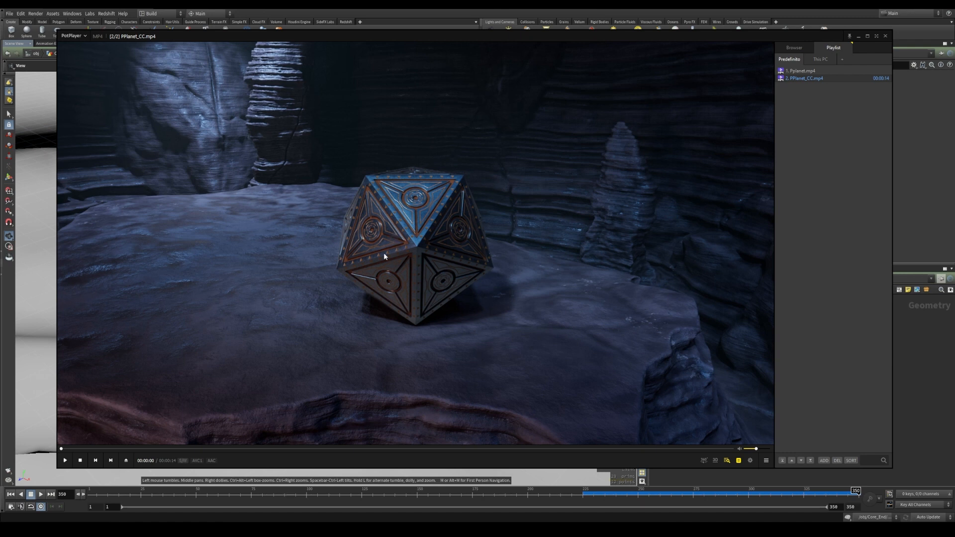
Preview the reference render of the engraved core in the video player.
left_click(337, 449)
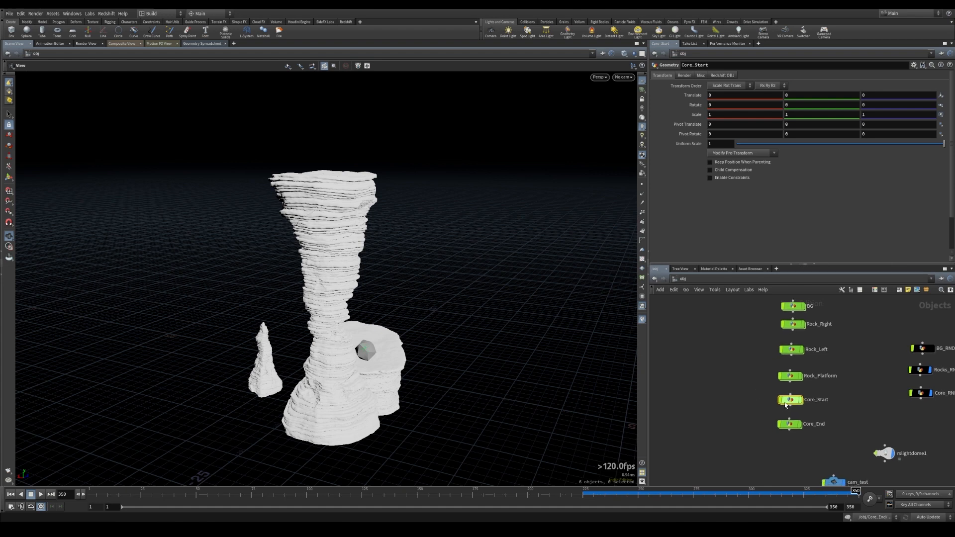
Open the Core_Start geometry network and add a Circle node in the empty space beside the existing platonic chain.
double_click(792, 400)
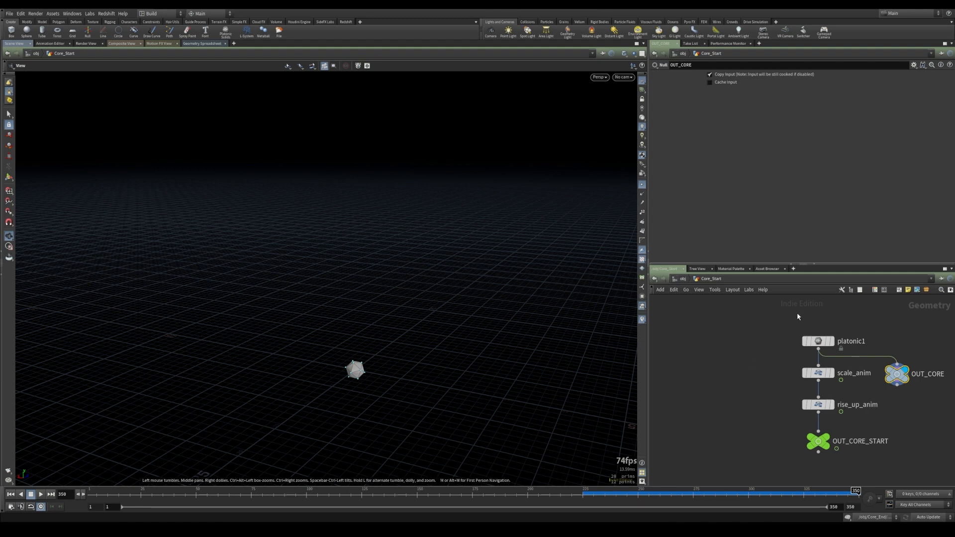
middle_click_drag(750, 351, 804, 397)
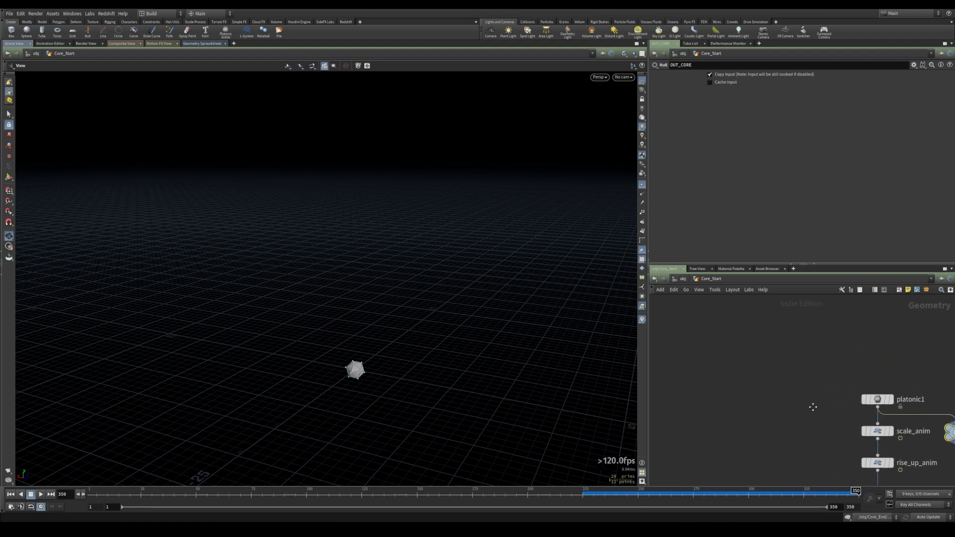
key("Tab")
type("plat")
key("Return")
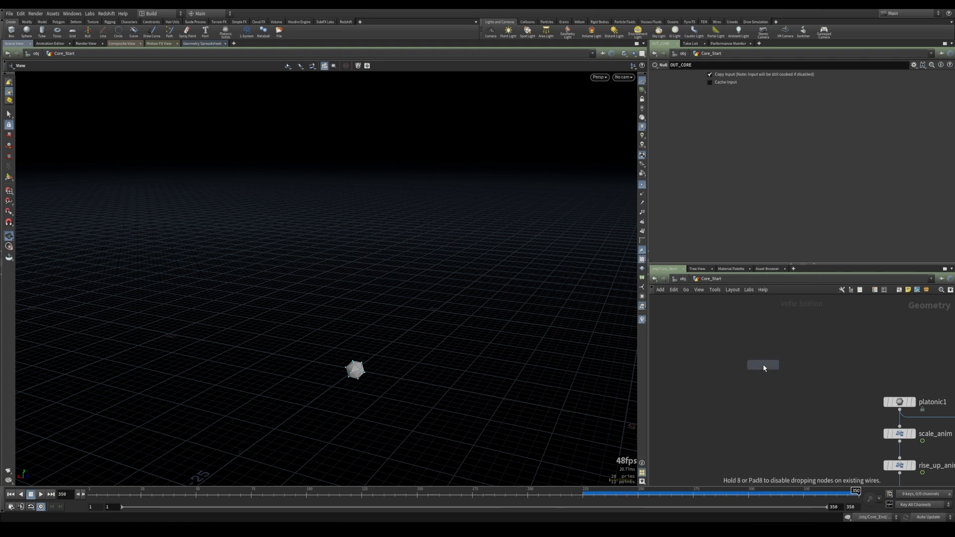
left_click(761, 356)
Add a Transform node below circle1, connect circle1 to it and display its result.
key("Tab")
type("trans")
key("Return")
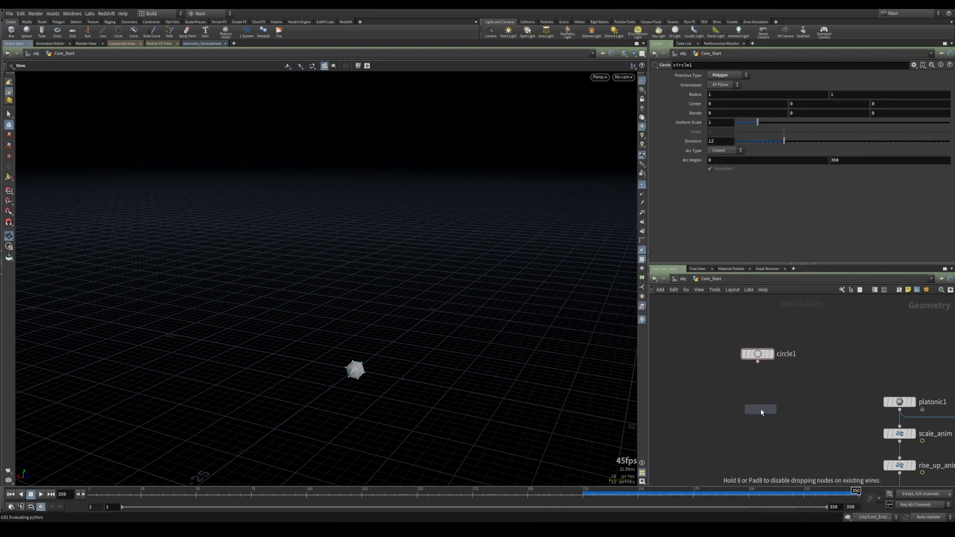
left_click(760, 408)
left_click_drag(757, 363, 756, 402)
left_click(774, 409)
Turn circle1 into a triangle outline with 3 divisions and the Open Arc type.
key("space+g")
left_click_drag(316, 362, 383, 319)
left_click_drag(694, 331, 826, 382)
left_click_drag(717, 141, 667, 150)
type("3")
key("Return")
left_click(724, 150)
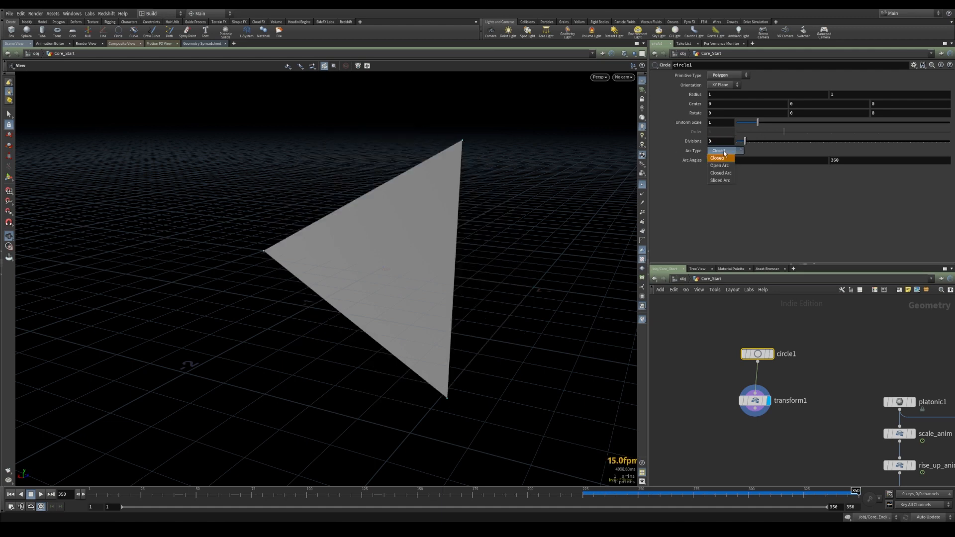
left_click(722, 167)
Rotate circle1 by -30 degrees on Z so that the triangle stands upright.
left_click(893, 114)
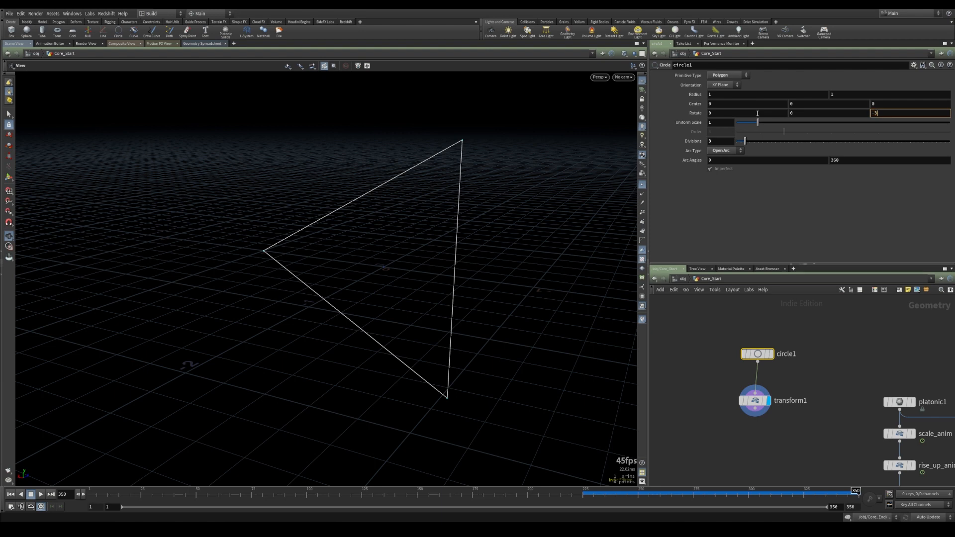
key("Return")
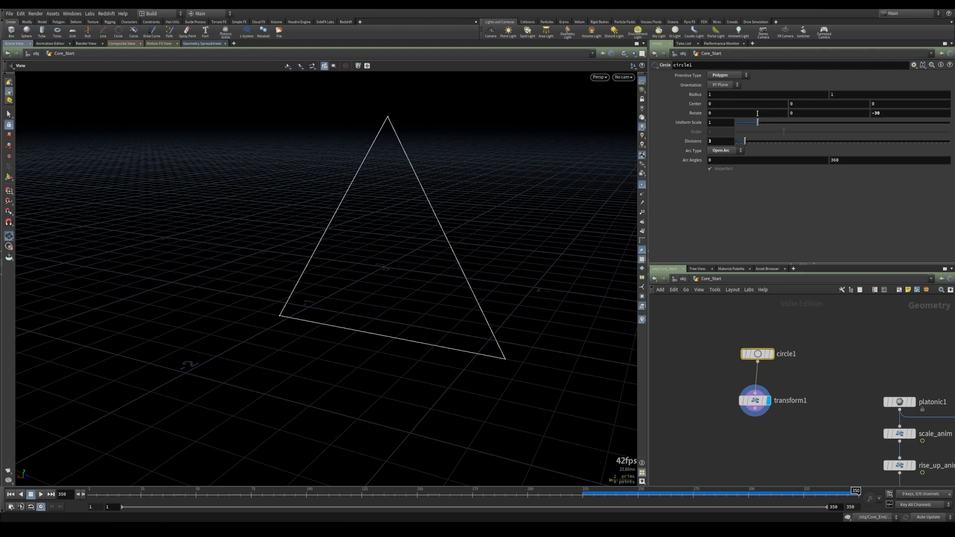
left_click(755, 400)
left_click_drag(446, 313, 364, 284)
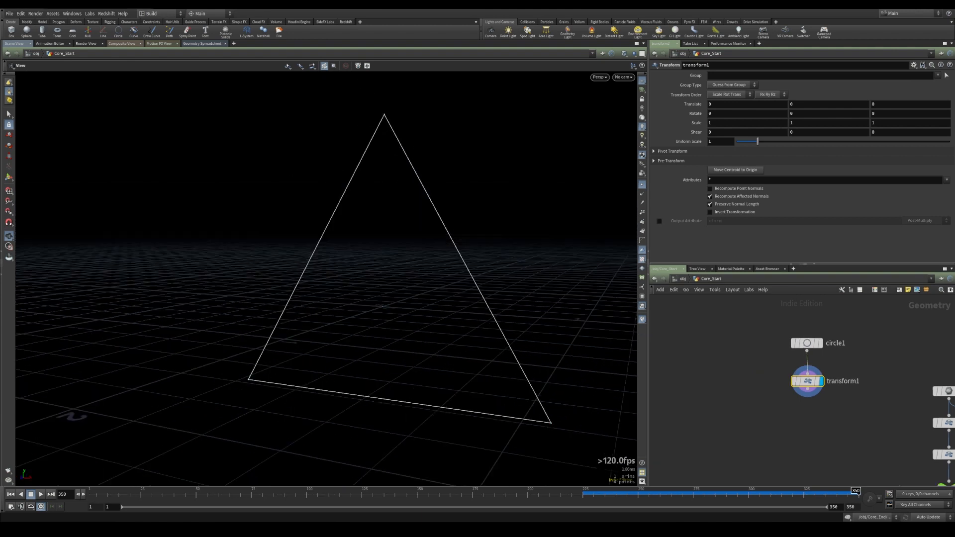
Duplicate circle1 and transform1, and combine both transforms in a Merge node.
left_click_drag(785, 307, 739, 371)
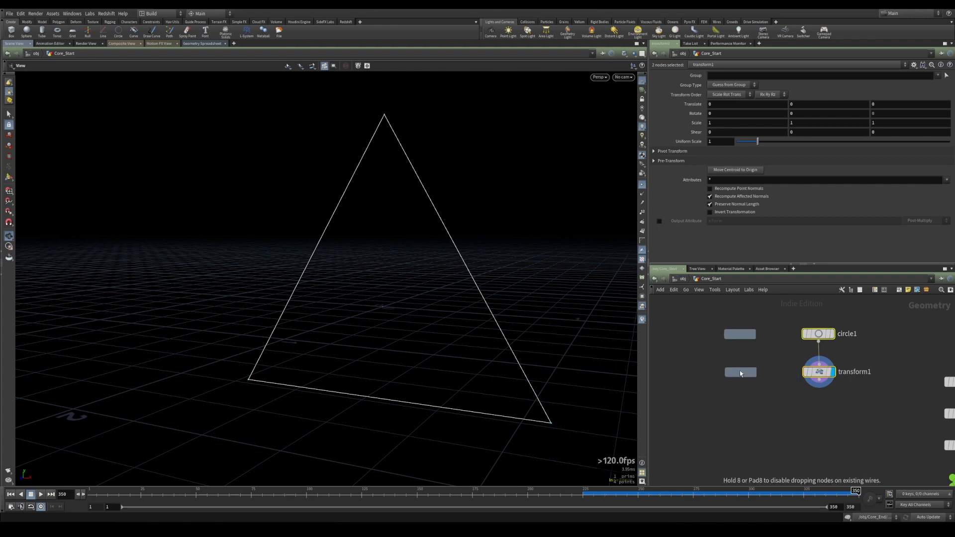
key("Tab")
left_click(849, 169)
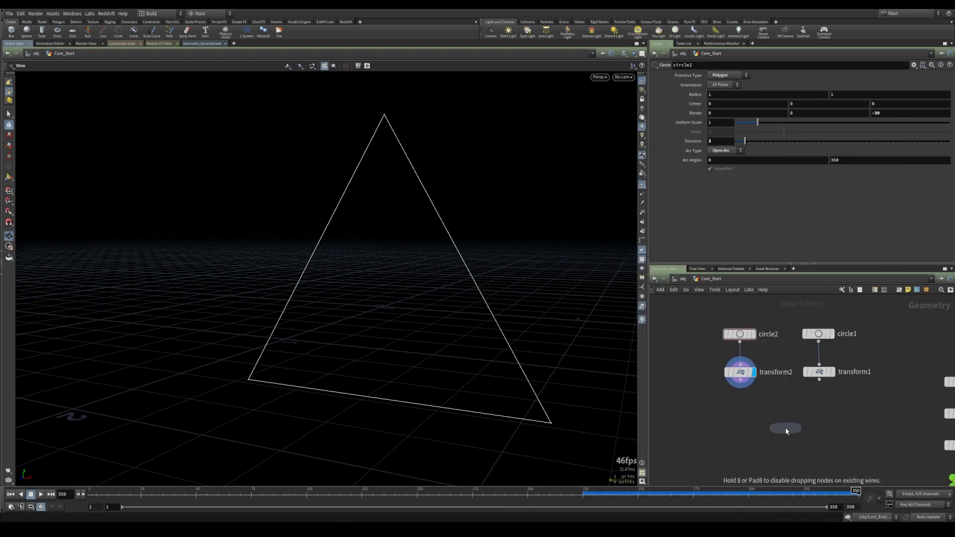
left_click(786, 431)
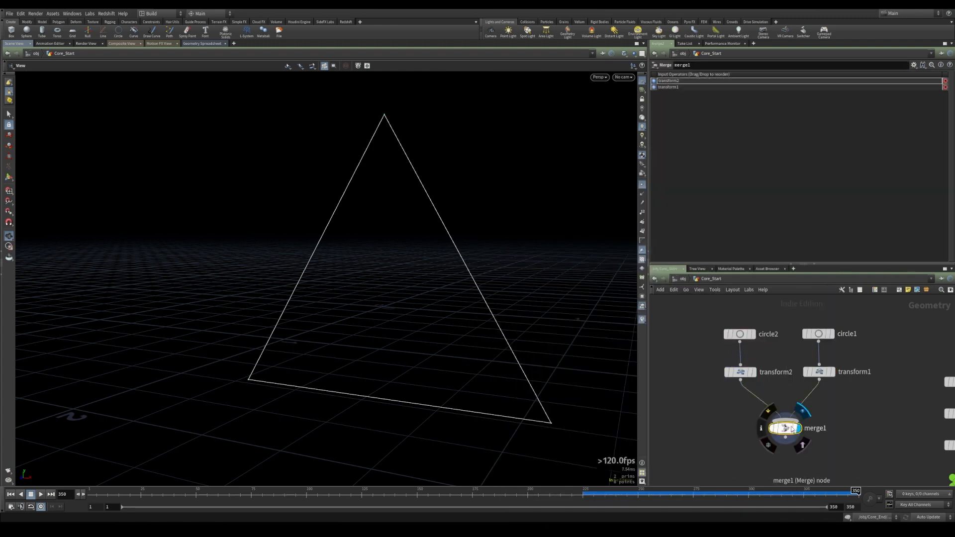
Add a Skin node below merge1, connect merge1 to it and keep merge1 displayed.
middle_click_drag(717, 450, 721, 413)
key("Tab")
type("res")
key("Return")
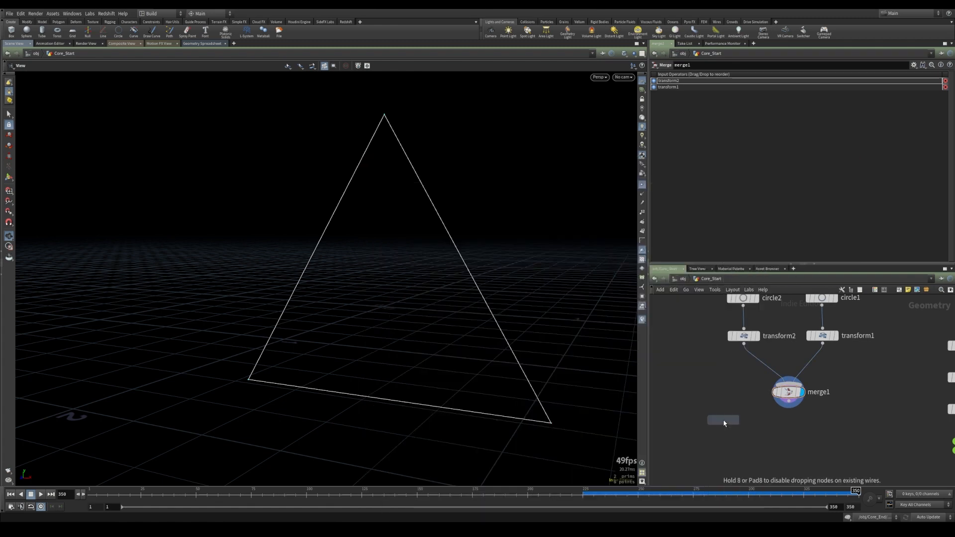
left_click(801, 433)
left_click(801, 432)
left_click(802, 392)
left_click(790, 393)
Set transform2's uniform scale to 0.37 and circle2's divisions to 24.
left_click(744, 340)
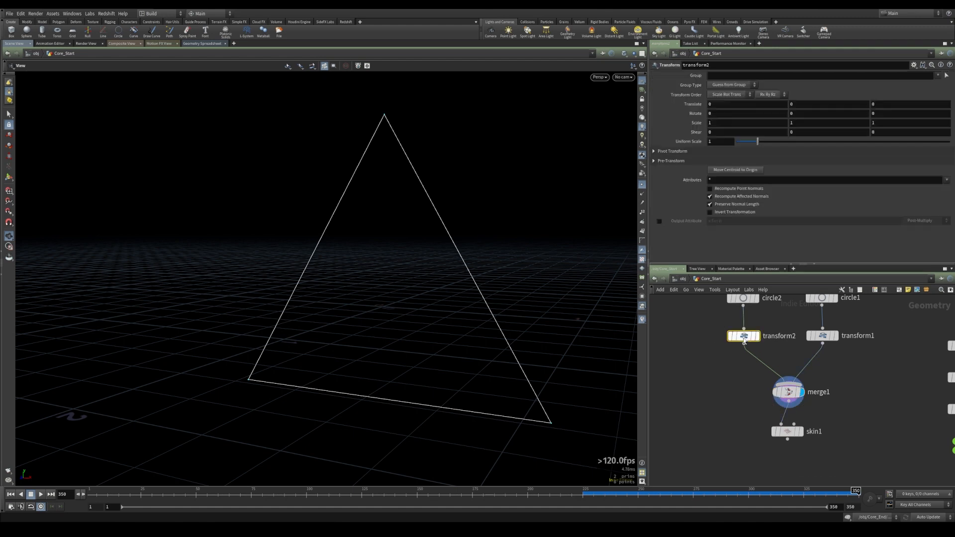
left_click_drag(758, 141, 949, 142)
left_click(743, 300)
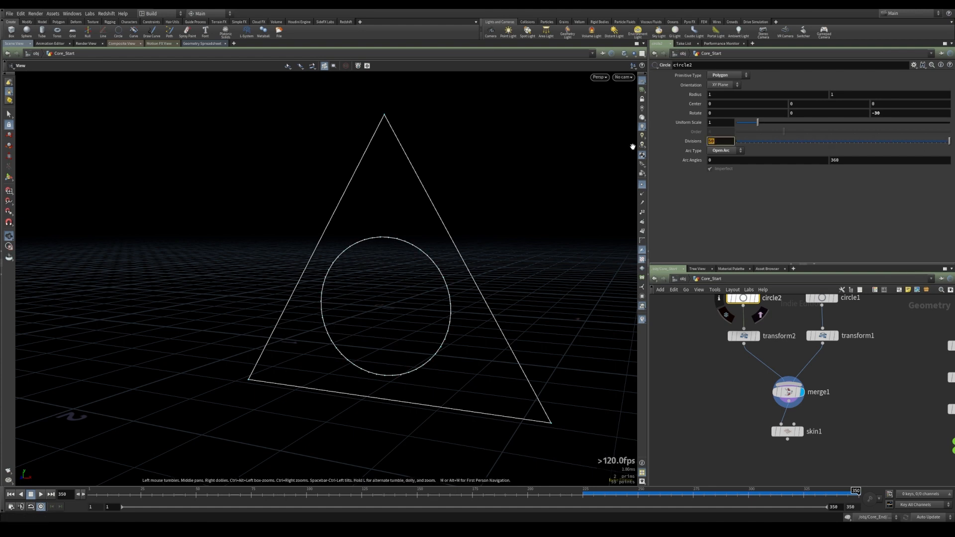
type("4")
key("Return")
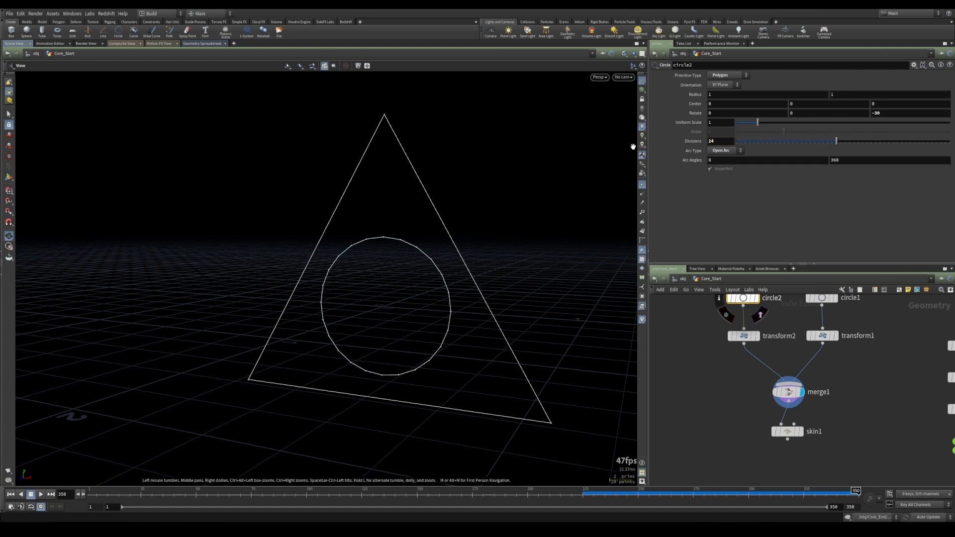
Display skin1 and examine how it surfaces the area between the triangle and the inner circle.
left_click(802, 432)
left_click(791, 432)
left_click_drag(420, 292, 431, 302)
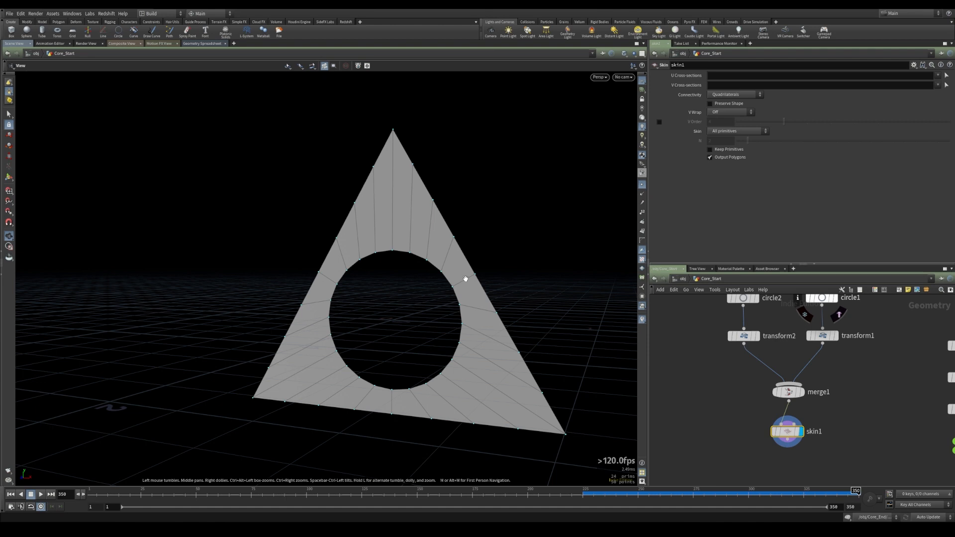
left_click_drag(488, 333, 413, 341)
right_click_drag(413, 341, 494, 329)
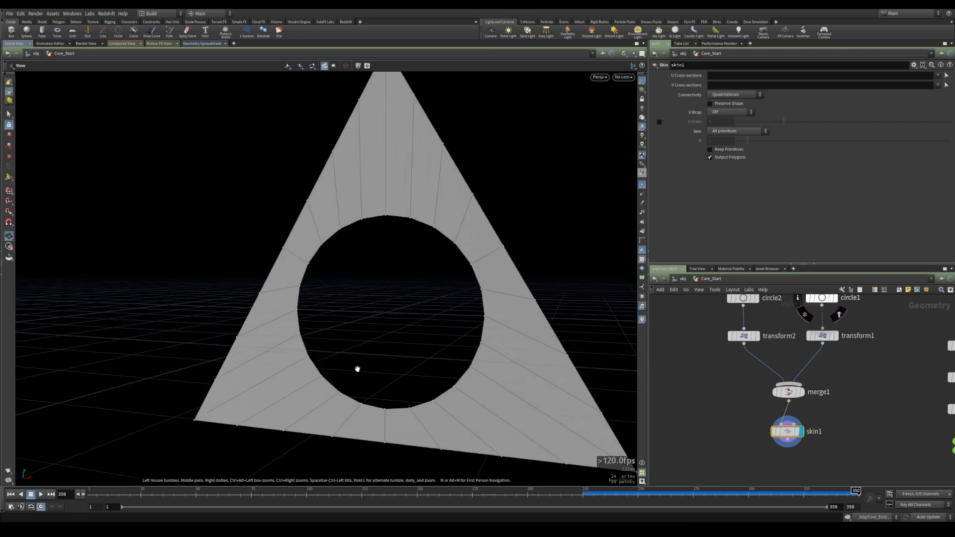
Check the core's panel design in the reference video and return to Houdini.
left_click(195, 530)
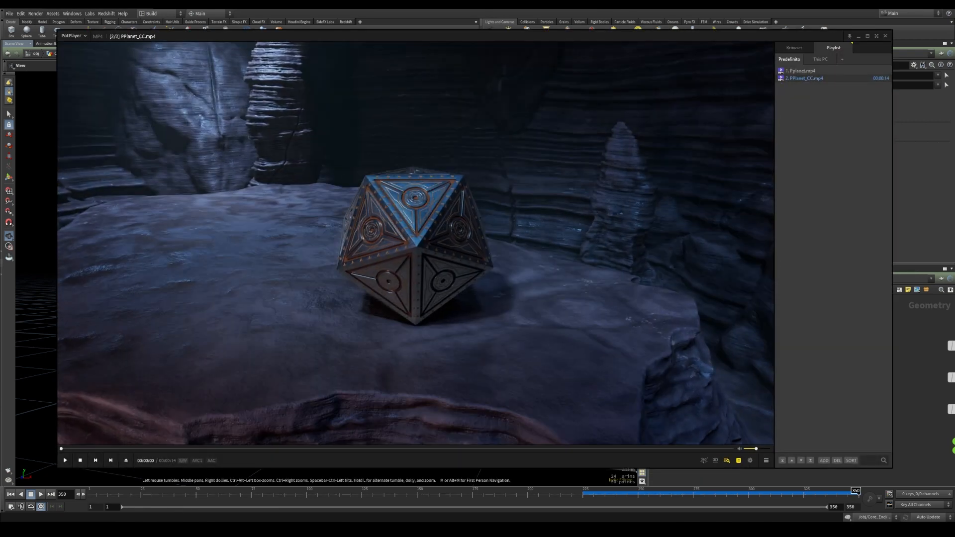
left_click(82, 529)
left_click(60, 498)
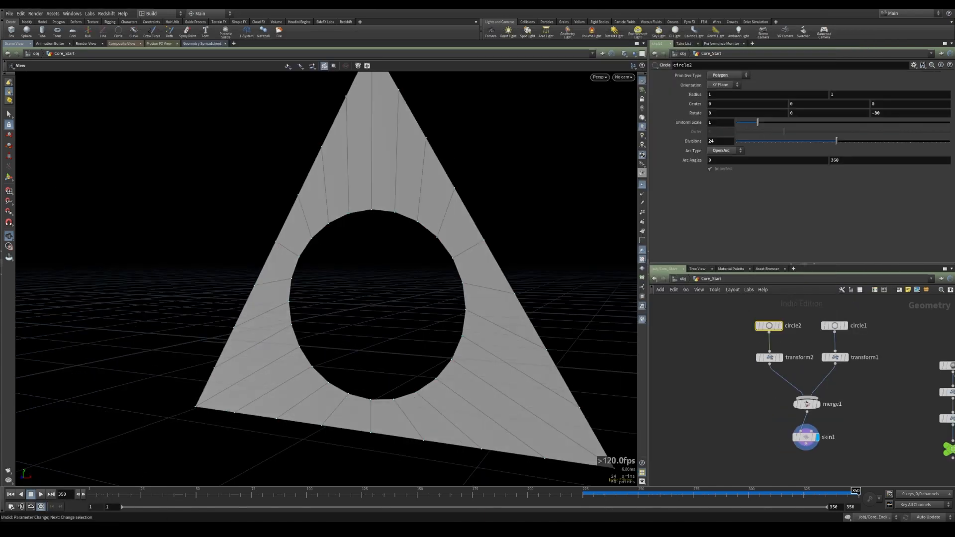
Set transform1's uniform scale to 0.6 and display merge1.
scroll(710, 390, "down", 1)
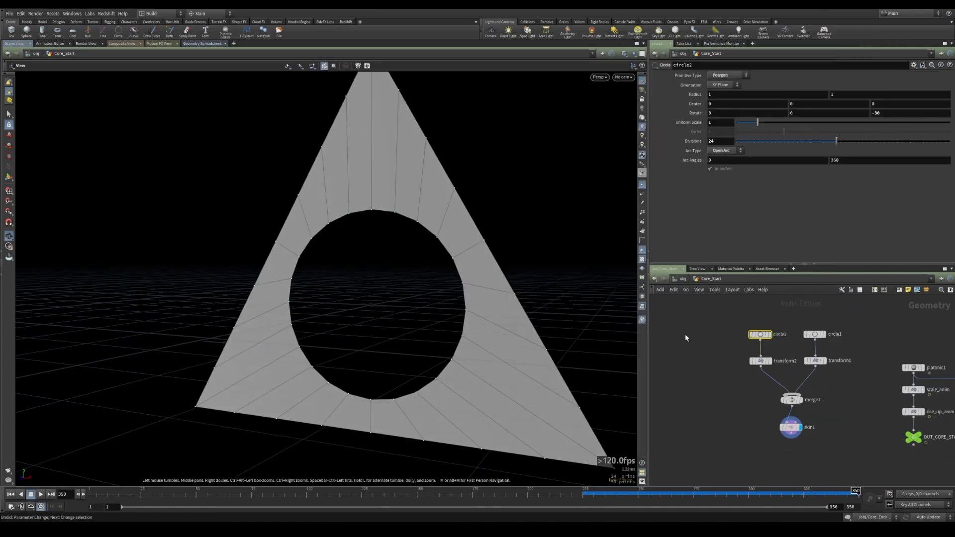
left_click(816, 362)
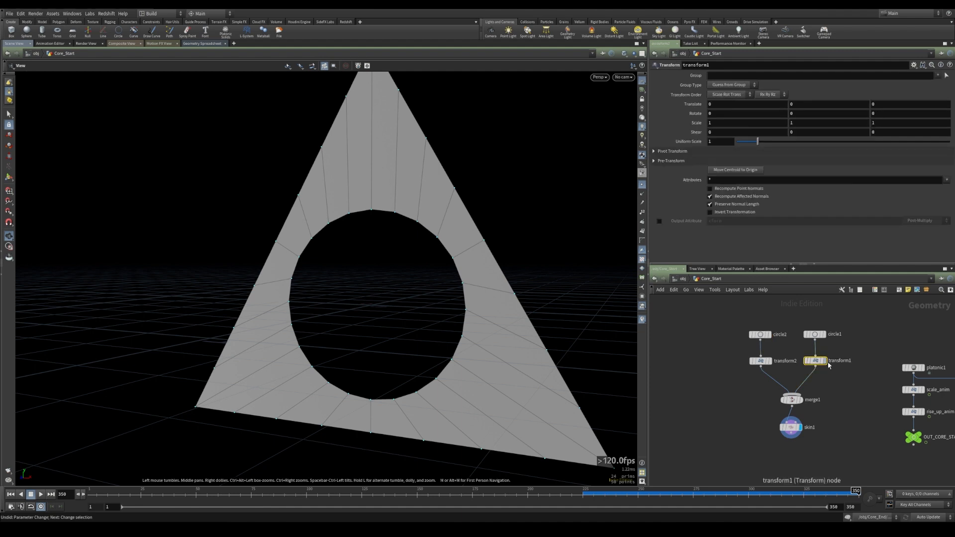
left_click(825, 361)
left_click_drag(718, 143, 654, 146)
type("0.6")
key("Return")
left_click(800, 400)
left_click(791, 400)
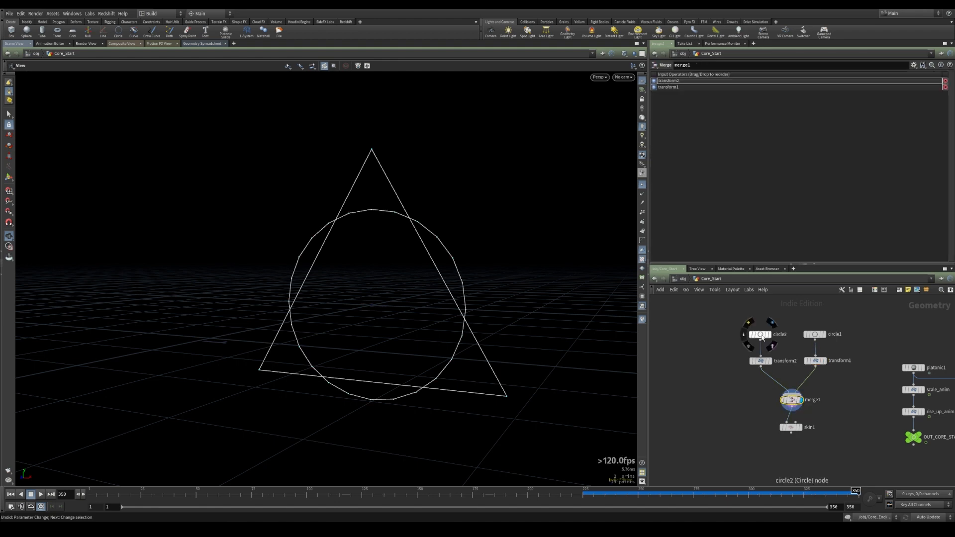
Set circle2's divisions to 3 to make the inner shape a triangle.
left_click(762, 338)
left_click_drag(838, 143, 748, 145)
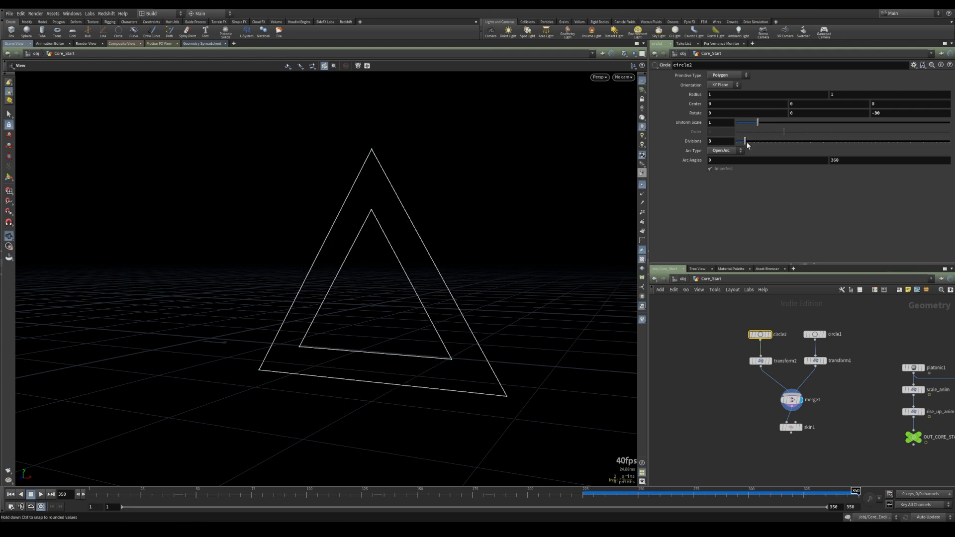
mouse_move(694, 145)
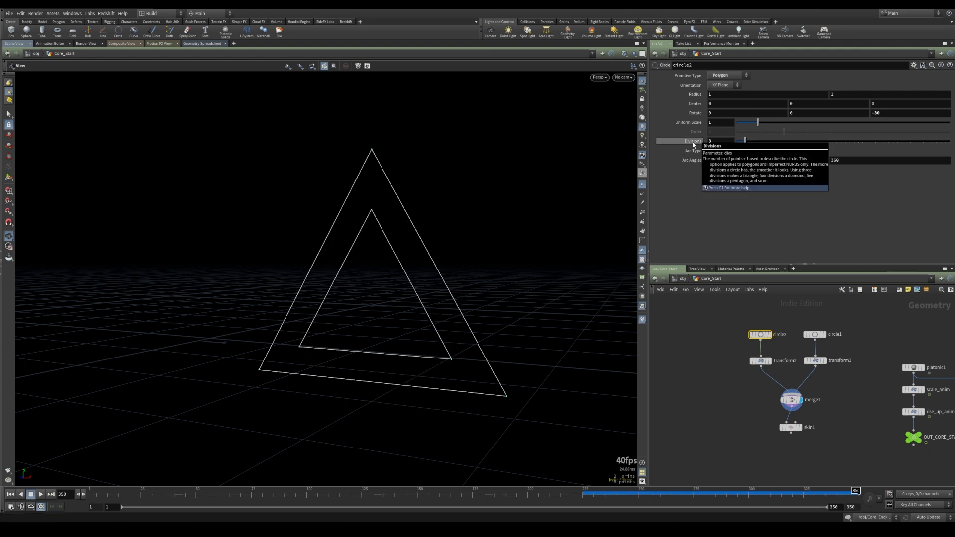
Set transform2's uniform scale to 0.5.
left_click(760, 360)
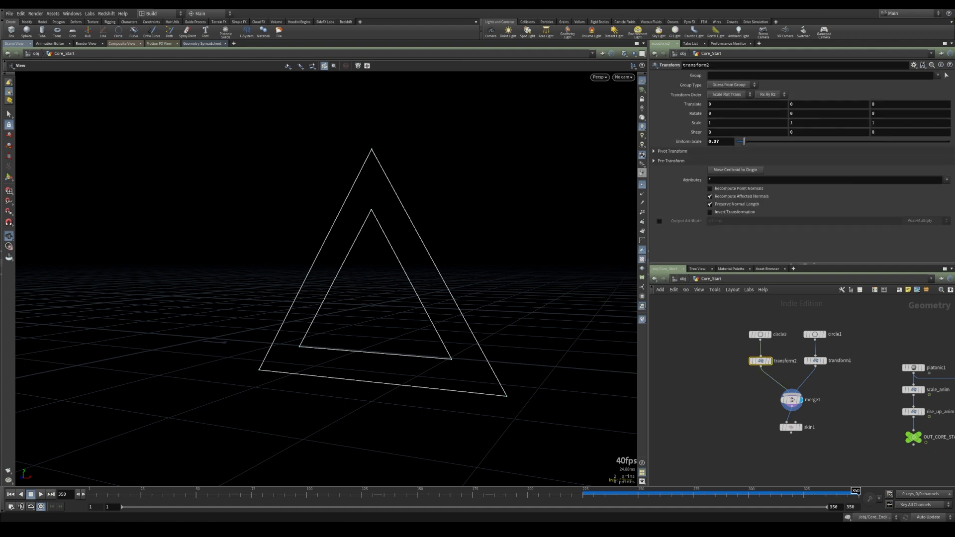
left_click(724, 141)
type("5")
key("Return")
right_click_drag(337, 274, 462, 262)
Duplicate circle2 and transform2 into merge1, and set the copied transform's uniform scale to 0.45.
left_click_drag(716, 317, 791, 393)
left_click(720, 142)
key("Return")
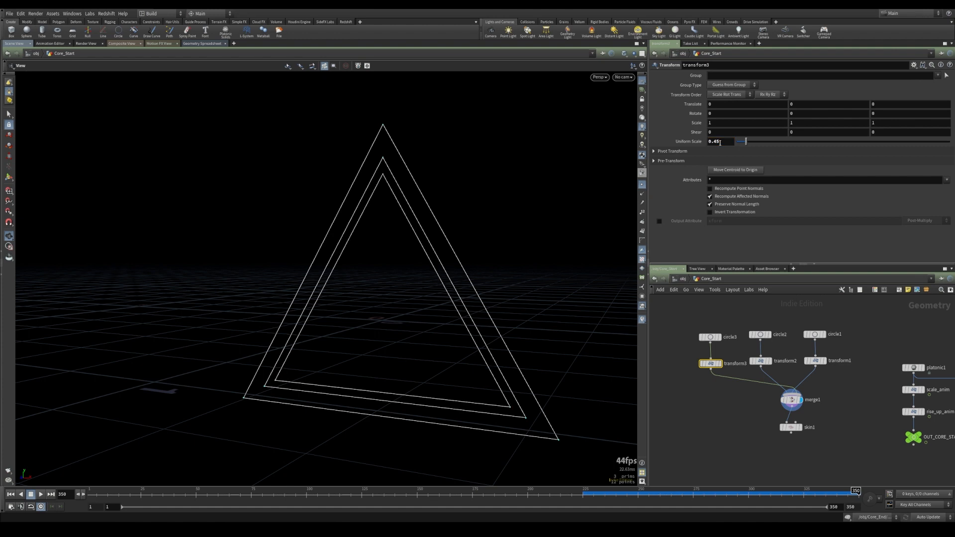
Duplicate the circle3 and transform3 pair as a fourth outline feeding merge1.
right_click_drag(324, 264, 422, 239)
middle_click_drag(526, 347, 544, 335)
right_click_drag(543, 335, 527, 321)
left_click_drag(690, 320, 718, 382)
middle_click_drag(723, 382, 791, 378)
left_click_drag(777, 362, 859, 390, "alt")
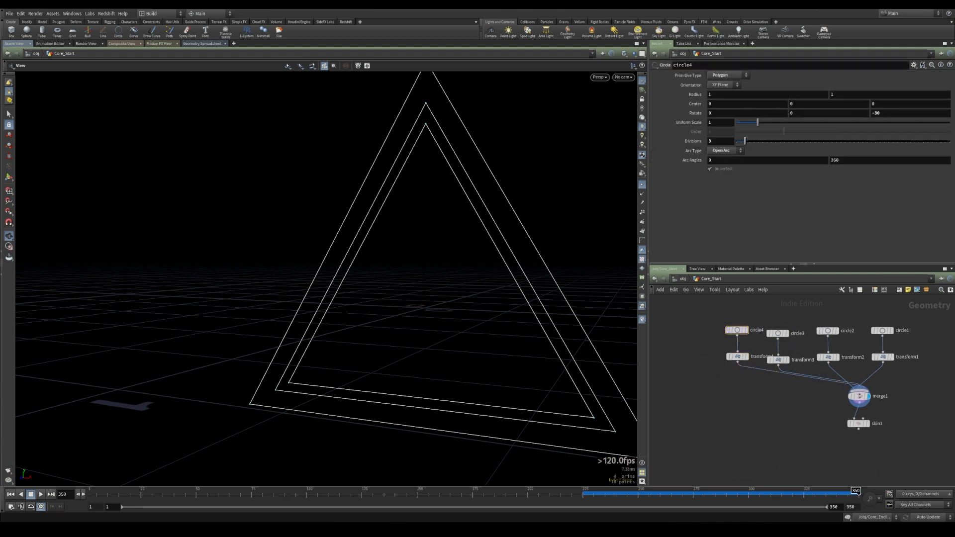
Set transform4's uniform scale to 0.148 for a small central shape.
left_click(737, 356)
middle_click_drag(730, 143, 626, 156)
type("8")
key("Return")
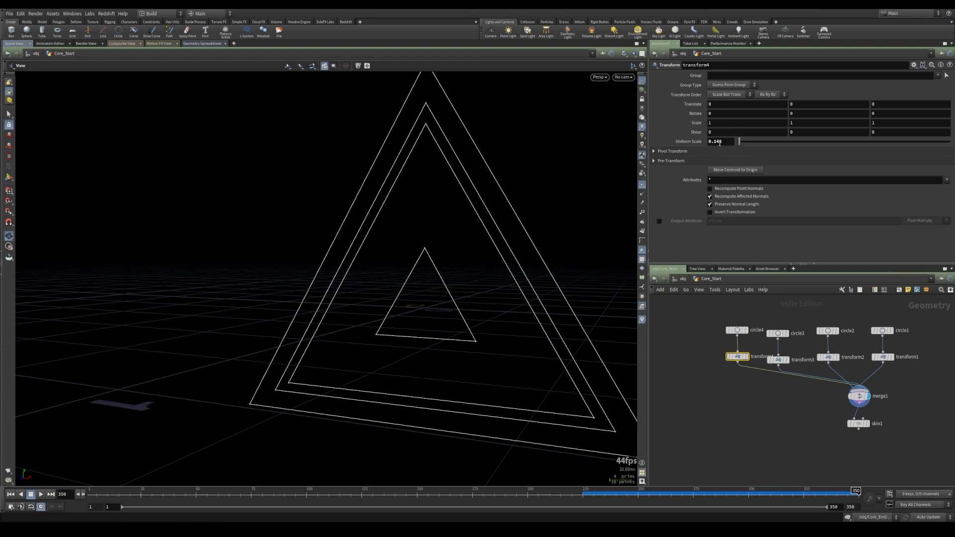
Set circle4's divisions to 96 to turn the central shape into a smooth circle.
left_click(737, 330)
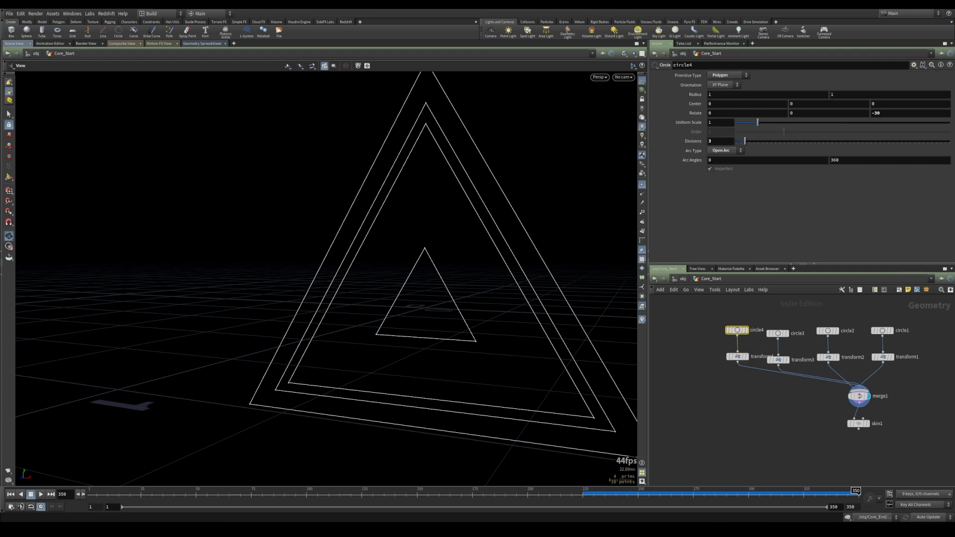
left_click_drag(745, 143, 950, 144)
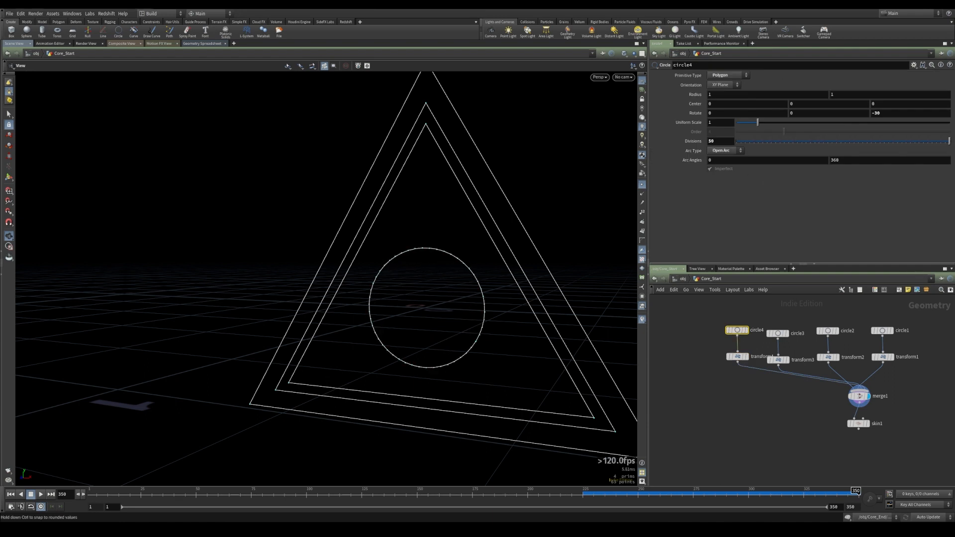
left_click(728, 141)
type("96")
key("Return")
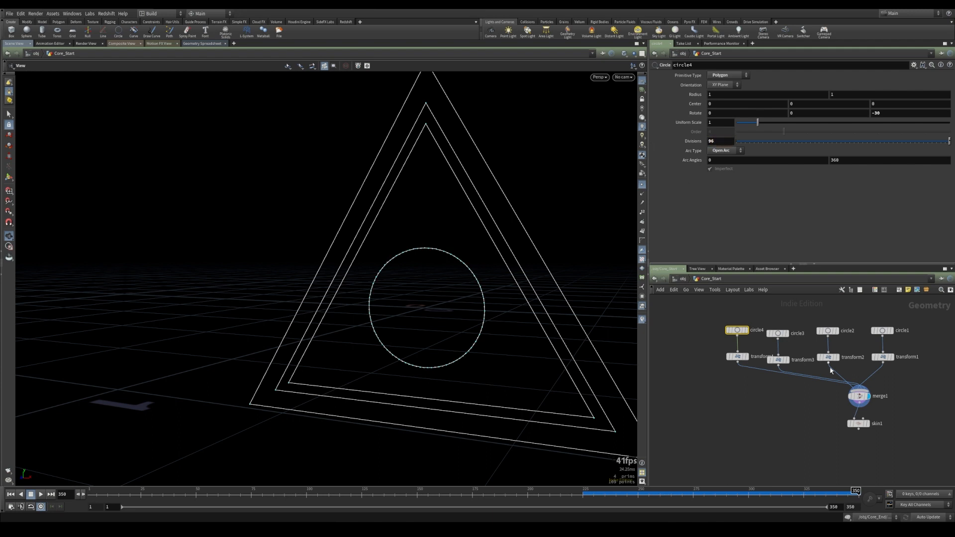
Duplicate circle4 and transform4 as a fifth outline and connect the copy to merge1.
middle_click_drag(740, 377, 766, 384)
left_click_drag(725, 320, 711, 366)
left_click(712, 378)
left_click(712, 371)
left_click(883, 396)
left_click(885, 404)
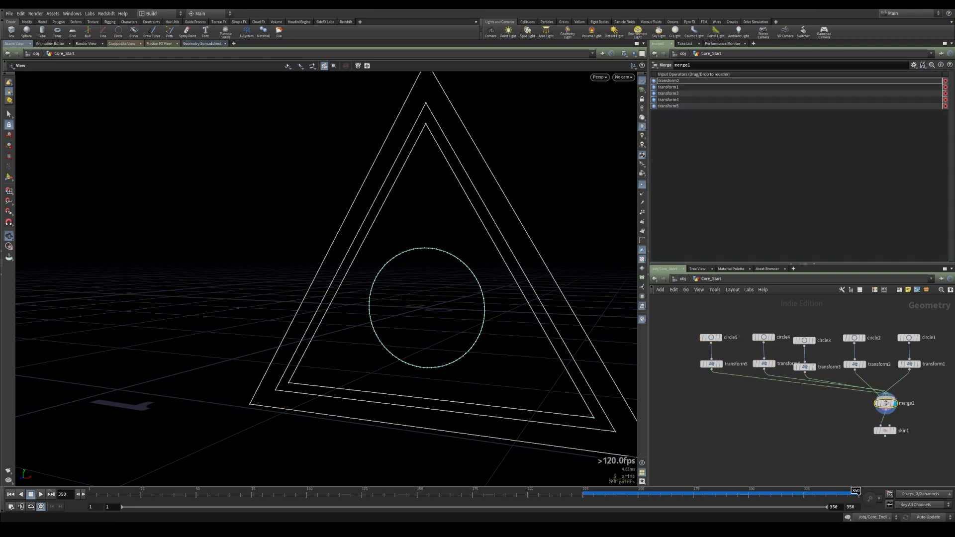
Set transform5's uniform scale to 0.118 to form a smaller concentric circle.
left_click(712, 363)
left_click(726, 141)
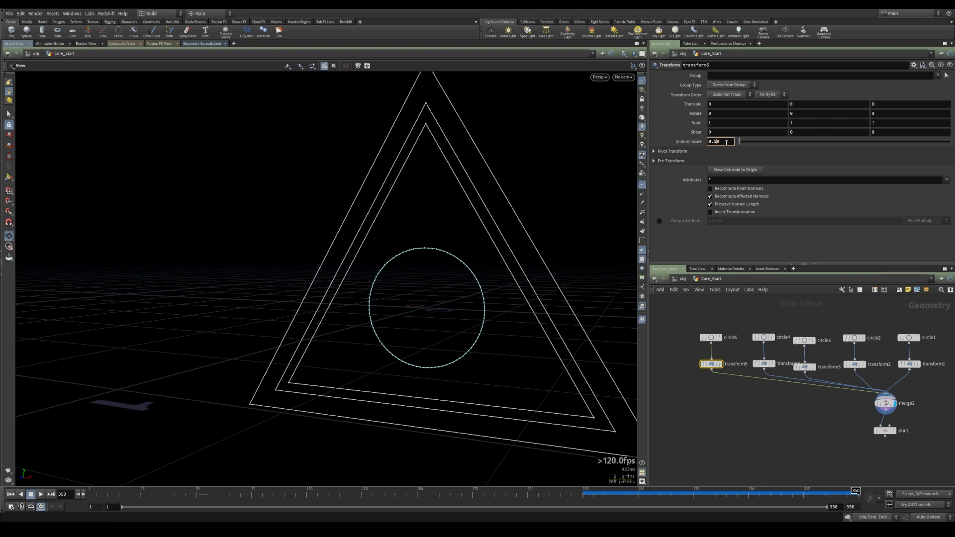
key("Return")
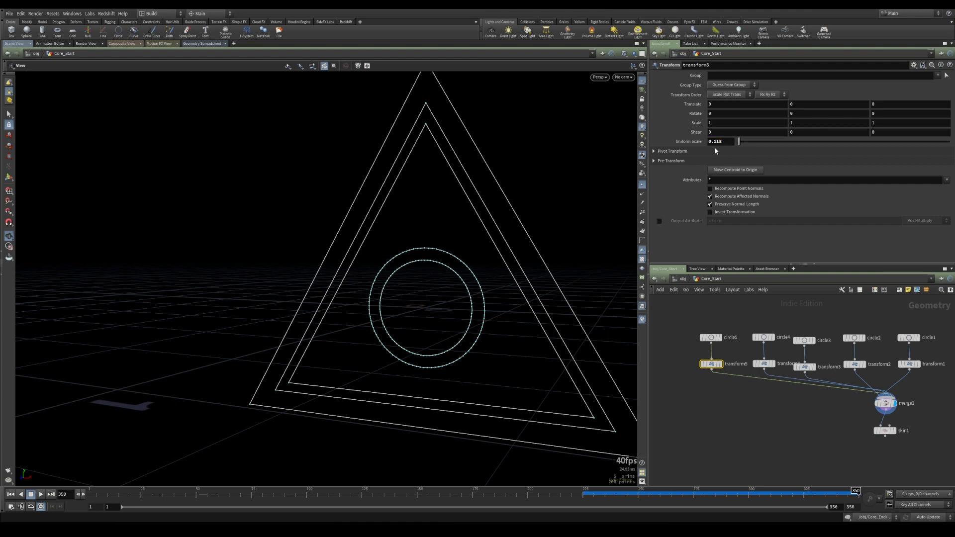
Duplicate circle5 and transform5 as a sixth outline feeding merge1, and reduce transform6's uniform scale to form a tiny central circle.
middle_click_drag(764, 447, 808, 436)
left_click_drag(767, 319, 926, 384)
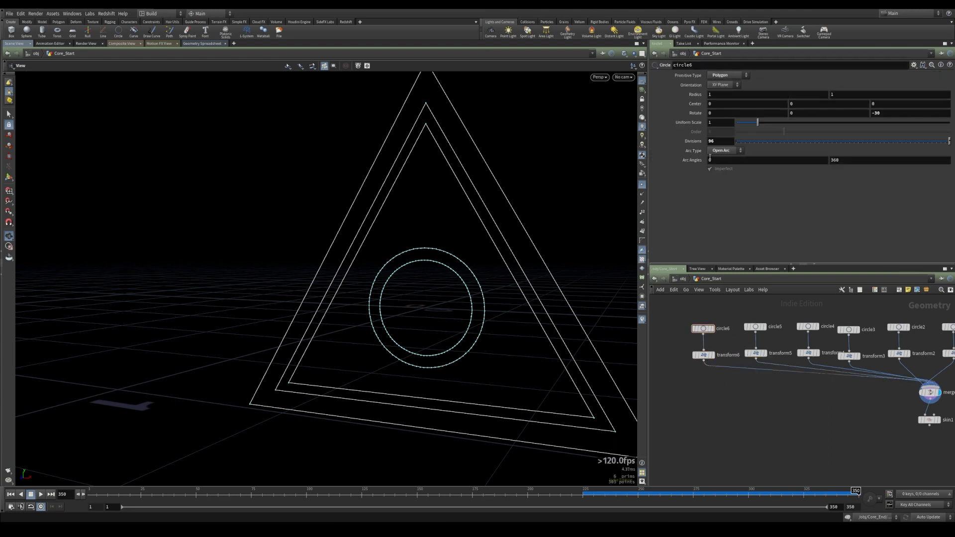
left_click(703, 355)
left_click(729, 141)
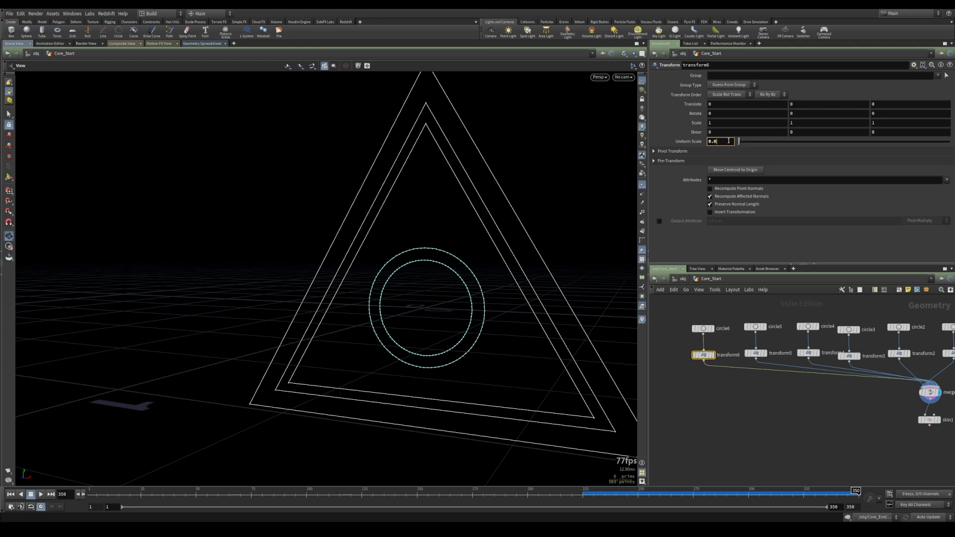
key("Return")
Duplicate circle6 and transform6 as a seventh outline and connect the copy to merge1.
middle_click_drag(714, 426, 771, 430)
left_click_drag(710, 318, 785, 393)
key("ctrl+c")
key("ctrl+v")
left_click(718, 360)
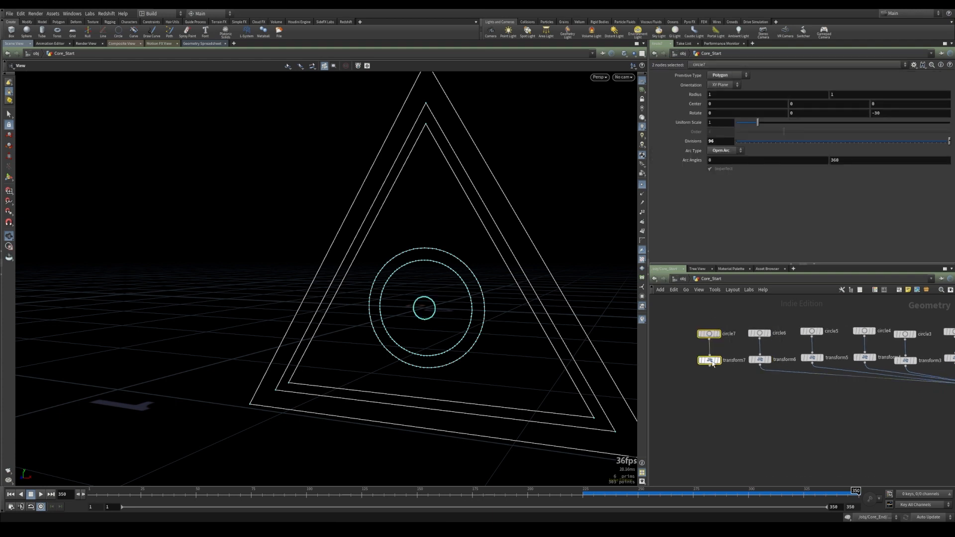
scroll(721, 392, "down", 4)
left_click_drag(732, 380, 887, 388)
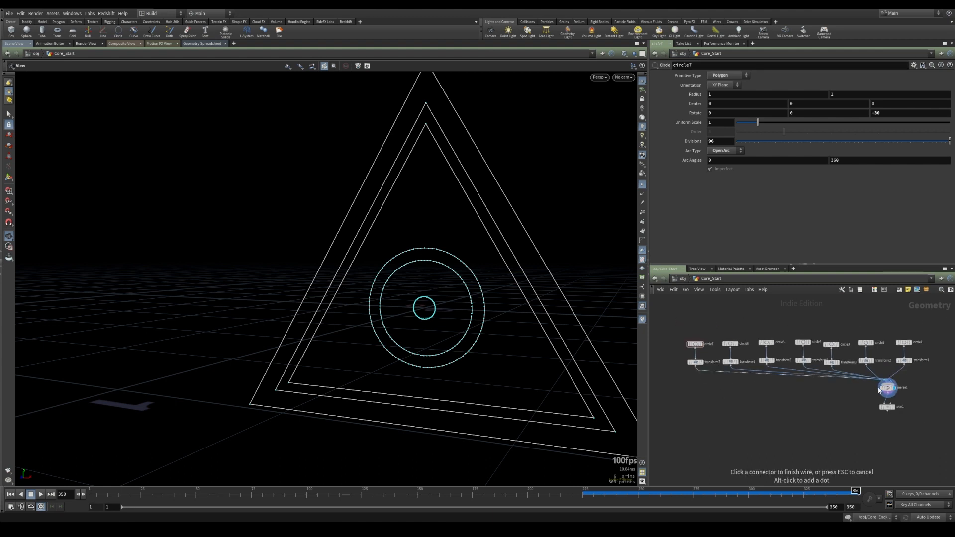
Set transform7's uniform scale to 0 to collapse the last circle to the centre.
left_click(695, 362)
left_click_drag(728, 141, 659, 145)
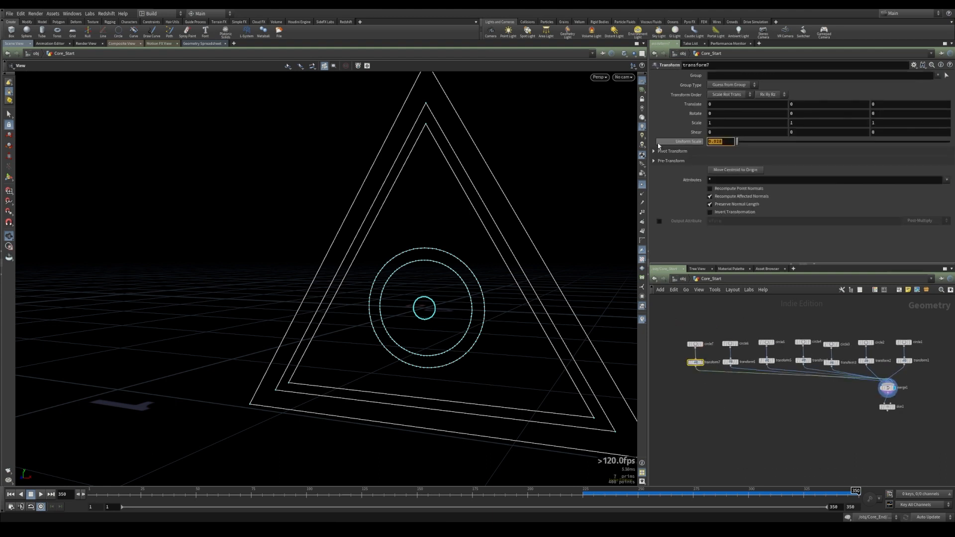
type("0")
key("Return")
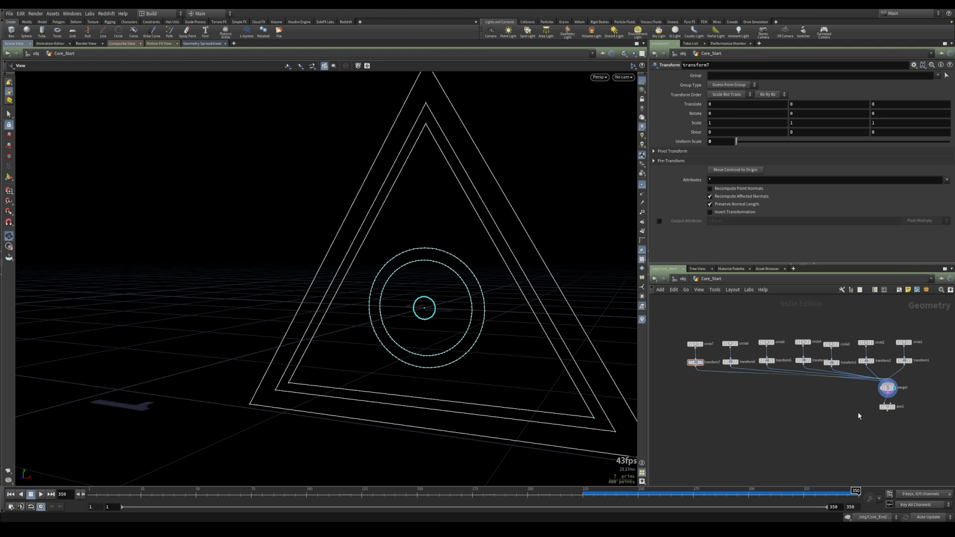
Display the skin1 result, straighten skin1 beneath merge1 and check merge1's input order.
scroll(876, 413, "up", 2)
left_click(913, 406)
left_click(899, 405)
left_click(775, 382)
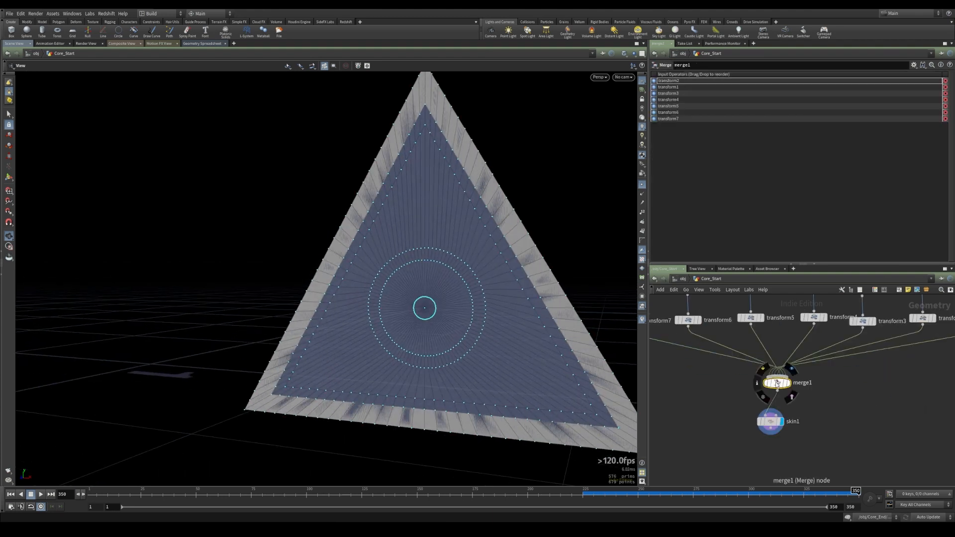
mouse_move(779, 389)
left_click_drag(772, 422, 779, 425)
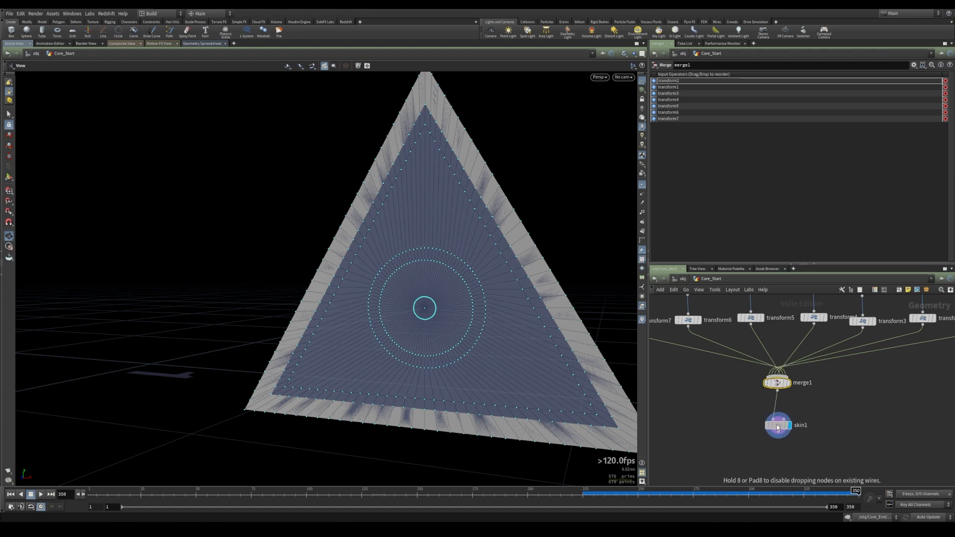
scroll(726, 393, "down", 3)
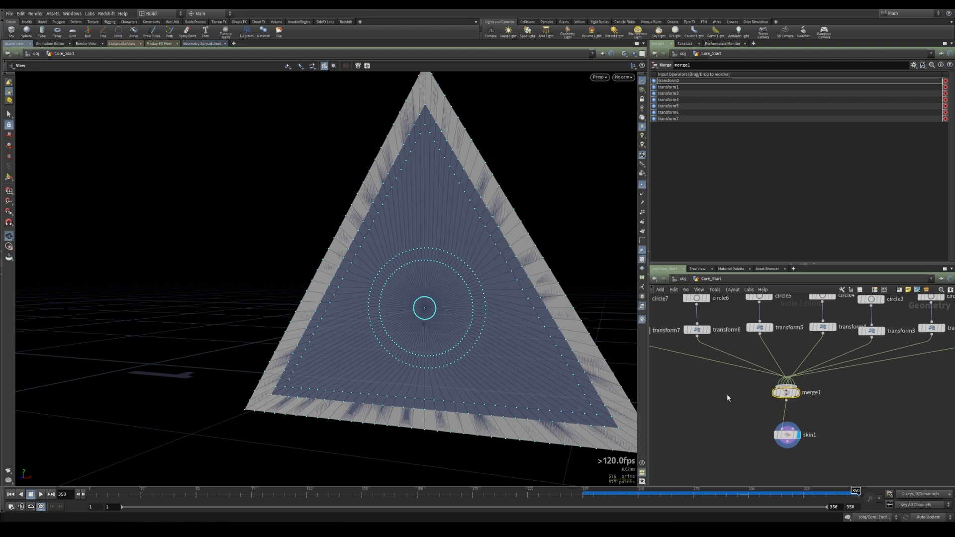
Cut all wires into merge1 and reconnect the seven transforms together in order from transform1 to transform7.
key("y")
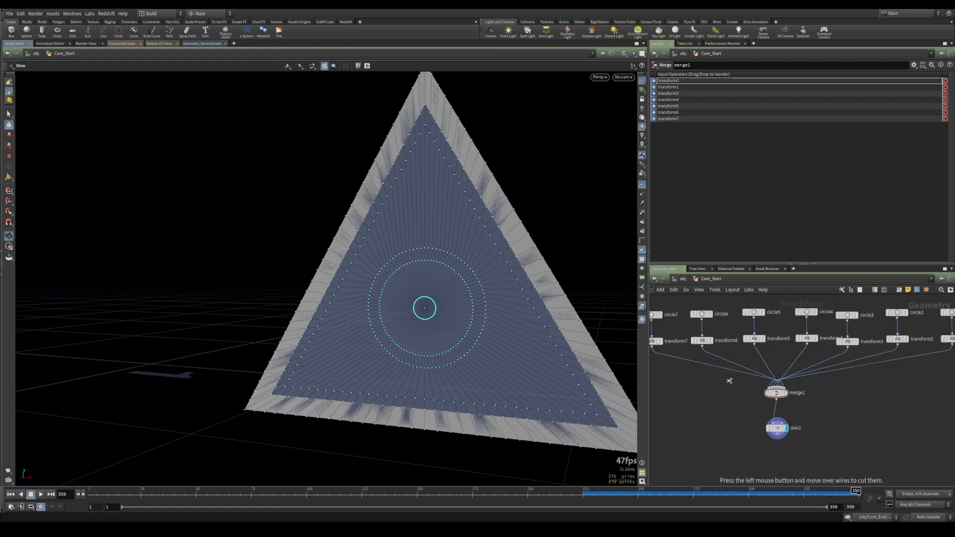
mouse_move(729, 381)
left_mouse_down()
mouse_move(778, 372)
mouse_move(846, 394)
left_mouse_up()
scroll(654, 354, "down", 2)
left_click_drag(675, 349, 878, 366)
scroll(757, 353, "up", 3)
left_click_drag(757, 354, 770, 390)
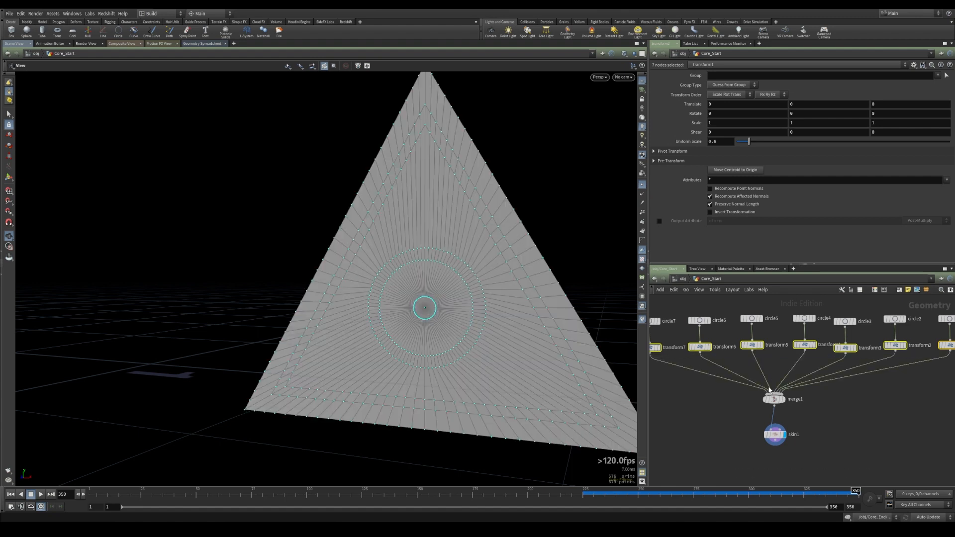
Hide the point markers and inspect the skinned triangular surface of skin1.
left_click(775, 434)
left_click(642, 185)
left_click_drag(544, 273, 431, 298)
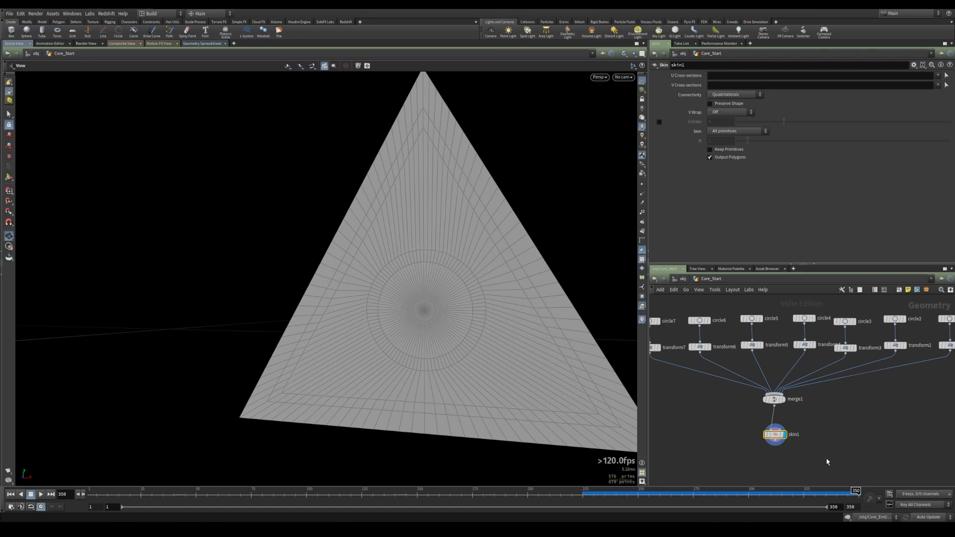
Add a Fuse node directly below skin1.
middle_click_drag(728, 451, 740, 424)
key("Tab")
type("fuse")
key("Return")
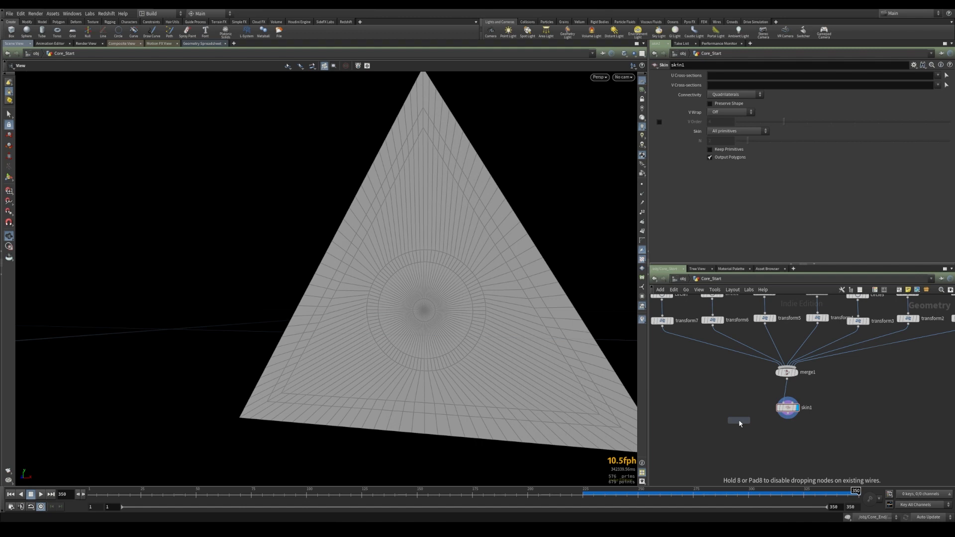
left_click(788, 443)
Show points and point numbers on skin1 and examine the overlapping points at the panel's centre.
left_click(786, 409)
left_click(642, 185)
right_click_drag(541, 269, 549, 331)
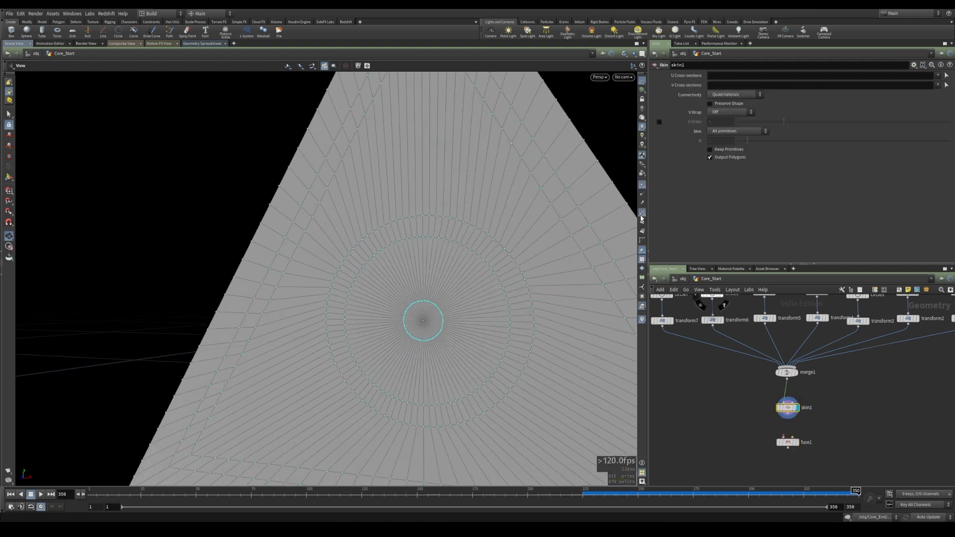
left_click(643, 213)
right_click_drag(398, 353, 696, 305)
left_click_drag(570, 273, 511, 272)
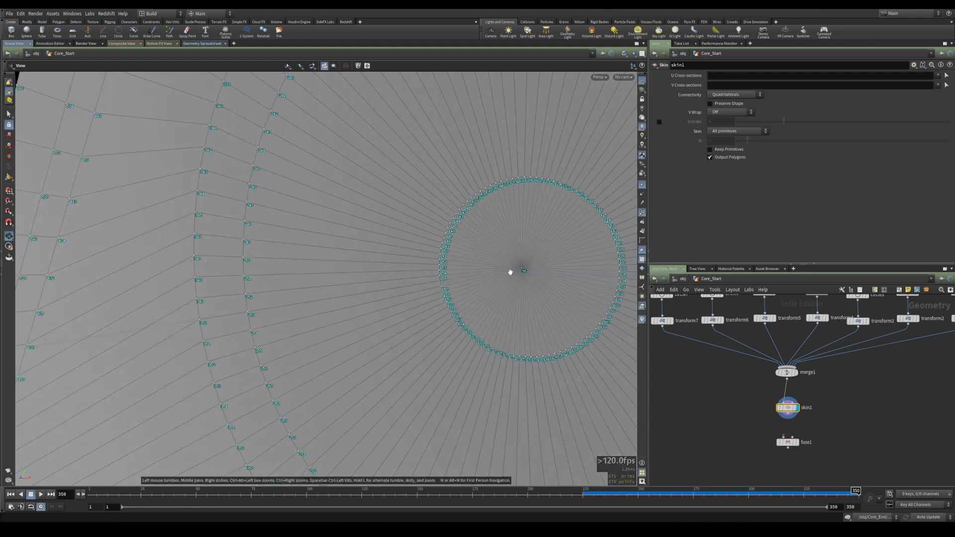
Connect skin1 to fuse1 and display the fused result to merge the coincident centre points.
left_click_drag(789, 414, 790, 433)
left_click(798, 442)
left_click(789, 443)
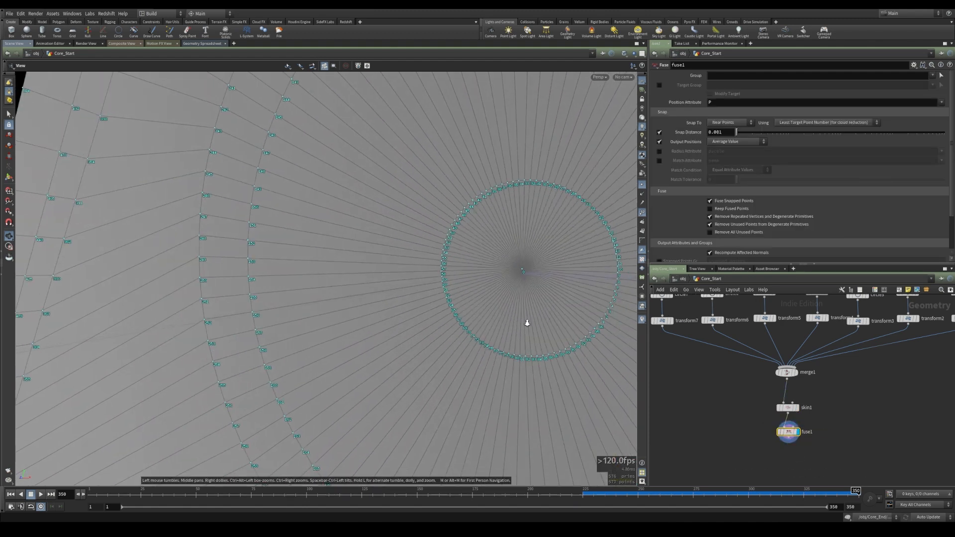
left_click_drag(526, 324, 571, 226)
left_click(642, 185)
Add a Null node below fuse1 and connect fuse1's output to it.
left_click(725, 420)
key("Tab")
type("null")
key("Return")
middle_click_drag(725, 420, 709, 391)
left_click(769, 436)
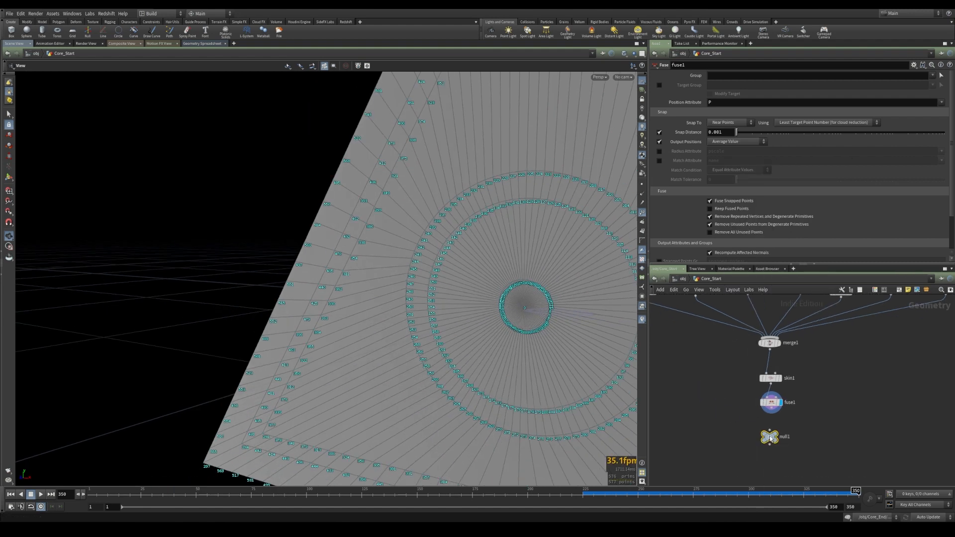
left_click_drag(771, 408, 769, 430)
Rename the null OUT_FACE and colour it green.
left_click(782, 436)
type("OUT_FACE")
key("Return")
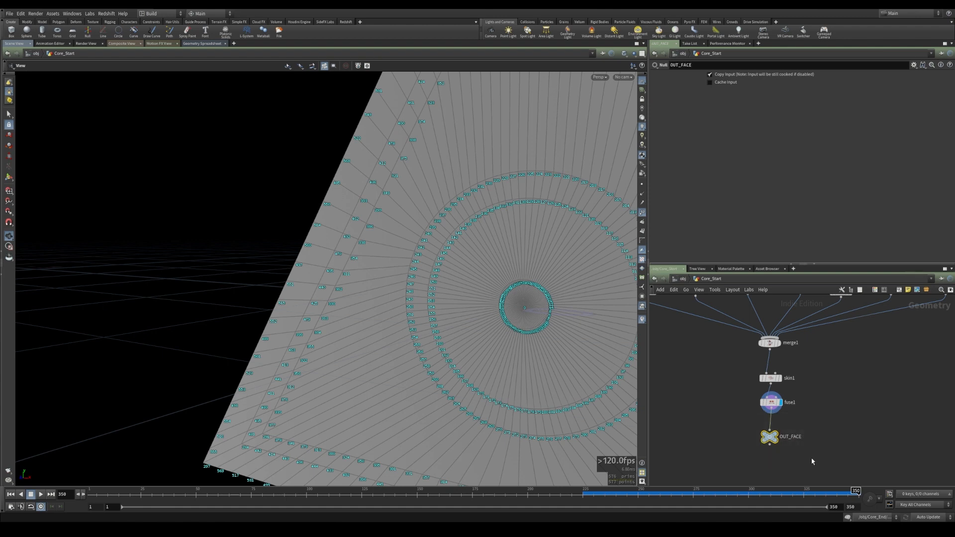
key("c")
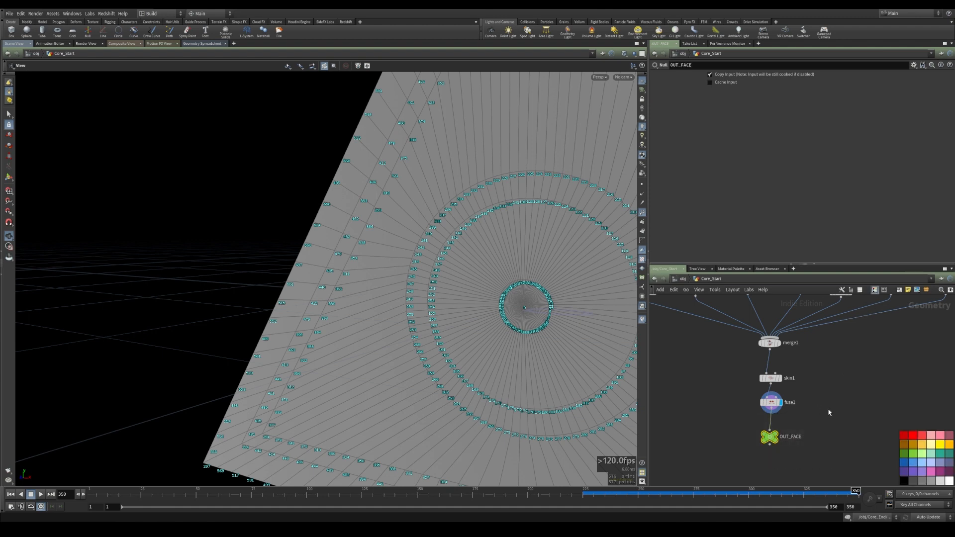
Hide the point numbers, then align skin1, fuse1 and OUT_FACE in a tidy column with OUT_FACE displayed.
left_click(643, 213)
left_click_drag(514, 252, 438, 245)
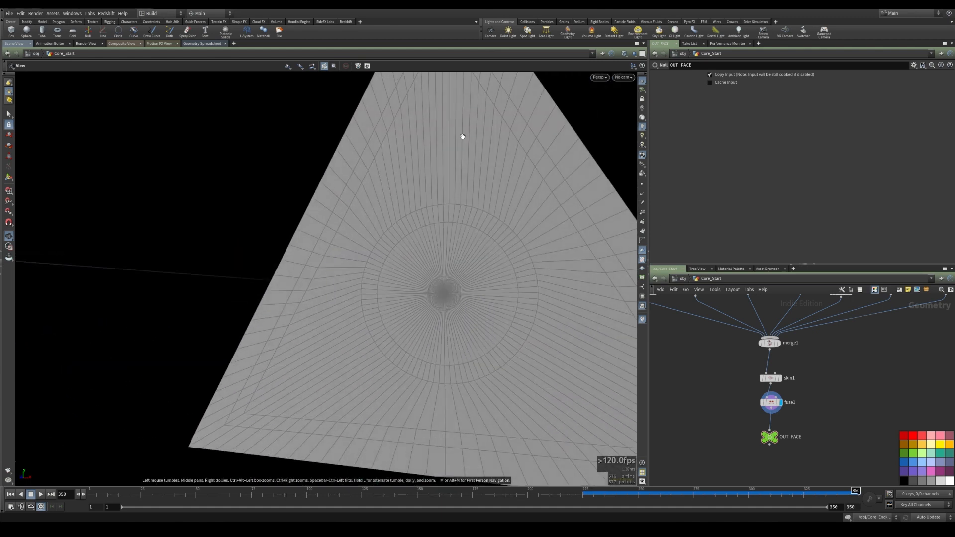
left_click(777, 437)
left_click_drag(743, 368, 800, 457)
key("l")
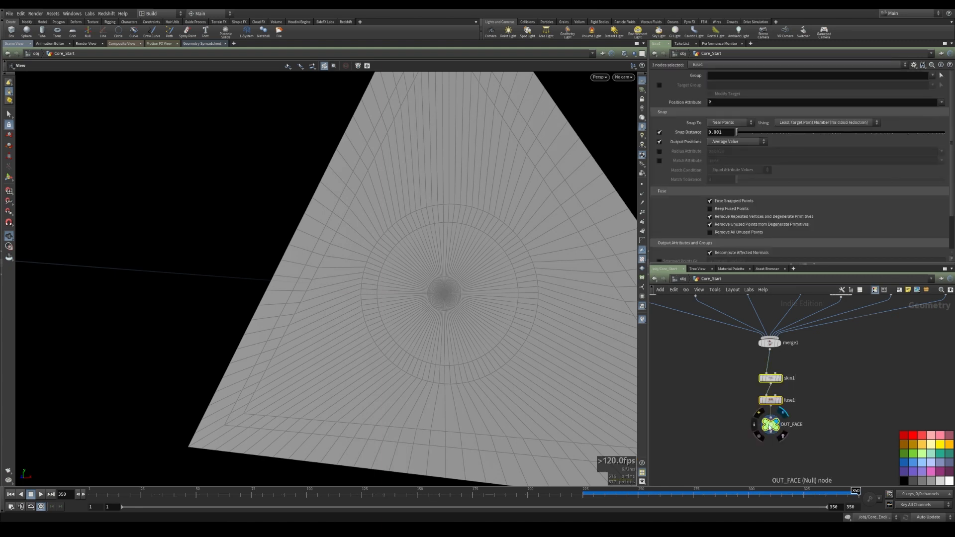
left_click(770, 426)
left_click_drag(449, 294, 442, 296)
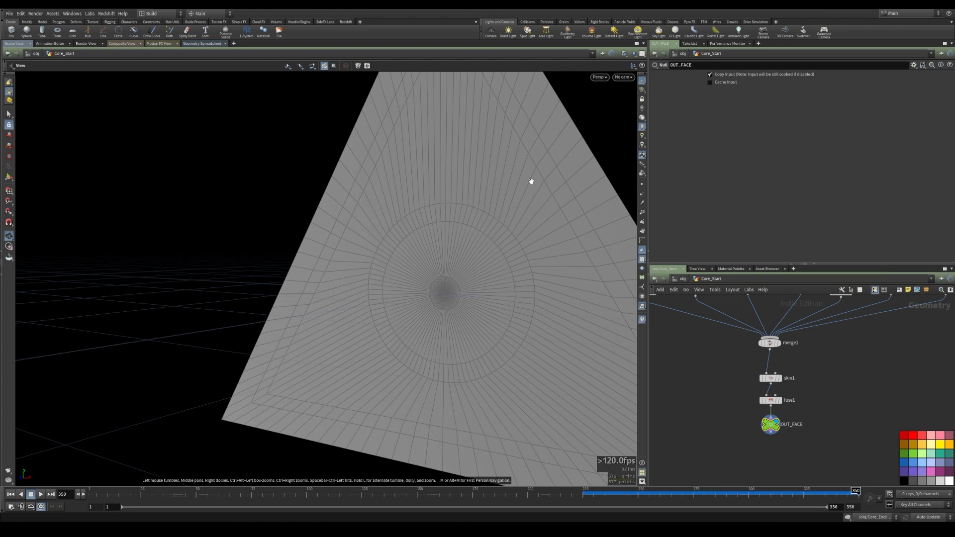
left_click_drag(491, 221, 443, 232)
left_click_drag(573, 228, 438, 251)
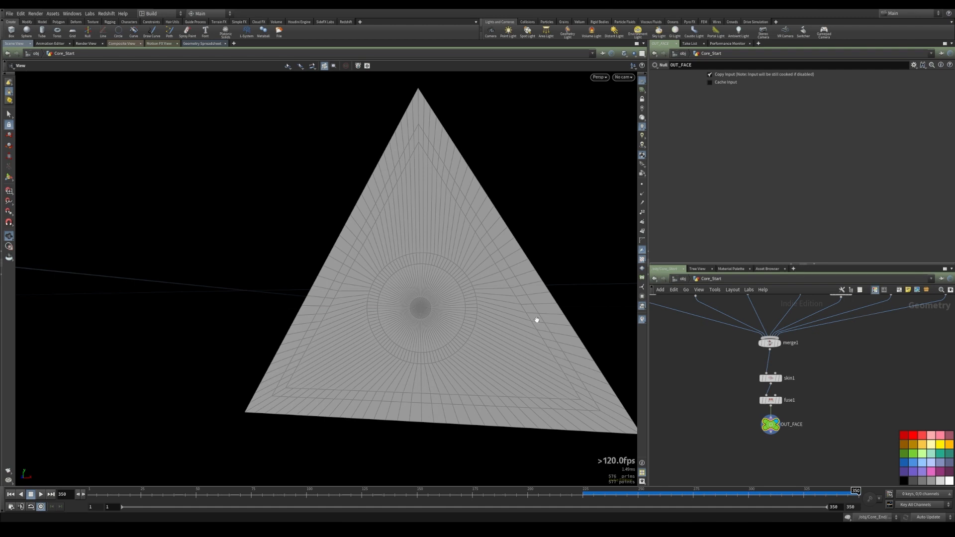
Add a Group by Range node after OUT_FACE, connect it and display it.
middle_click_drag(704, 421, 711, 399)
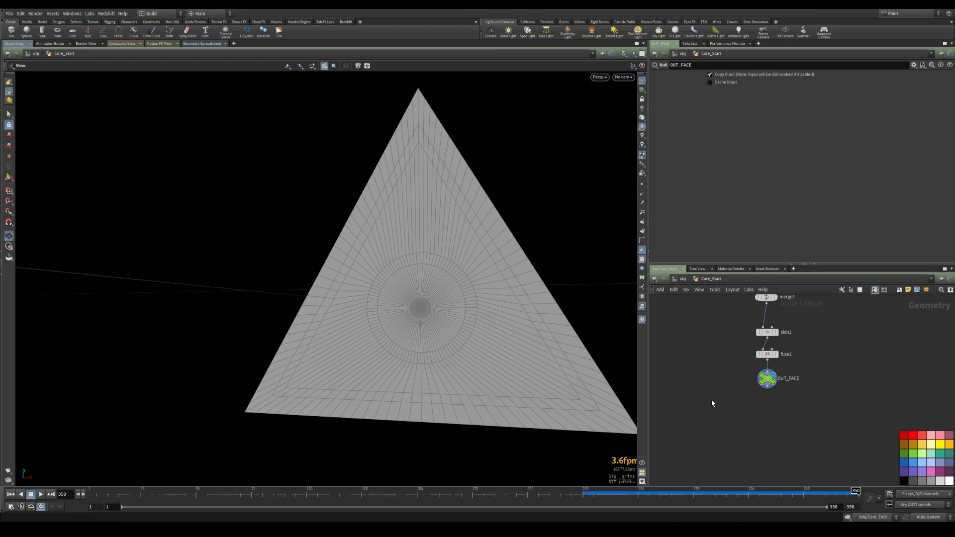
key("Tab")
type("groupran")
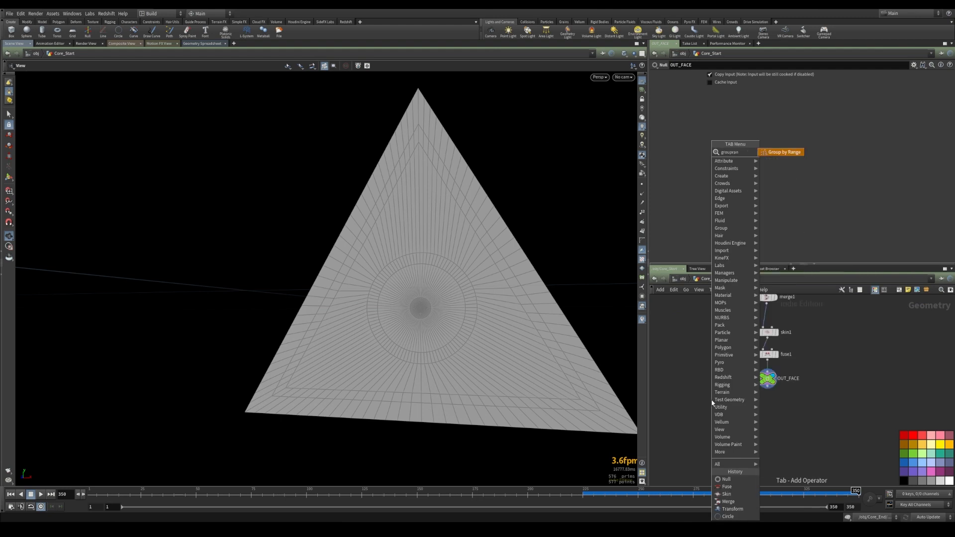
key("Return")
left_click(770, 415)
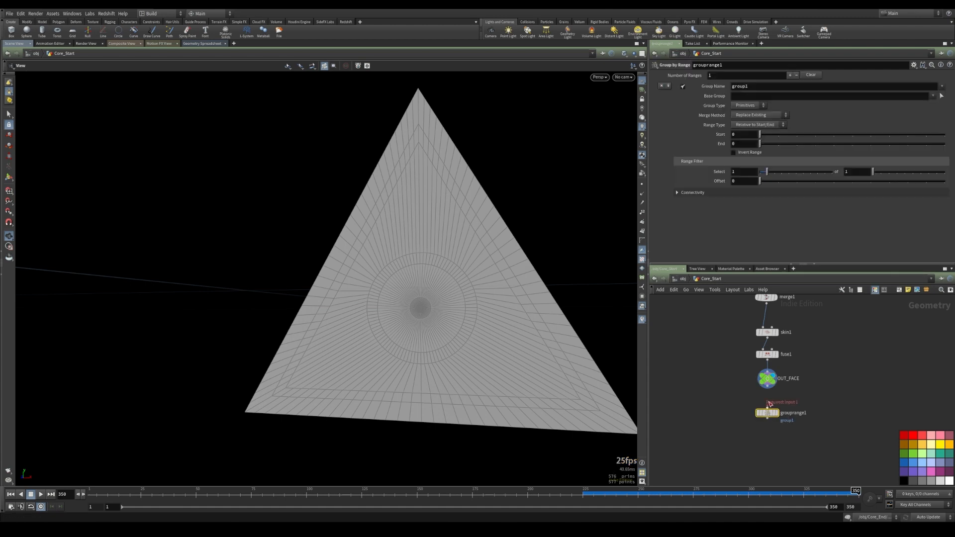
left_click(779, 416)
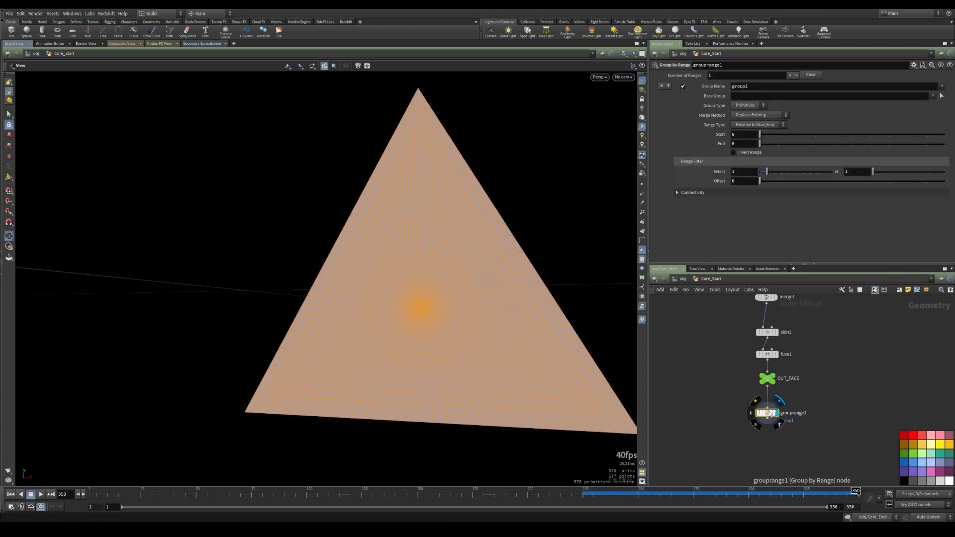
Name grouprange1's primitive group carve.
double_click(740, 86)
type("carve")
key("Return")
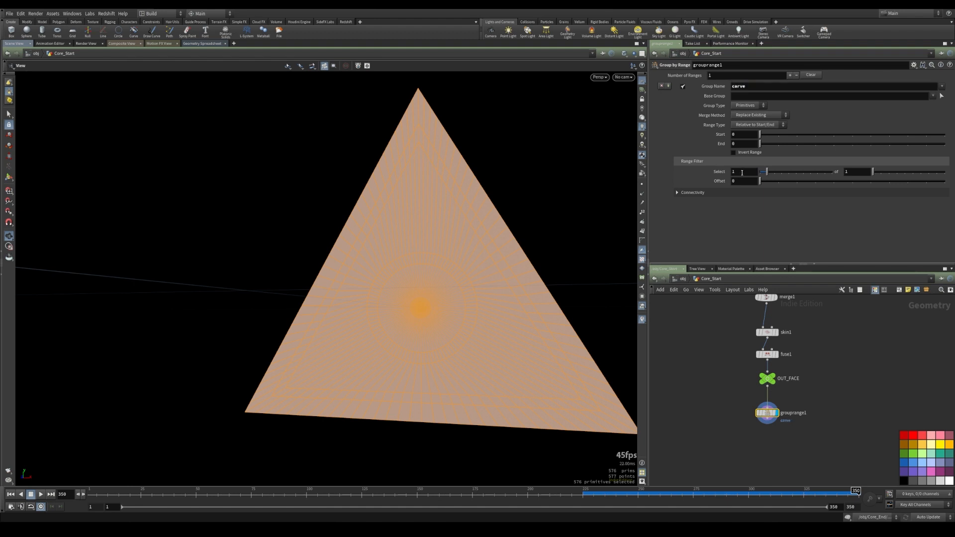
Set the carve group's range filter to select 96 of every 192 primitives.
left_click_drag(743, 172, 697, 177)
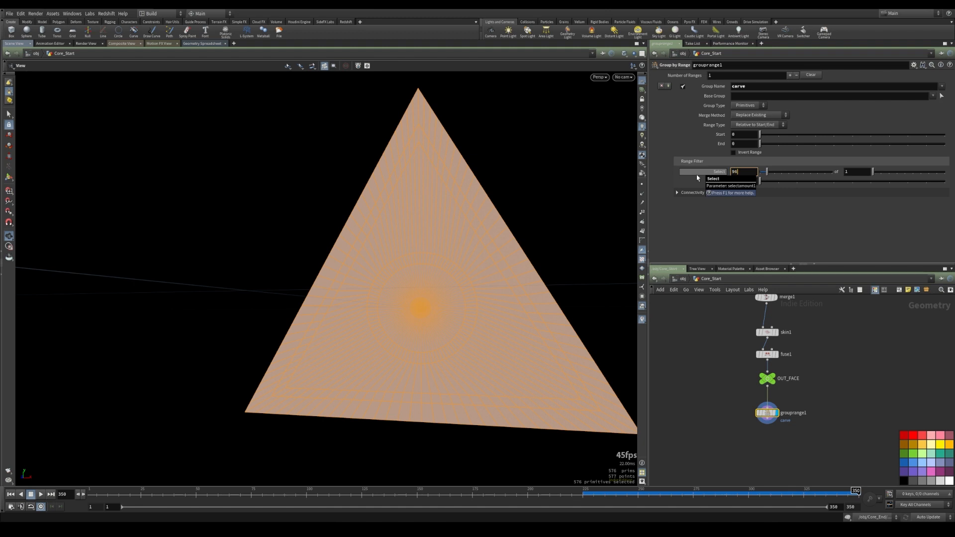
type("96")
key("Return")
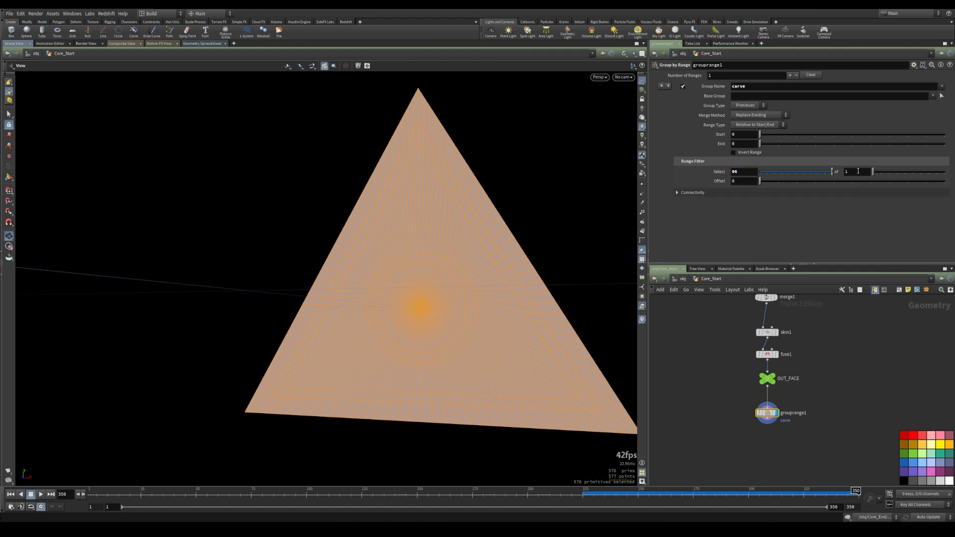
left_click_drag(865, 171, 820, 179)
type("1920")
key("BackSpace")
key("Return")
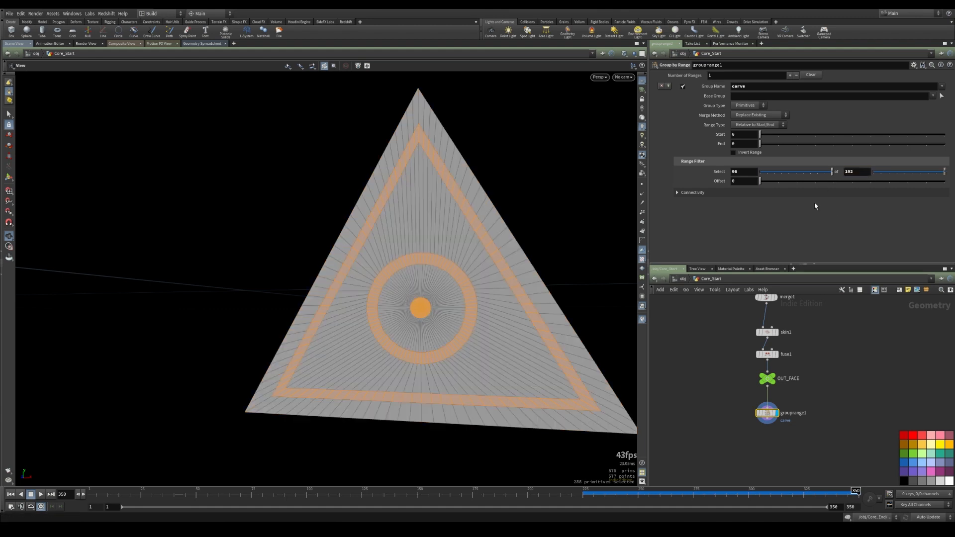
Add a PolyExtrude node after grouprange1, connect it and display it.
left_click_drag(423, 278, 410, 166)
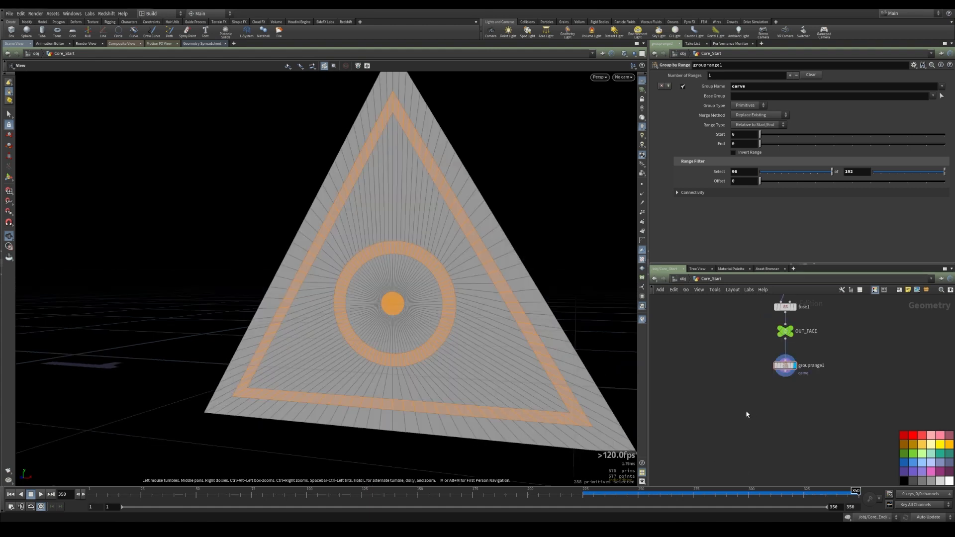
key("Tab")
type("extru")
key("Down")
key("Down")
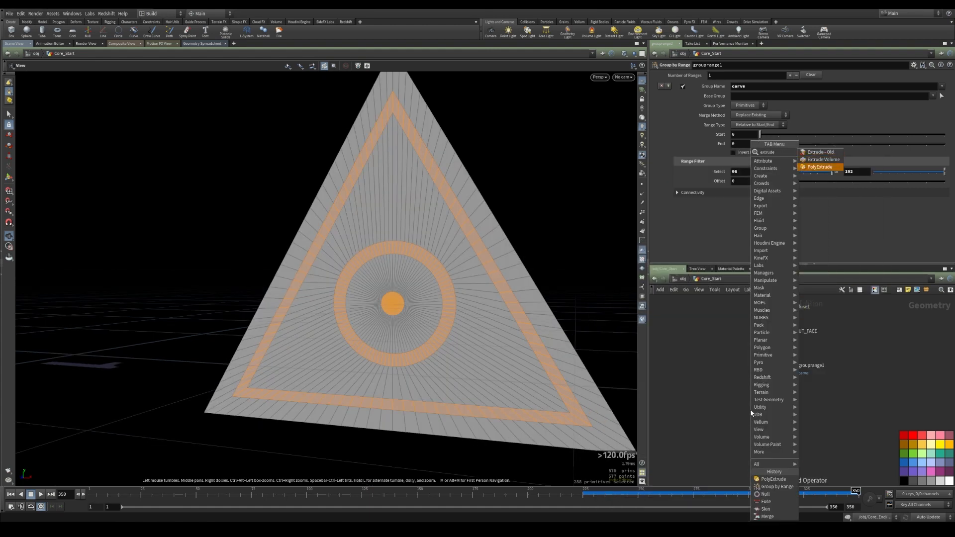
key("Return")
left_click(787, 401)
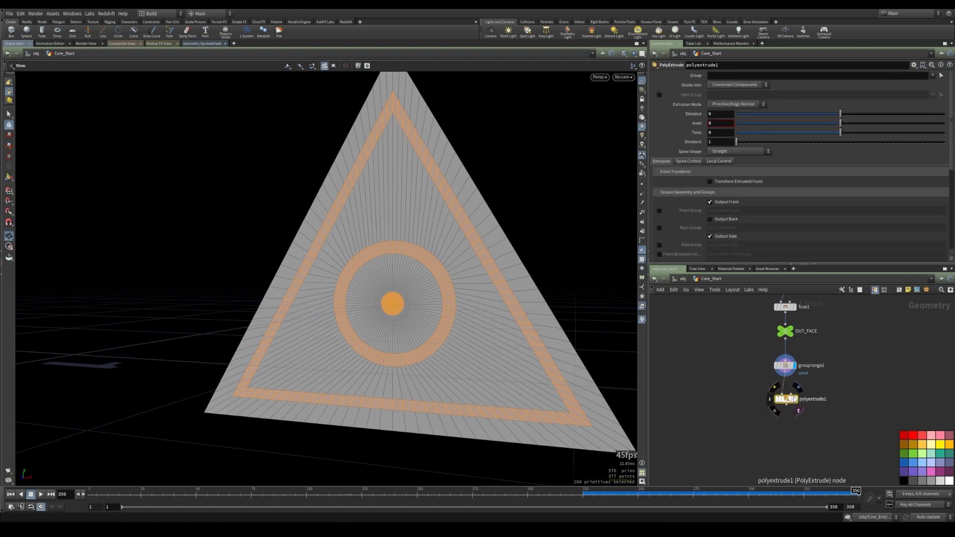
Restrict polyextrude1 to the carve group, set its Distance to -0.02 and turn off Output Front.
left_click(932, 76)
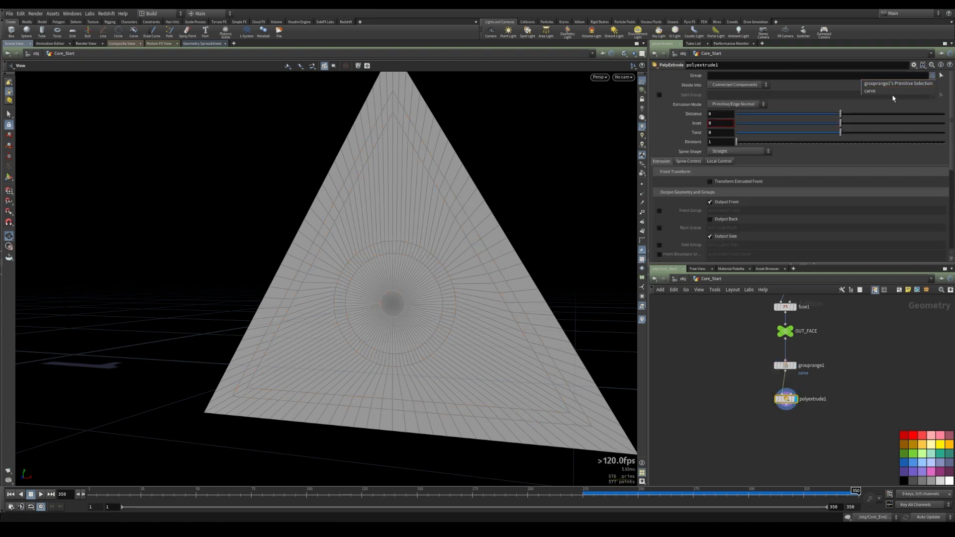
left_click(880, 91)
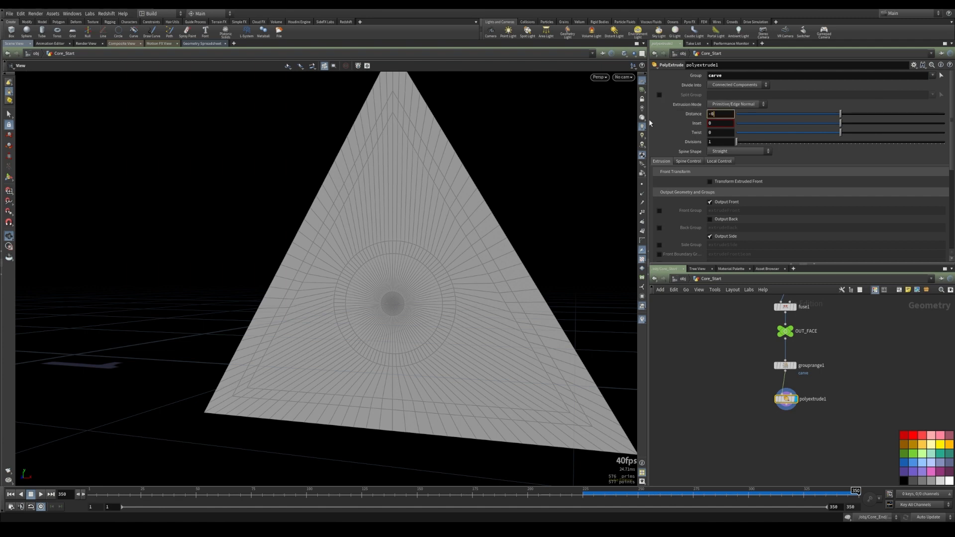
key("Return")
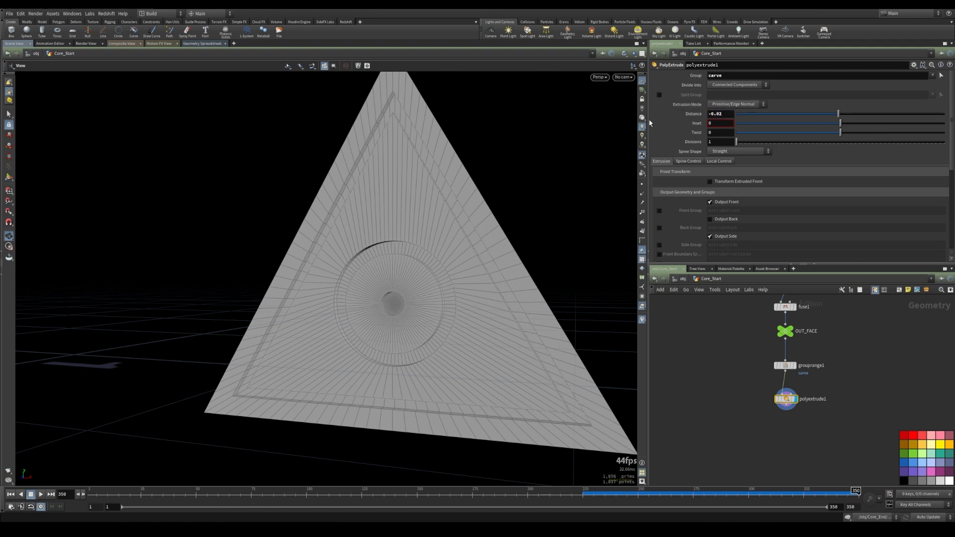
left_click(710, 204)
left_click_drag(396, 237, 338, 237)
left_click(175, 529)
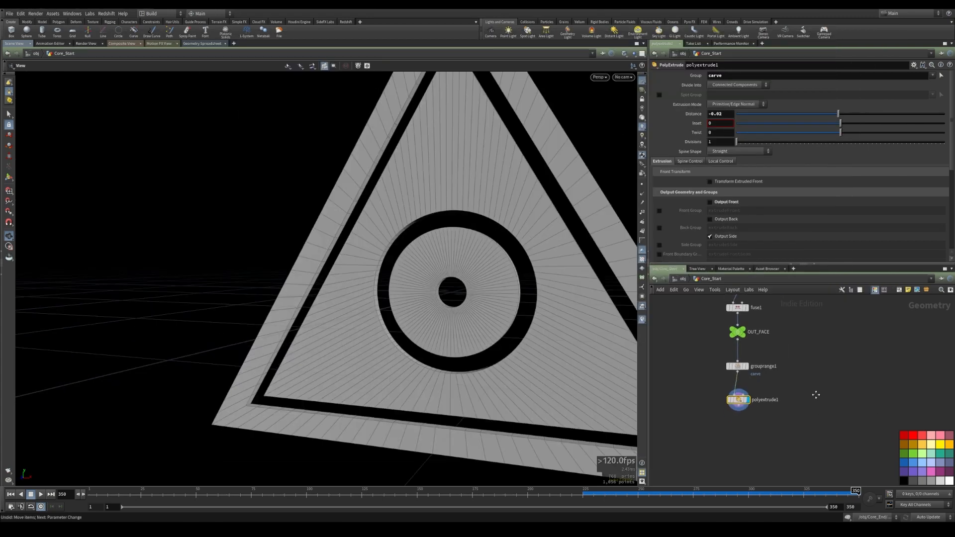
Move polyextrude1 further down and add a Group node beside it, connected to grouprange1 and displayed.
left_click_drag(741, 387, 739, 416)
middle_click_drag(791, 361, 785, 404)
left_click(783, 403)
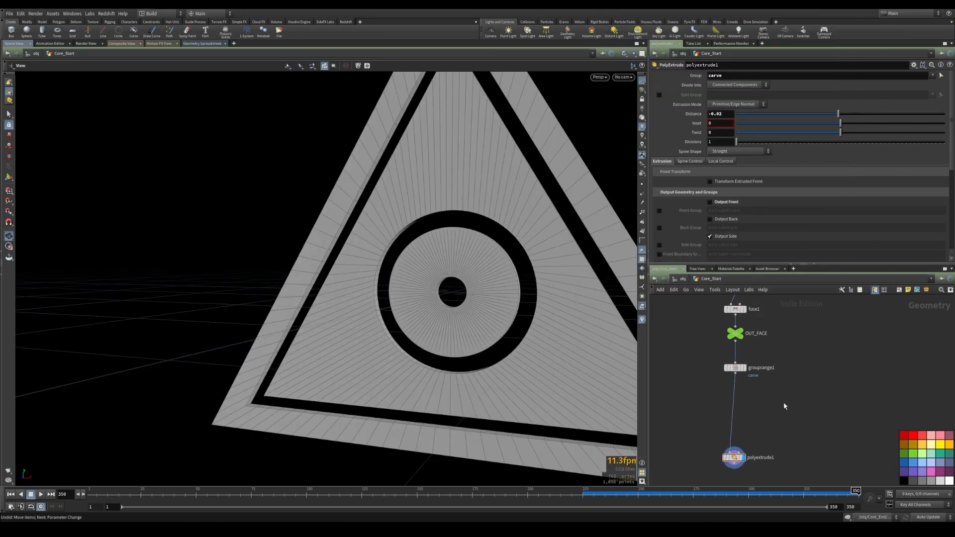
key("Tab")
type("group")
key("Return")
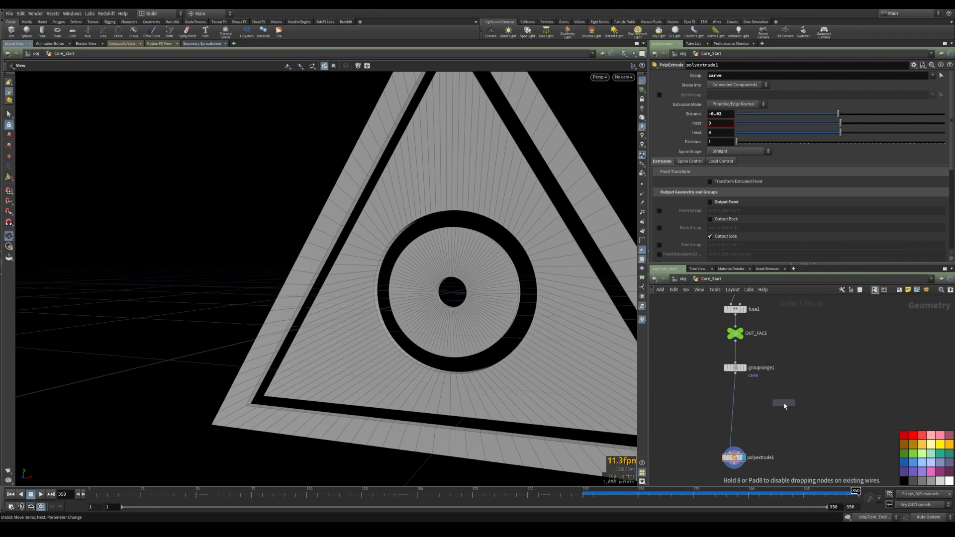
left_click(771, 403)
left_click(736, 375)
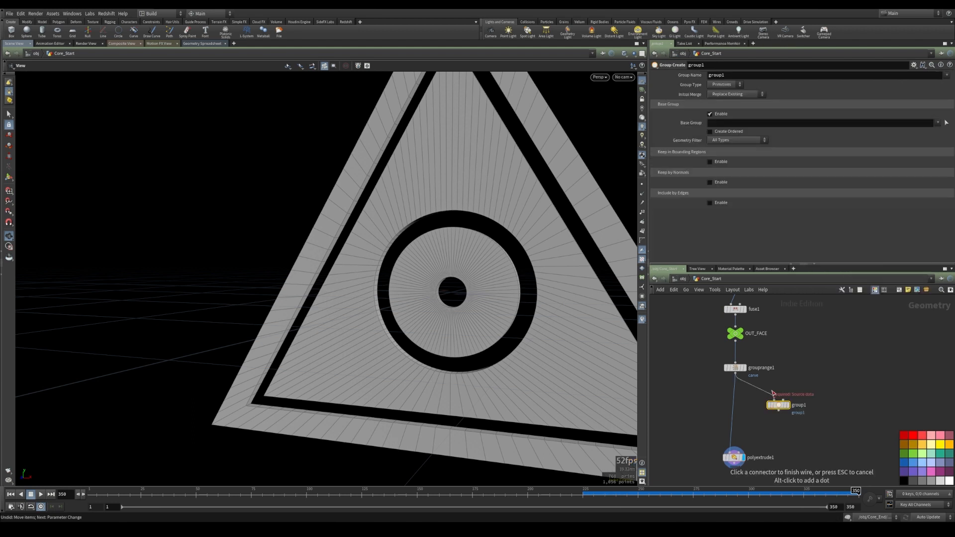
left_click(777, 399)
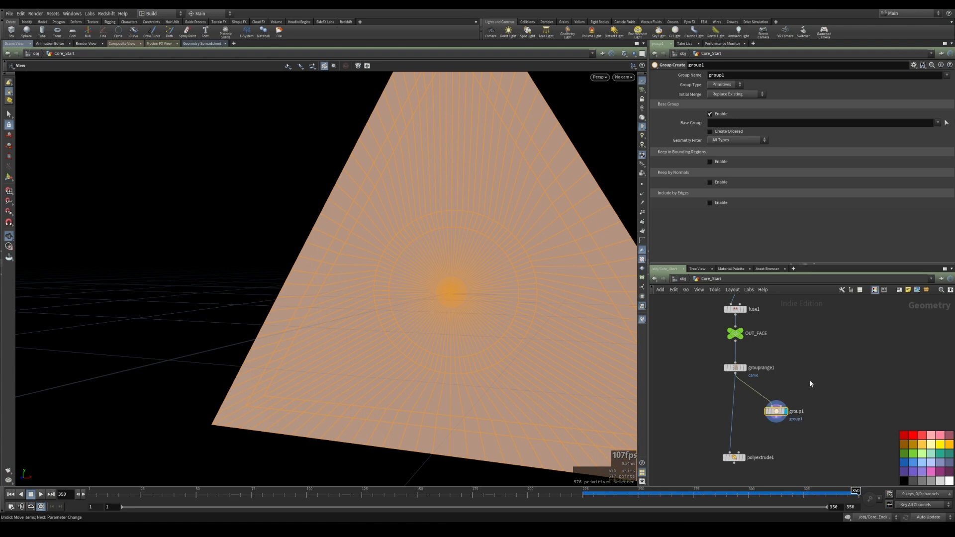
Add a Line node beside OUT_FACE and display it.
key("Tab")
type("line")
key("Return")
left_click(809, 350)
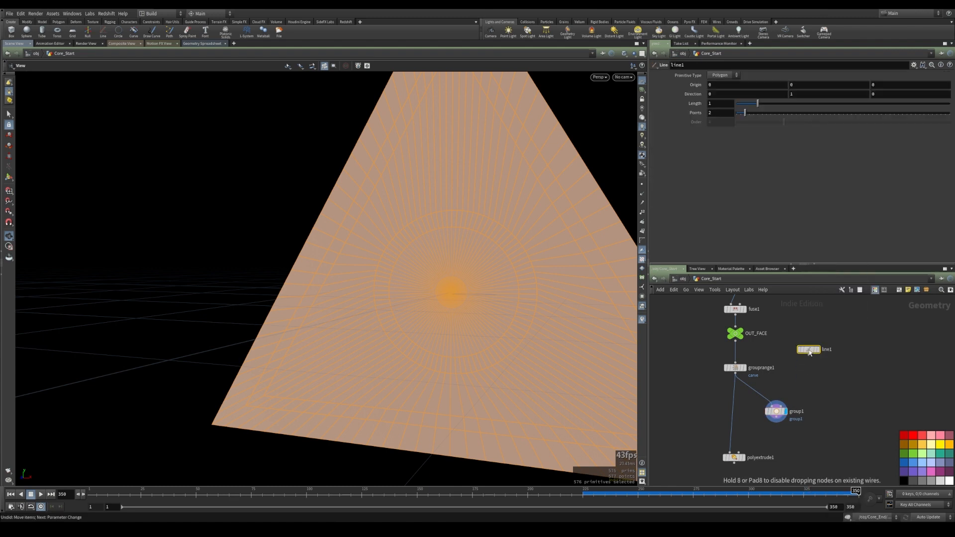
left_click(818, 352)
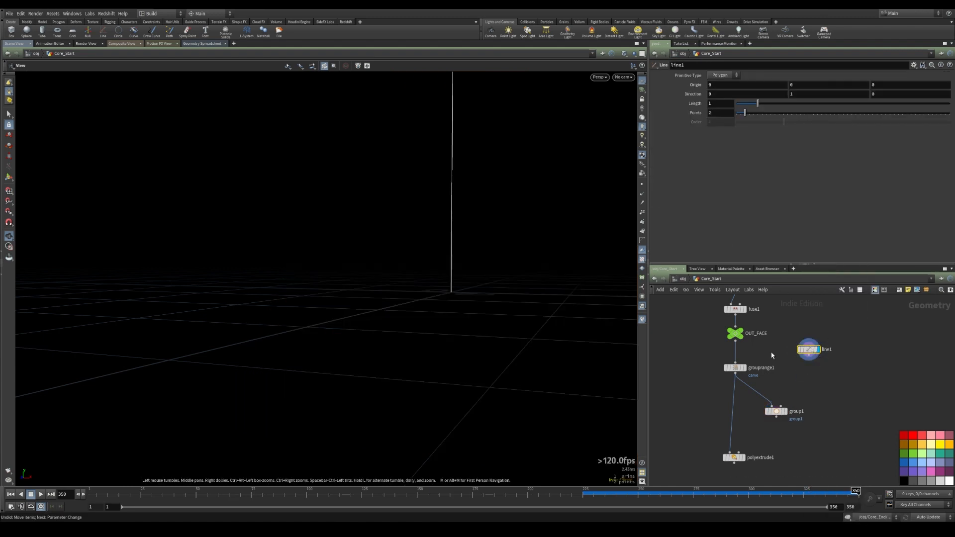
Add a PolyWire node below line1, connect line1 to it and display it.
key("Tab")
type("wire")
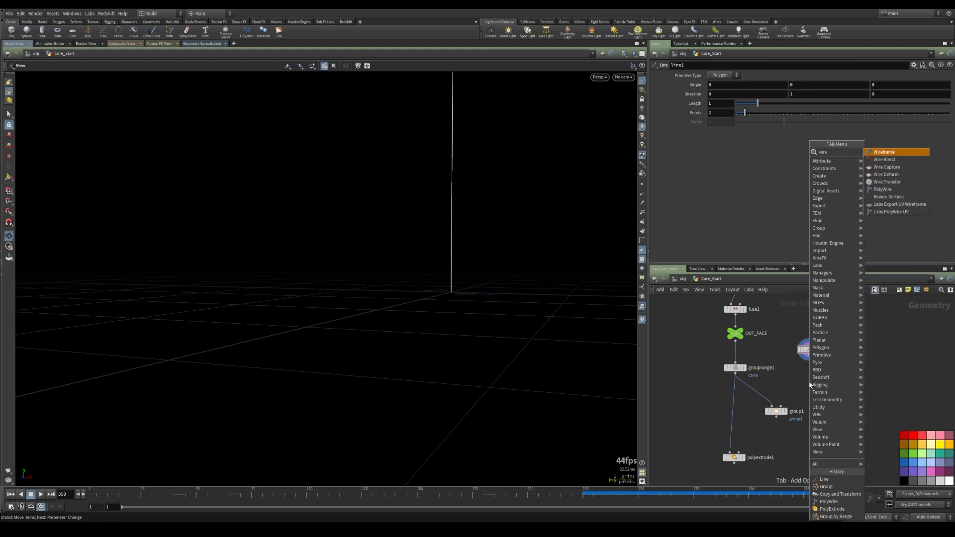
key("Up")
key("Up")
key("Up")
key("Up")
key("Return")
left_click(809, 382)
left_click(810, 355)
left_click(809, 376)
left_click(819, 382)
Set polywire1's Wire Radius to 0.007 and its Divisions to 10.
left_click_drag(490, 206, 569, 164)
left_click(725, 85)
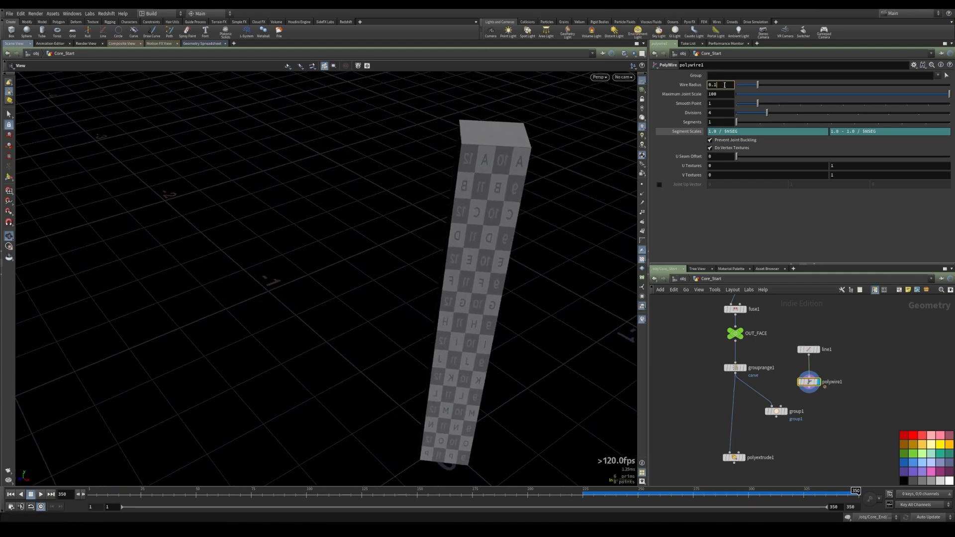
type("007")
key("Return")
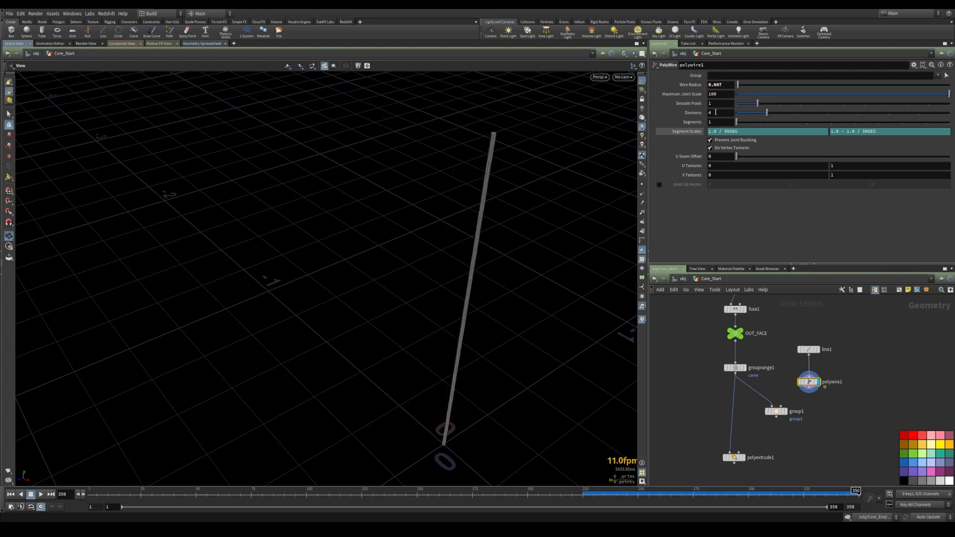
type("10")
key("Return")
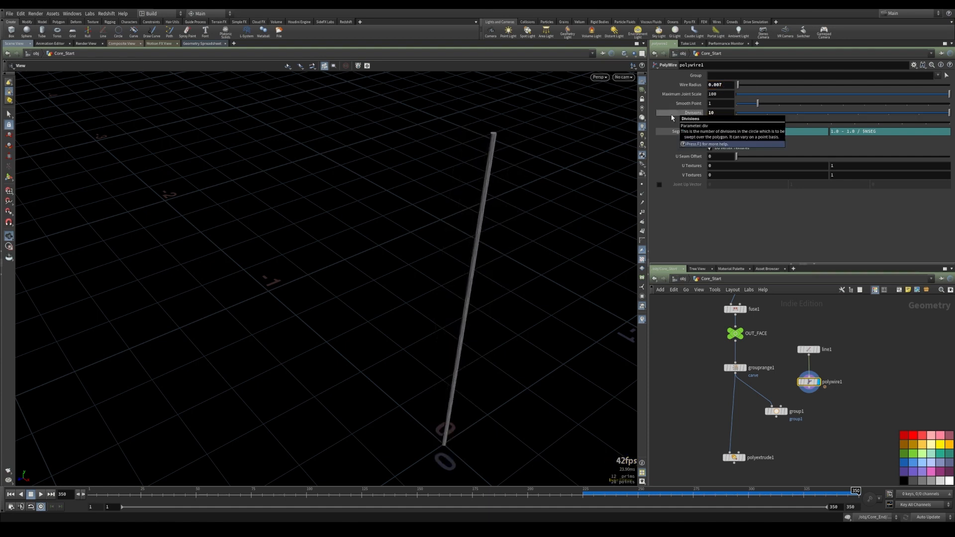
left_click_drag(493, 356, 719, 389)
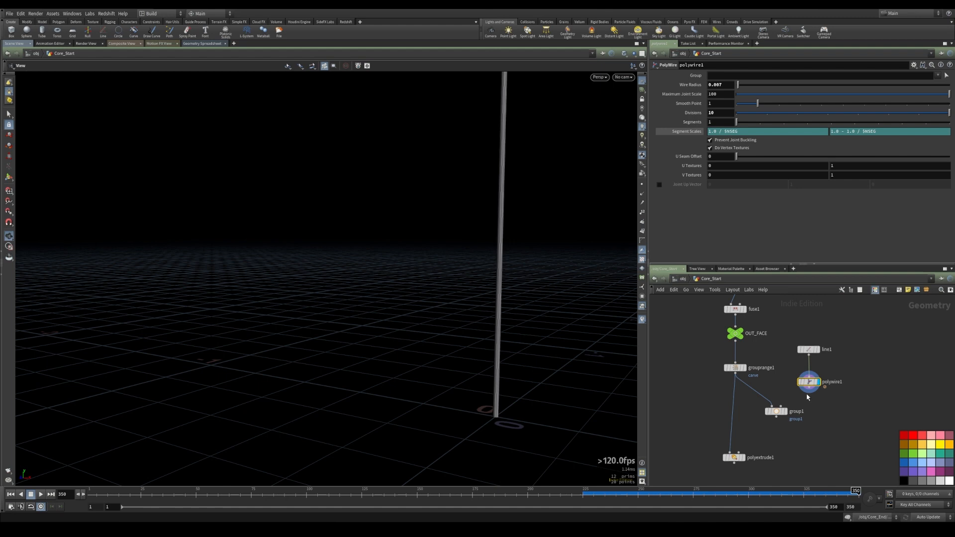
Connect polywire1 to group1's second input and display group1.
left_click(809, 389)
left_click(784, 403)
left_click(786, 412)
left_click(777, 412)
middle_click_drag(486, 318, 509, 245)
Make group1 a Points group with the Base Group disabled, keeping only points inside a Bounding Object.
left_click(723, 84)
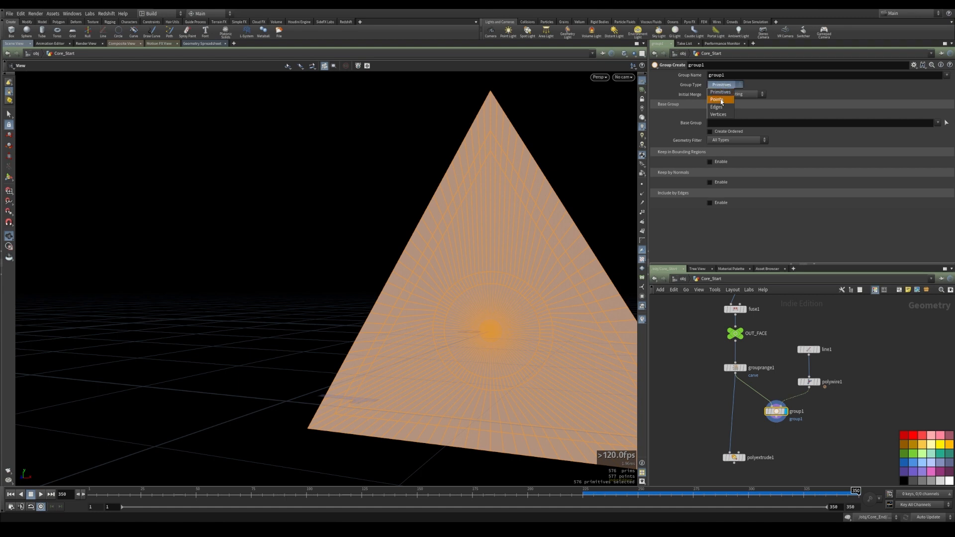
left_click(719, 99)
left_click(710, 114)
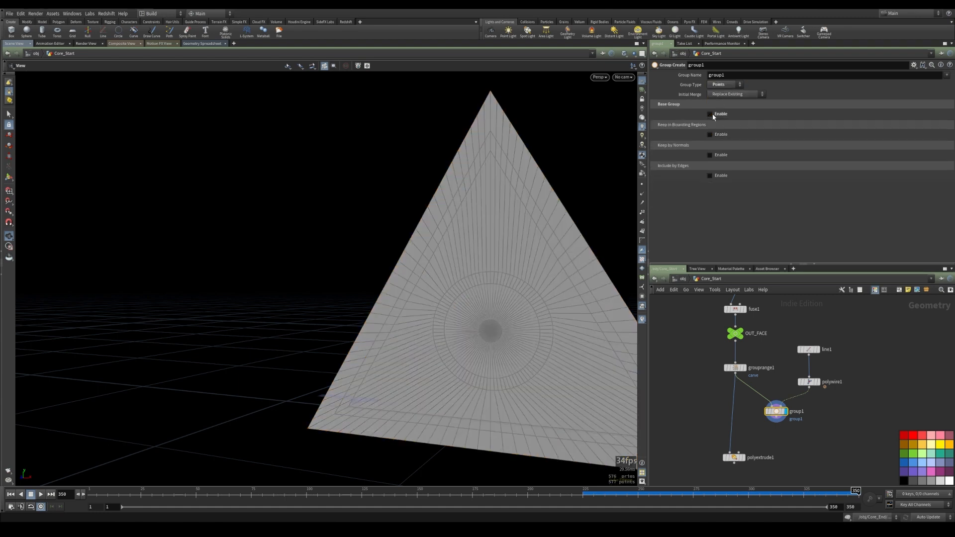
left_click(710, 135)
left_click(719, 143)
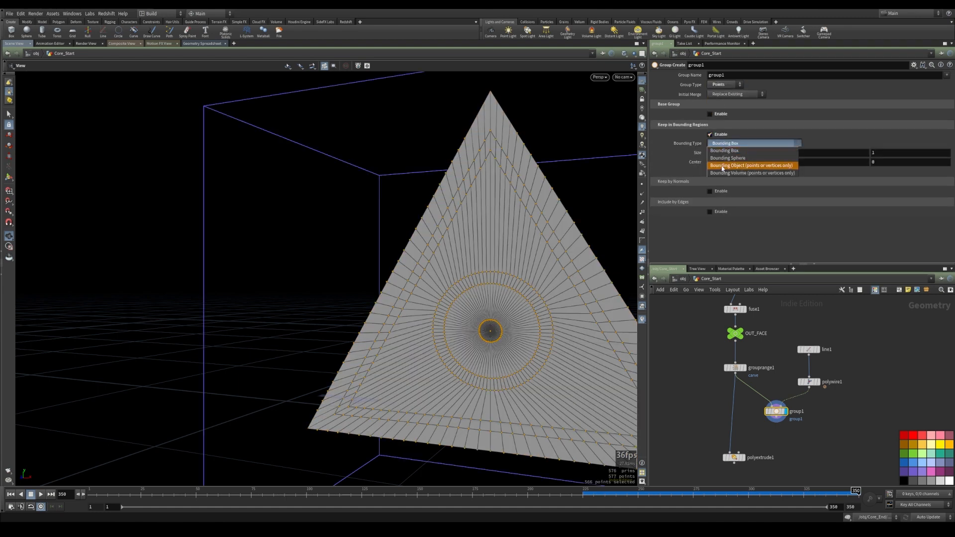
left_click(759, 169)
Move group1 down, insert a Copy and Transform node between polywire1 and group1, and display it.
left_click_drag(514, 309, 531, 239)
scroll(531, 269, "up", 3)
left_click_drag(774, 412, 771, 428)
key("Tab")
type("copy")
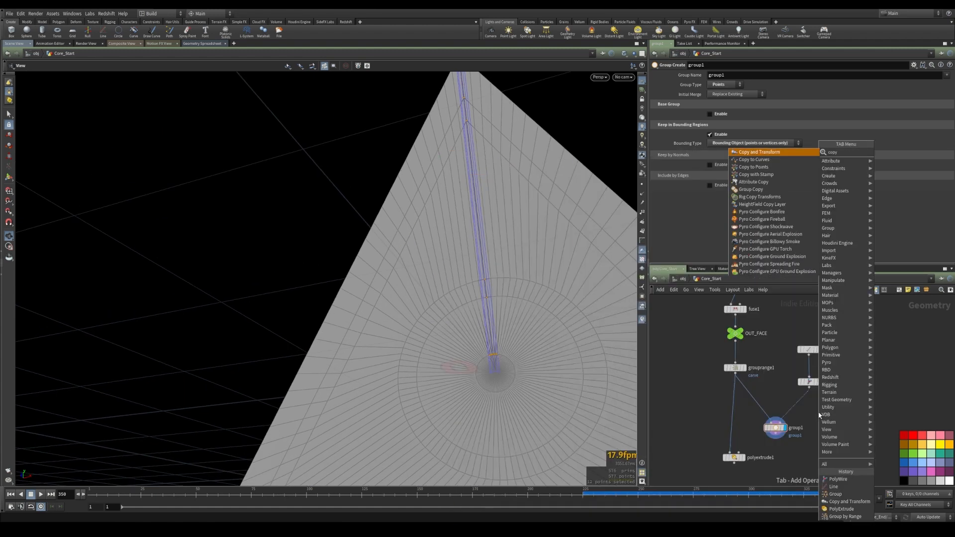
key("Return")
left_click(796, 406)
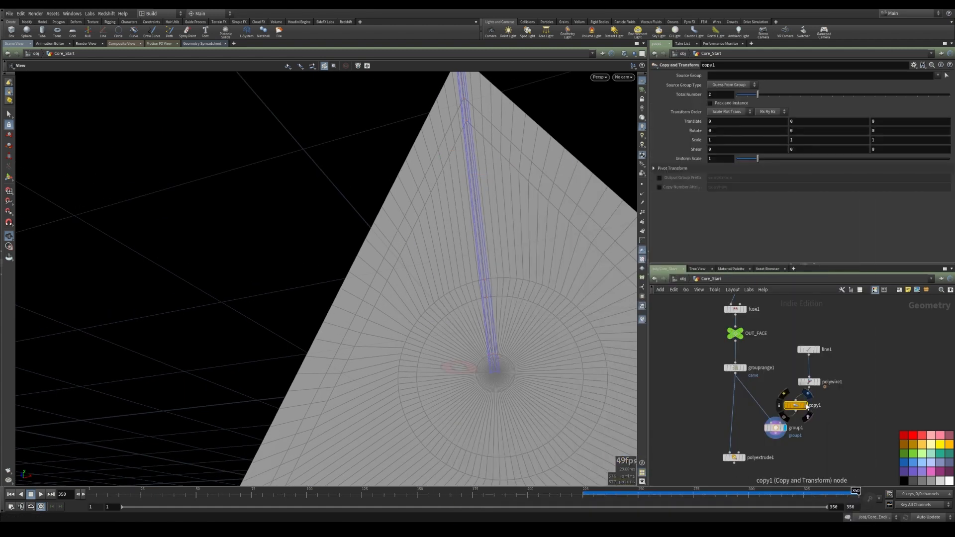
left_click(804, 405)
Set copy1 to make 3 copies in total, each rotated 120 degrees around Z.
left_click_drag(490, 275, 631, 224)
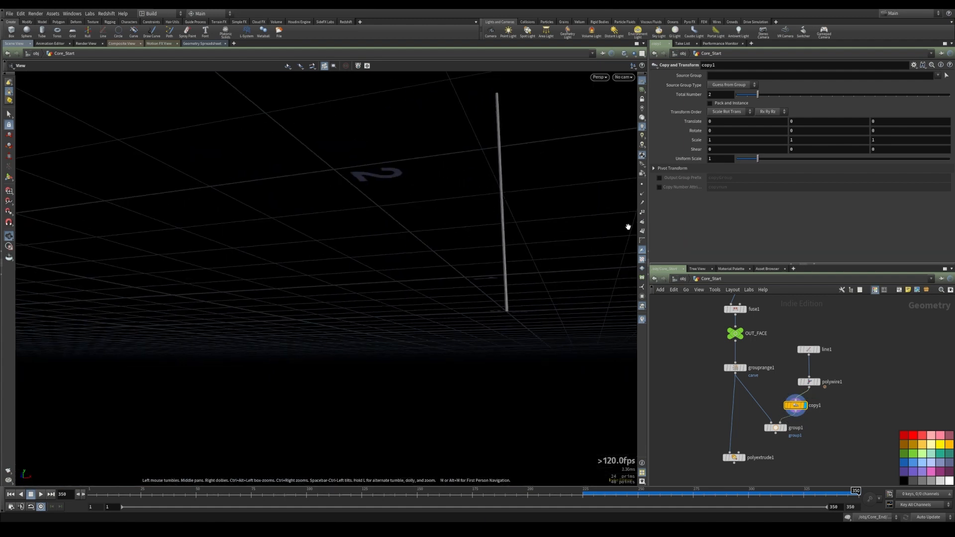
middle_click(865, 131)
middle_click_drag(865, 130, 931, 111)
double_click(890, 132)
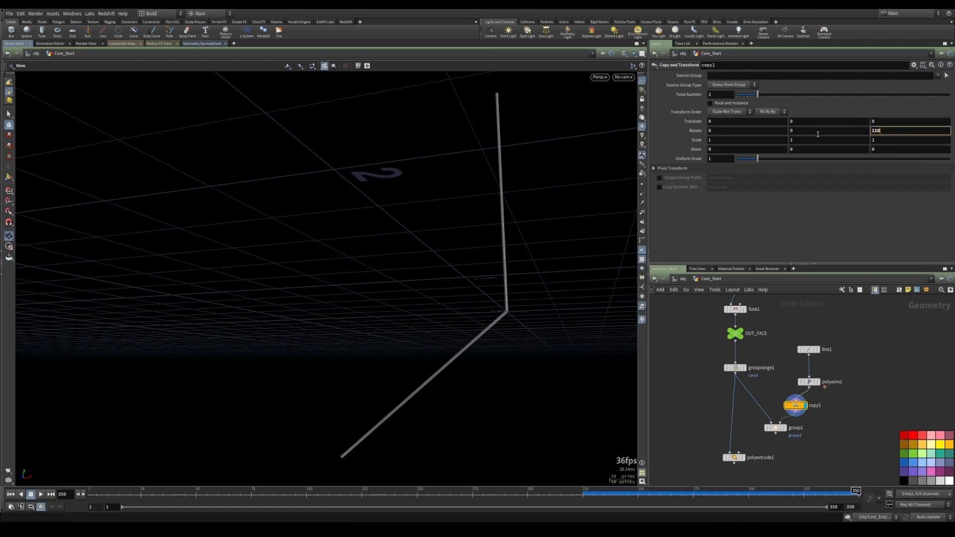
type("120")
key("Return")
left_click_drag(757, 94, 769, 95)
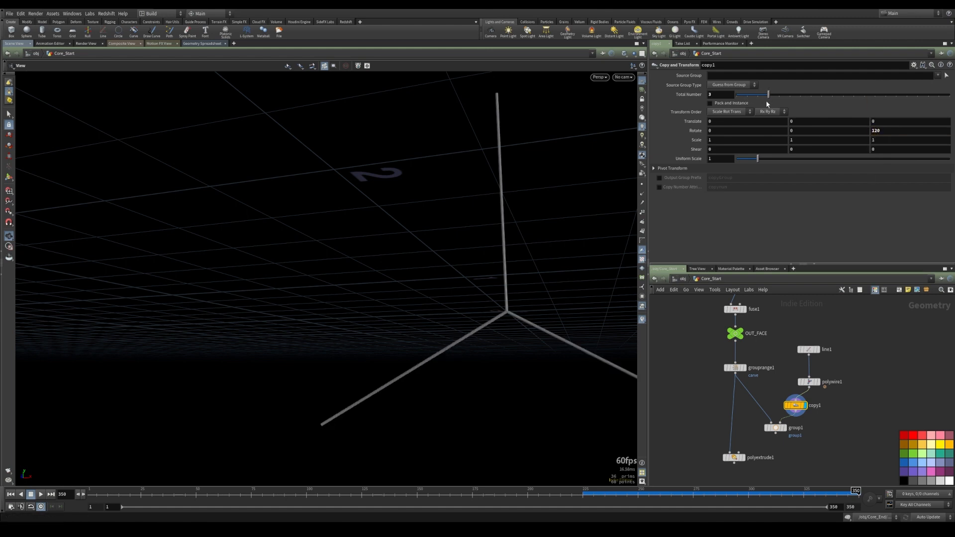
Display group1, move polyextrude1 further down the network and inspect group1's node information.
left_click(784, 428)
left_click(774, 428)
mouse_move(499, 303)
left_mouse_down()
mouse_move(488, 301)
mouse_move(505, 313)
left_mouse_up()
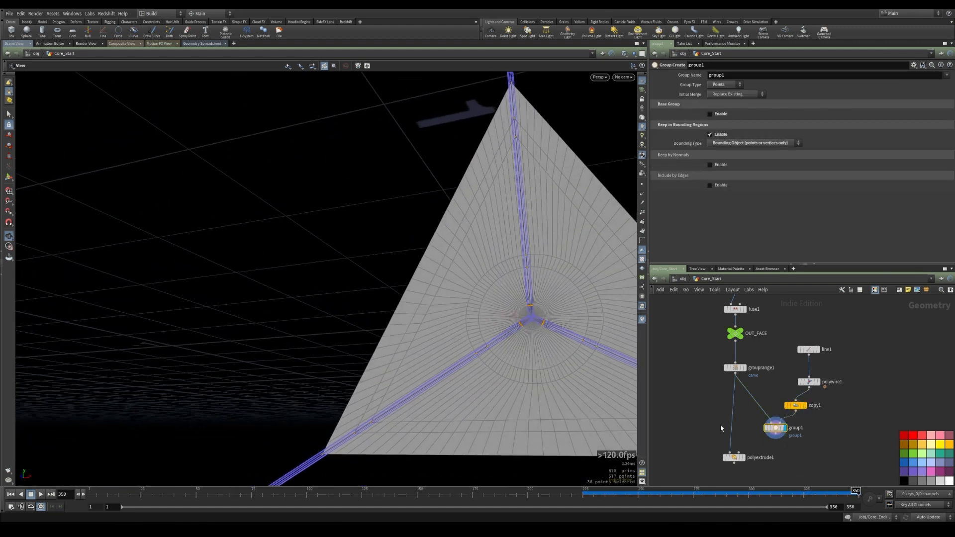
middle_click_drag(721, 428, 737, 369)
left_click_drag(750, 398, 756, 437)
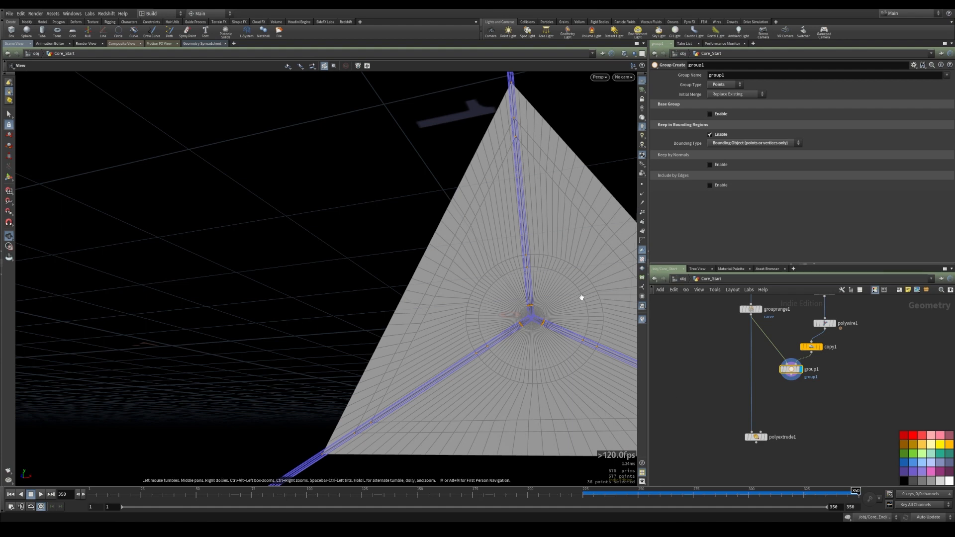
middle_click(792, 371)
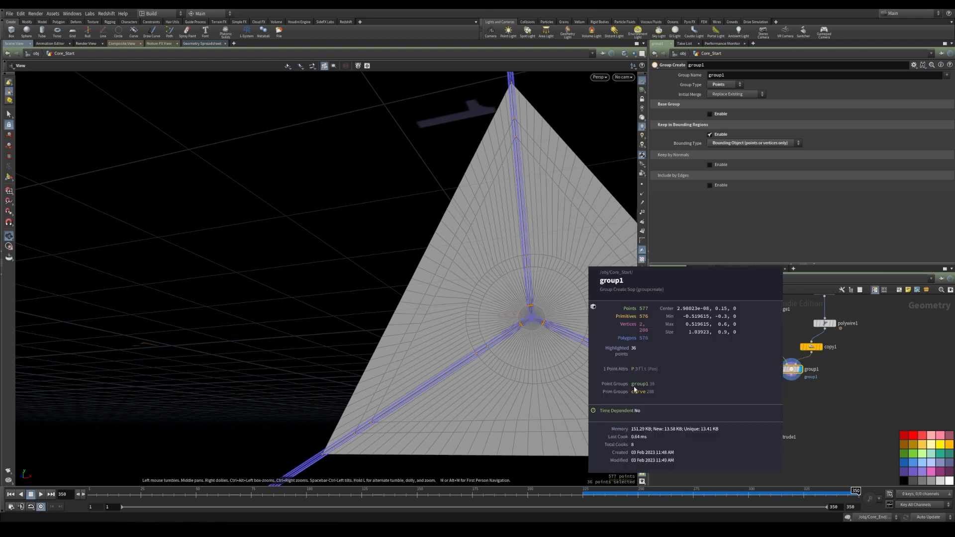
Add a Group Promote node below group1 and rename group1's point group carve2.
type("promote")
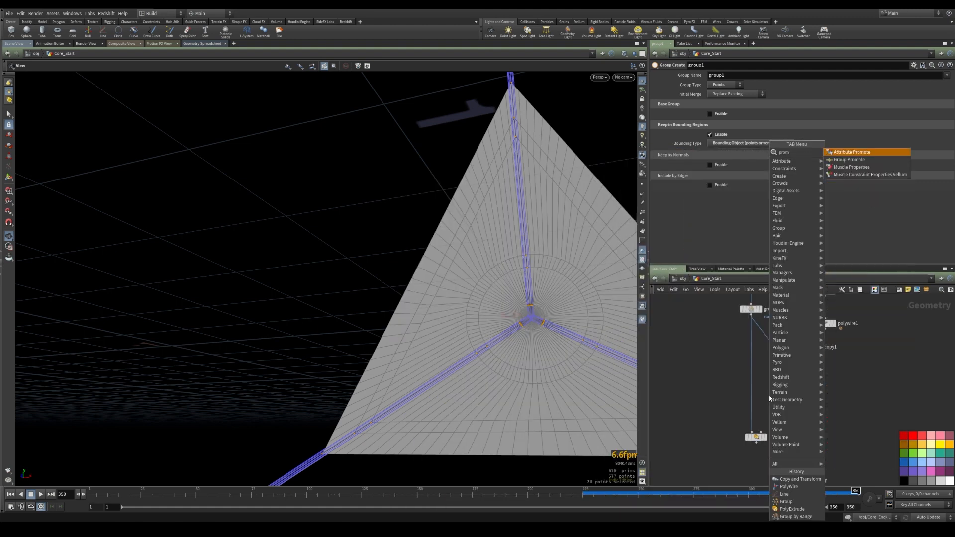
key("Down")
key("Return")
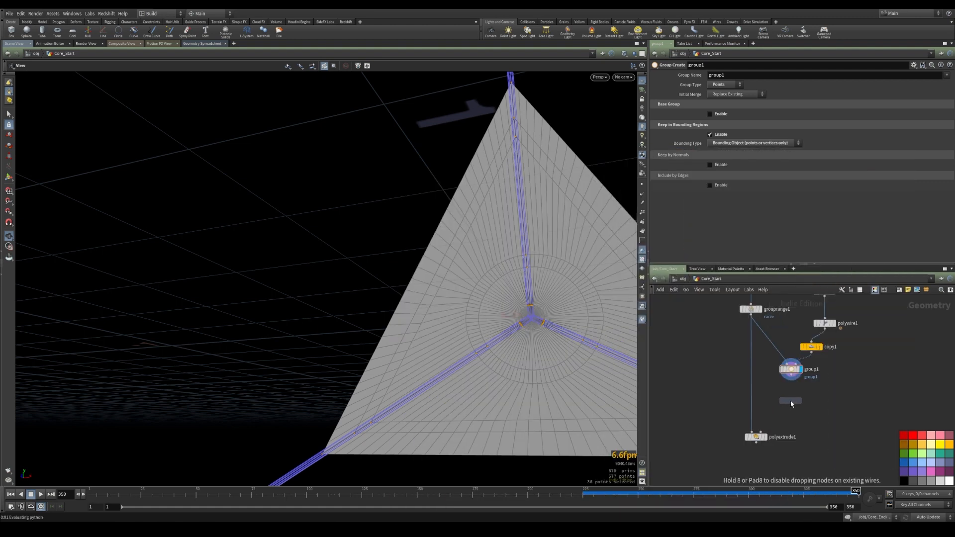
left_click(791, 404)
type("ca")
key("Return")
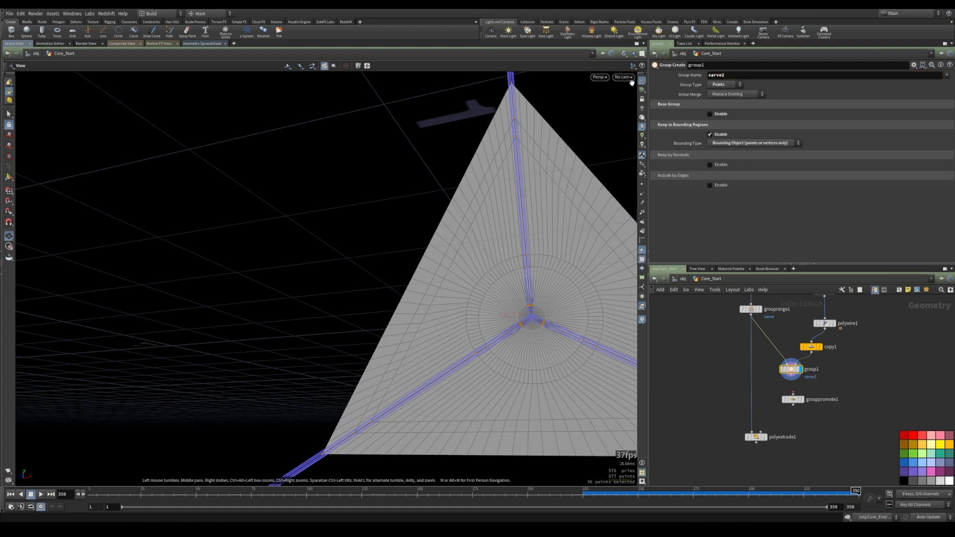
Wire grouppromote1 below group1, display it, and promote the carve2 group from Points to Primitives.
left_click(795, 399)
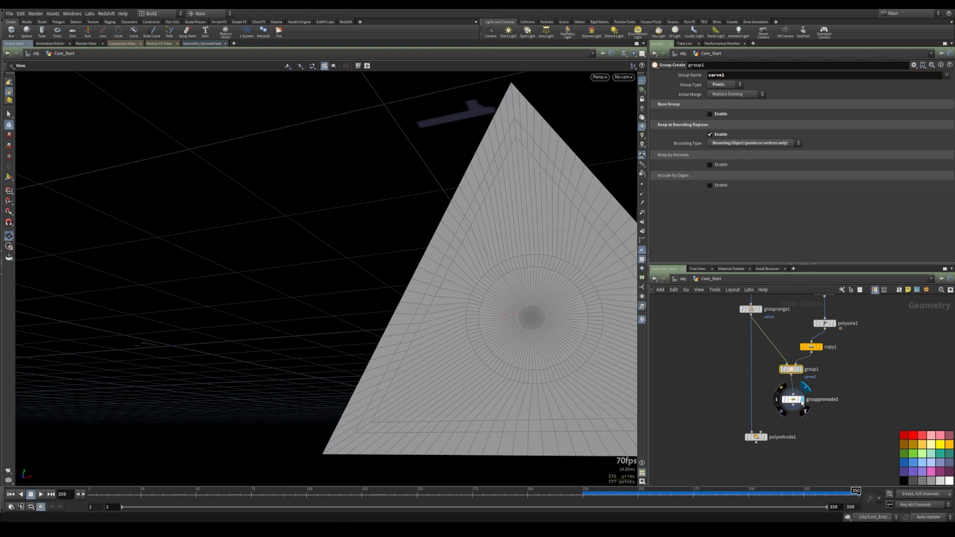
left_click(794, 400)
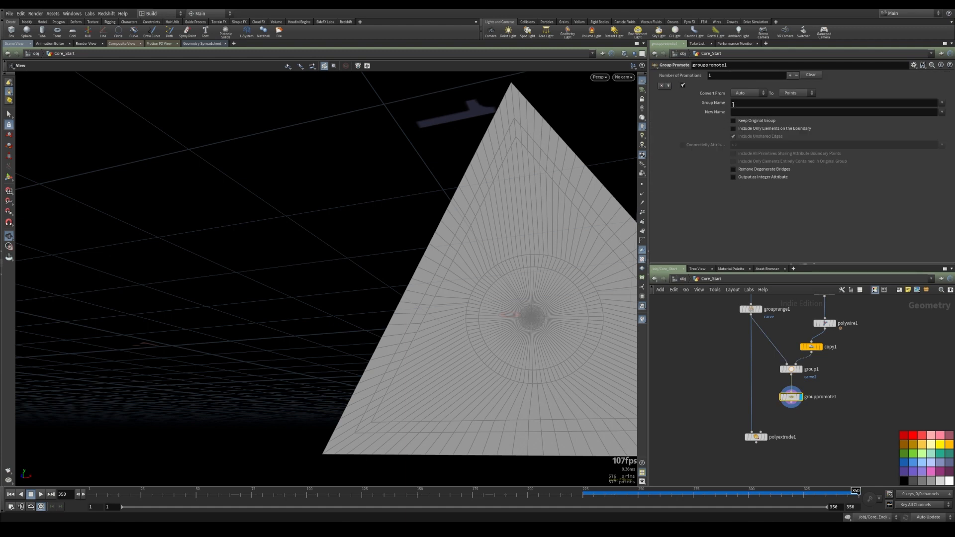
left_click(942, 103)
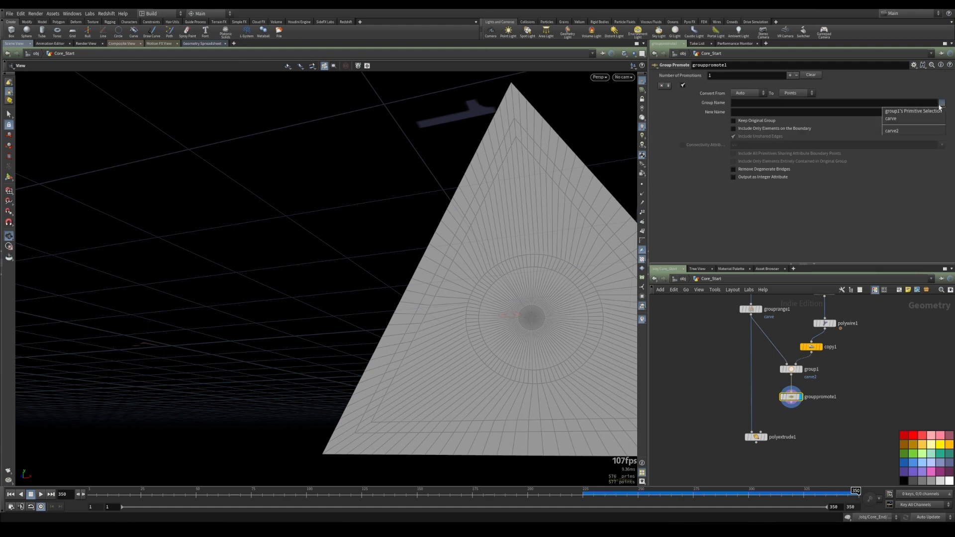
left_click(906, 131)
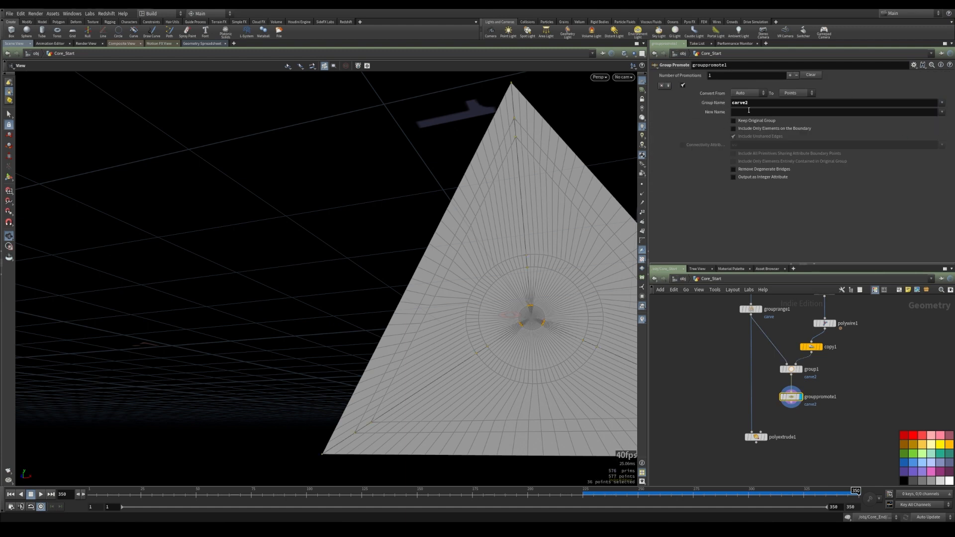
left_click(751, 94)
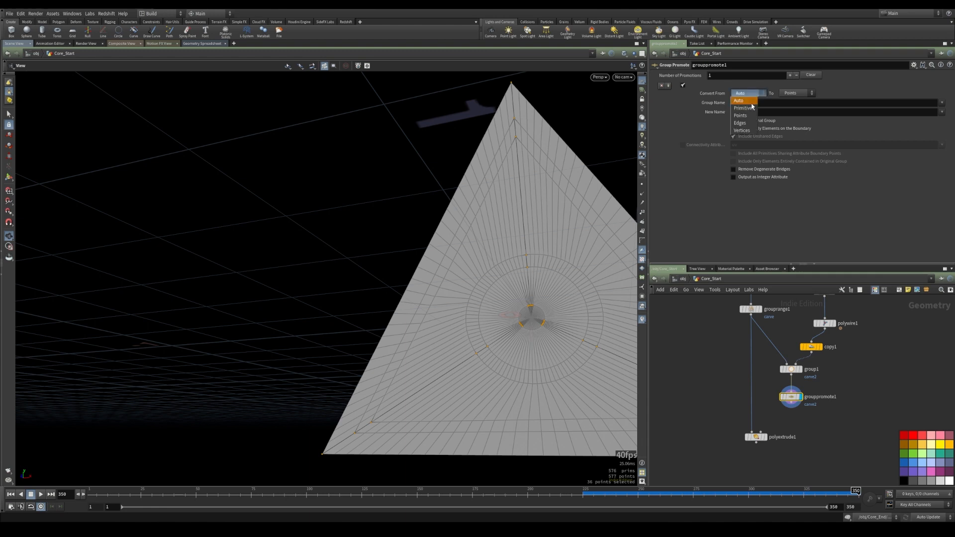
left_click(747, 116)
left_click(797, 93)
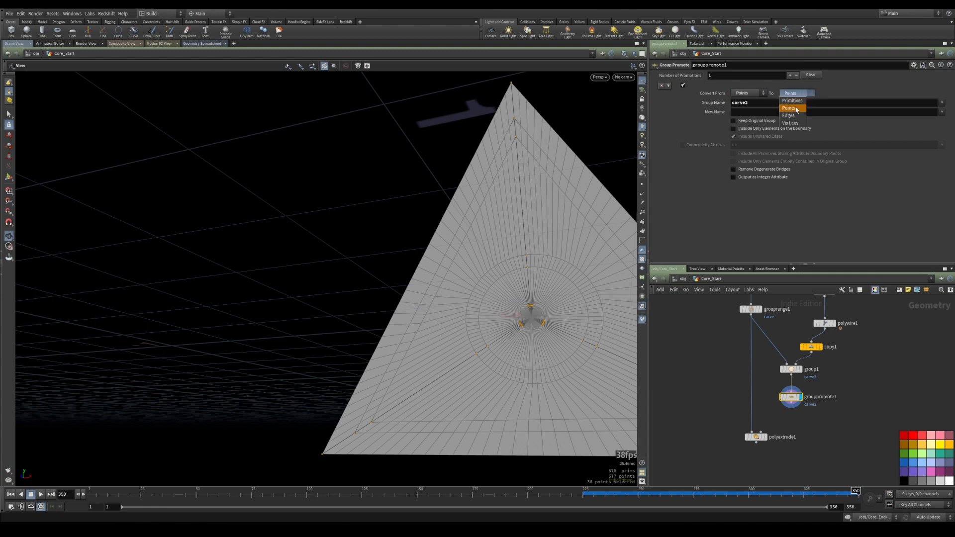
left_click(793, 100)
Set the Y origin of line1 to 0.11 to pull the radial spokes out of the central disc.
middle_click_drag(532, 319, 424, 308)
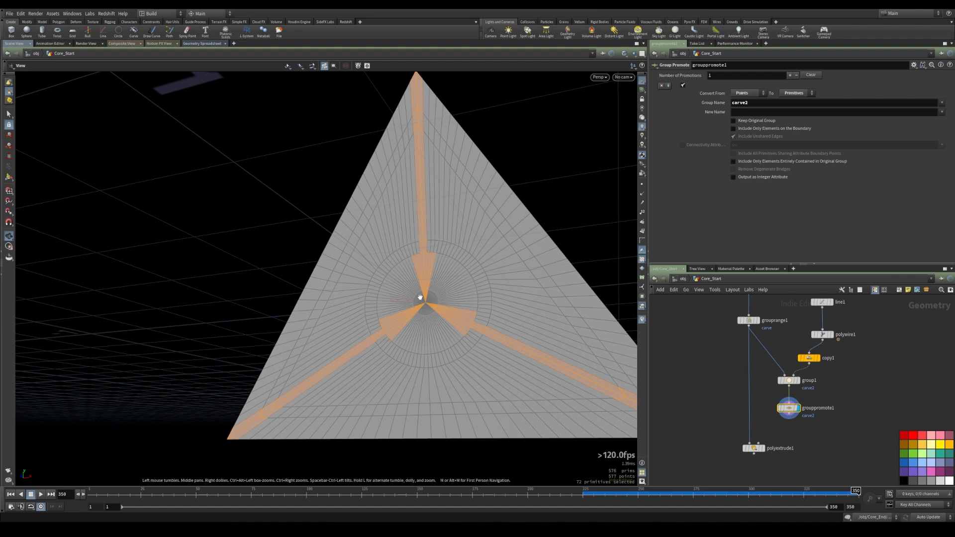
scroll(420, 297, "up", 5)
middle_click_drag(796, 298, 799, 316)
left_click(826, 320)
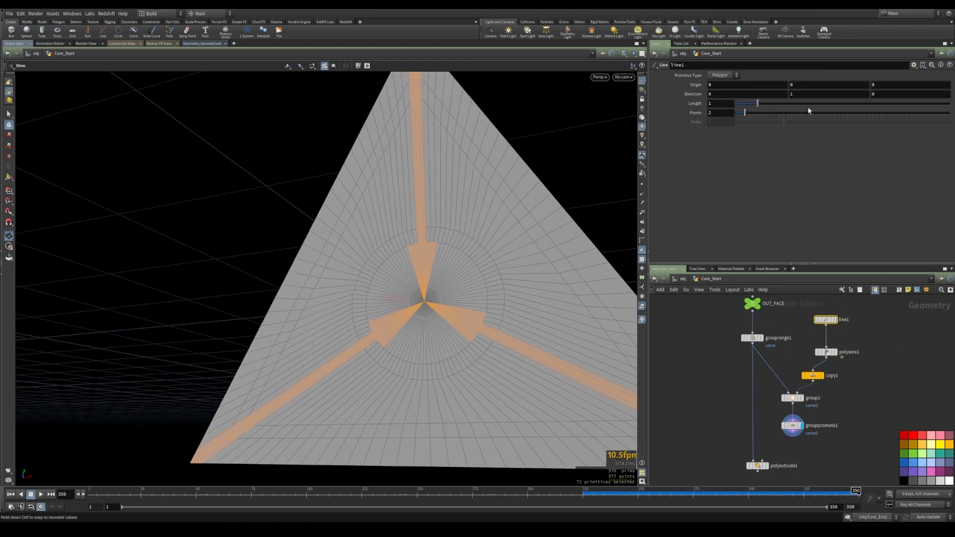
middle_click_drag(813, 86, 859, 95)
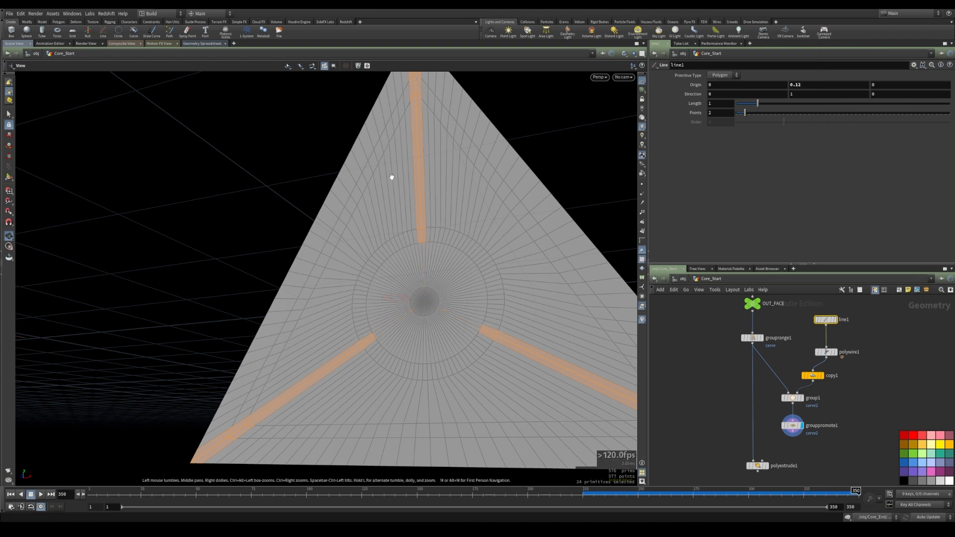
Rewire polyextrude1 below grouppromote1, display it, and add carve2 alongside carve in its extruded groups.
middle_click_drag(706, 390, 701, 338)
left_click(788, 384)
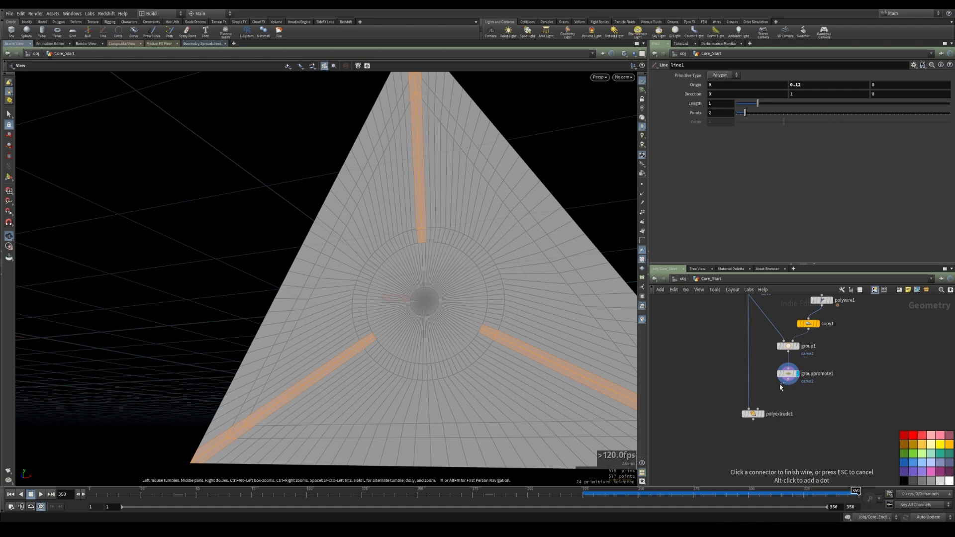
left_click(748, 408)
left_click(763, 414)
left_click_drag(753, 417, 787, 415)
left_click(788, 415)
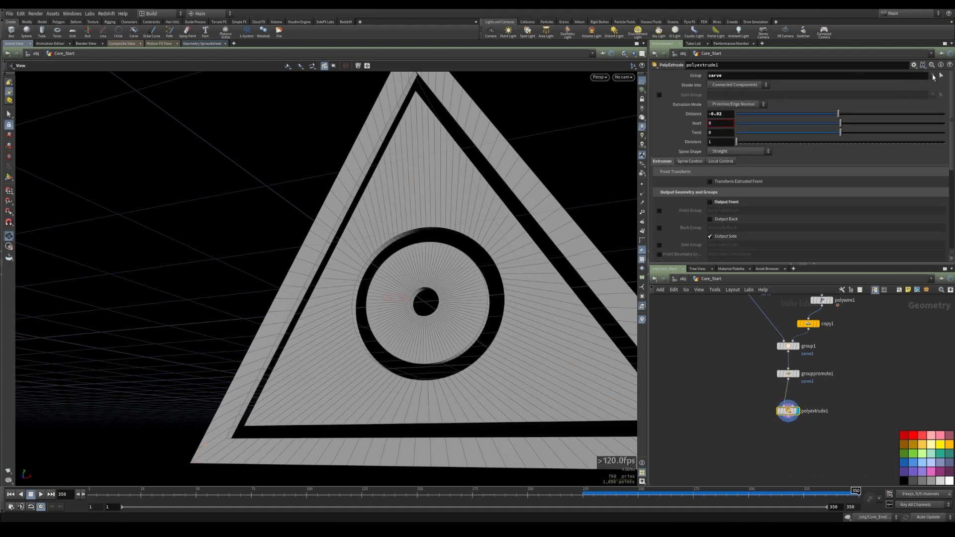
left_click(933, 76)
left_click(874, 99)
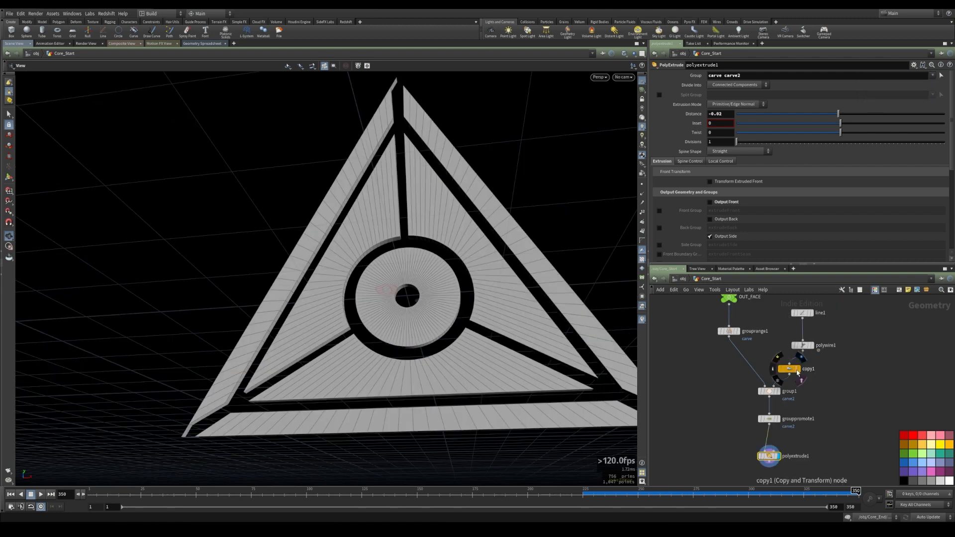
Template copy1 over the extruded panel, shorten line1 to a length of 0.35, and reselect polyextrude1.
left_click(800, 375)
right_click_drag(480, 339, 385, 330)
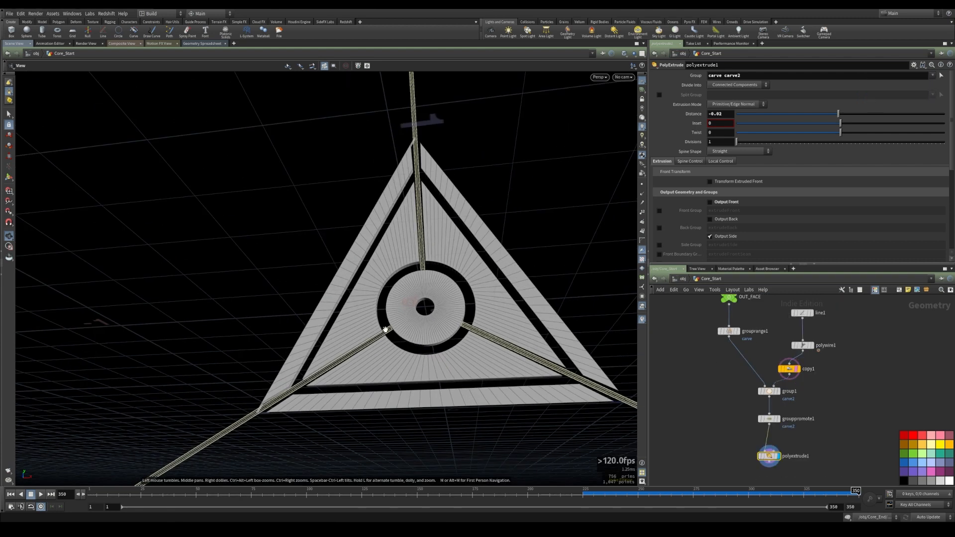
left_click(801, 315)
left_click_drag(758, 103, 745, 102)
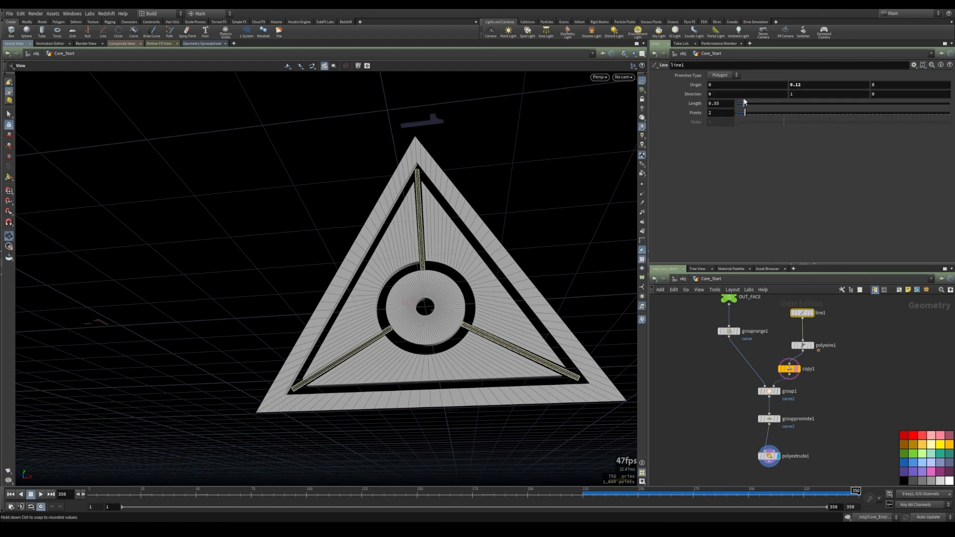
left_click_drag(454, 227, 481, 274)
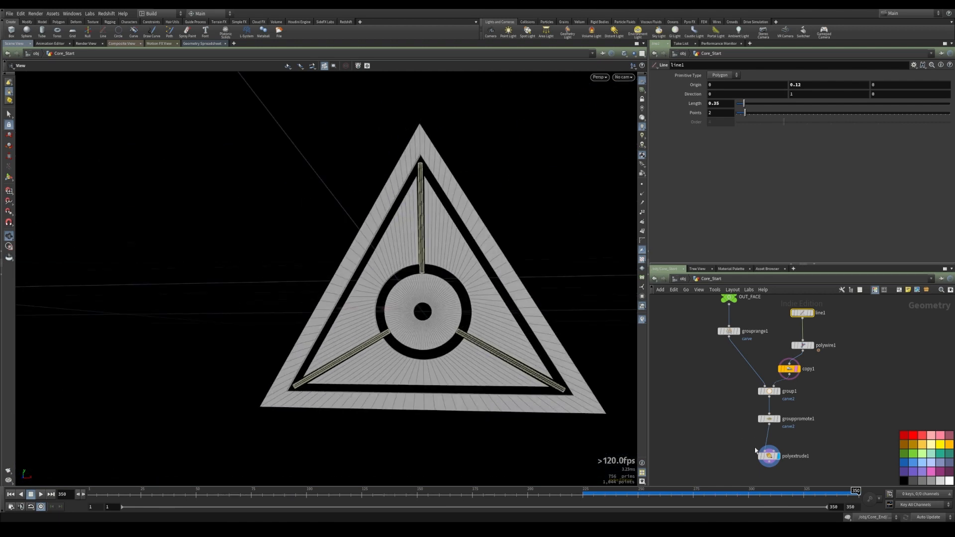
left_click(778, 456)
left_click(770, 457)
Check the carved panel from several angles and add a UV Flatten node below polyextrude1.
left_click_drag(458, 344, 436, 284)
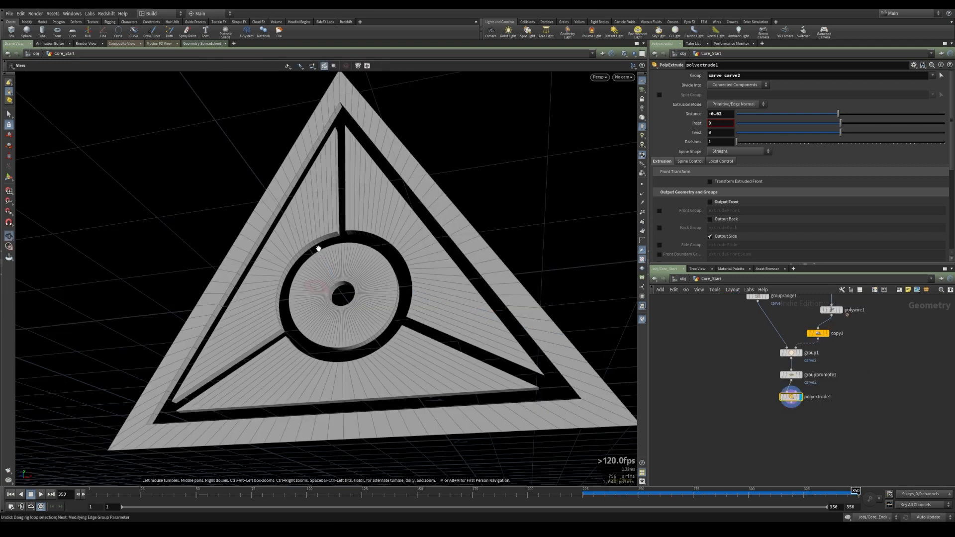
scroll(326, 250, "up", 1)
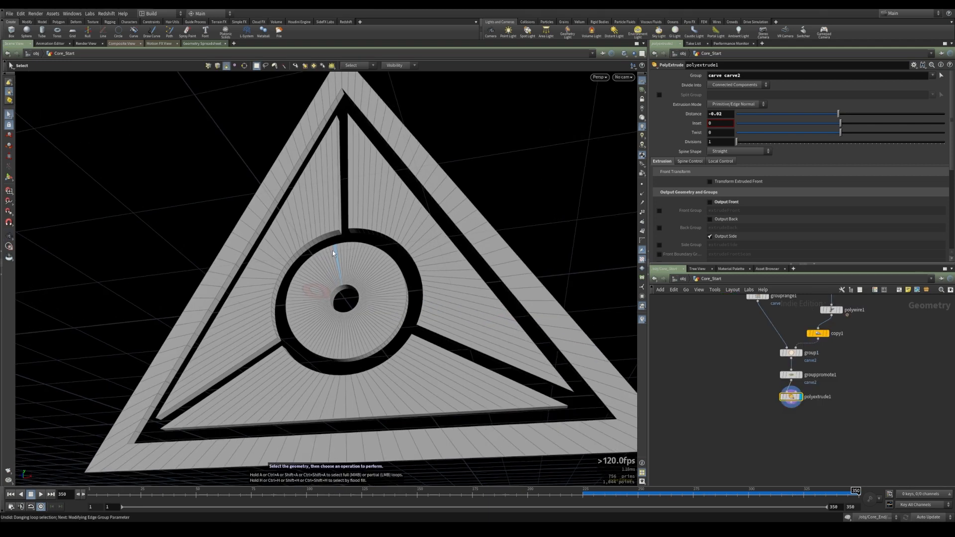
left_click_drag(361, 189, 298, 241, "alt")
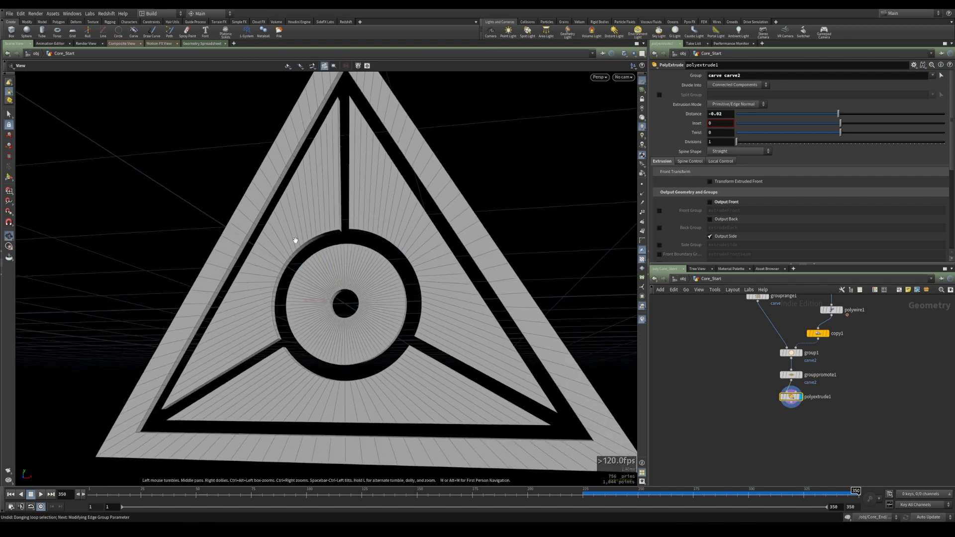
left_click_drag(391, 310, 308, 223, "alt")
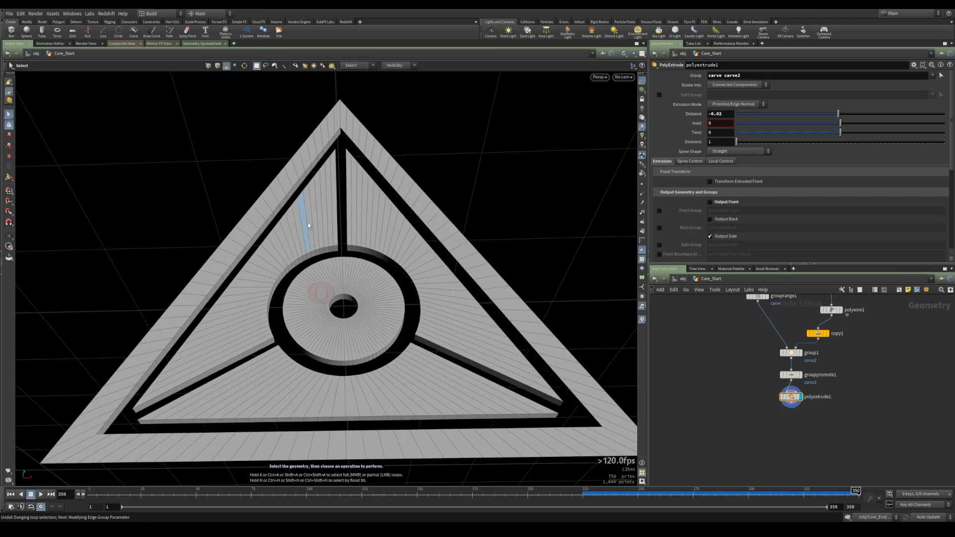
key("Tab")
type("fuse")
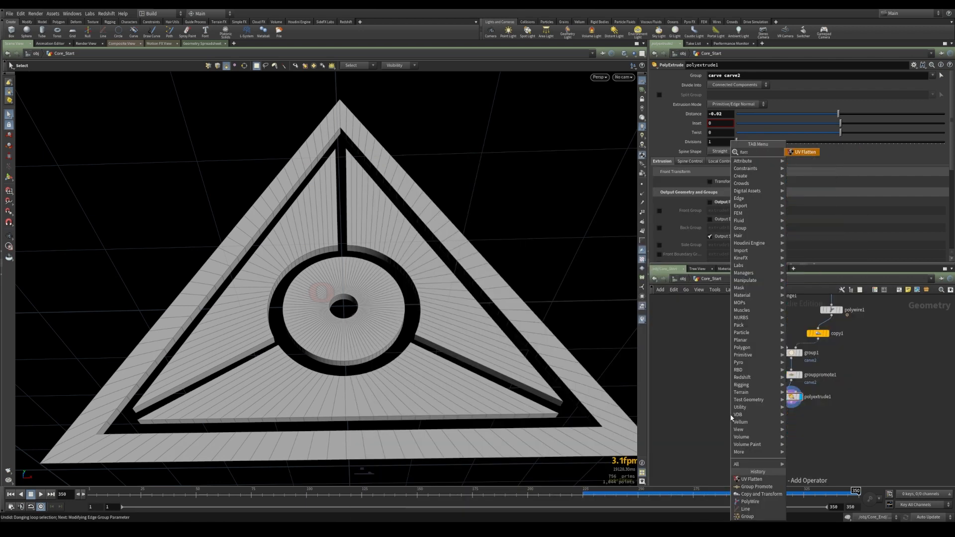
key("Return")
left_click(792, 431)
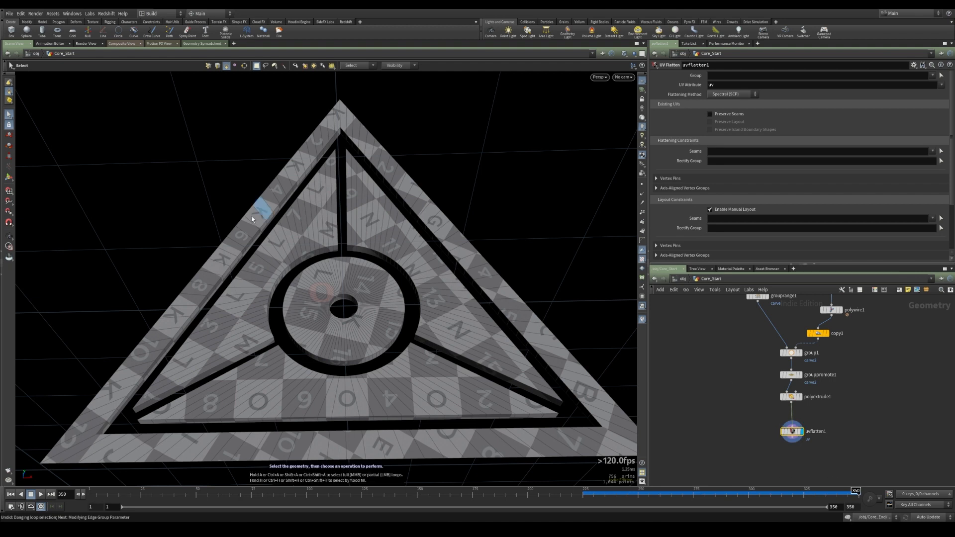
Activate seam cutting for uvflatten1 and cut the outer triangular frame and its inner wall at the top corner.
left_click(8, 177)
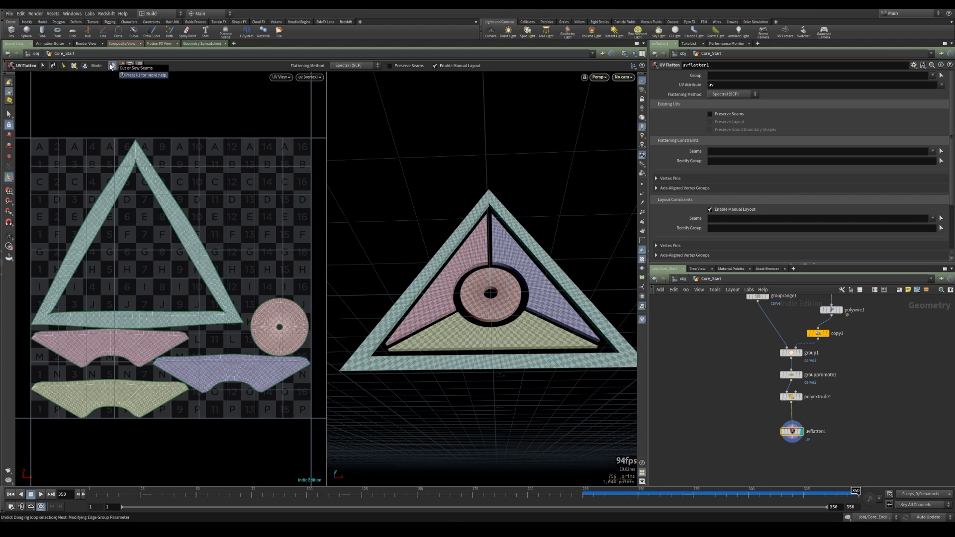
left_click(111, 67)
scroll(484, 207, "up", 5)
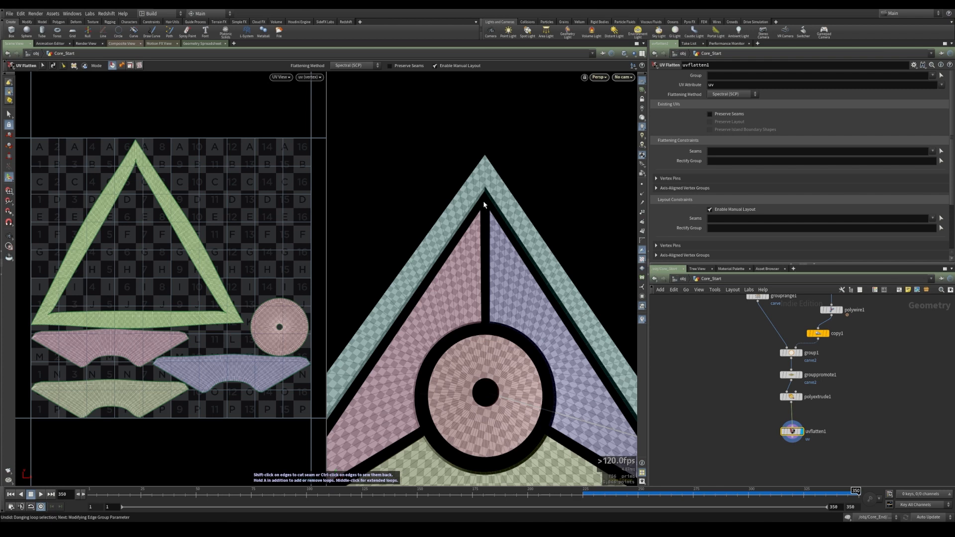
left_click(485, 176, "shift")
key("Escape")
key("Return")
left_click(485, 172, "ctrl")
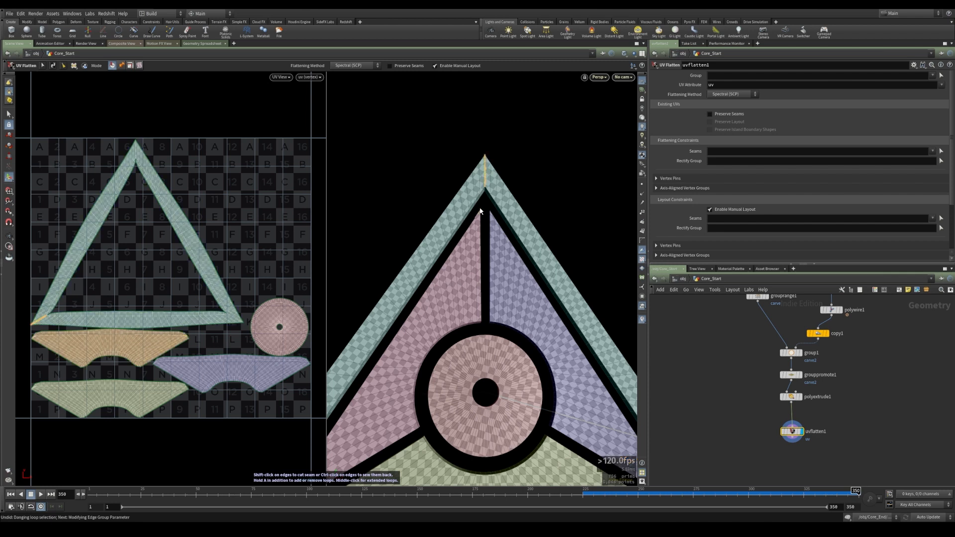
scroll(481, 198, "up", 5)
left_click_drag(473, 185, 478, 191, "alt")
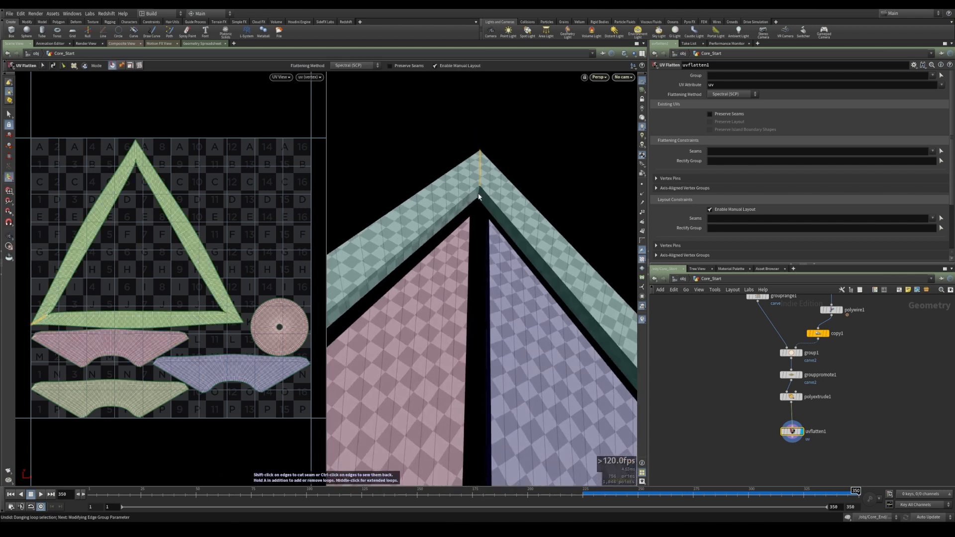
left_click(479, 197, "shift")
left_click(482, 181, "shift")
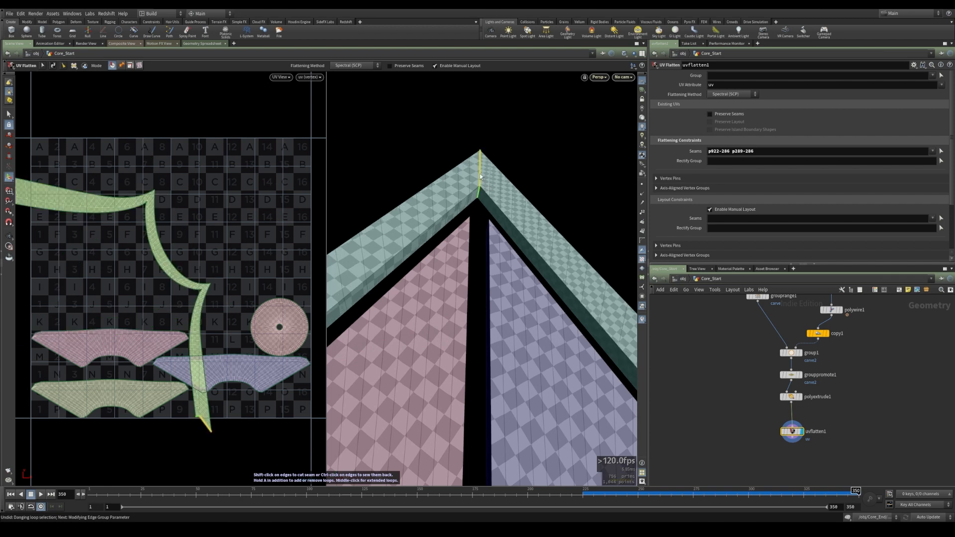
Cut UV seams across the outer frame and its inner wall at the two lower corners of the triangle.
scroll(480, 178, "down", 4)
left_click_drag(473, 260, 400, 277, "alt")
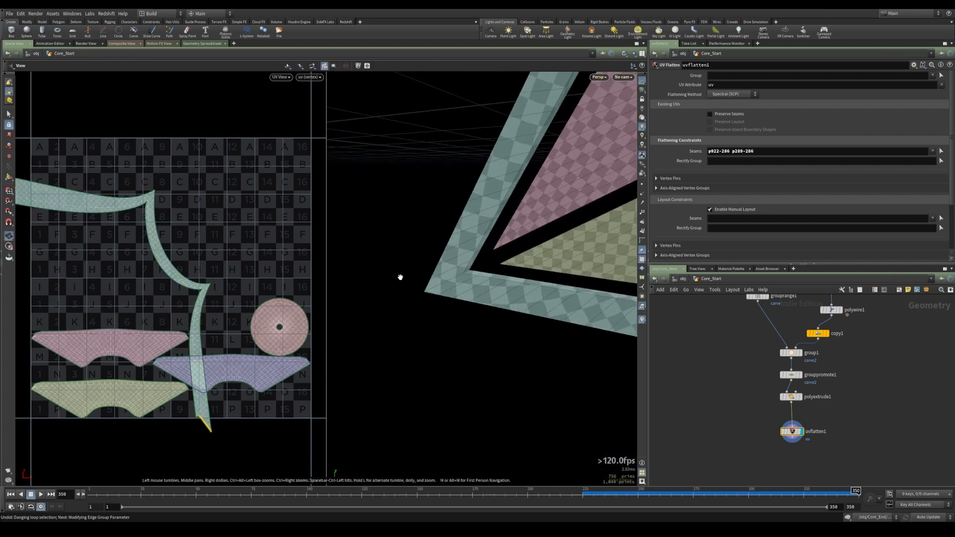
scroll(404, 277, "up", 3)
left_click(453, 293, "shift")
left_click(494, 273, "shift")
left_click_drag(494, 272, 542, 232, "alt")
middle_click_drag(543, 233, 339, 237, "alt")
left_click_drag(348, 238, 426, 252, "alt")
left_click(478, 264, "shift")
left_click(503, 271, "shift")
Cut UV seams on the side walls of the three inner panels at their sharp outer corners.
left_click(430, 252, "shift")
left_click(446, 226, "shift")
left_click_drag(448, 220, 419, 219, "alt")
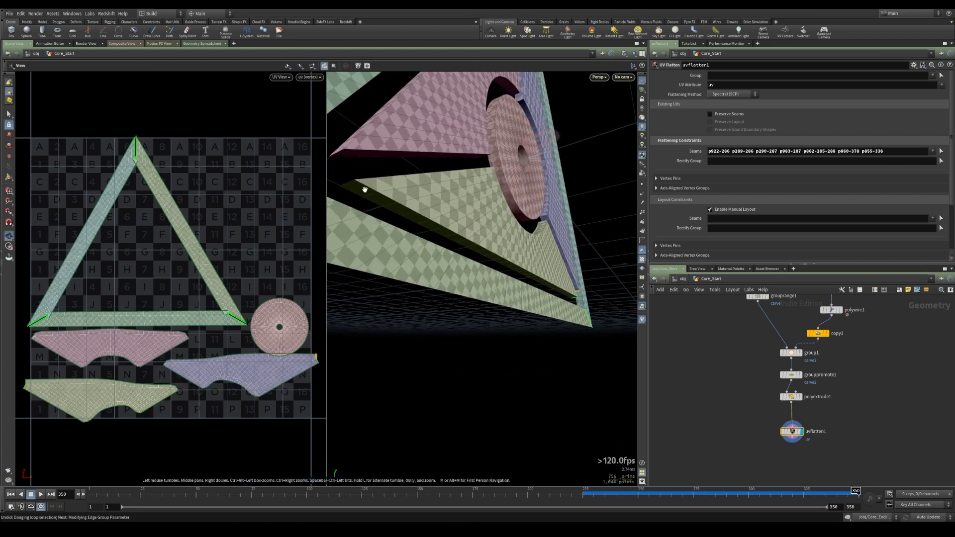
left_click(351, 184, "shift")
left_click(334, 158, "shift")
left_click_drag(334, 159, 424, 178, "alt")
left_click(424, 178, "shift")
Cut UV seams on the inner panels' side walls at the ring-side corners beside the top and right spokes.
left_click_drag(458, 300, 432, 280, "alt")
right_click_drag(431, 279, 482, 290, "alt")
left_click(459, 299, "shift")
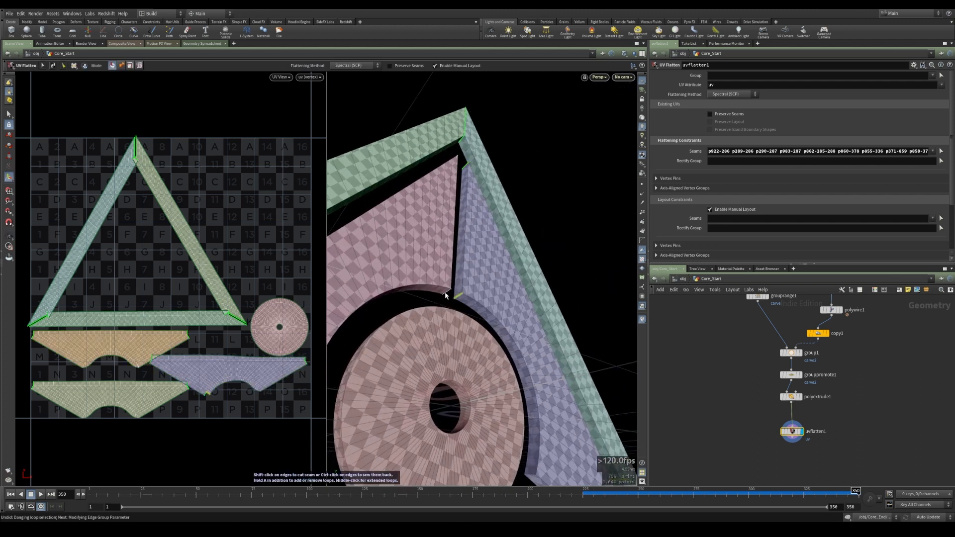
left_click(448, 293, "shift")
left_click_drag(472, 328, 465, 272, "alt")
left_click(517, 346, "shift")
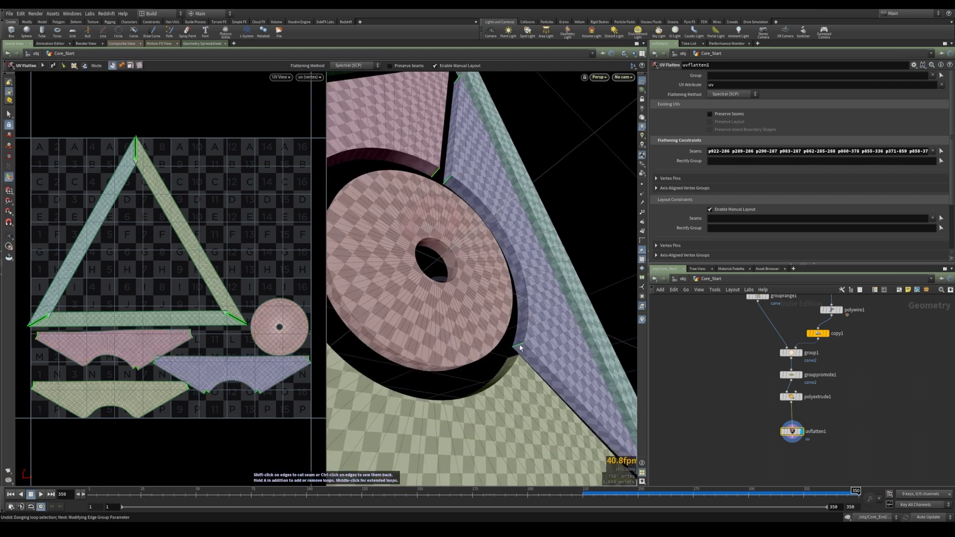
Cut UV seams at the ring-side corners beside the left spoke and disable manual layout on uvflatten1.
left_click_drag(517, 345, 488, 368, "alt")
middle_click_drag(444, 347, 508, 305, "alt")
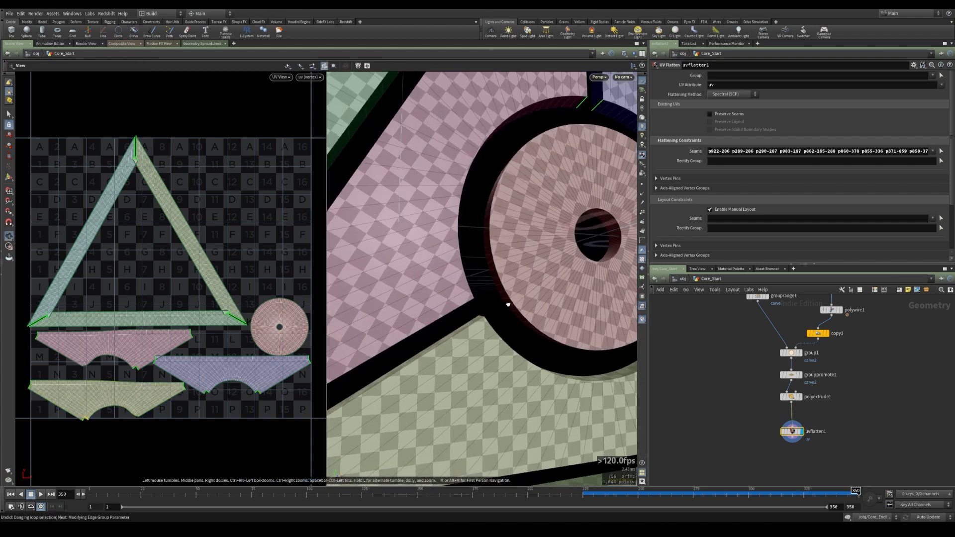
left_click_drag(508, 305, 473, 302, "alt")
right_click_drag(472, 302, 492, 309, "alt")
left_click(492, 307, "shift")
left_click(481, 289, "shift")
left_click_drag(497, 307, 473, 284, "alt")
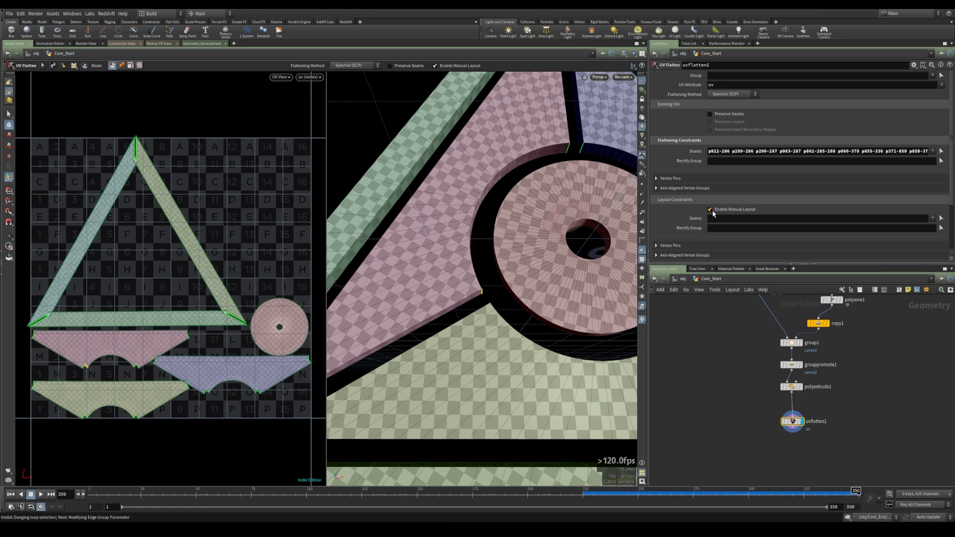
left_click(711, 211)
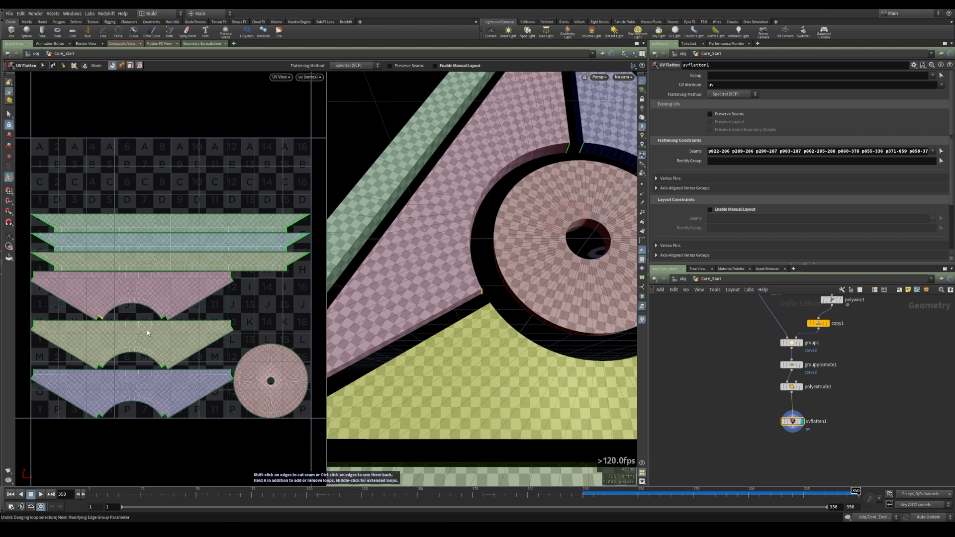
Add a Group node below uvflatten1.
middle_click_drag(850, 407, 871, 372)
left_click(819, 424)
key("Tab")
type("group")
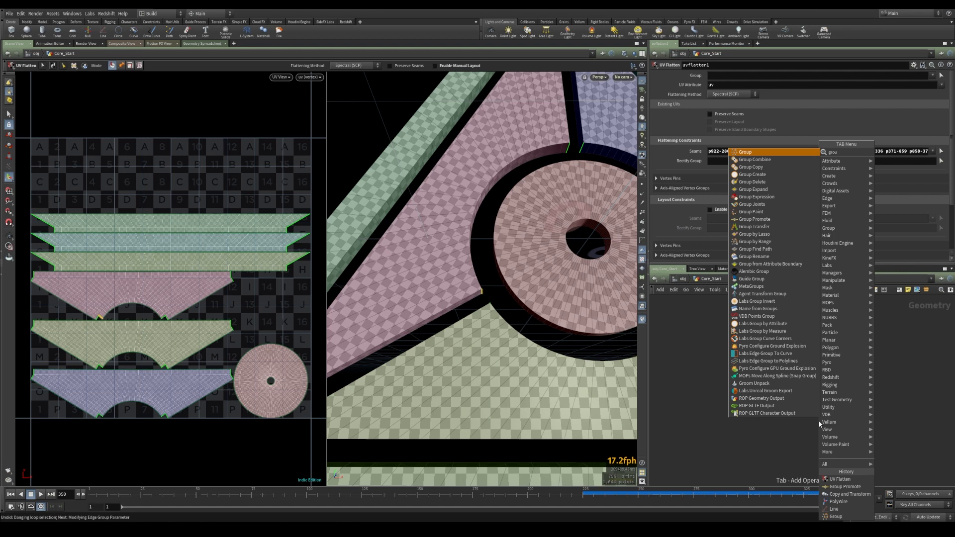
key("Return")
left_click(818, 423)
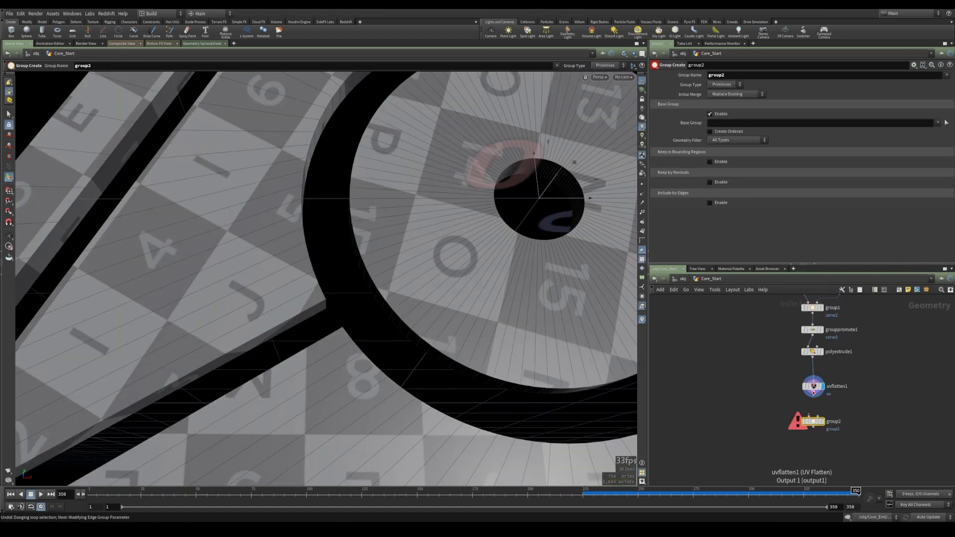
Display group2 with uvflatten1 as its input and set its group type to Edges.
left_click(823, 421)
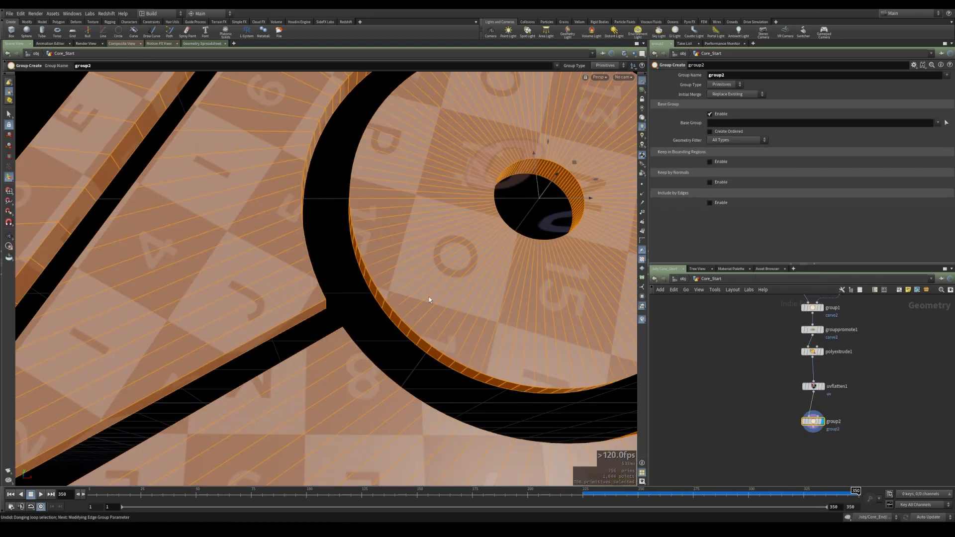
key("space+g")
left_click_drag(499, 226, 379, 240, "alt")
middle_click_drag(379, 240, 421, 205, "alt")
left_click(725, 86)
left_click(721, 104)
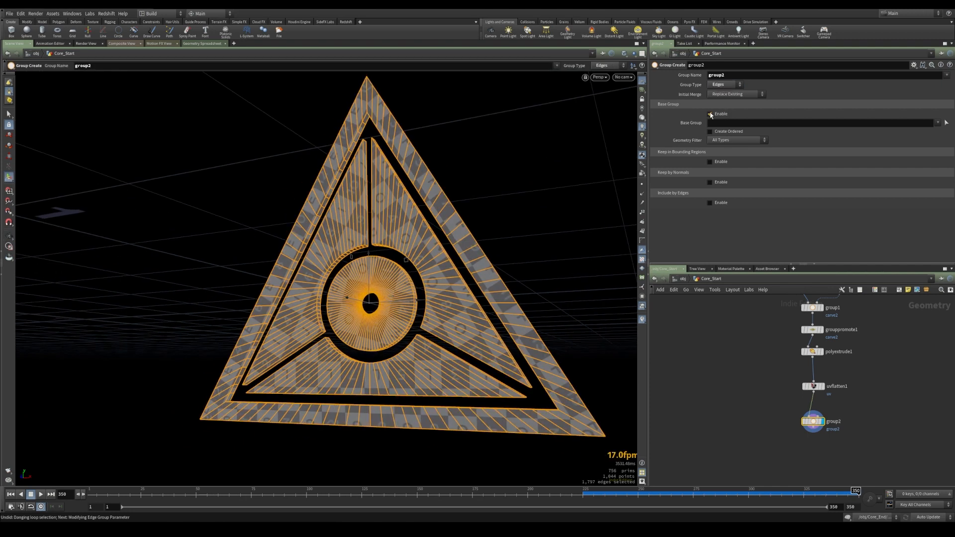
Disable group2's base group and enable inclusion by edges with both minimum and maximum edge angles.
left_click(714, 116)
left_click(711, 176)
left_click(660, 185)
left_click(659, 194)
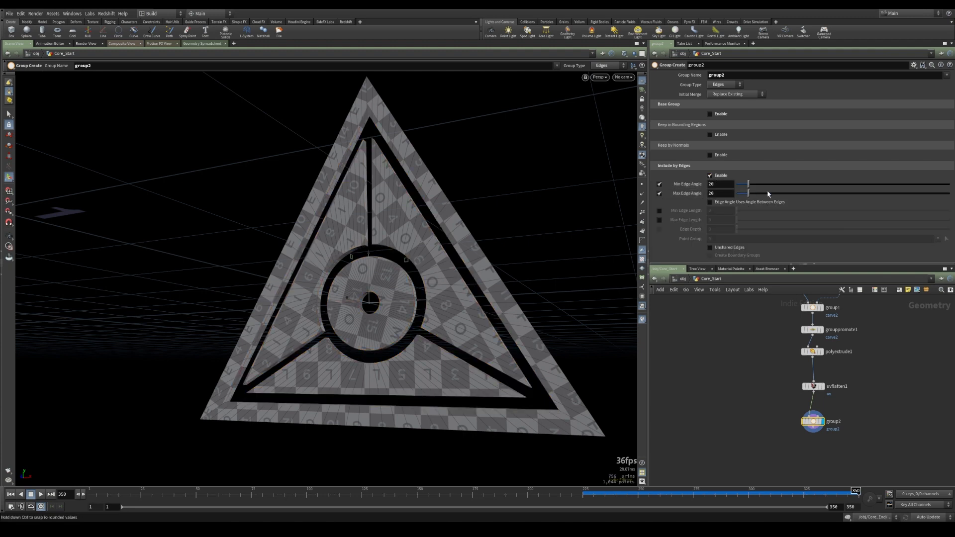
Set group2's minimum edge angle to 78.2 and maximum edge angle to 138.1 to capture the carved rims.
left_click_drag(768, 198, 828, 198)
mouse_move(765, 184)
left_mouse_down()
mouse_move(794, 185)
mouse_move(783, 185)
left_mouse_up()
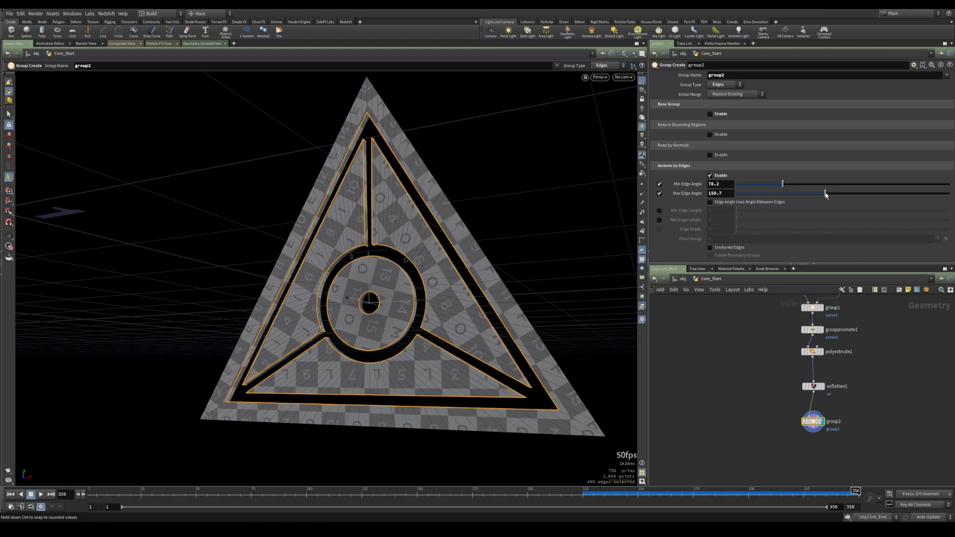
left_click_drag(398, 174, 396, 249, "alt")
right_click_drag(397, 250, 433, 269, "alt")
left_click_drag(432, 268, 393, 278, "alt")
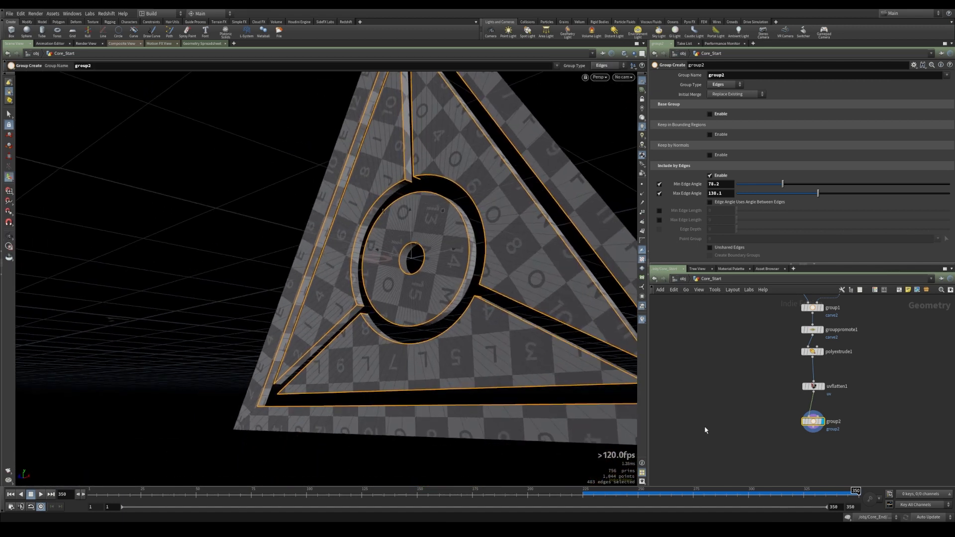
Add a PolyBevel node below group2 and name group2's edge group bevel.
middle_click_drag(803, 446, 800, 413)
key("Tab")
type("beve")
key("Return")
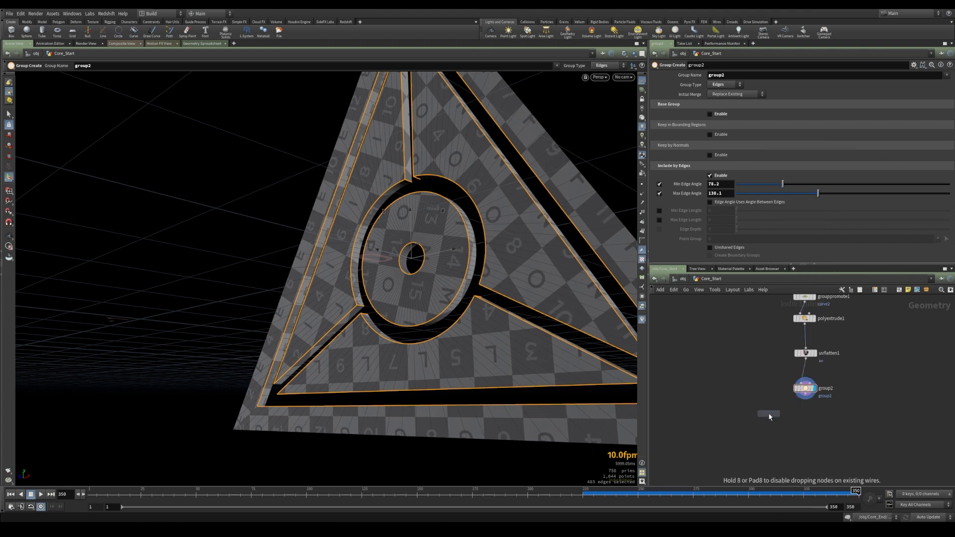
left_click(773, 417)
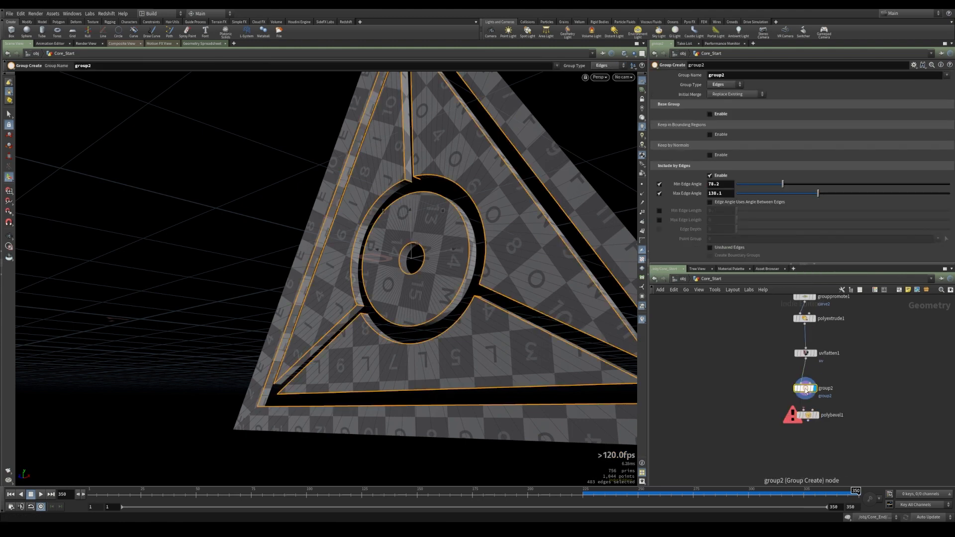
double_click(722, 75)
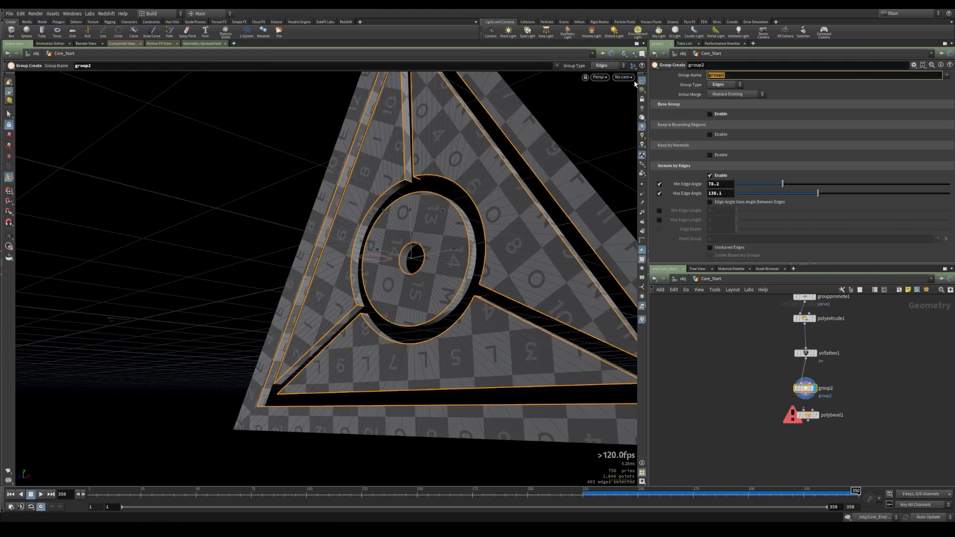
key("Return")
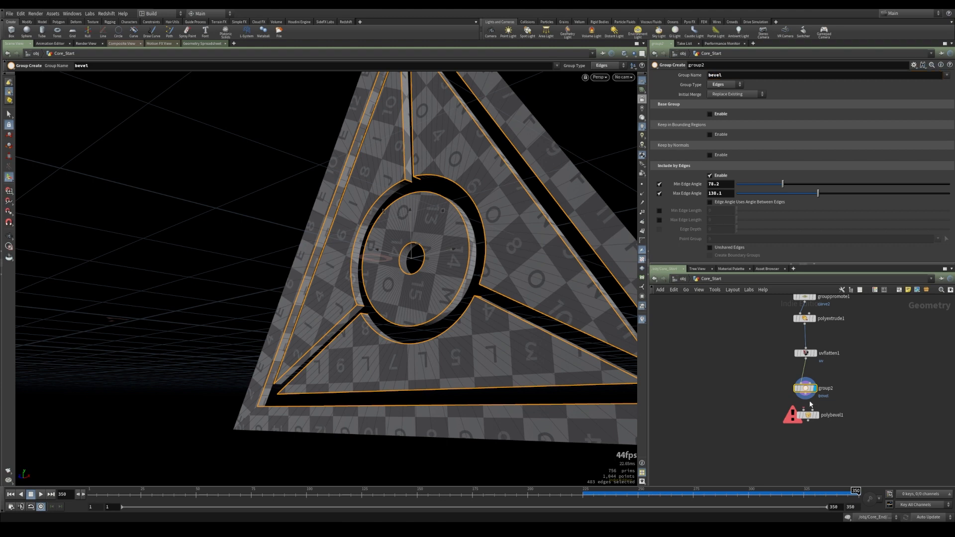
Connect group2 to polybevel1, display the bevel node and restrict it to the bevel group.
left_click_drag(805, 404, 809, 416)
left_click(817, 415)
left_click(807, 415)
left_click(932, 75)
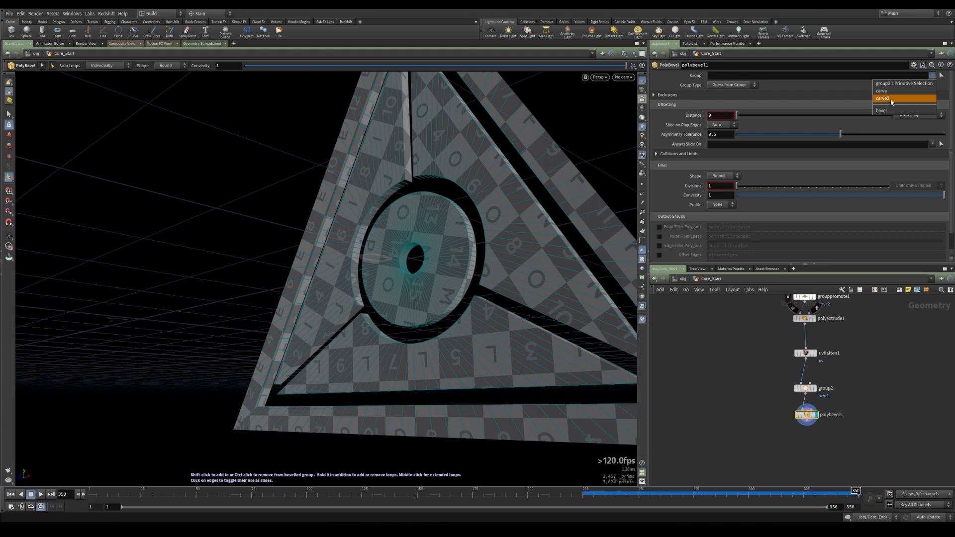
left_click(889, 111)
Set polybevel1's distance to 0.0026.
scroll(512, 298, "up", 5)
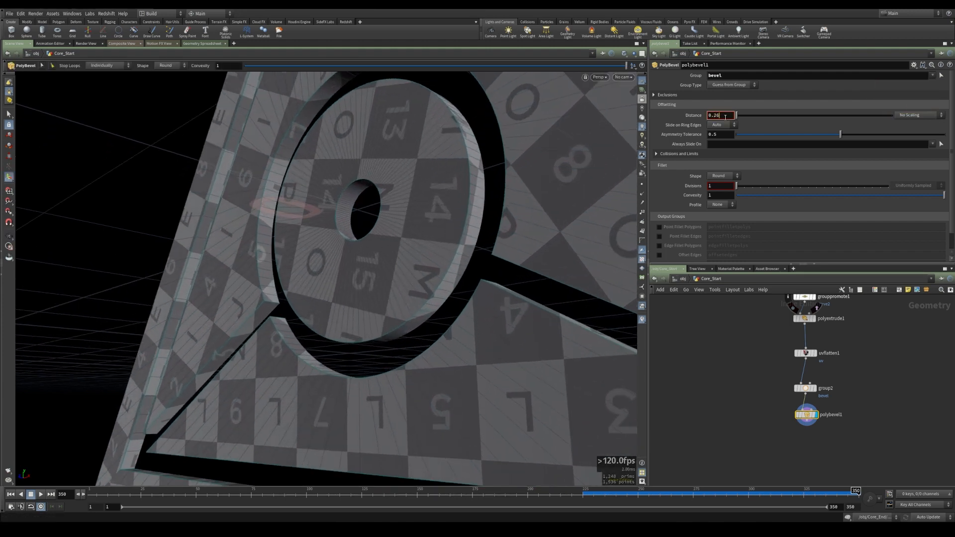
key("Return")
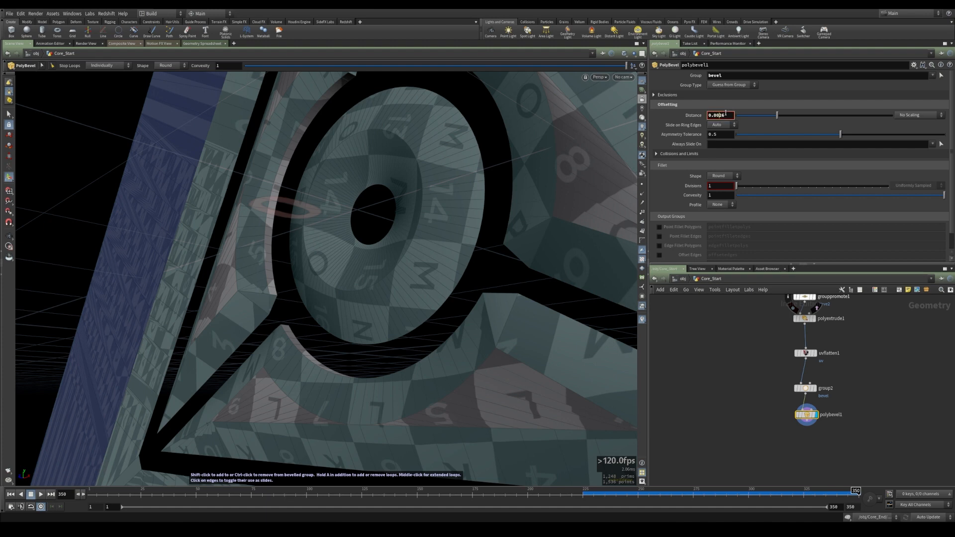
key("Return")
left_click_drag(475, 228, 589, 203, "alt")
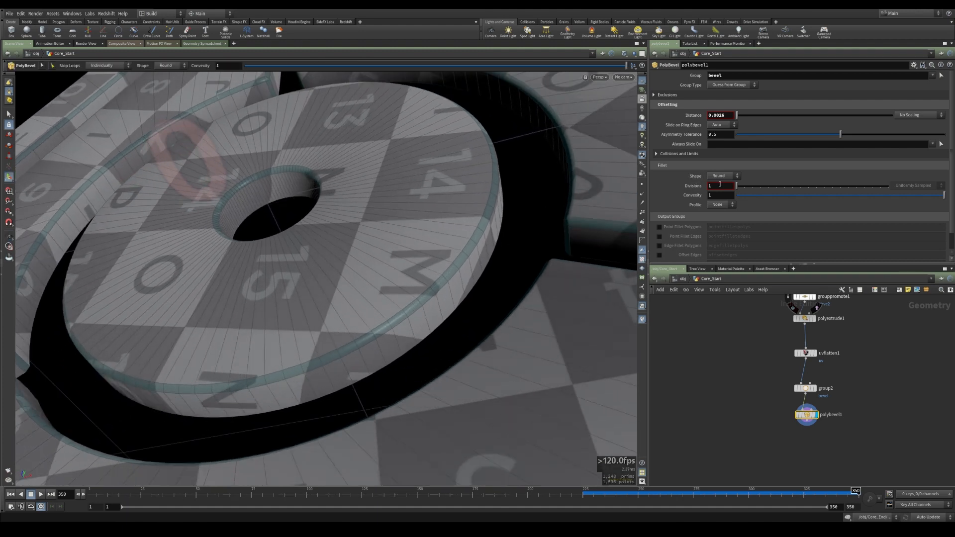
Set polybevel1's fillet divisions to 8 and inspect the rounded edges at the panel's corners.
left_click_drag(741, 188, 762, 189)
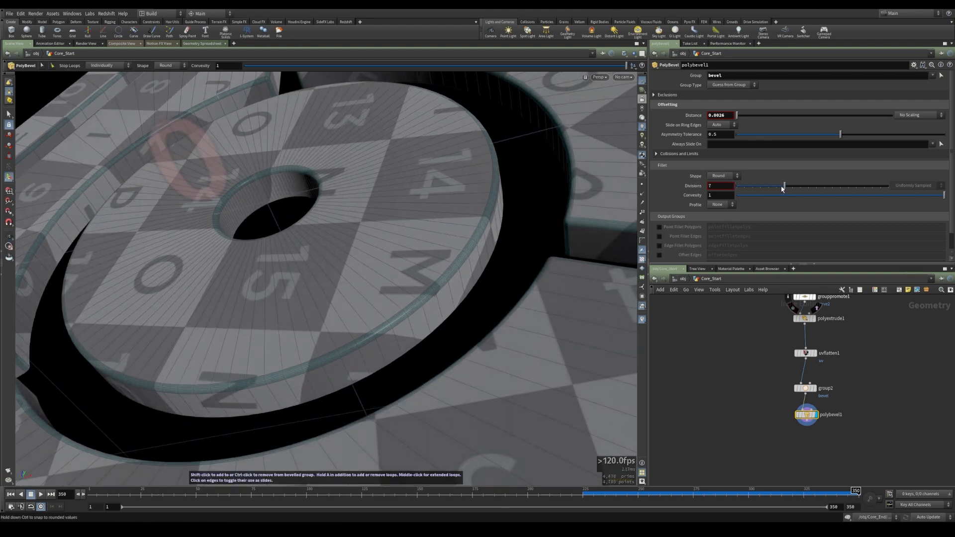
left_click_drag(541, 228, 550, 353, "alt")
left_click_drag(548, 388, 401, 354, "alt")
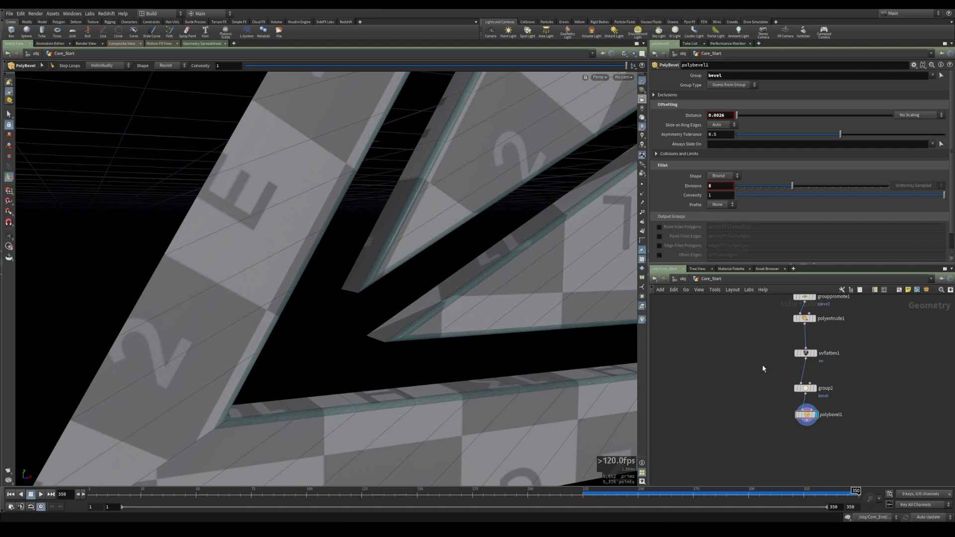
Adjust group2's minimum edge angle to 78.8 and maximum to 156.4, and display polybevel1 again.
left_click(814, 388)
left_click(804, 388)
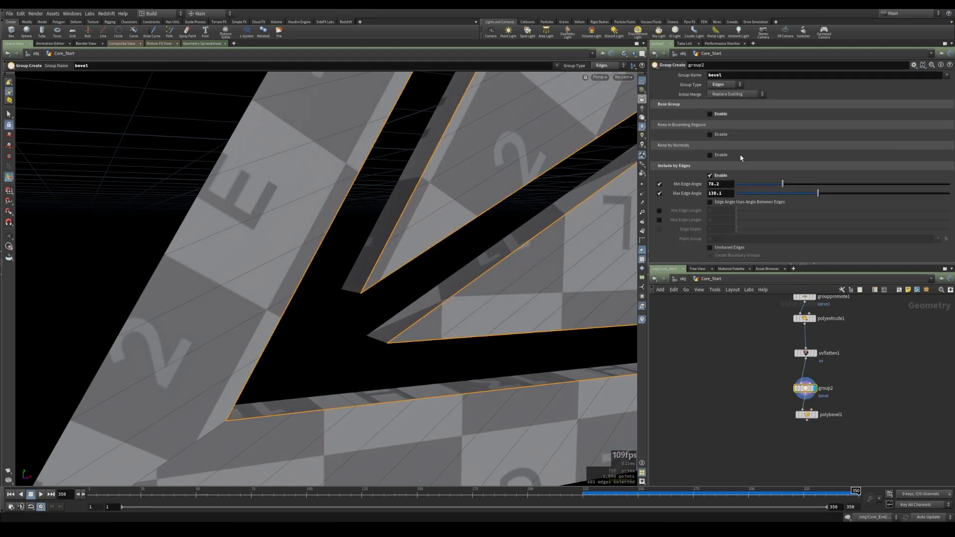
mouse_move(784, 185)
left_mouse_down()
mouse_move(800, 185)
mouse_move(783, 186)
left_mouse_up()
left_click_drag(819, 197, 829, 194)
left_click(818, 415)
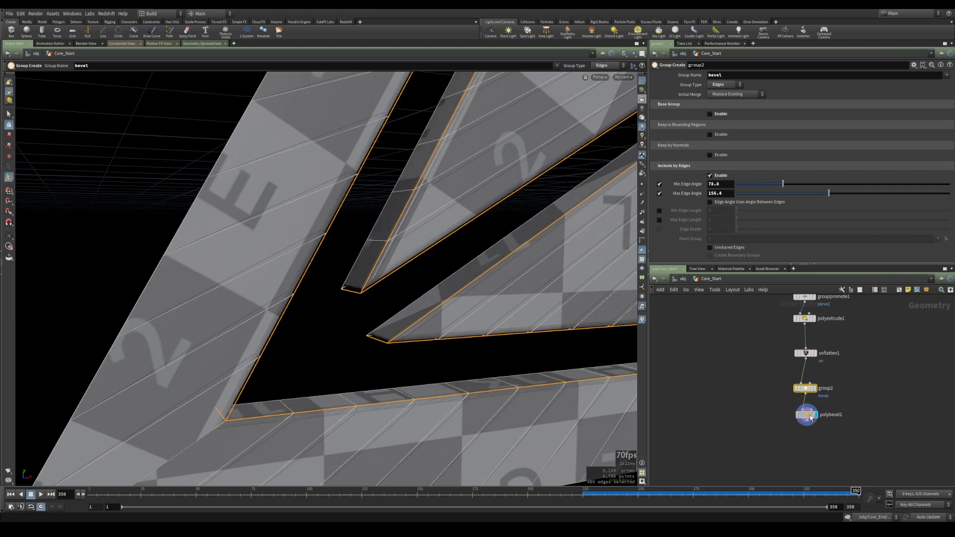
left_click_drag(369, 348, 371, 270)
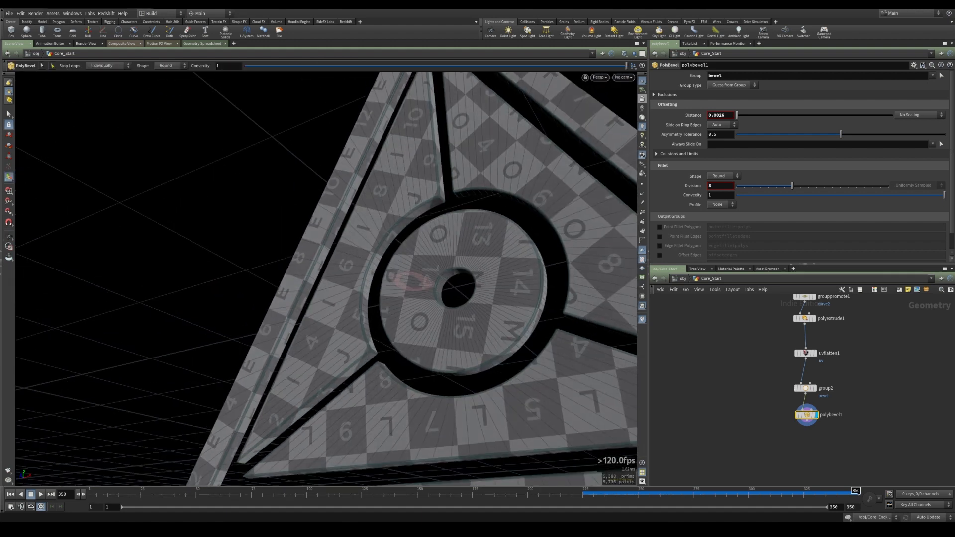
Switch to PotPlayer and examine the triangular panels about 4 seconds into the PPlanet_CC.mp4 reference, returning to Houdini.
key("alt+Tab")
left_click_drag(70, 449, 295, 448)
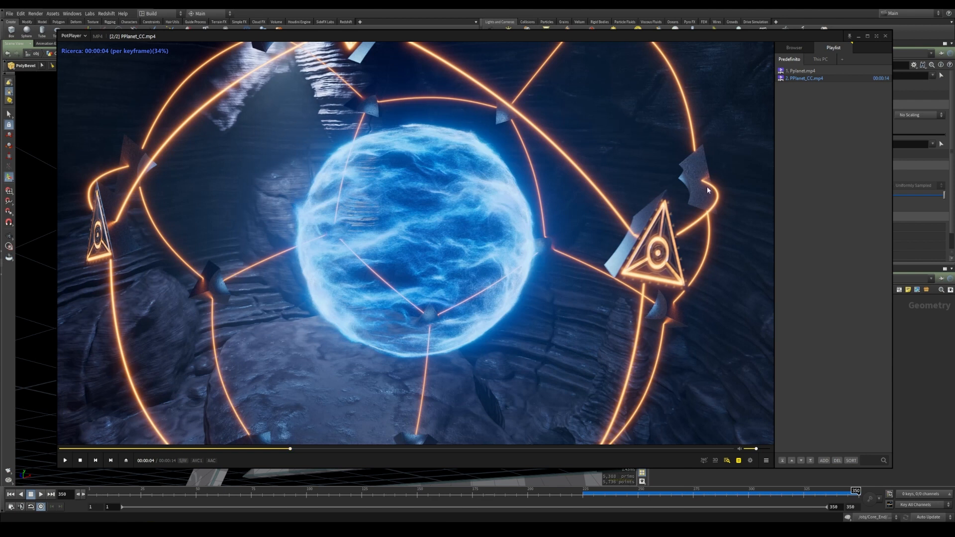
left_click(930, 402)
Add and display a Group node below polybevel1 and set its group type to Edges.
key("Tab")
type("group")
key("Return")
left_click(813, 452)
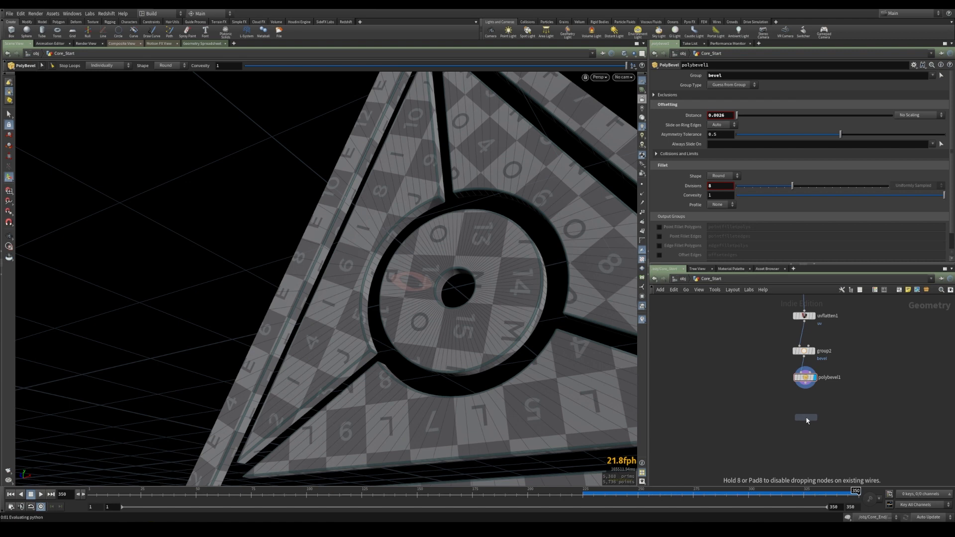
left_click(814, 417)
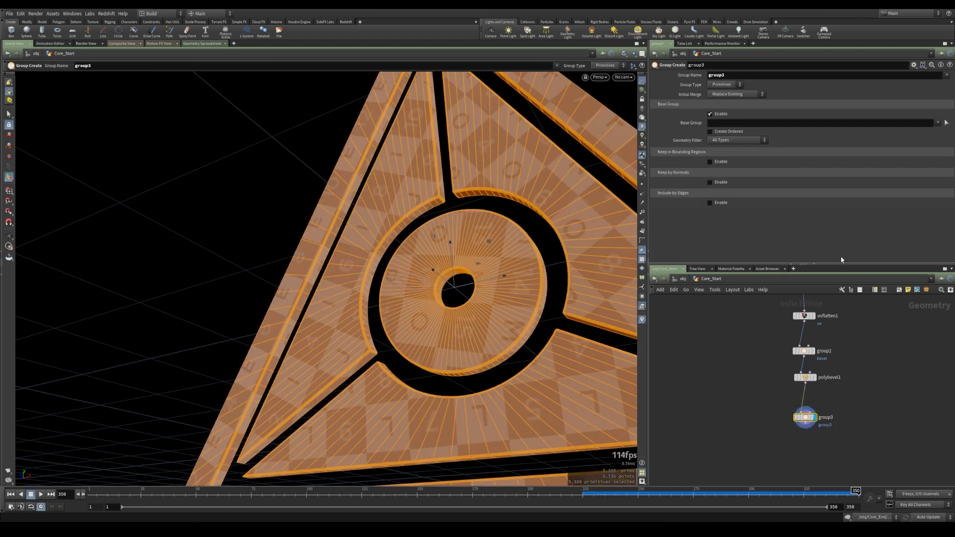
left_click(712, 85)
left_click(725, 102)
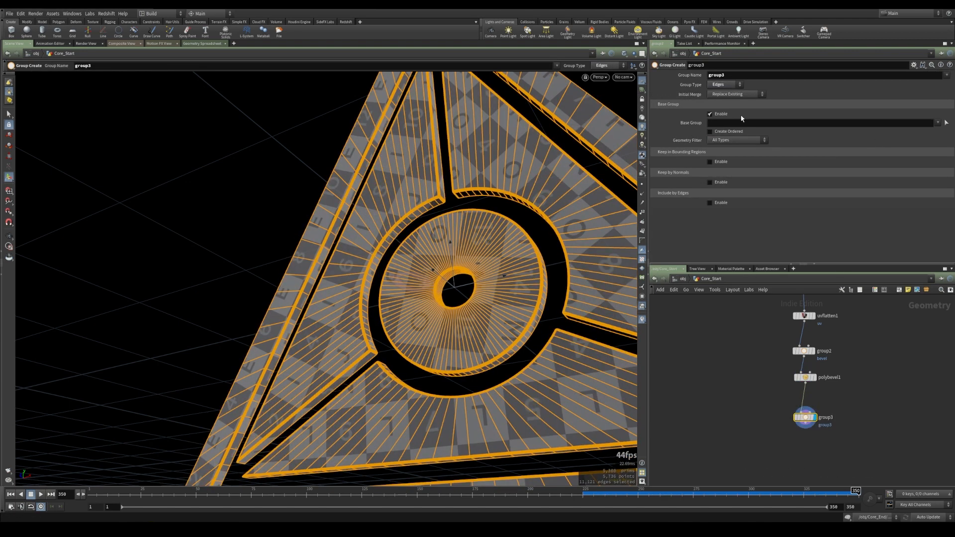
Set group3's base group to the outer edge loop around the triangular panel.
left_click(946, 122)
left_click_drag(307, 135, 378, 214, "alt")
double_click(443, 204)
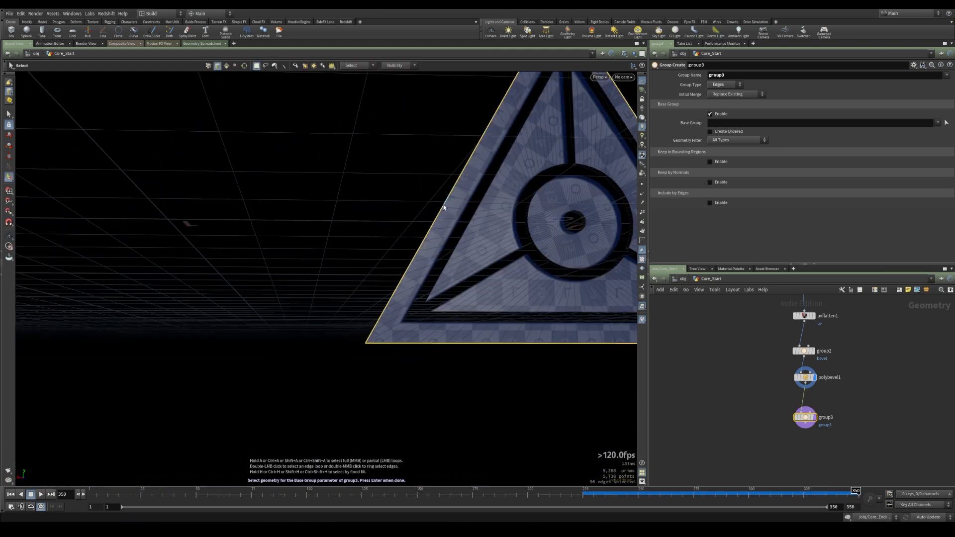
key("Return")
left_click_drag(441, 207, 450, 265)
key("Return")
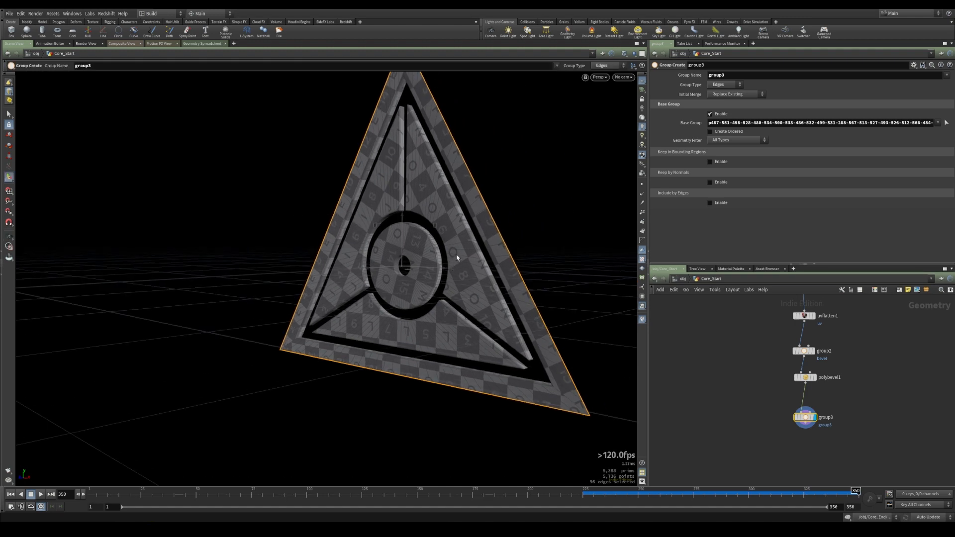
Name group3's outer edge group sides.
scroll(457, 257, "up", 6)
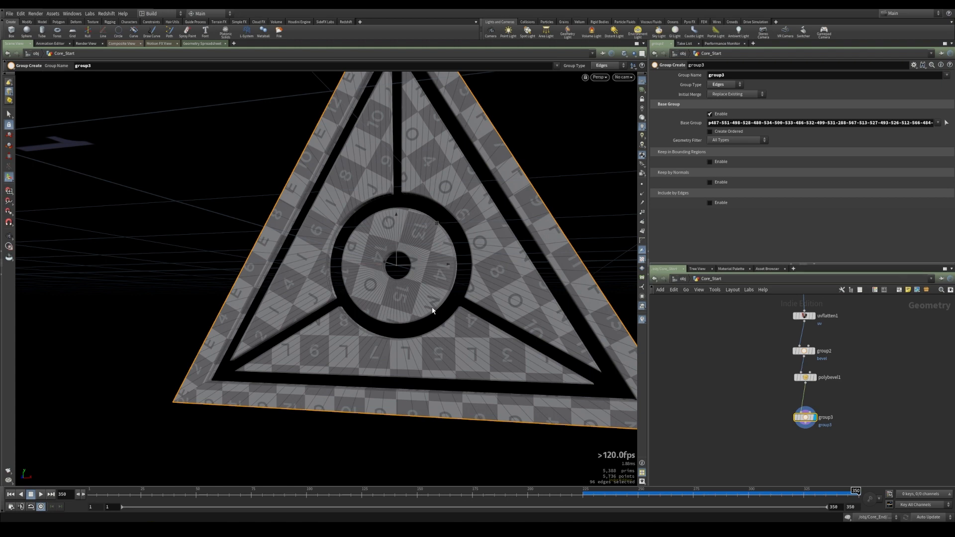
mouse_move(418, 321)
left_mouse_down("alt")
mouse_move(386, 335)
mouse_move(407, 341)
mouse_move(431, 330)
left_mouse_up("alt")
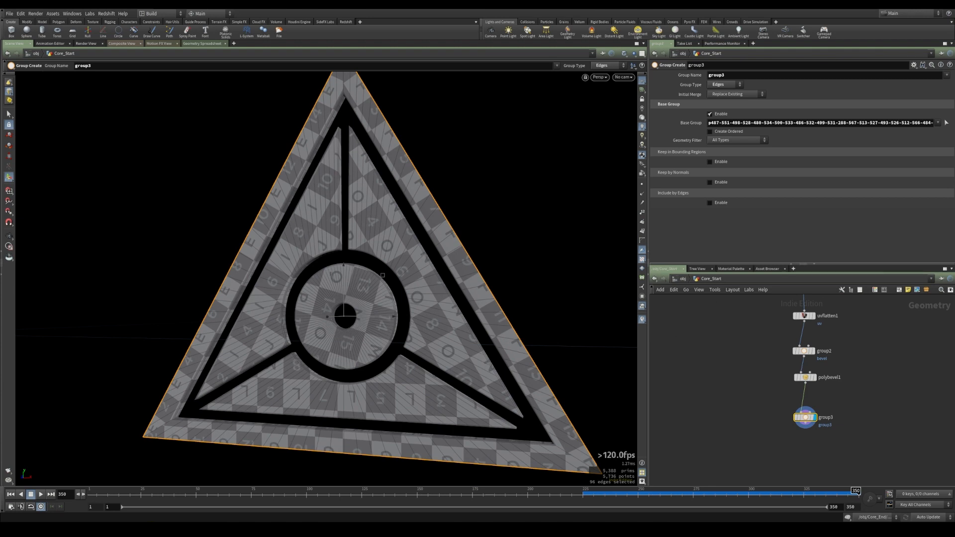
key("ctrl+z")
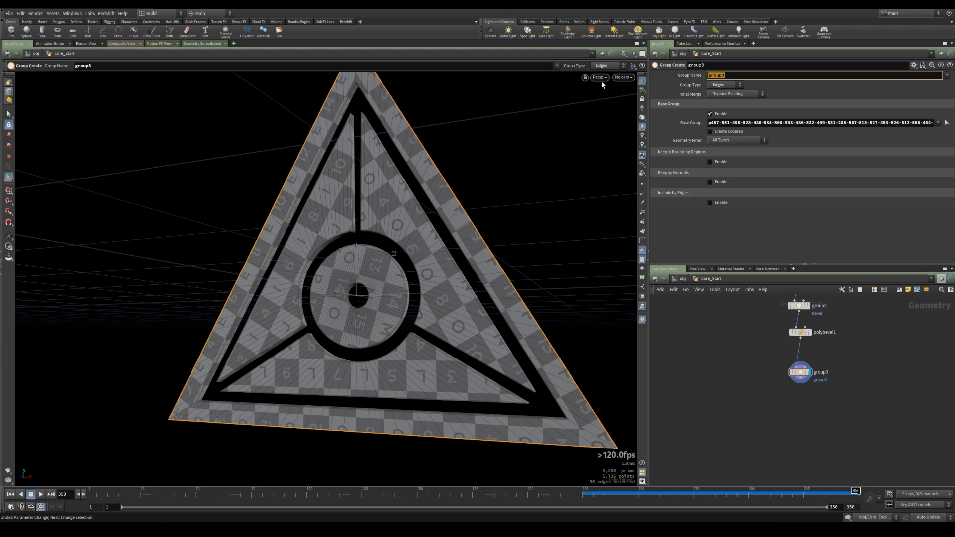
type("sides")
key("Return")
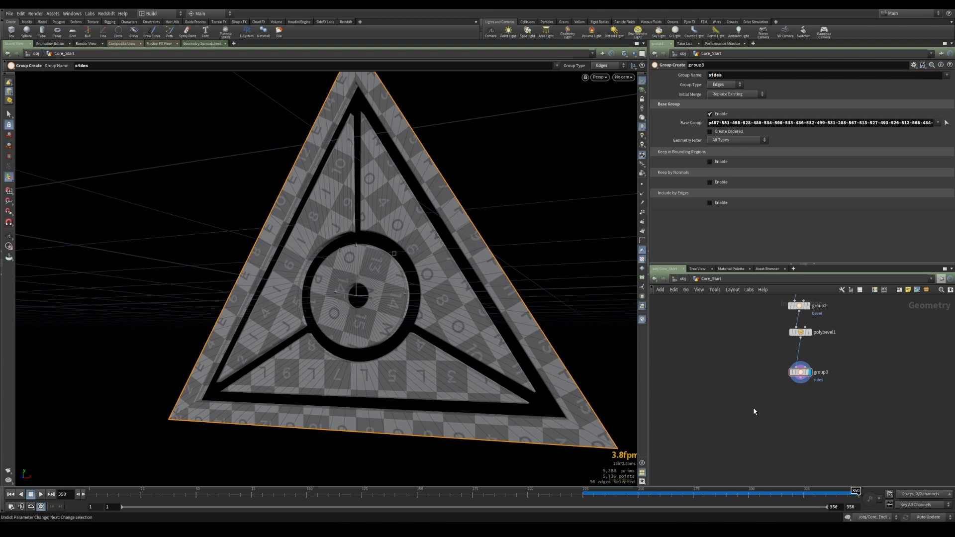
Add and display a PolyExtrude node below group3, restricting its extrusion to the sides group.
key("Tab")
type("extrd")
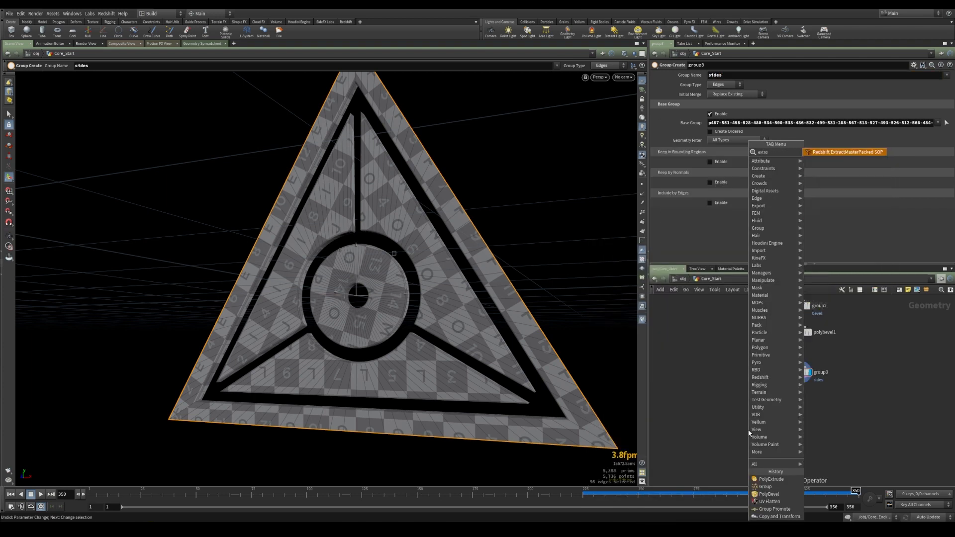
left_click(848, 210)
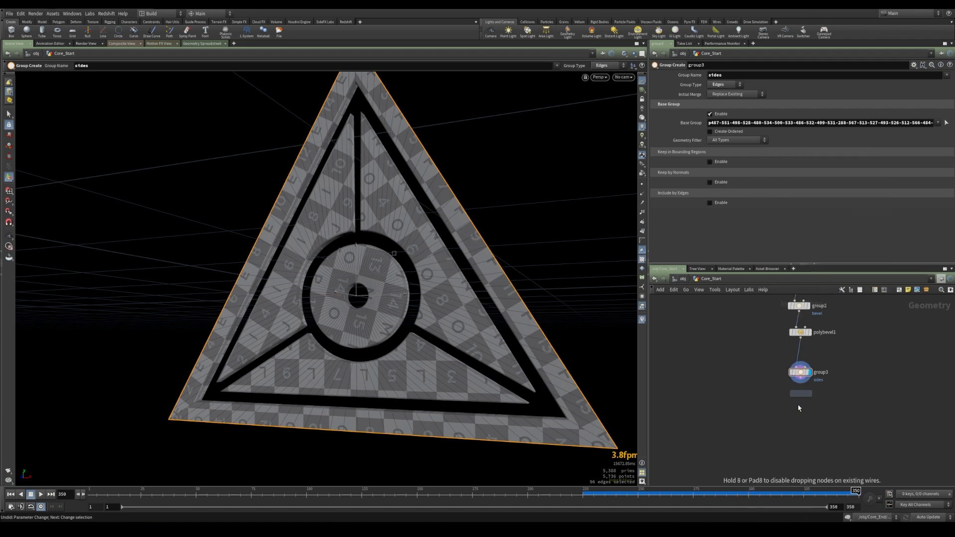
left_click(799, 409)
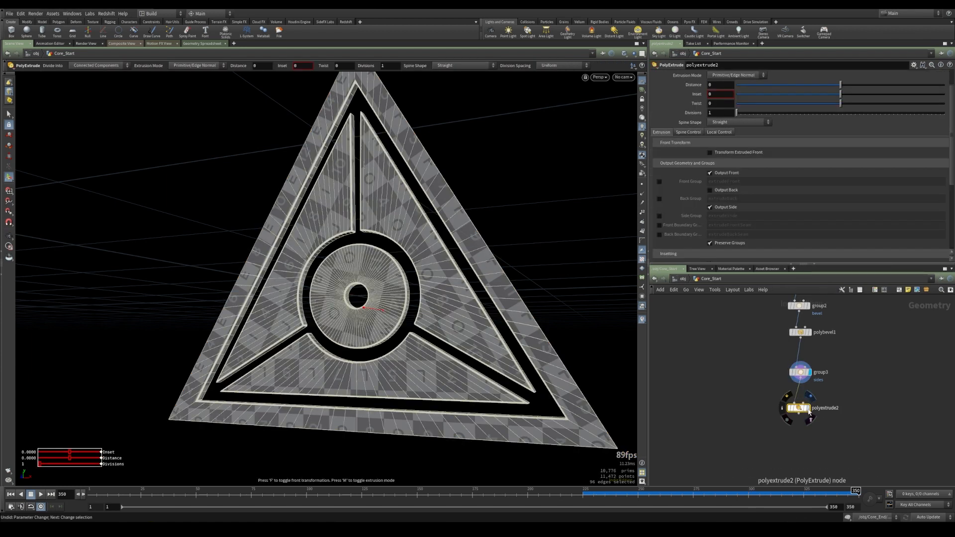
scroll(938, 78, "up", 2)
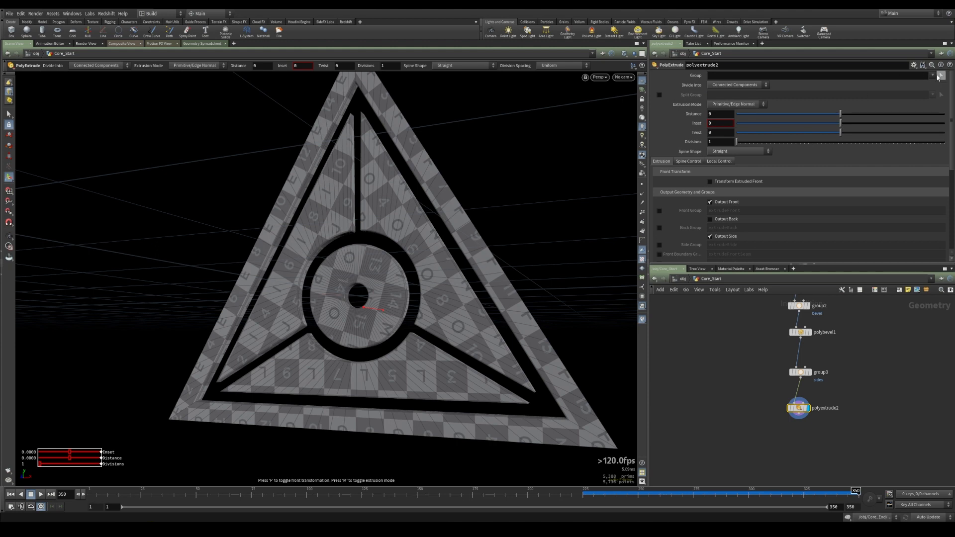
left_click(941, 75)
left_click(906, 118)
key("Escape")
left_click_drag(555, 198, 451, 231)
left_click_drag(841, 114, 856, 129)
key("ctrl+z")
Turn on Transform Extruded Front for polyextrude2 in Global space and set its Z translation to -0.4.
left_click(712, 183)
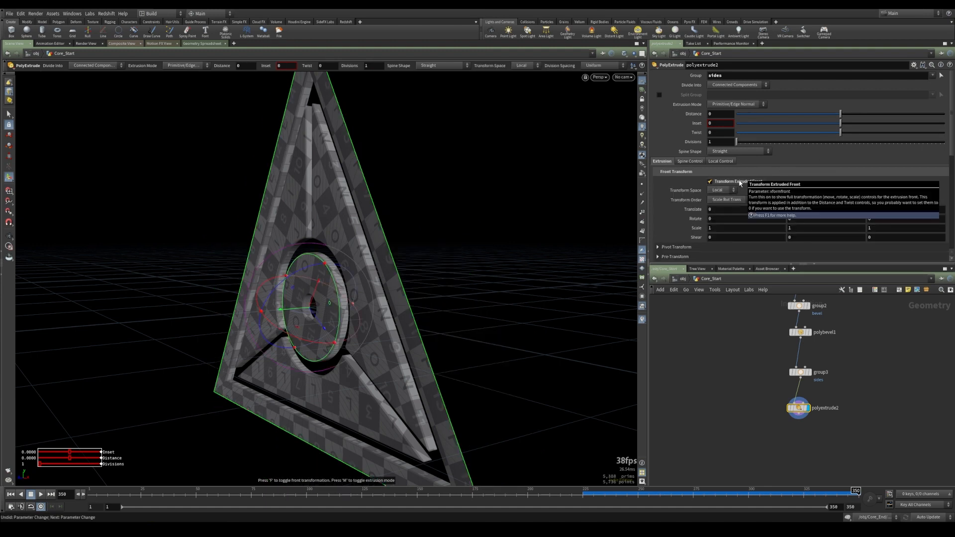
left_click(722, 190)
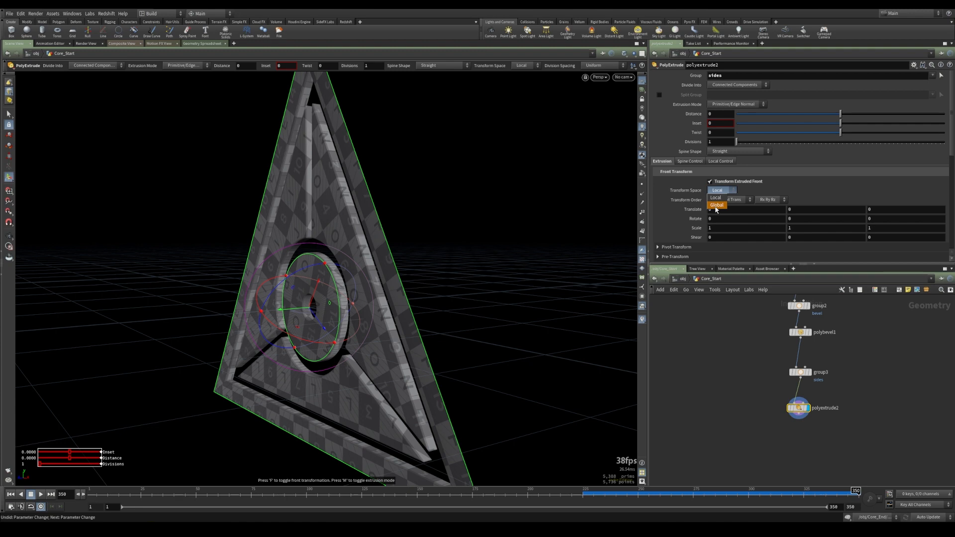
left_click(716, 205)
middle_click_drag(897, 209, 874, 208)
left_click(903, 206)
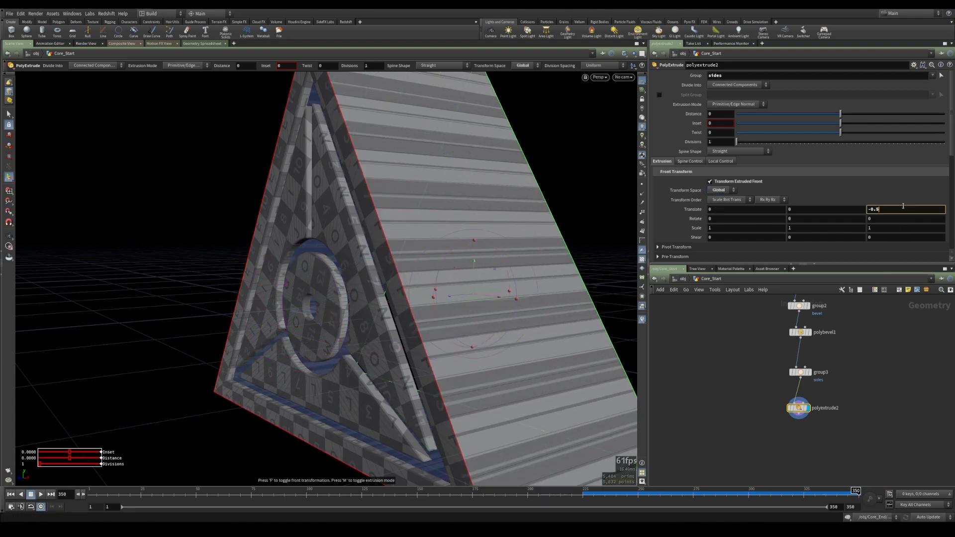
key("Return")
Scale polyextrude2's extruded front uniformly to 0.5 on all three axes.
middle_click_drag(696, 233, 673, 230)
left_click_drag(505, 249, 417, 245, "alt")
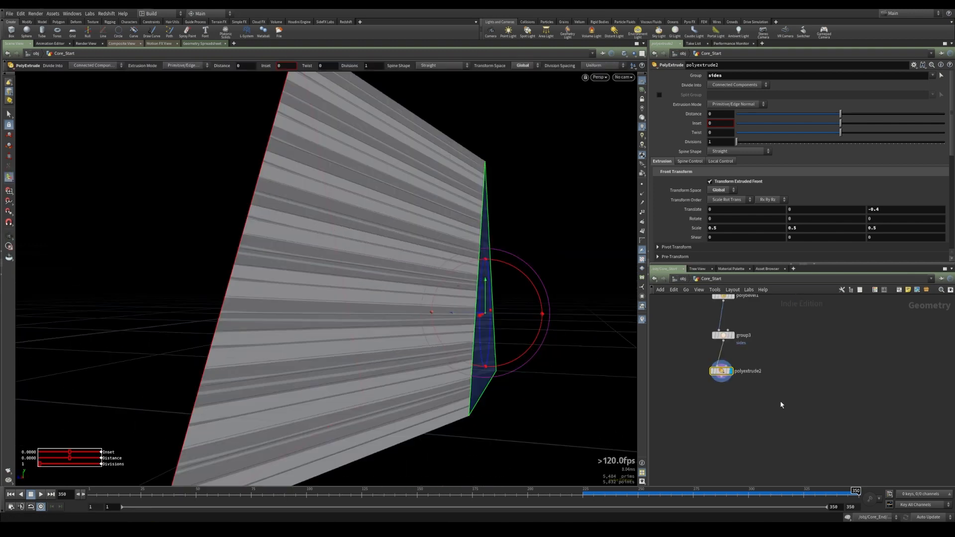
left_click_drag(409, 292, 382, 149, "alt")
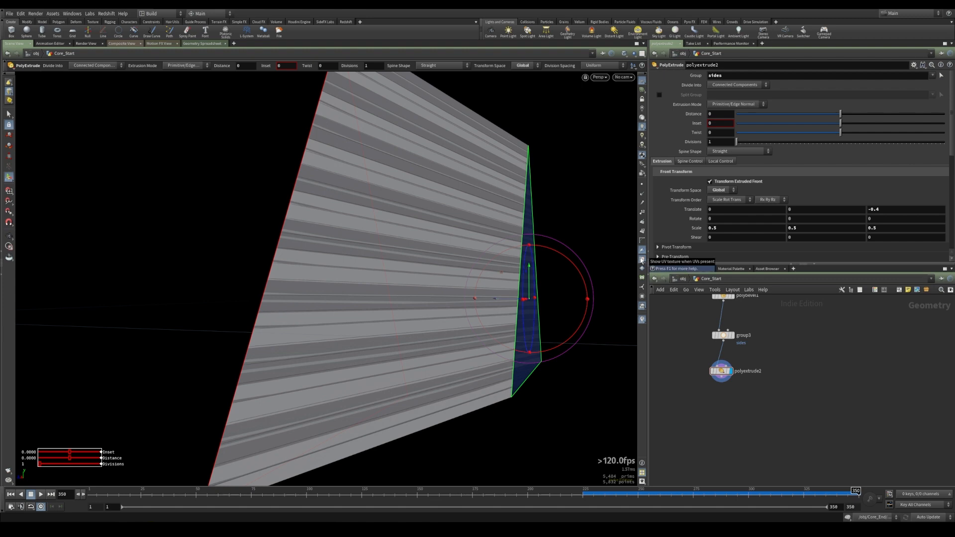
Turn off the UV texture display in the viewport and check the panel shape against the PPlanet_CC.mp4 reference video.
left_click(643, 260)
left_click_drag(563, 264, 542, 209, "alt")
left_click_drag(503, 357, 501, 356, "alt")
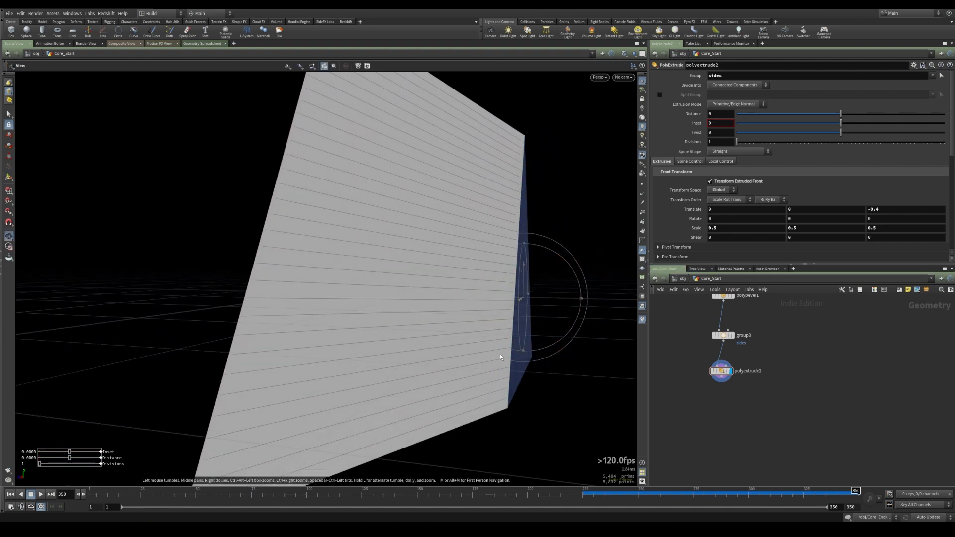
left_click(160, 528)
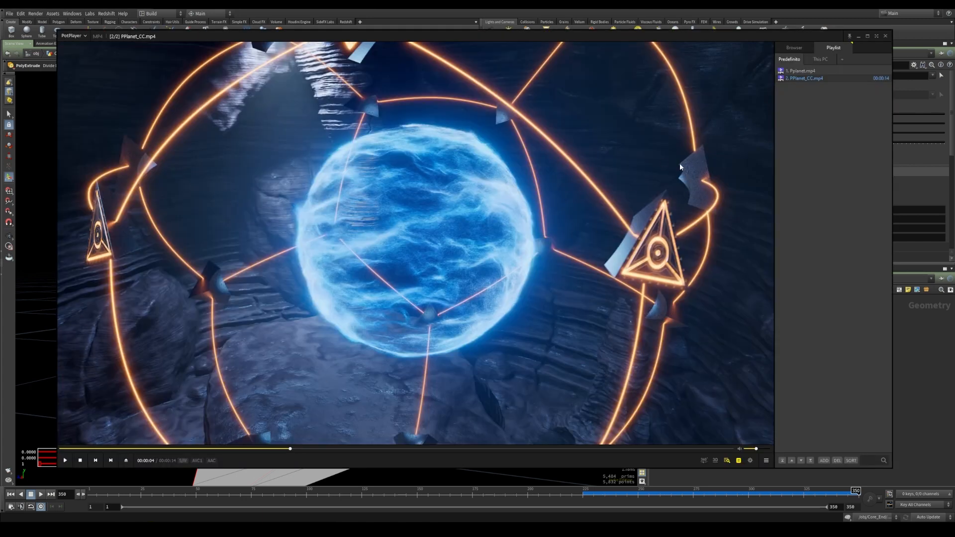
Add a Sphere node beside polyextrude2 and show it as a template over the extruded panel.
middle_click_drag(905, 356, 833, 359)
key("Tab")
key("Escape")
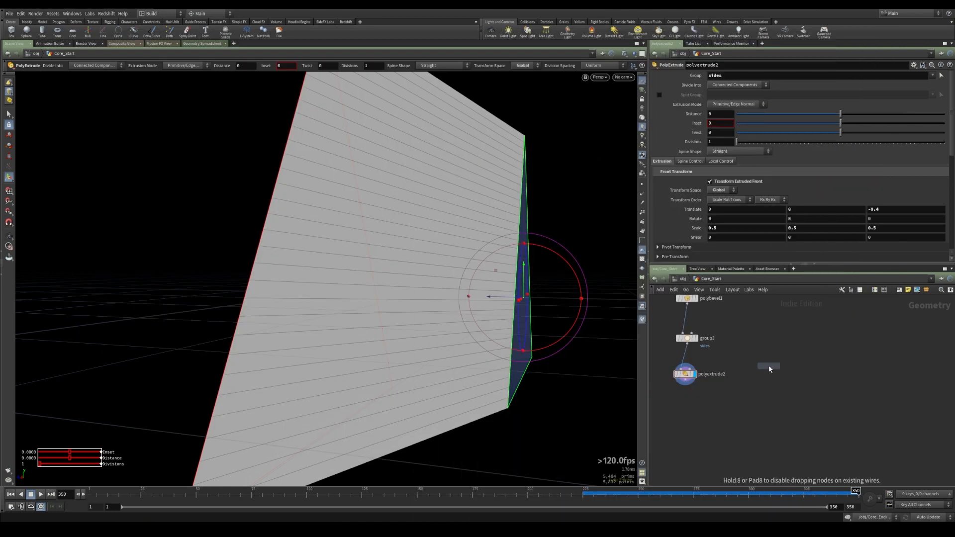
left_click(752, 373)
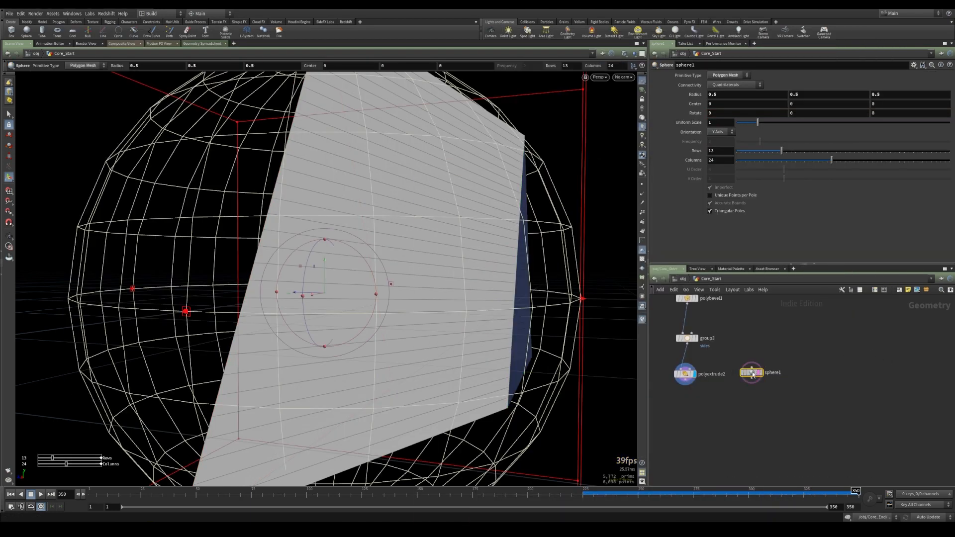
scroll(418, 341, "down", 5, "alt")
left_click_drag(415, 333, 448, 344, "alt")
Set sphere1's primitive type to Polygon and its frequency to 20.
left_click(727, 75)
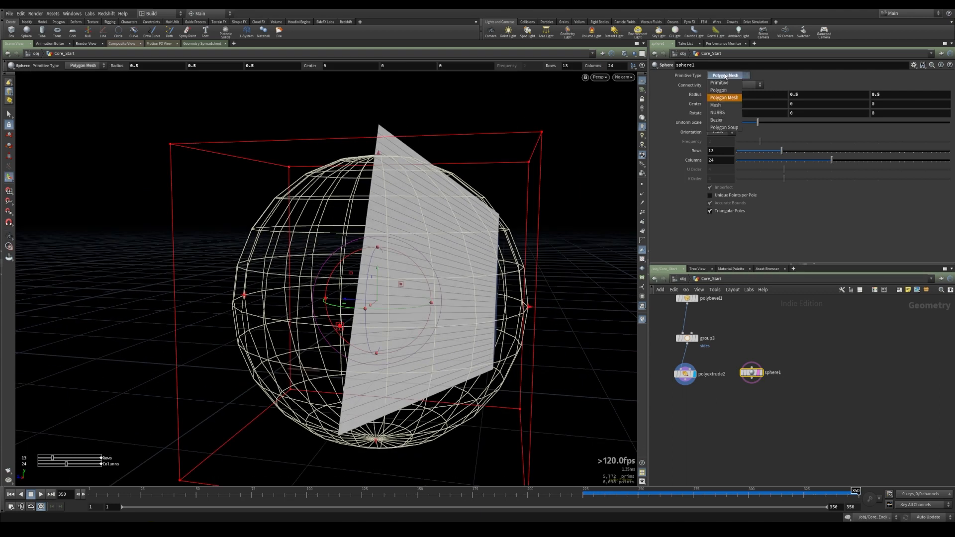
left_click(725, 83)
left_click(719, 141)
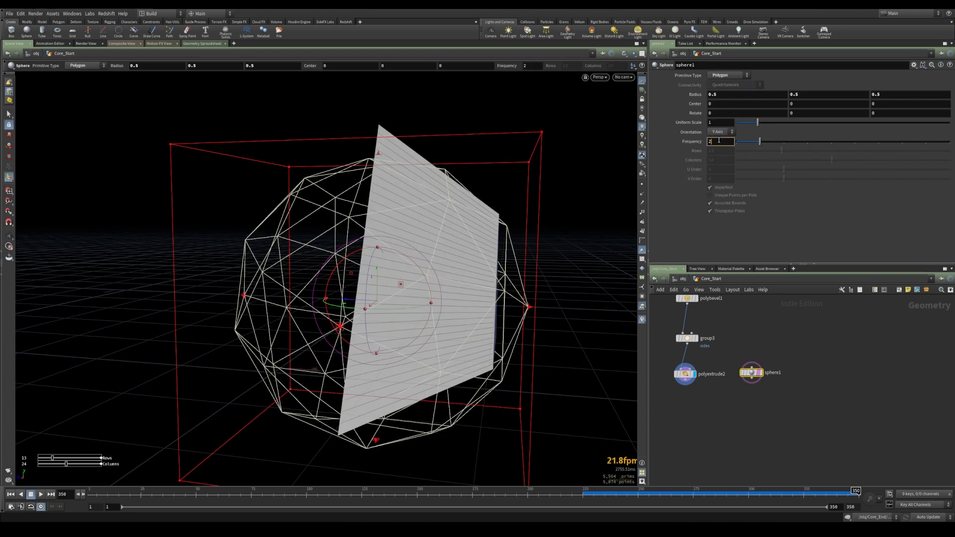
type("0")
key("Return")
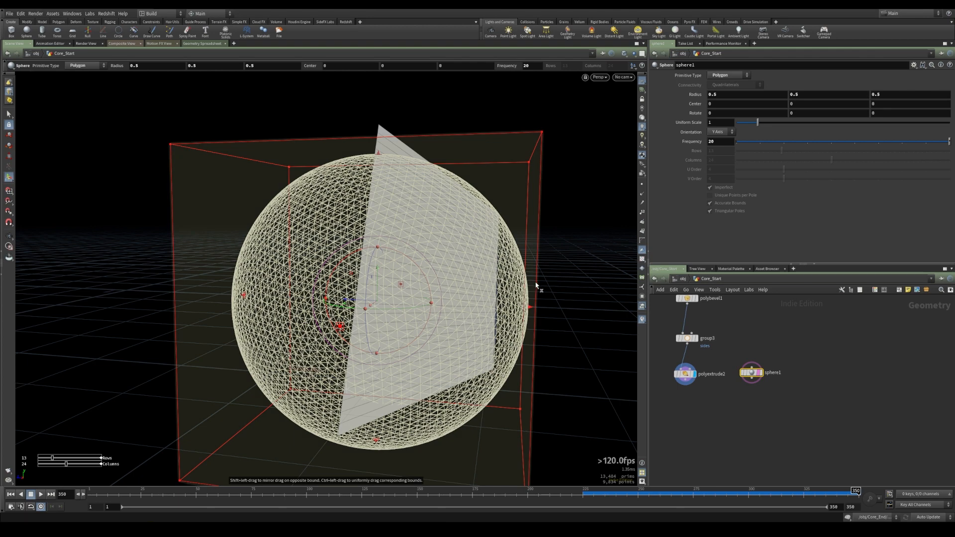
right_click_drag(536, 281, 584, 226, "alt")
Reset sphere1's radius to the default of 1 and reduce its uniform scale to 0.42.
mouse_move(699, 99)
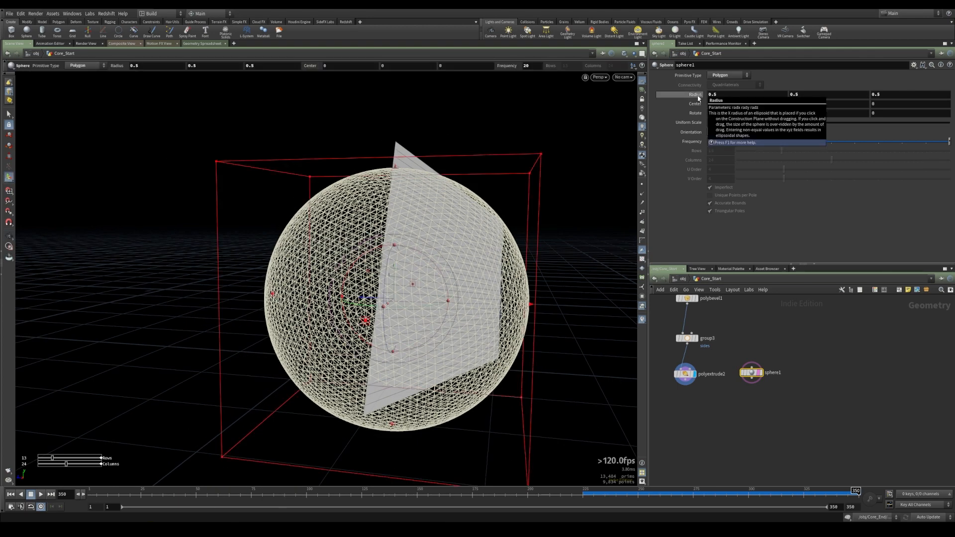
middle_click(697, 97, "ctrl")
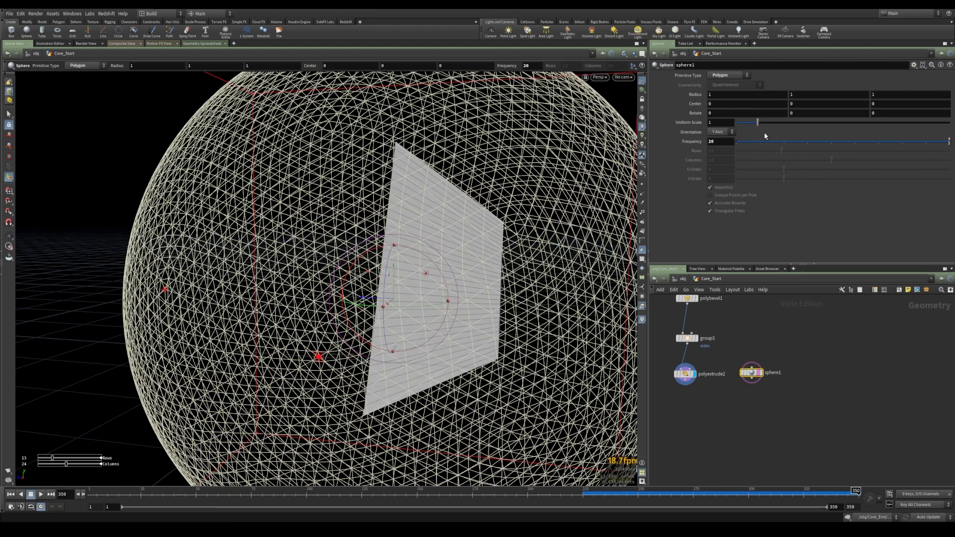
left_click_drag(757, 122, 745, 123)
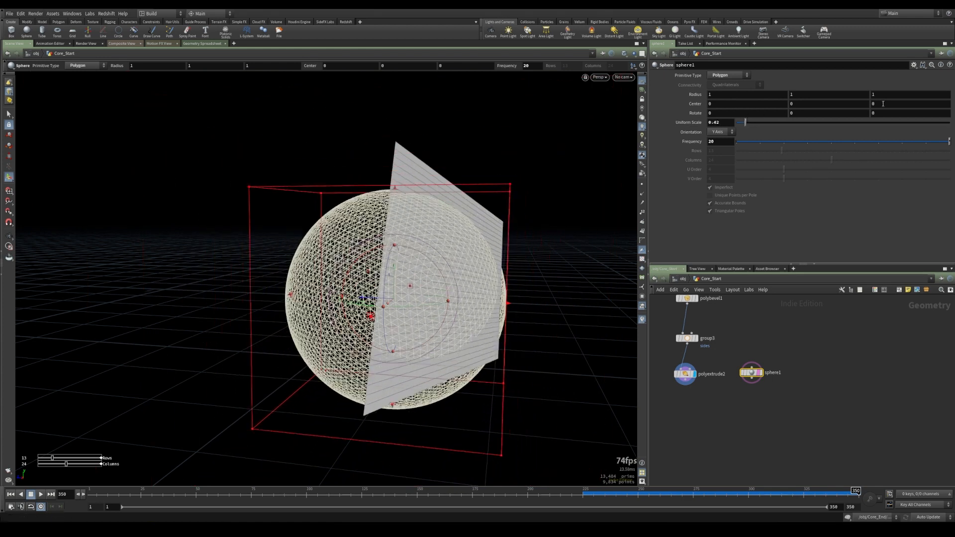
Set sphere1's Z center to -0.8, placing it behind the tapered panel.
mouse_move(885, 103)
middle_mouse_down()
mouse_move(877, 104)
mouse_move(893, 103)
middle_mouse_up()
key("BackSpace")
type("8")
key("Return")
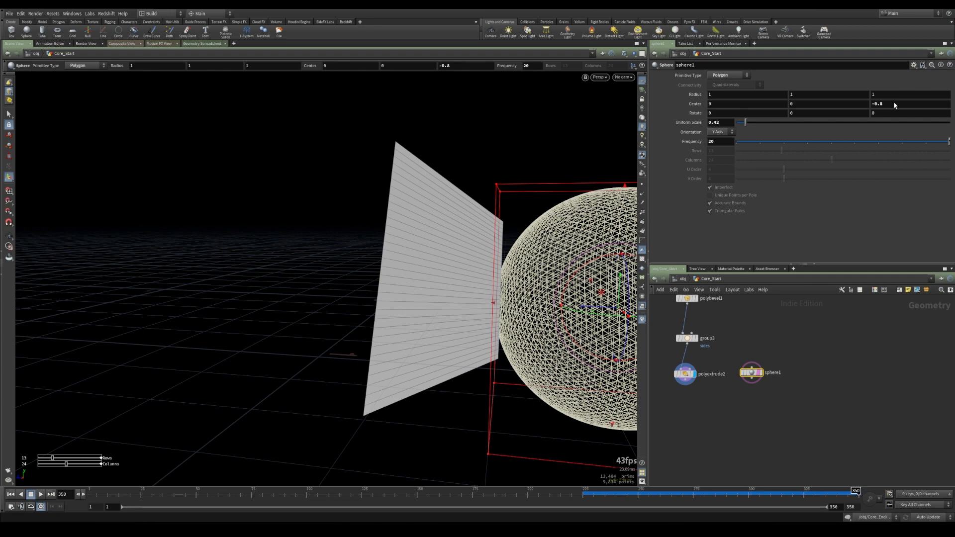
mouse_move(486, 254)
left_mouse_down("alt")
mouse_move(479, 257)
mouse_move(501, 254)
left_mouse_up("alt")
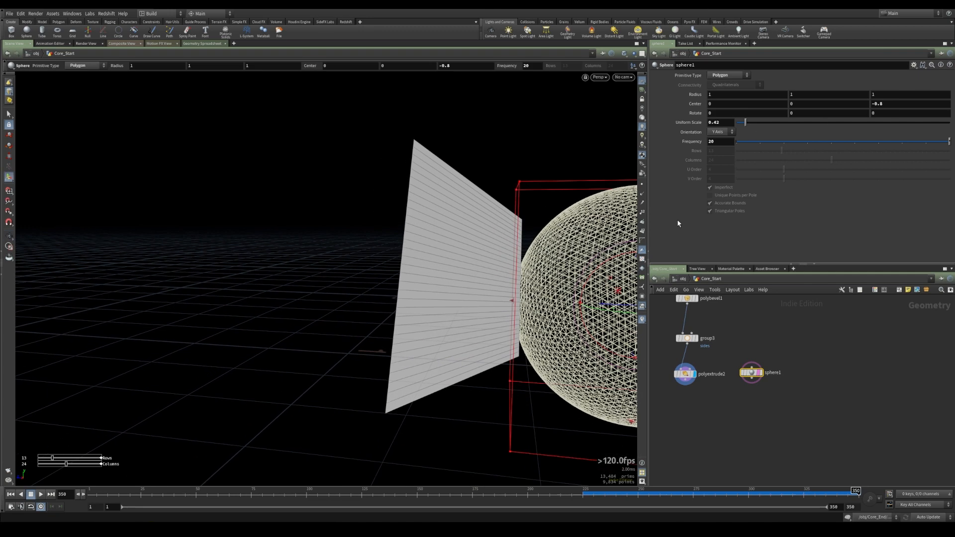
Increase sphere1's uniform scale to 0.58 so it overlaps the back of the panel.
left_click_drag(746, 127, 749, 128)
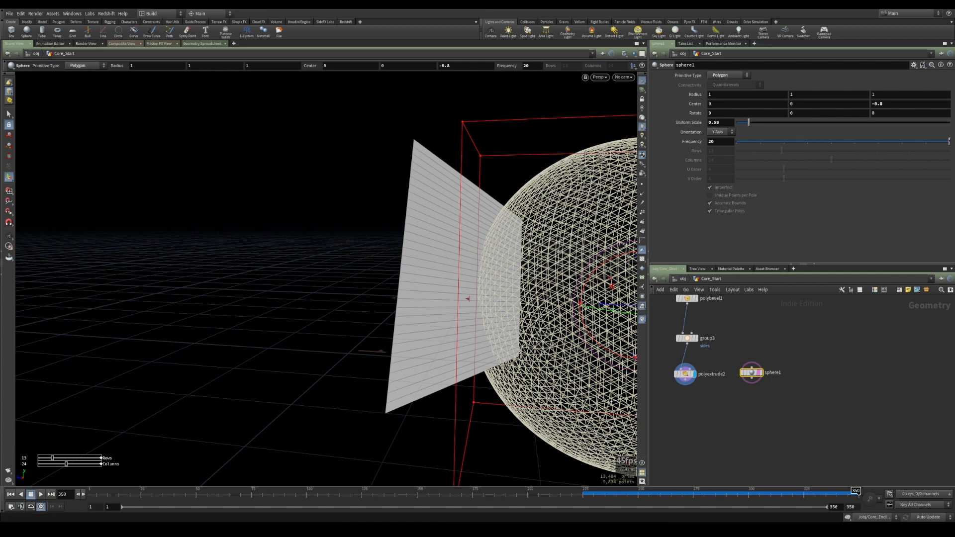
left_click(802, 344)
left_click_drag(469, 292, 480, 297, "alt")
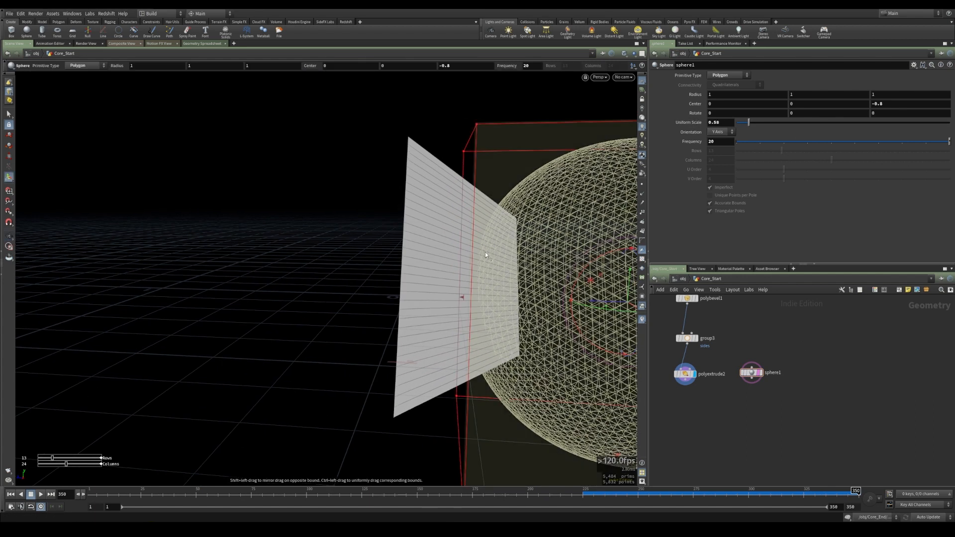
Add and display a Boolean node that subtracts sphere1 from polyextrude2.
key("Tab")
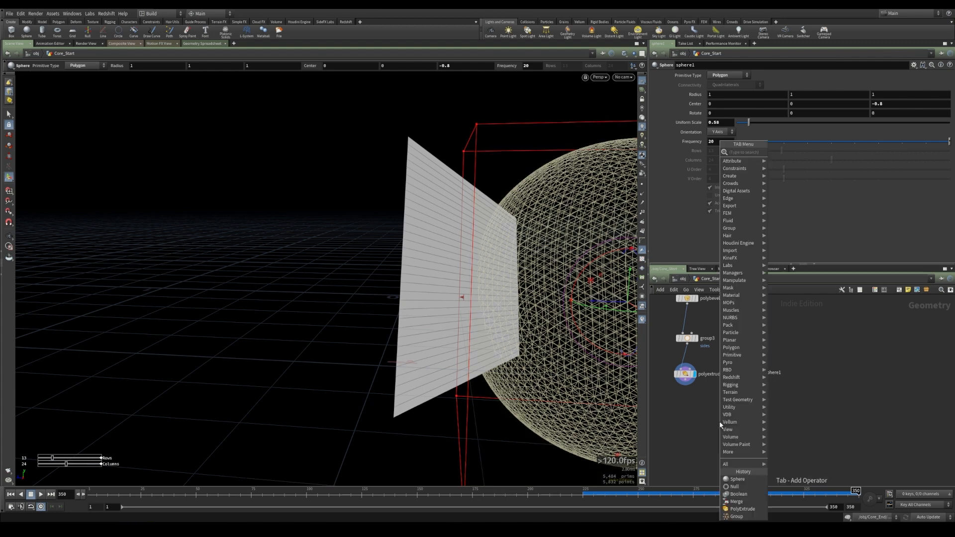
type("boo")
key("Return")
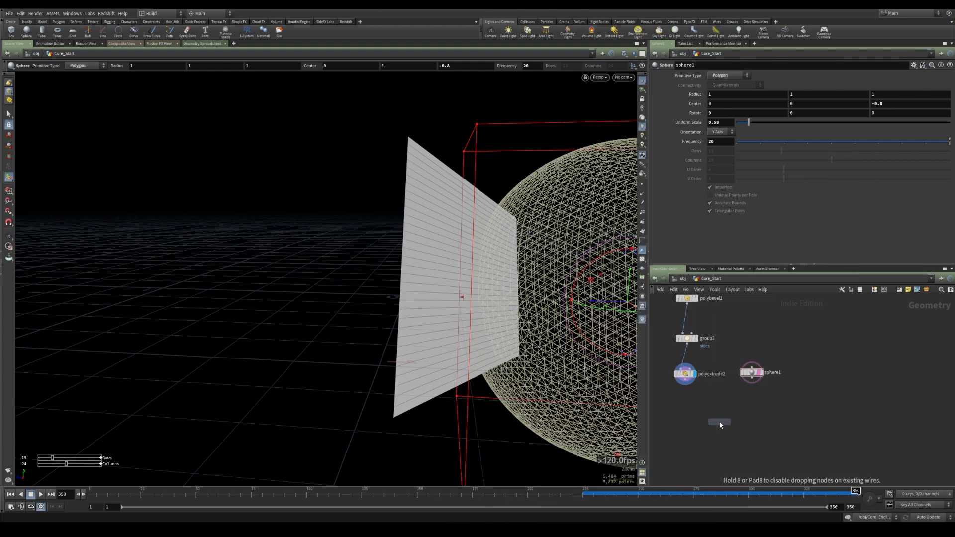
left_click(720, 425)
left_click_drag(686, 385, 716, 418)
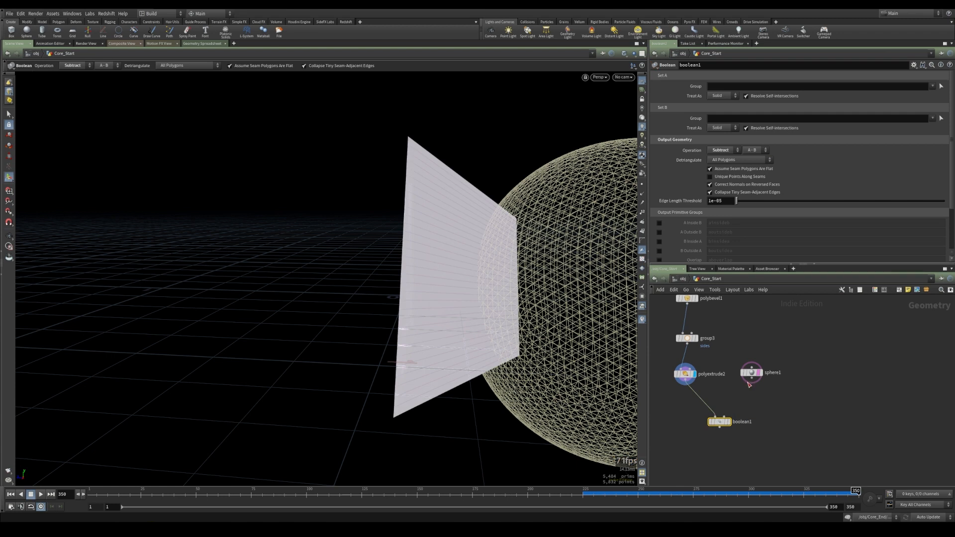
left_click_drag(749, 385, 724, 417)
left_click(719, 424)
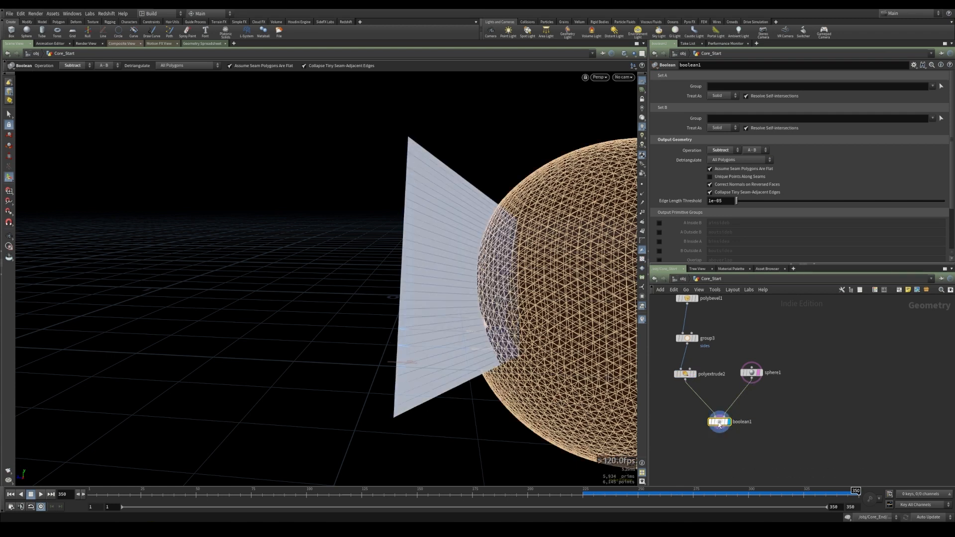
left_click(731, 433)
left_click(732, 433)
Set boolean1 to treat Set A as a Surface instead of a solid.
left_click_drag(498, 319, 401, 292, "alt")
right_click_drag(438, 284, 581, 282, "alt")
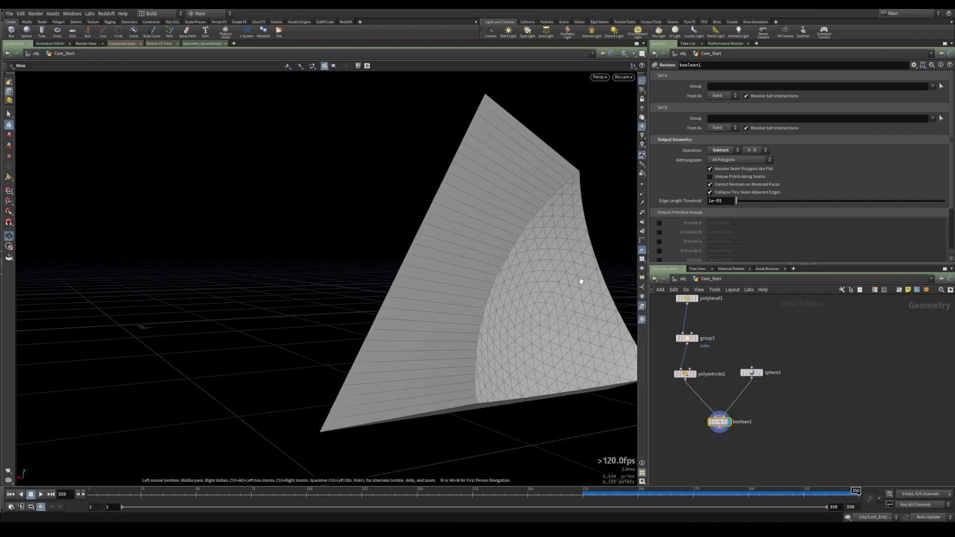
middle_click_drag(581, 281, 503, 285, "alt")
left_click_drag(450, 328, 488, 316, "alt")
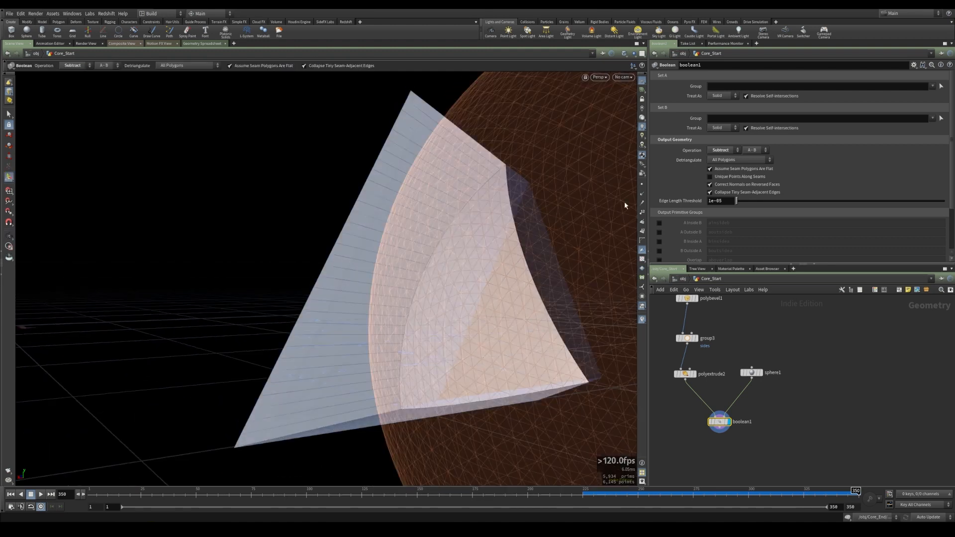
left_click(720, 95)
left_click(718, 110)
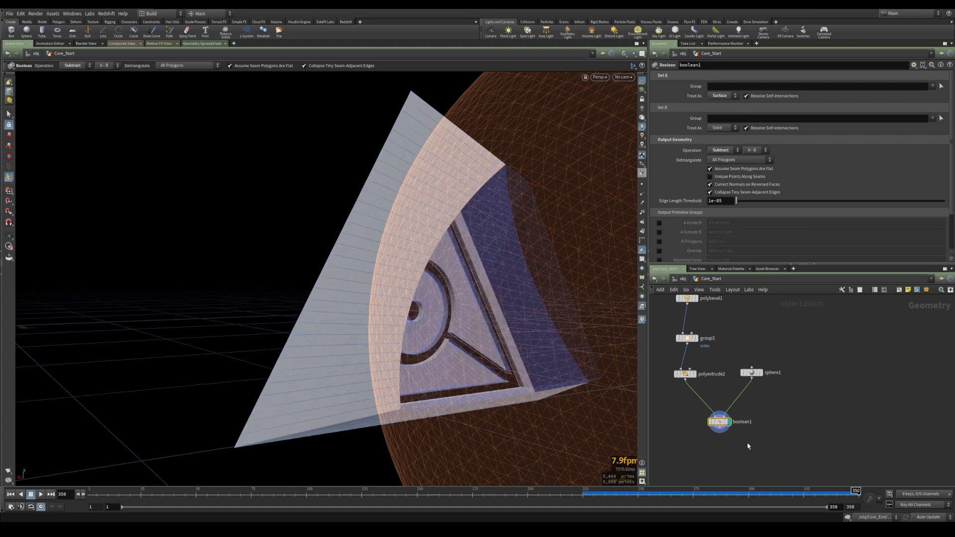
Add a Null node below boolean1, connect it to the boolean's output and display it.
key("Tab")
type("null")
key("Return")
left_click(720, 450)
left_click_drag(721, 428, 719, 450)
left_click(726, 455)
Display the points in the viewport and examine those along the curved cut edge, including the marked-up Snip & Sketch capture.
left_click_drag(530, 351, 485, 359, "alt")
left_click(642, 185)
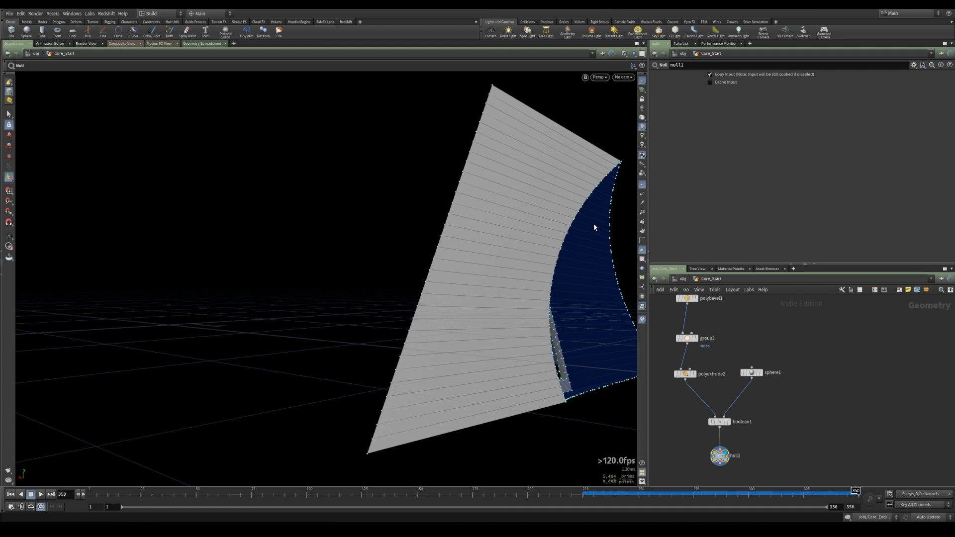
left_click_drag(594, 227, 428, 292)
scroll(580, 268, "up", 8)
left_click_drag(569, 269, 528, 259)
key("Return")
key("alt+Tab")
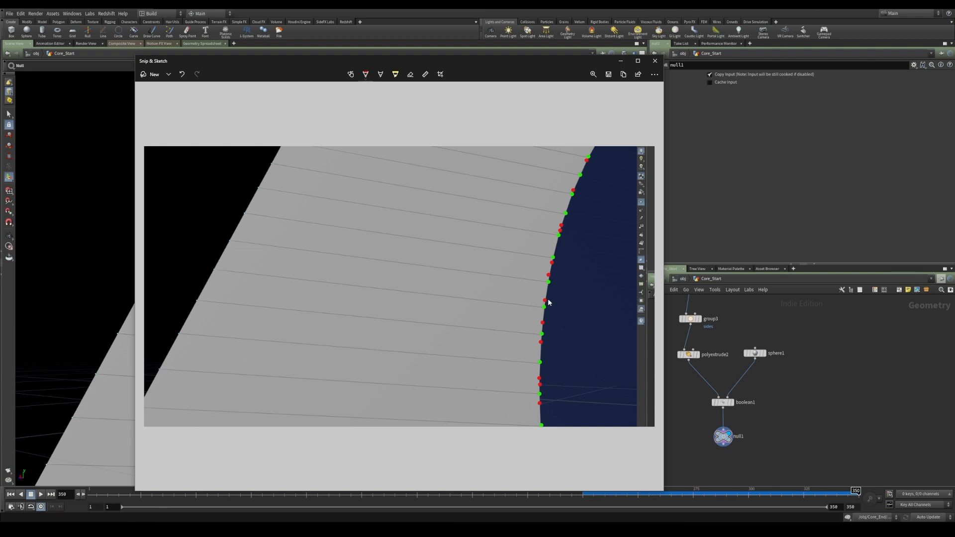
Add a Point Wrangle node beside boolean1 and save the scene.
left_click(680, 402)
key("Tab")
type("wran")
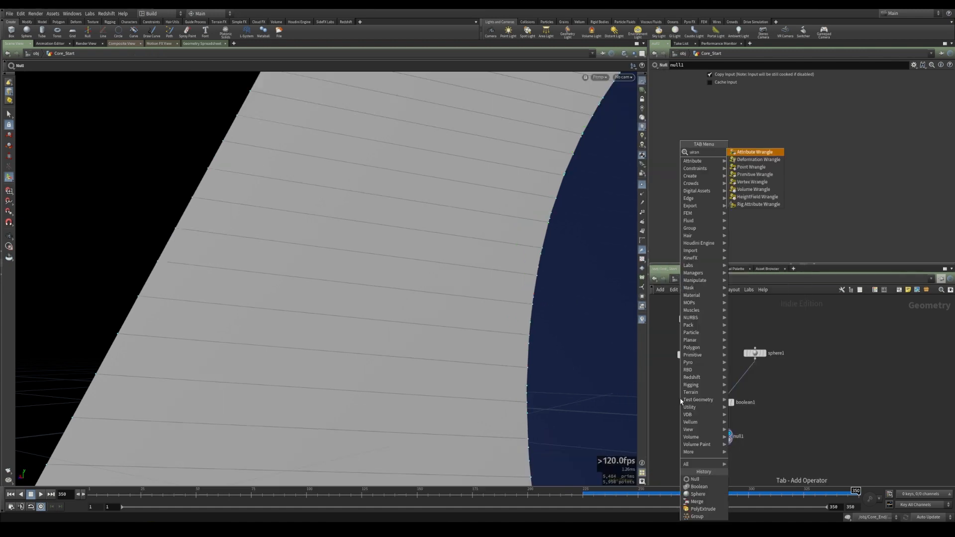
key("Return")
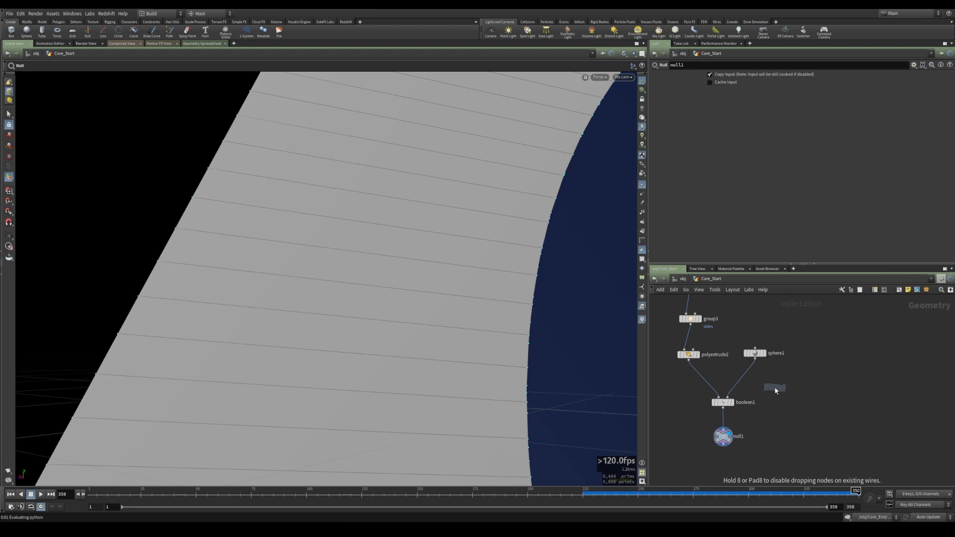
left_click(775, 388)
left_click(823, 465)
key("ctrl+s")
Move null1 down and insert the point wrangle into the connection between boolean1 and null1.
middle_click_drag(763, 421, 819, 388)
scroll(819, 388, "up", 3)
left_click_drag(763, 410, 763, 429)
left_click_drag(827, 339, 755, 394)
Rename the point wrangle node as count.
double_click(802, 394)
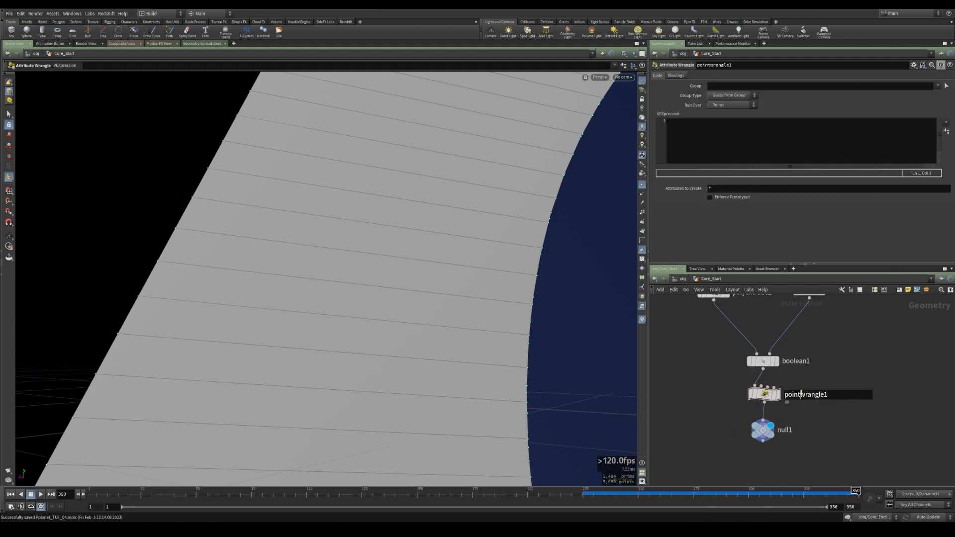
type("count")
key("Return")
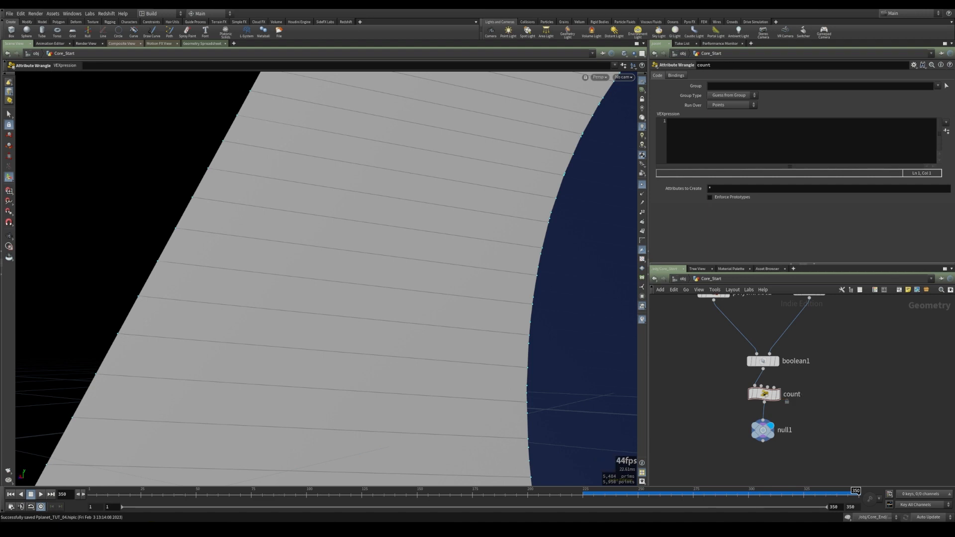
key("alt+Tab")
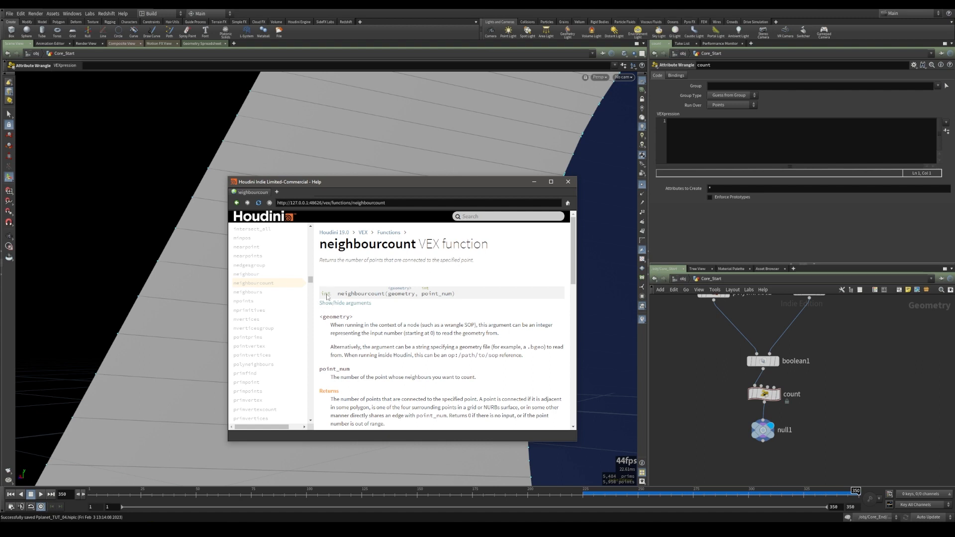
left_click(711, 136)
type("int")
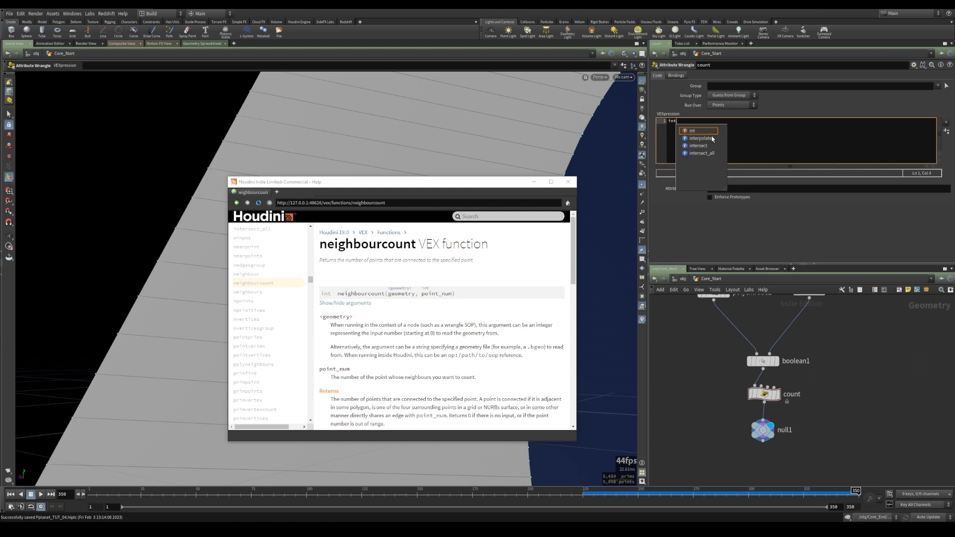
type(" count = neigh")
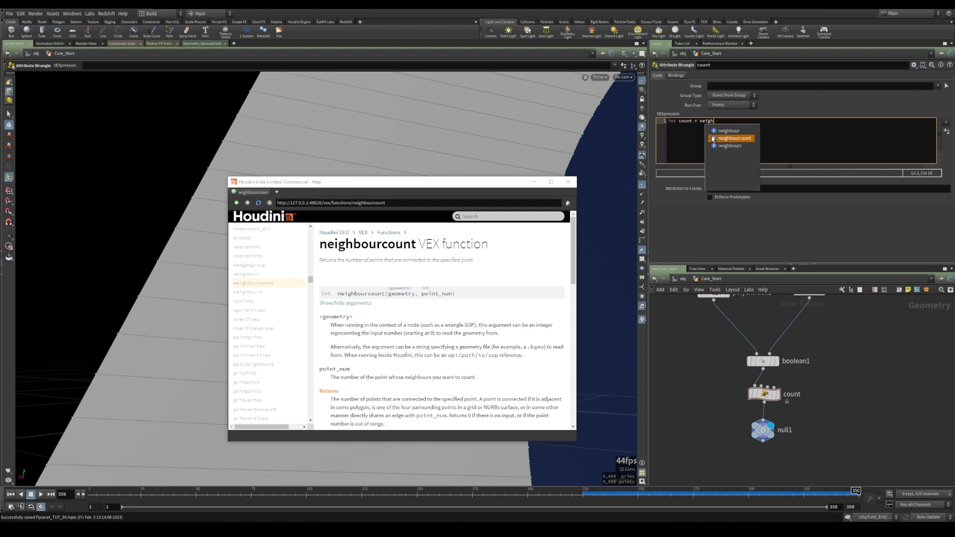
double_click(712, 138)
type("(")
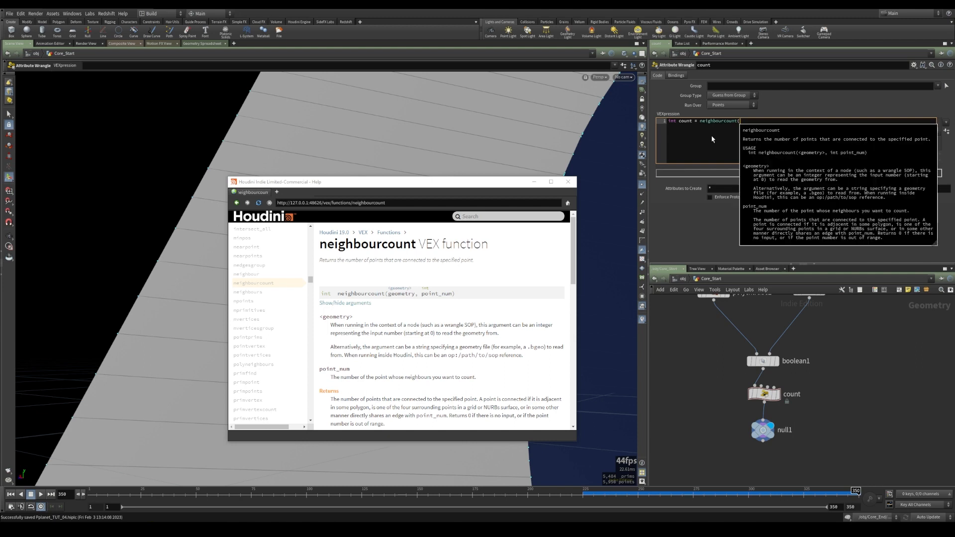
type("0,@")
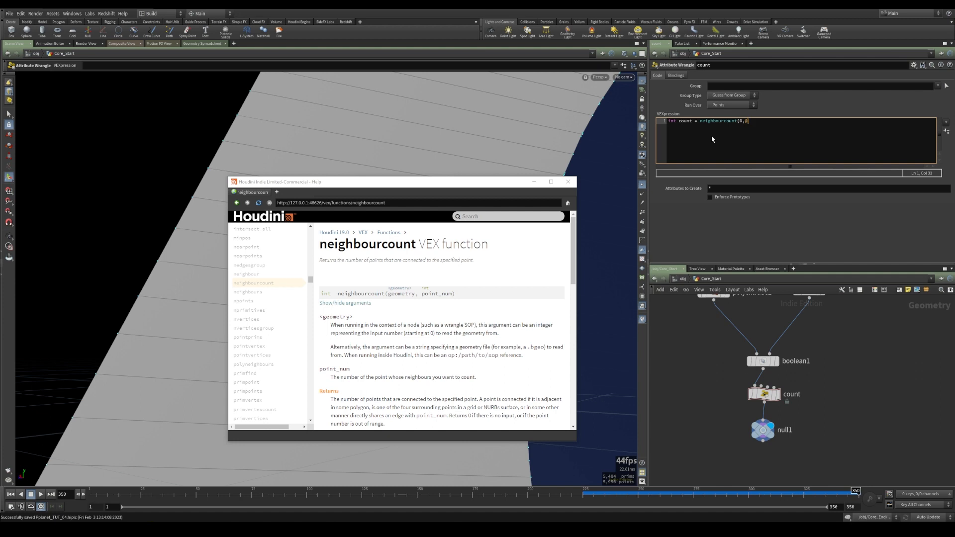
key("ctrl+Return")
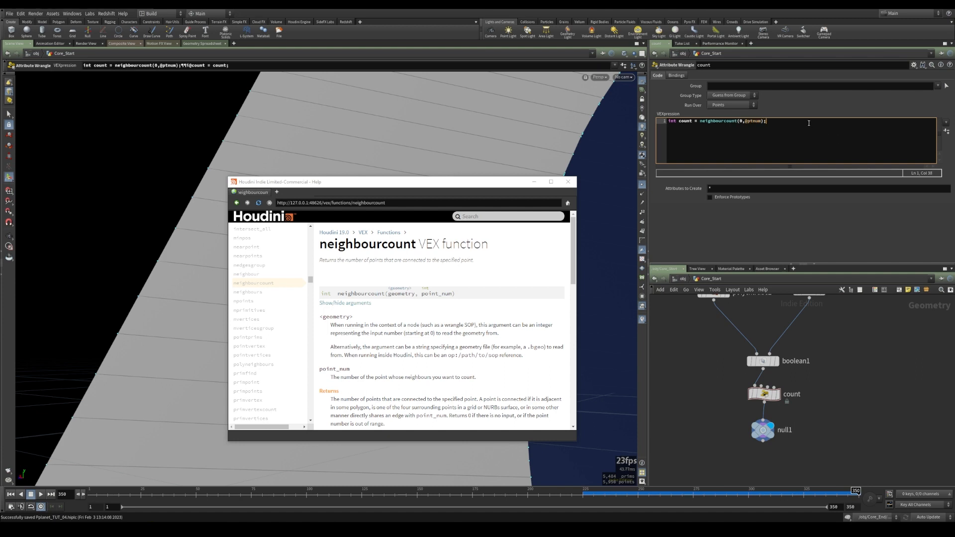
Add the line "i@count = count;" to the count wrangle's code and put the neighbourcount help window away.
key("Return")
key("Return")
type("i@count = count;")
left_click(534, 182)
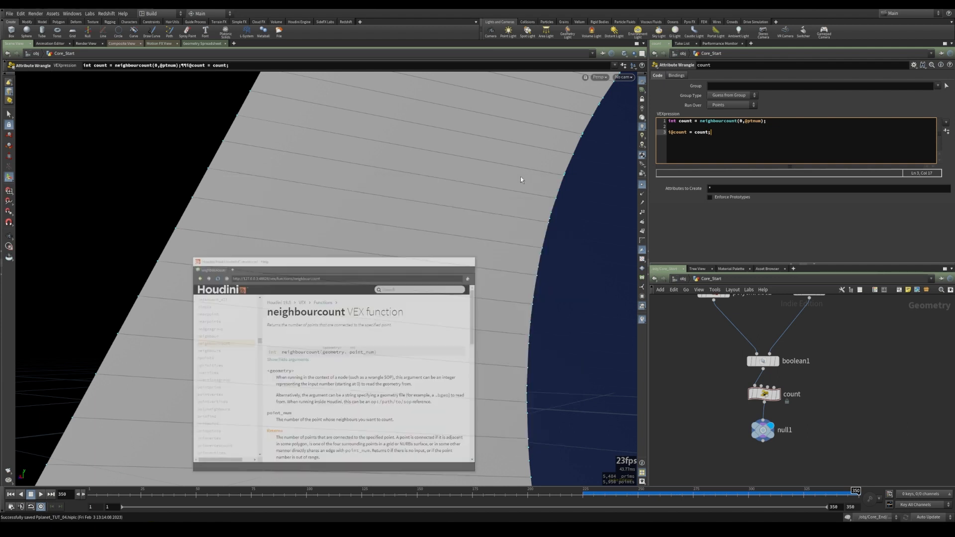
Examine the points' count attribute in the geometry spreadsheet, sorted in both directions, and compare it with the model in the viewport.
left_click(209, 45)
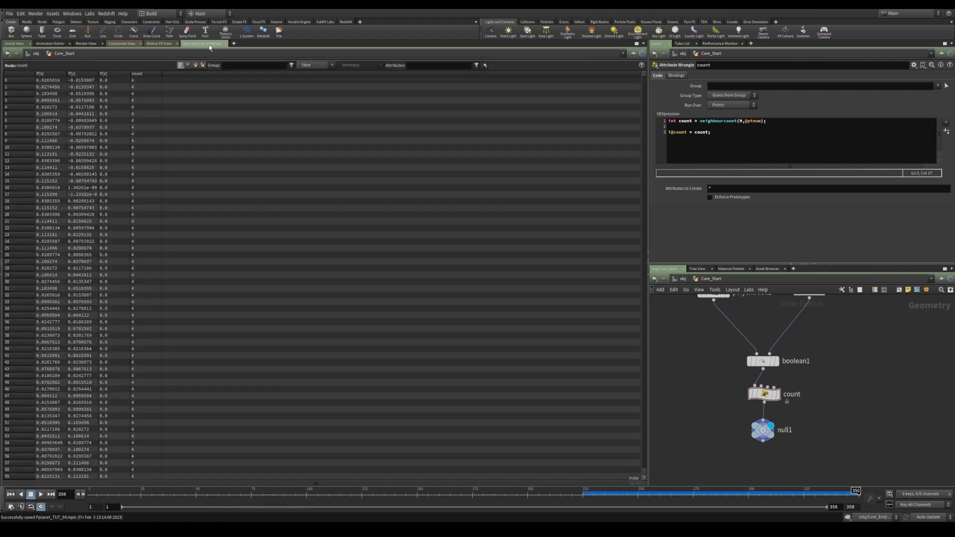
left_click(148, 74)
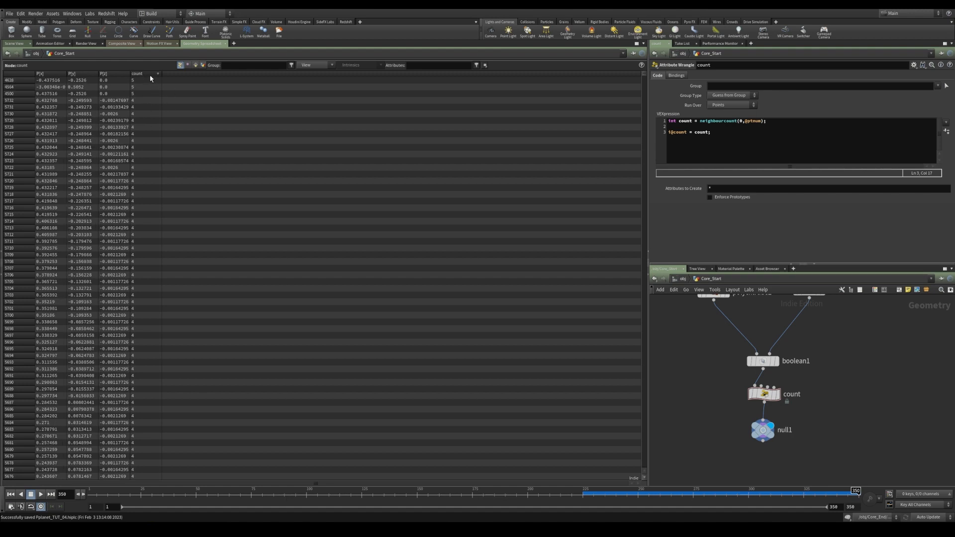
left_click(146, 74)
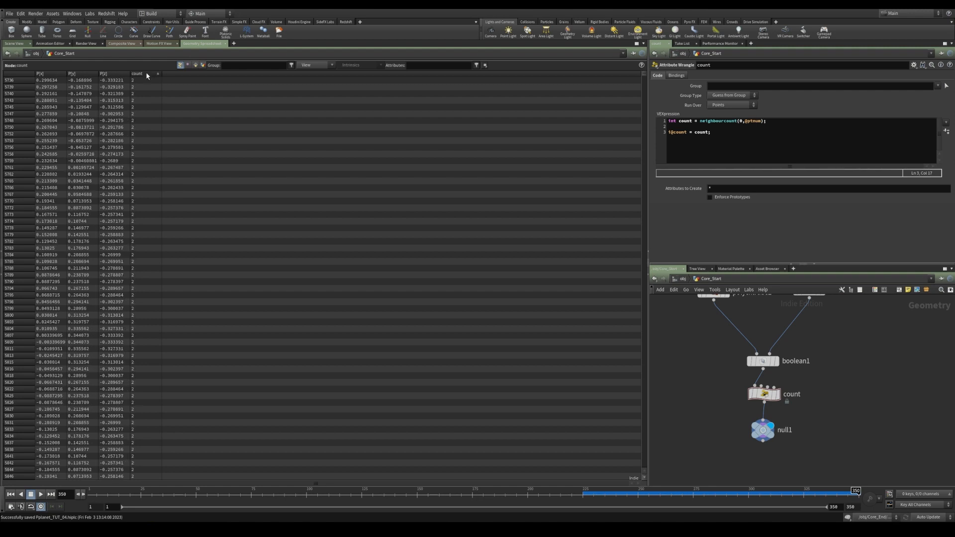
left_click(14, 44)
left_click_drag(324, 207, 451, 224)
left_click(201, 43)
left_click(14, 44)
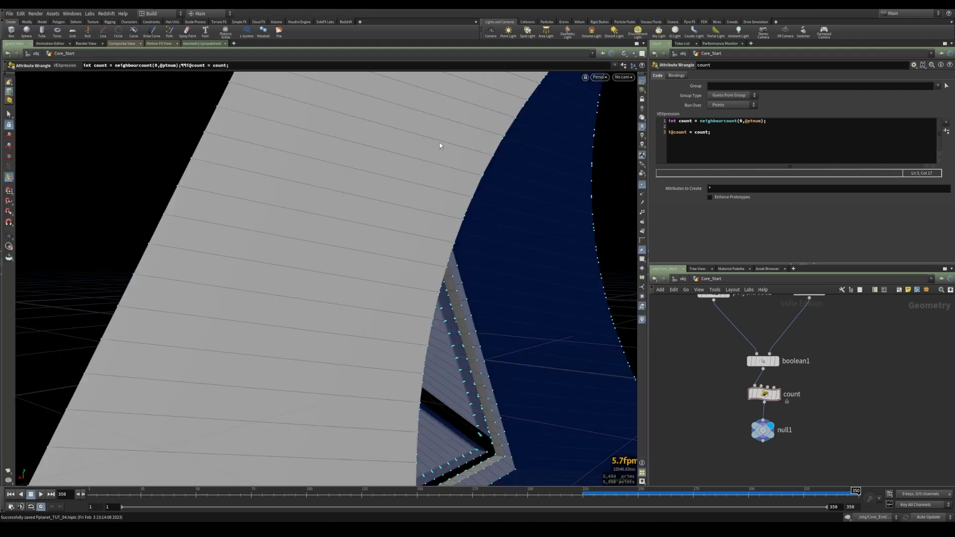
key("Return")
key("Return")
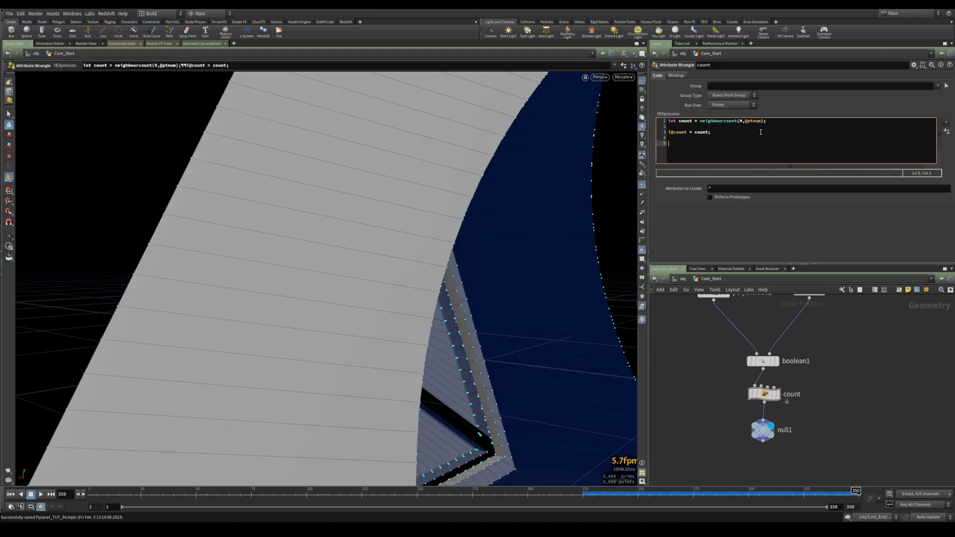
type("if(count<3) removepoint(")
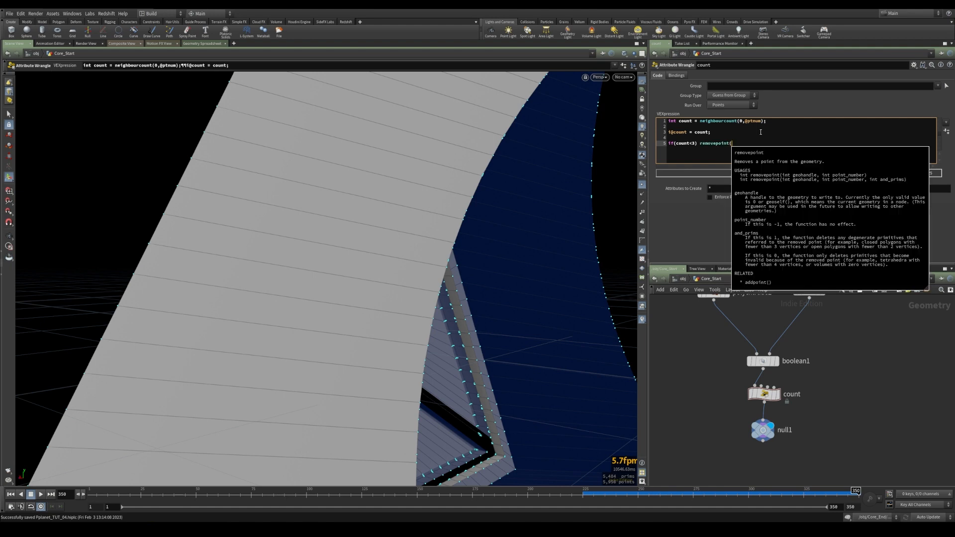
type("0,@ptnum);")
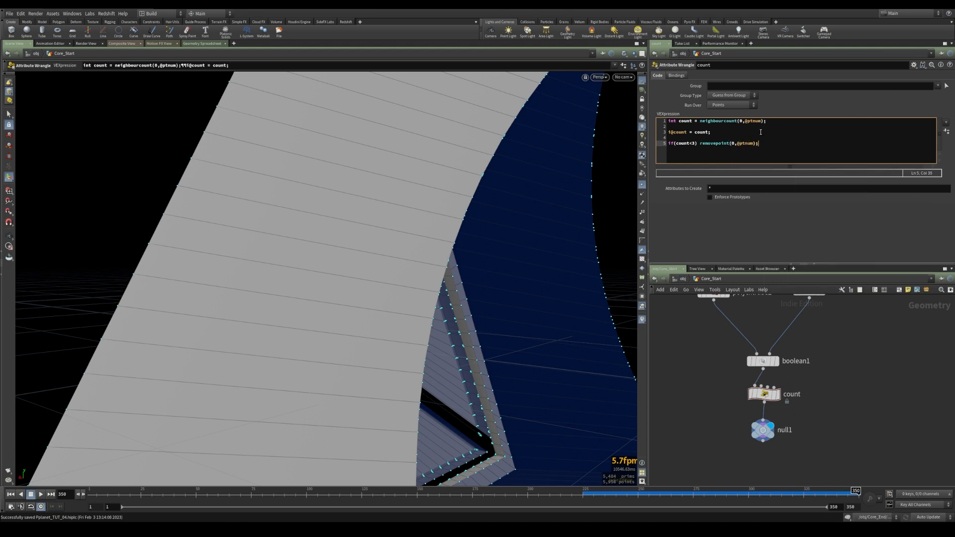
key("ctrl+Return")
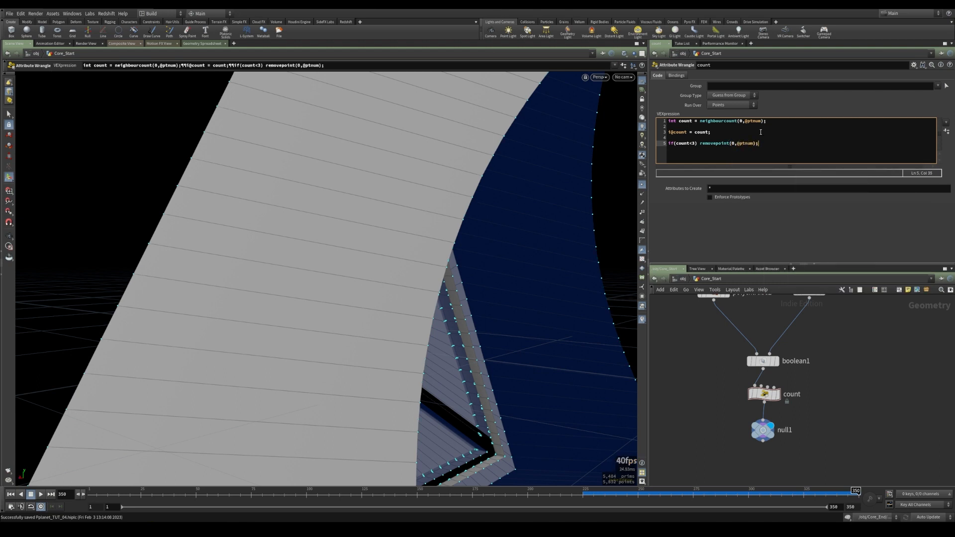
Display the count wrangle's output and inspect the remaining points along the open back of the piece.
left_click(766, 397)
left_click_drag(479, 311, 492, 312, "alt")
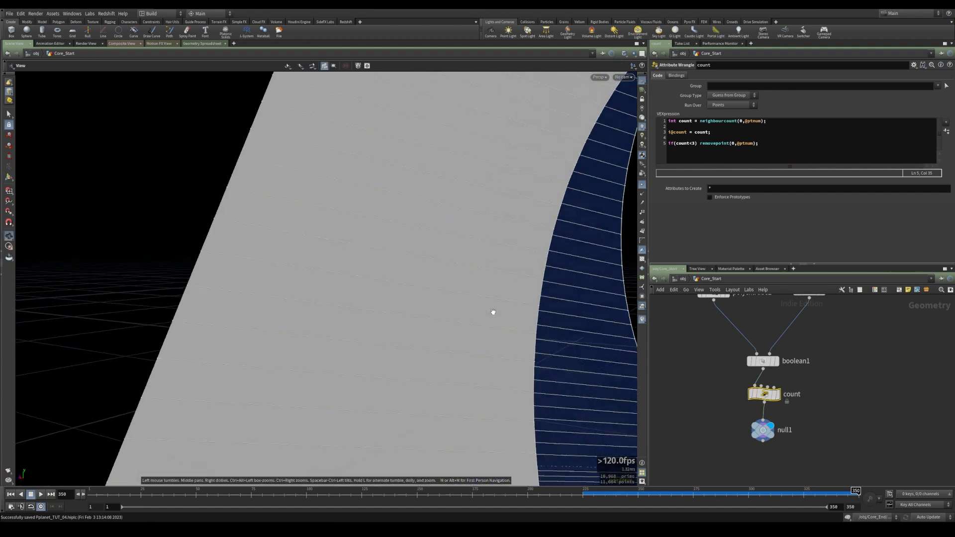
left_click_drag(629, 195, 435, 254, "alt")
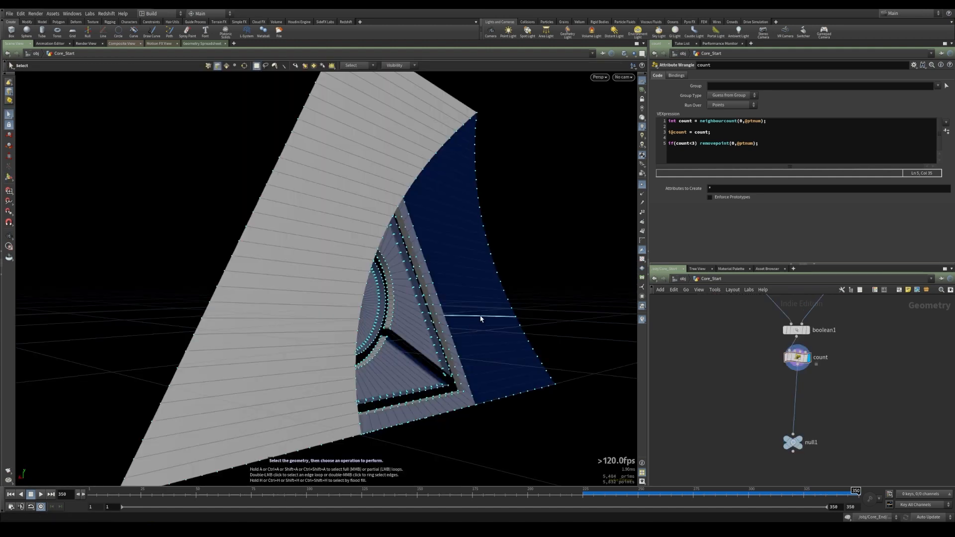
left_click_drag(480, 317, 456, 265, "alt")
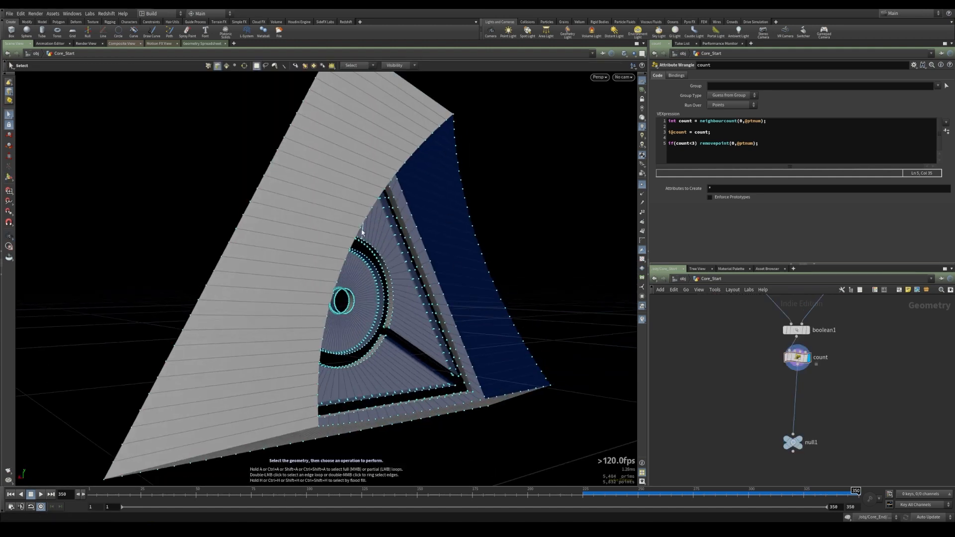
Insert a PolyExtrude node between count and null1 and display its result.
key("Tab")
type("extrude")
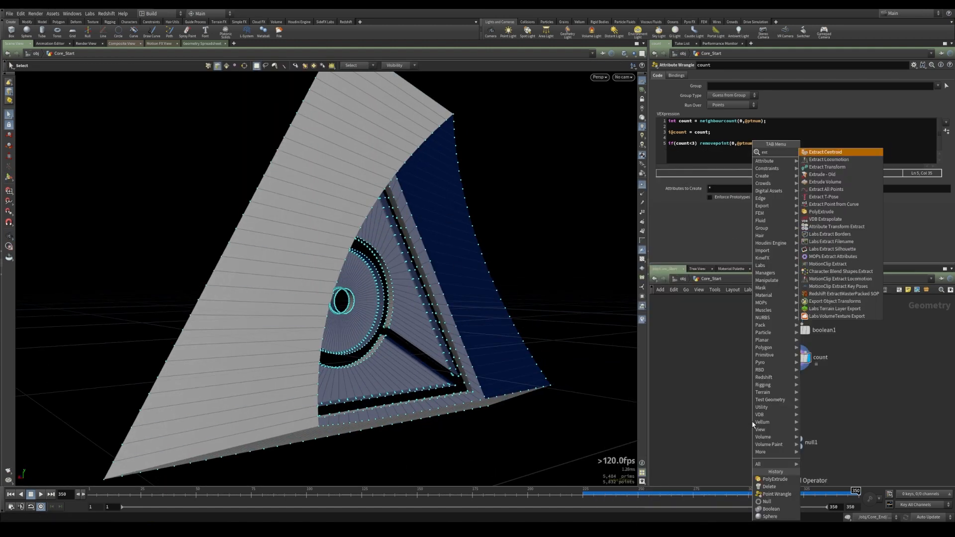
key("Down")
key("Down")
key("Return")
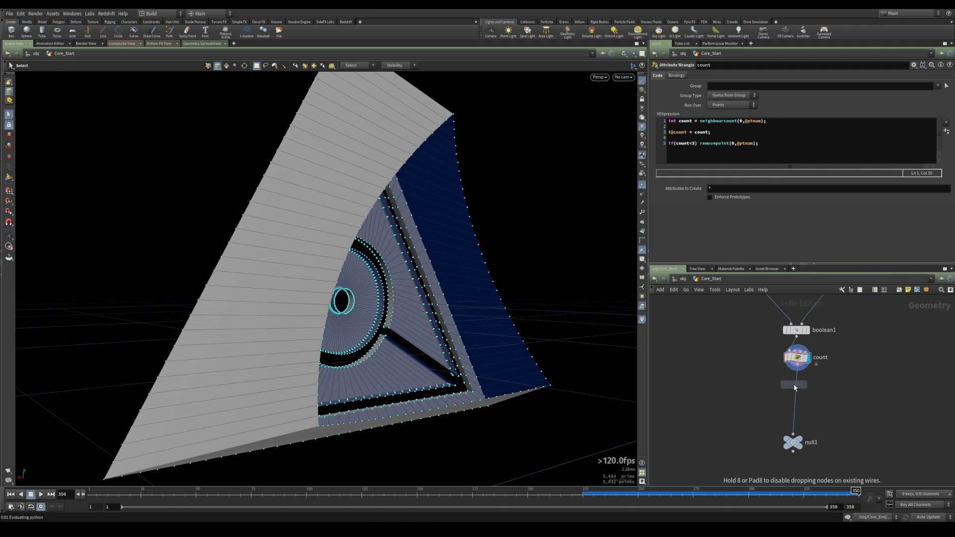
left_click(798, 386)
key("r")
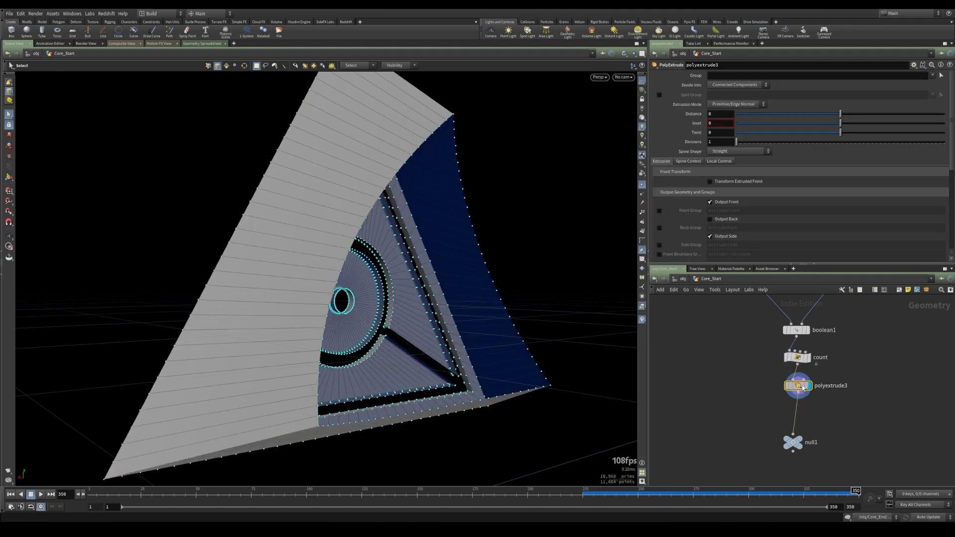
Set the new PolyExtrude's group to the full edge loop around the open back of the piece.
left_click(941, 76)
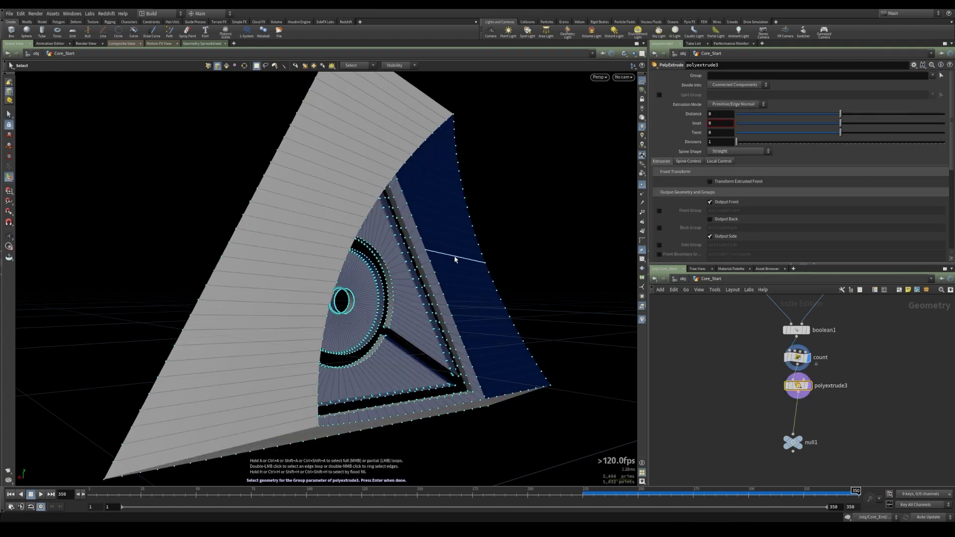
double_click(480, 252)
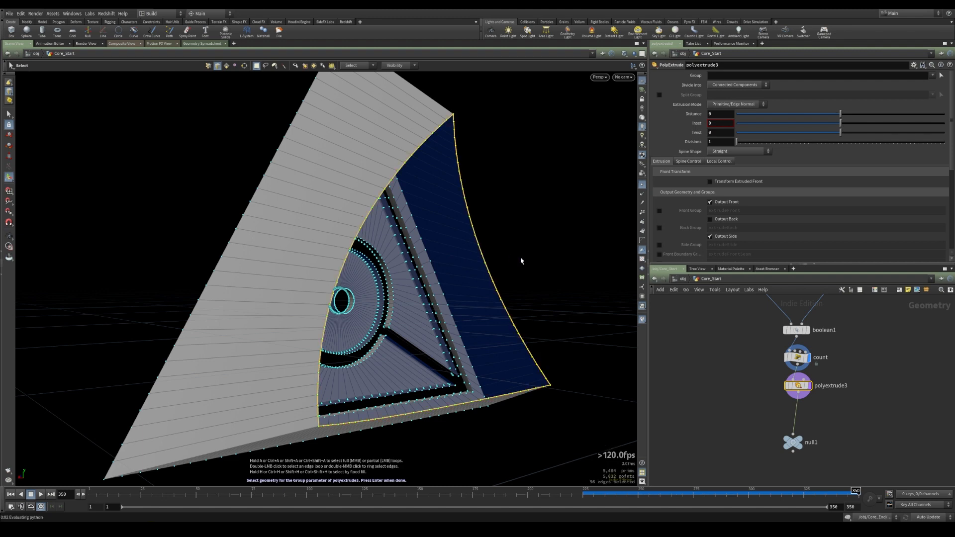
key("Return")
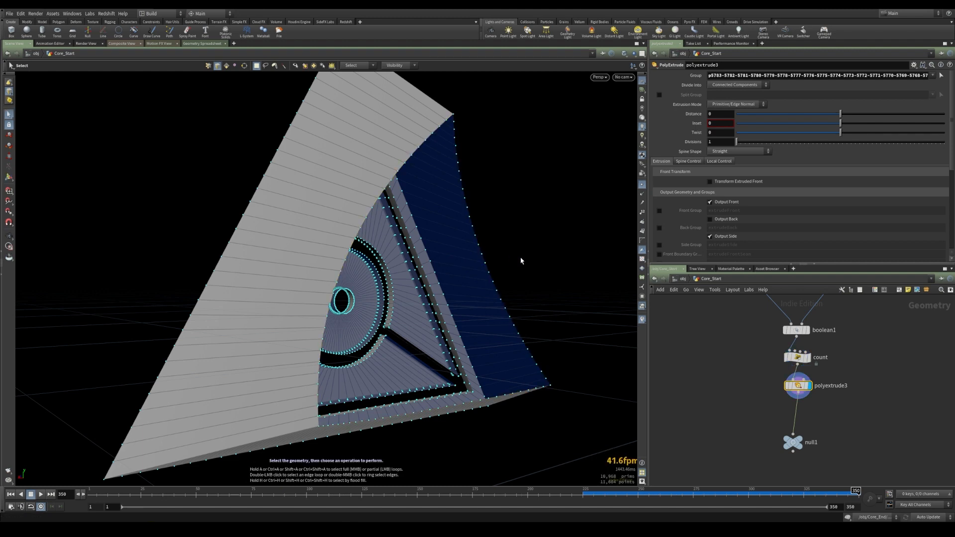
Enable Transform Extruded Front and set its scale to 0 on all axes, collapsing the extruded edges to one point.
left_click(710, 181)
middle_click_drag(675, 227, 649, 227)
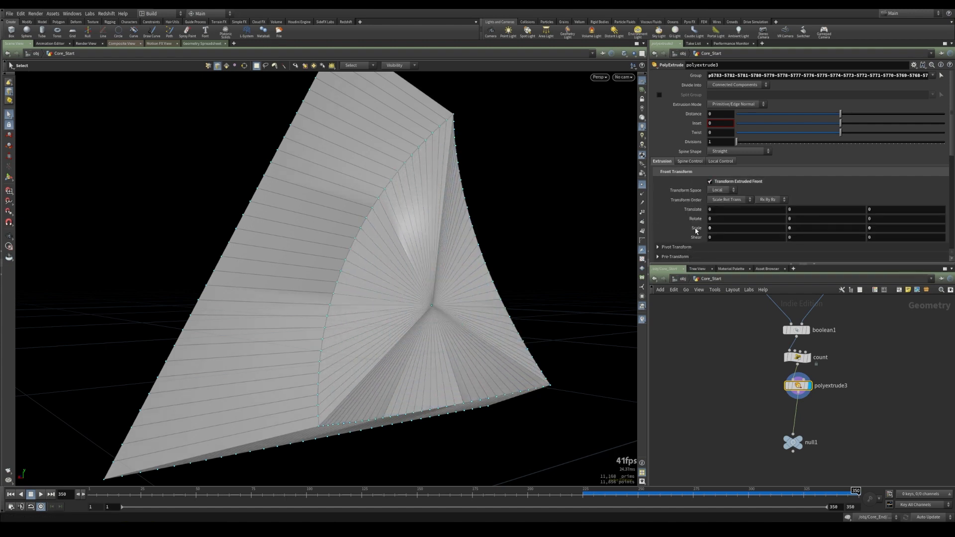
left_click_drag(437, 242, 504, 170, "alt")
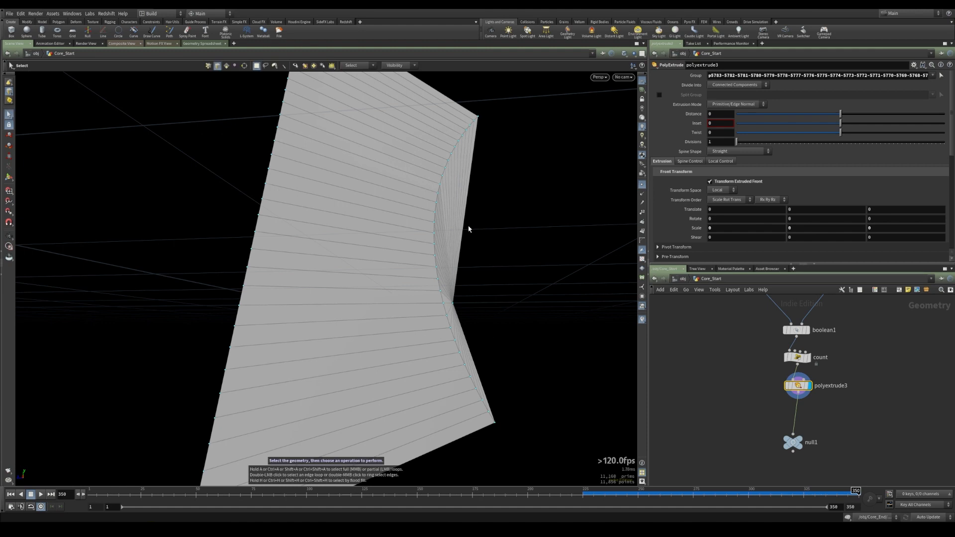
left_click_drag(485, 263, 477, 303, "alt")
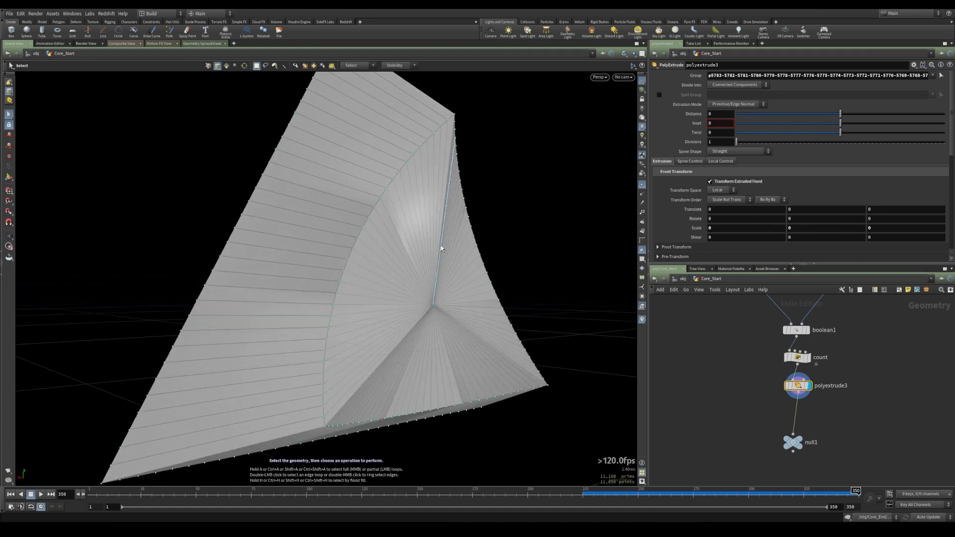
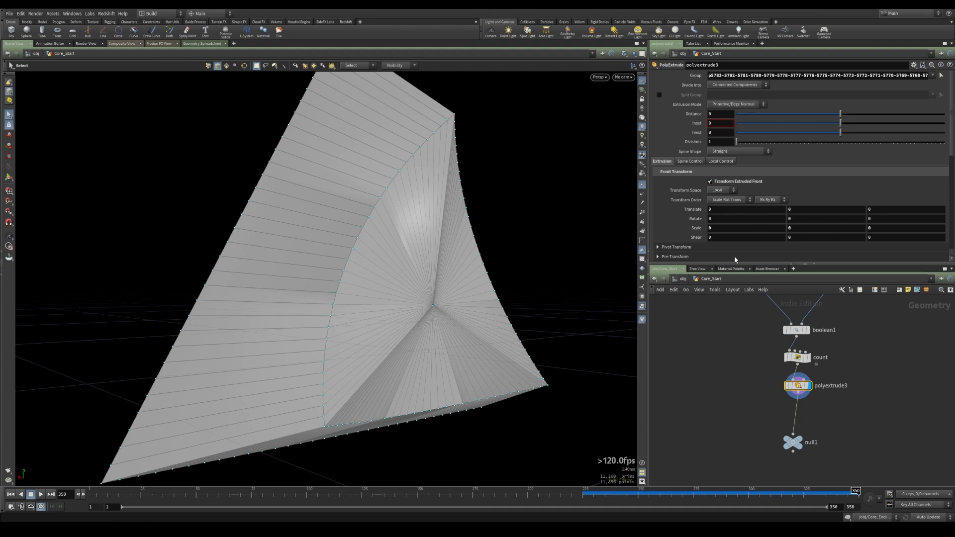
Enable the PolyExtrude's side group output and name the group "back".
scroll(672, 226, "down", 3)
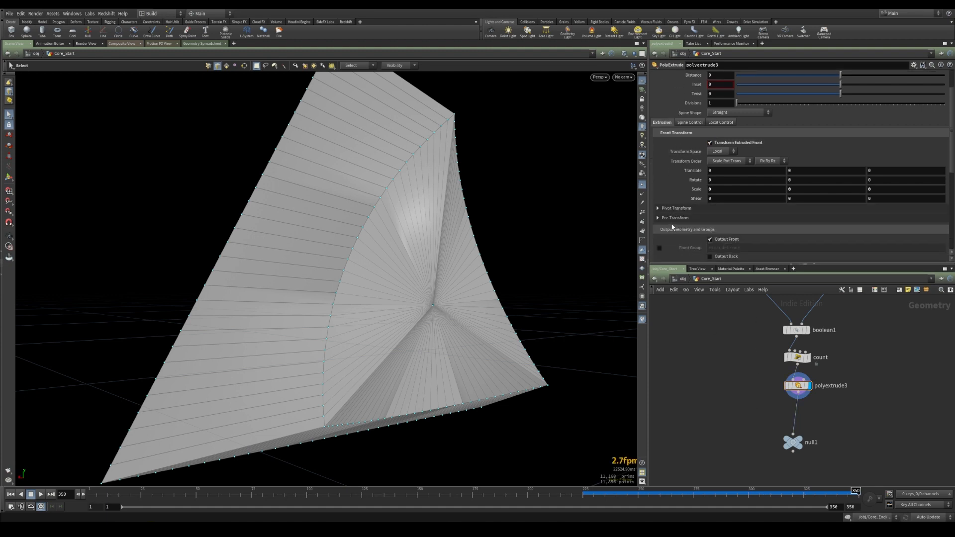
left_click(659, 215)
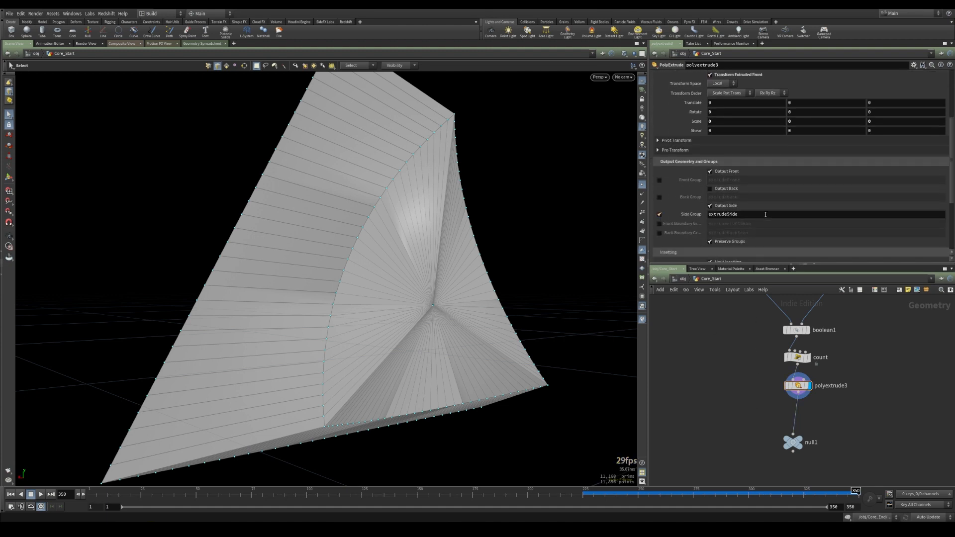
type("back")
key("Return")
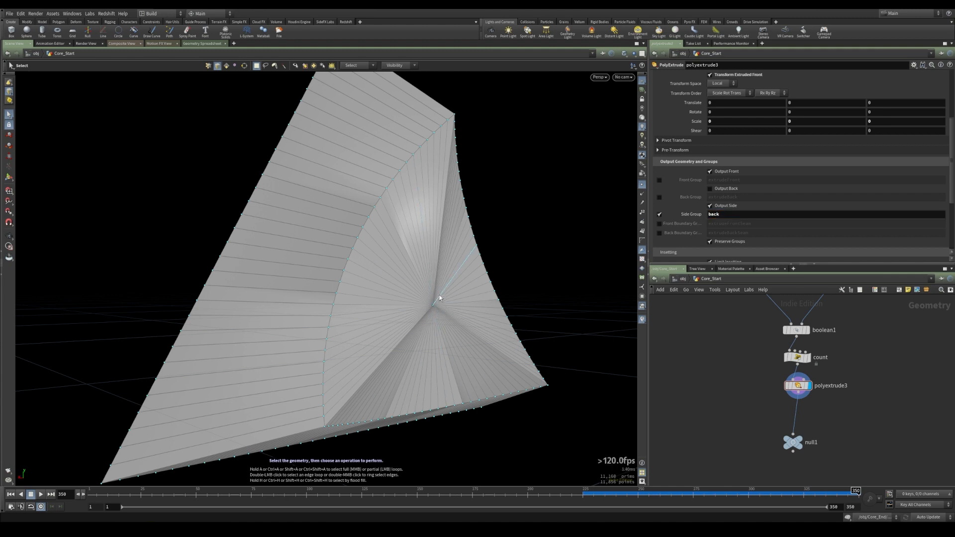
Add a Delete node as a separate branch from polyextrude3 and display its result.
key("Tab")
type("delete")
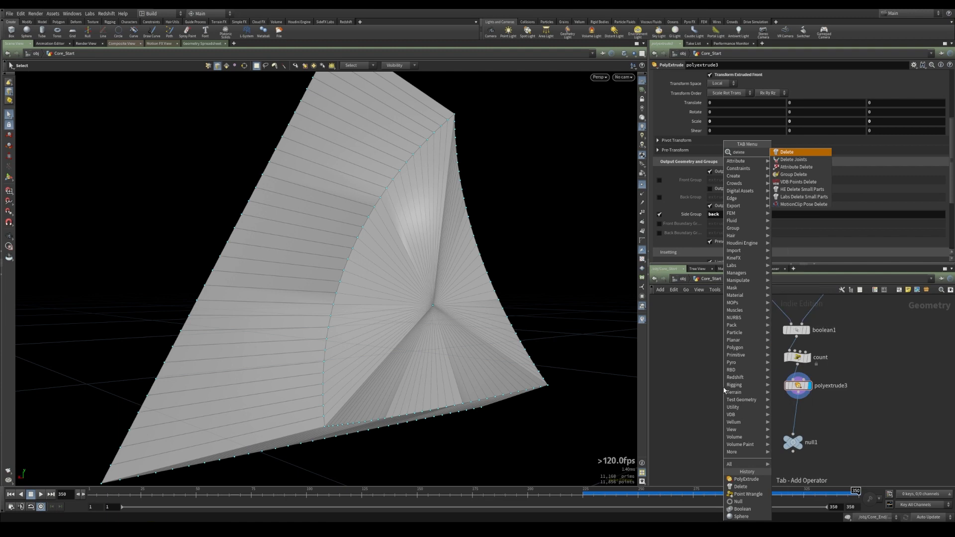
key("Return")
left_click(743, 418)
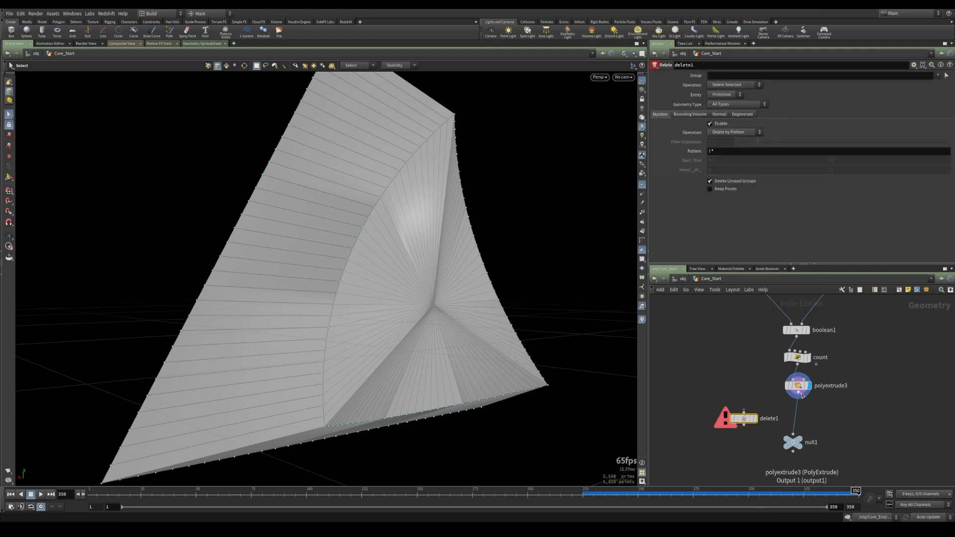
left_click(755, 418)
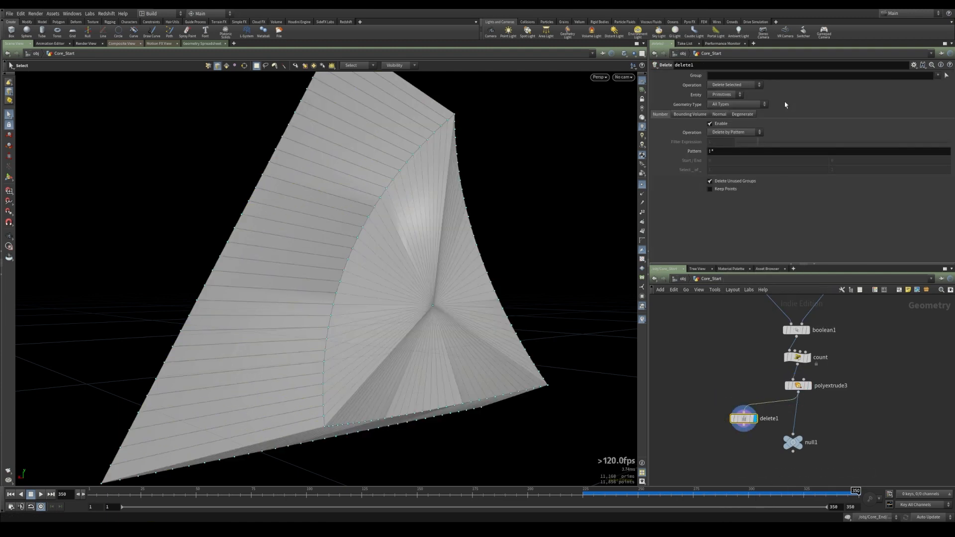
Set the Delete node's group to "back" and its operation to Delete Non-Selected.
left_click(938, 75)
left_click(940, 88)
left_click(735, 84)
left_click(731, 98)
middle_click_drag(708, 405, 729, 357)
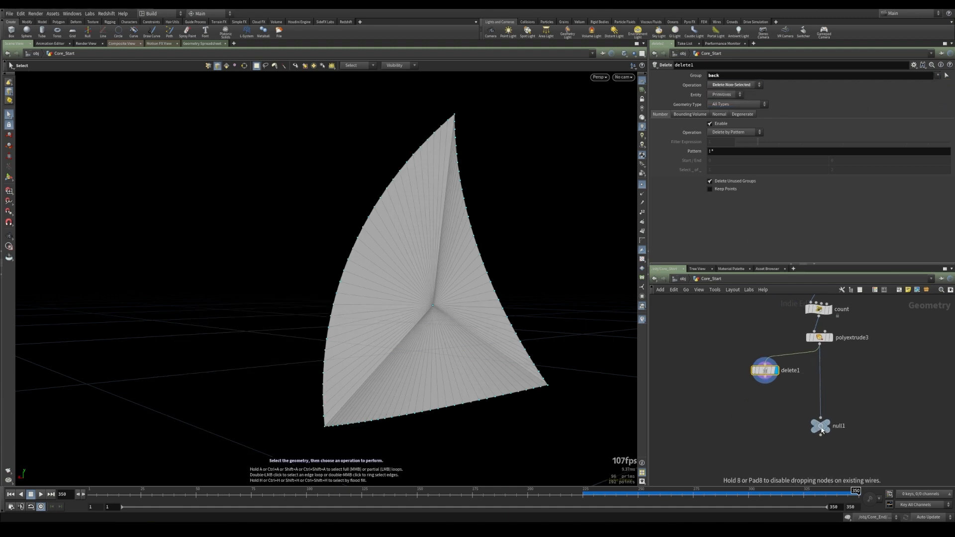
Set the divisions of polyextrude3 to 20 and check the subdivided back surface through the Delete node.
left_click(820, 338)
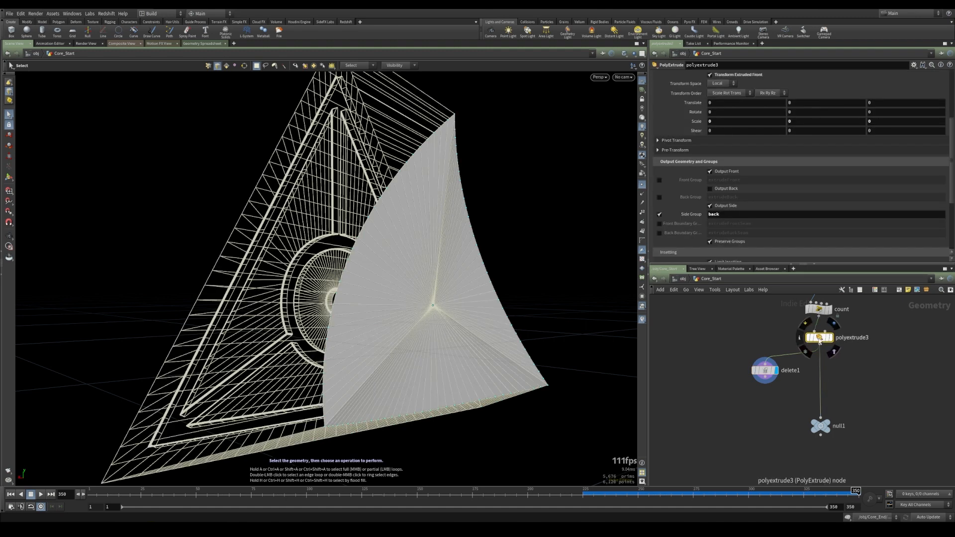
scroll(846, 159, "up", 5)
scroll(721, 145, "up", 1)
left_click_drag(717, 142, 626, 151)
type("20")
key("Return")
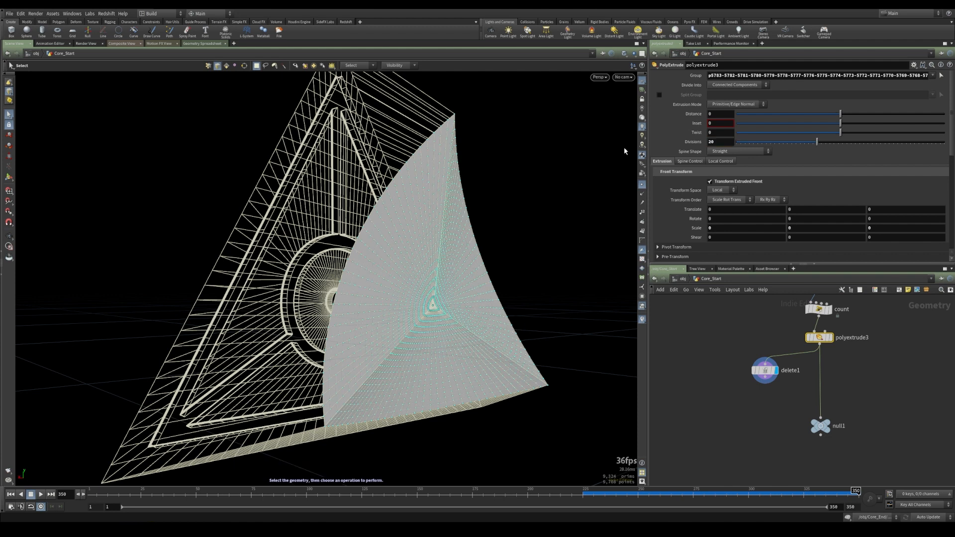
left_click(777, 371)
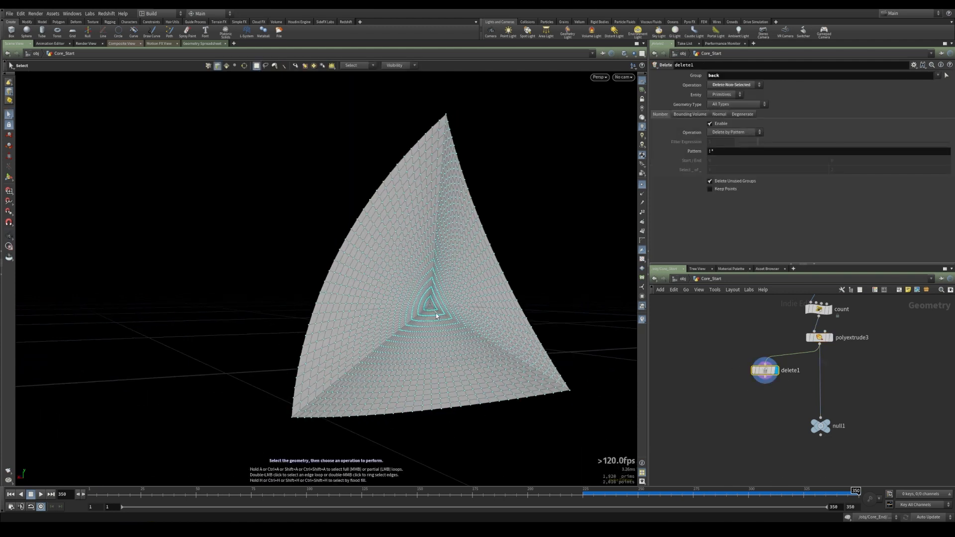
left_click_drag(443, 337, 429, 342, "alt")
left_click_drag(429, 341, 416, 342, "alt")
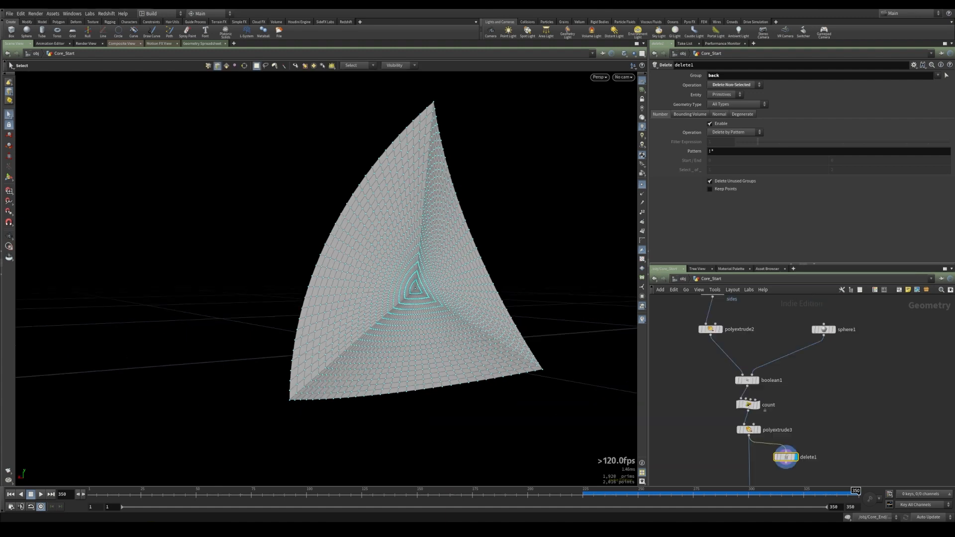
Show sphere1 as a template over the isolated back surface and compare their shapes from the side.
left_click_drag(404, 282, 387, 203, "alt")
key("s")
left_click(831, 330)
key("Escape")
key("s")
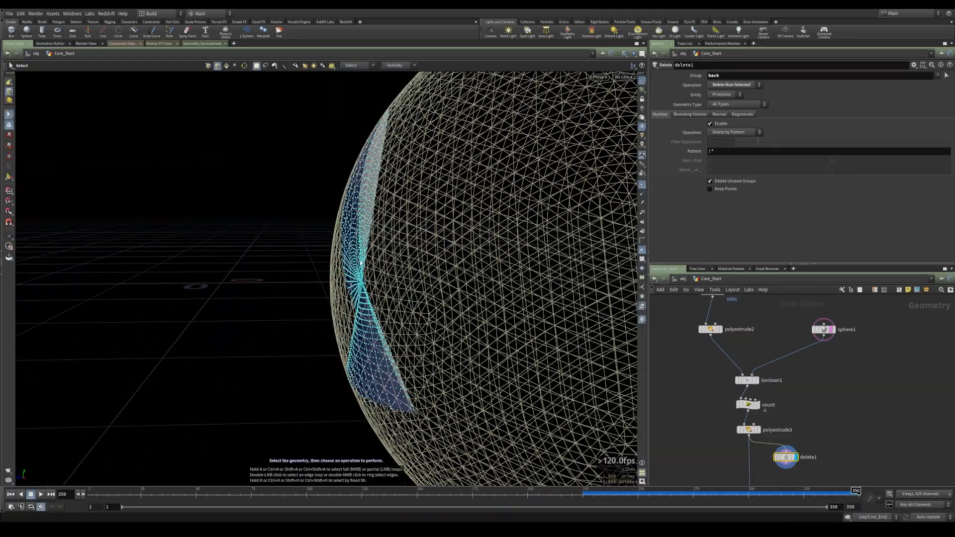
left_click_drag(393, 270, 365, 286, "alt")
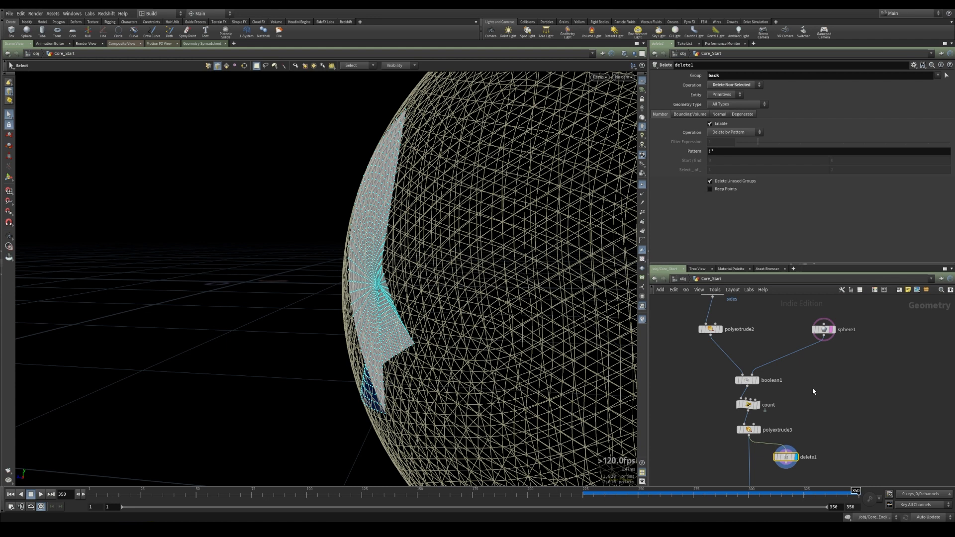
Add a Normal node fed by sphere1, display it, and set it to add normals to Points.
middle_click_drag(813, 390, 814, 378)
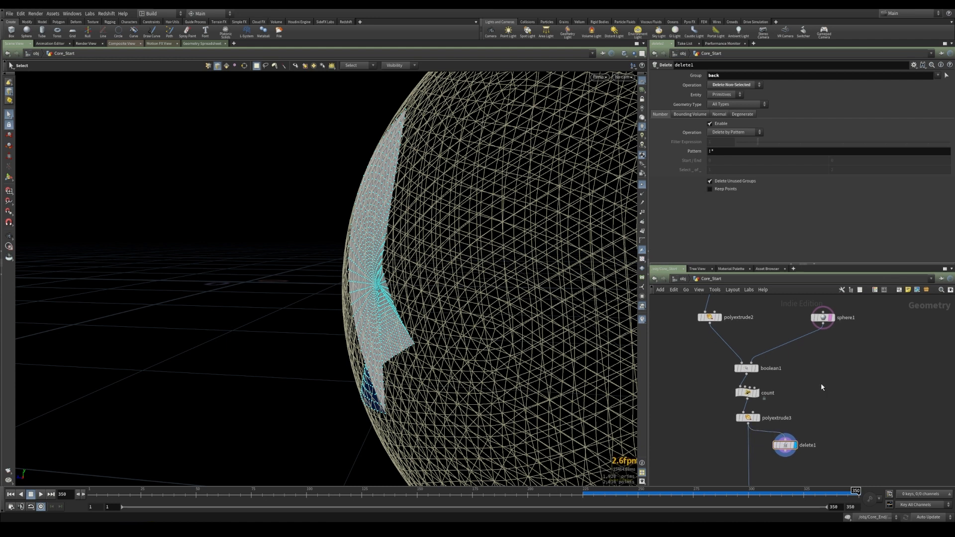
key("Tab")
type("fuse")
key("Return")
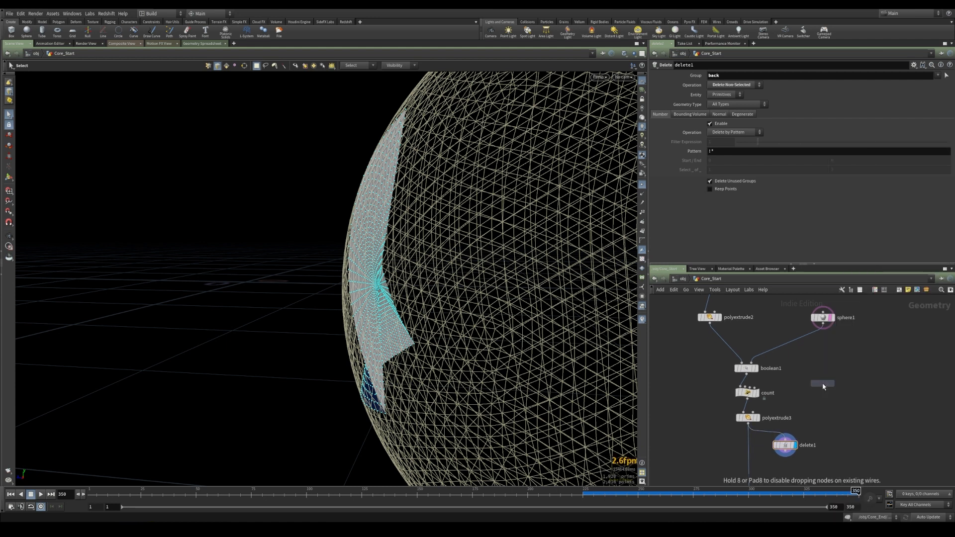
left_click(823, 384)
left_click(823, 324)
left_click(823, 372)
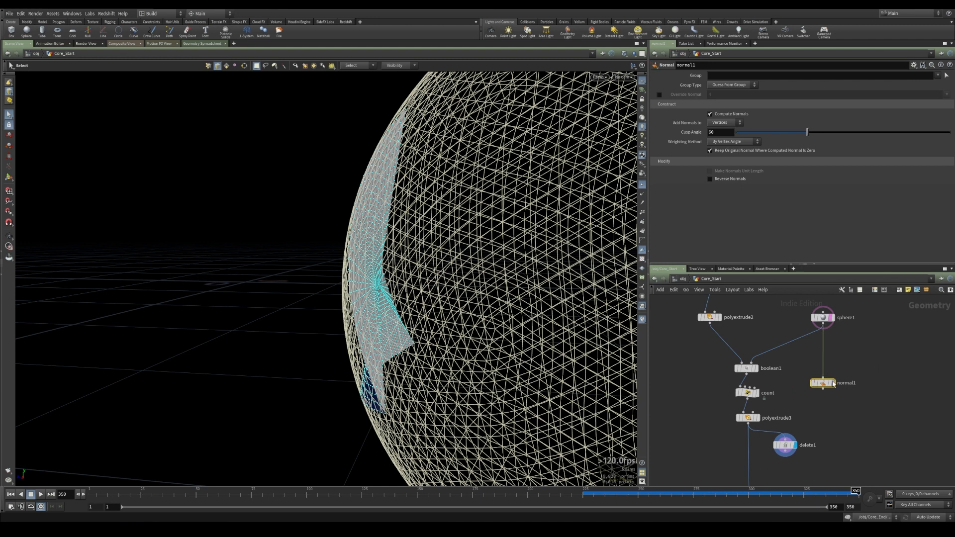
left_click(832, 383)
left_click(736, 126)
left_click(721, 125)
middle_click_drag(844, 431, 838, 390)
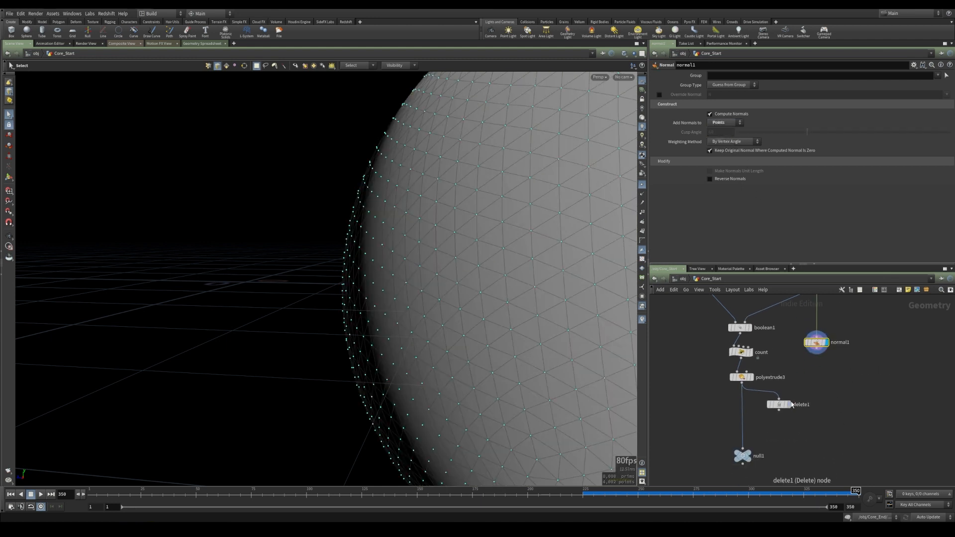
Add an Attribute Transfer node with delete1 as its first input and normal1 as its second, and display its result.
left_click(790, 405)
mouse_move(356, 320)
left_mouse_down("alt")
mouse_move(337, 313)
mouse_move(348, 305)
left_mouse_up("alt")
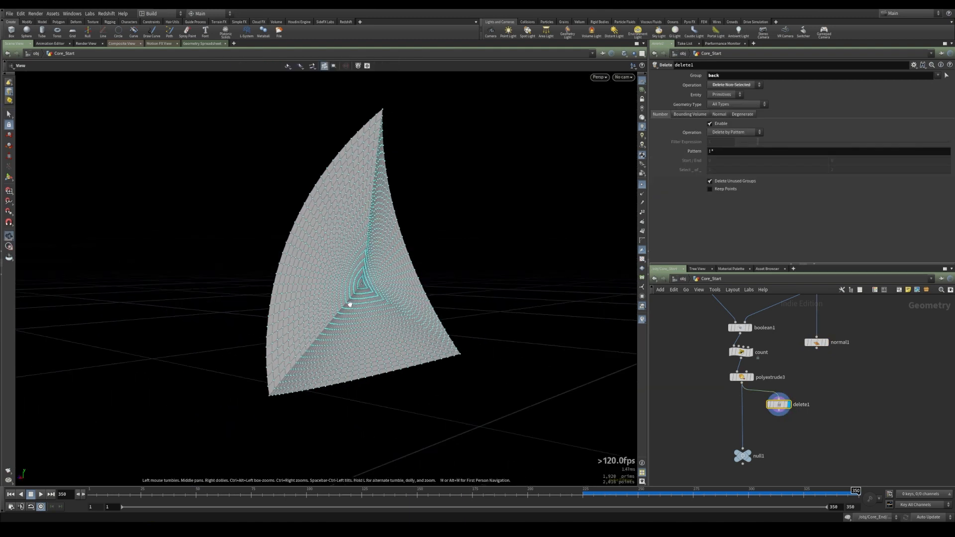
key("Tab")
type("transfer")
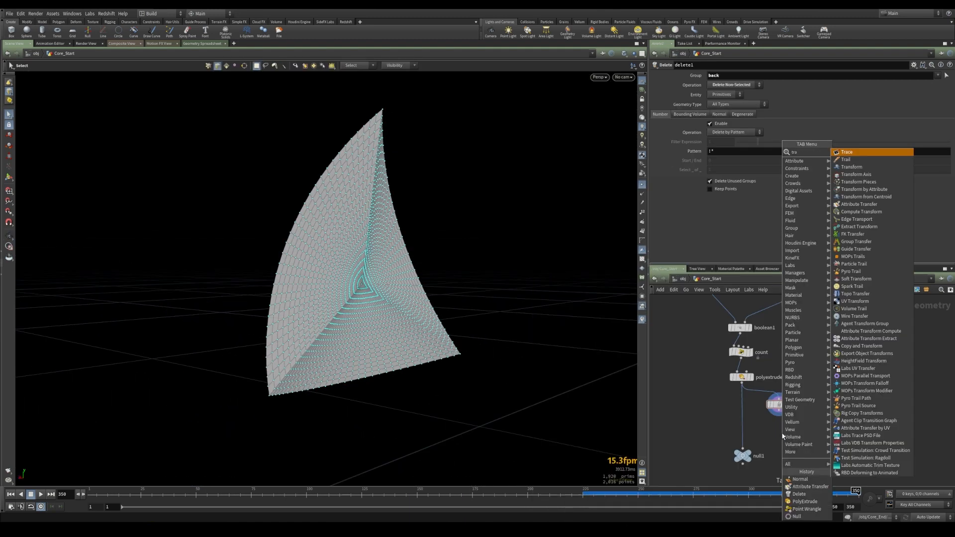
key("Return")
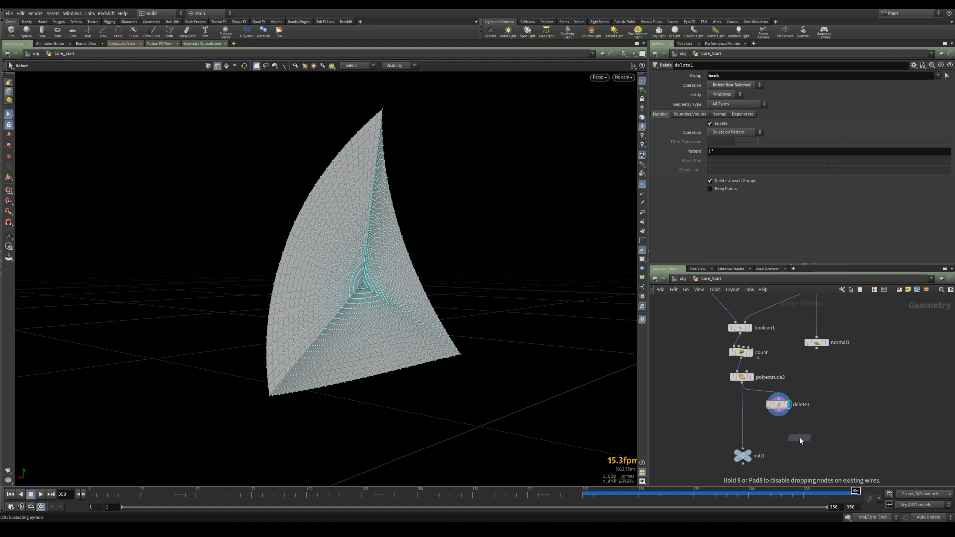
left_click(801, 441)
left_click(779, 416)
left_click(796, 427)
left_click(817, 351)
left_click(806, 430)
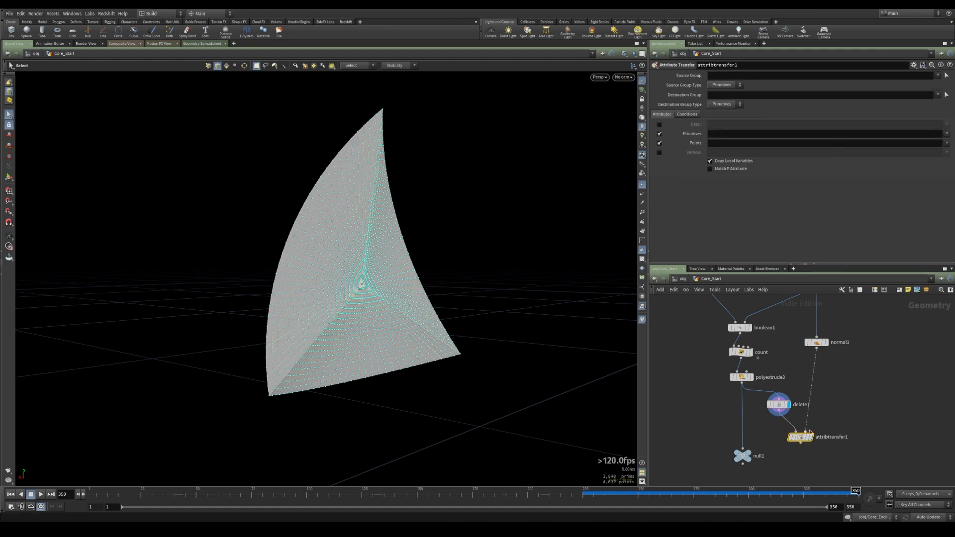
left_click(811, 437)
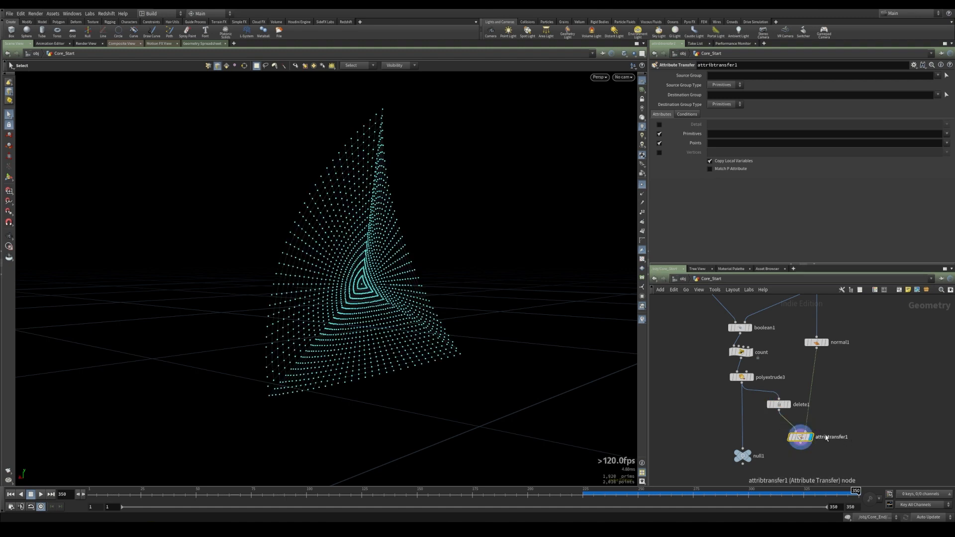
Limit attribtransfer1 to the point attribute N with primitive transfer disabled, and show the point normals to check their direction.
left_click(659, 135)
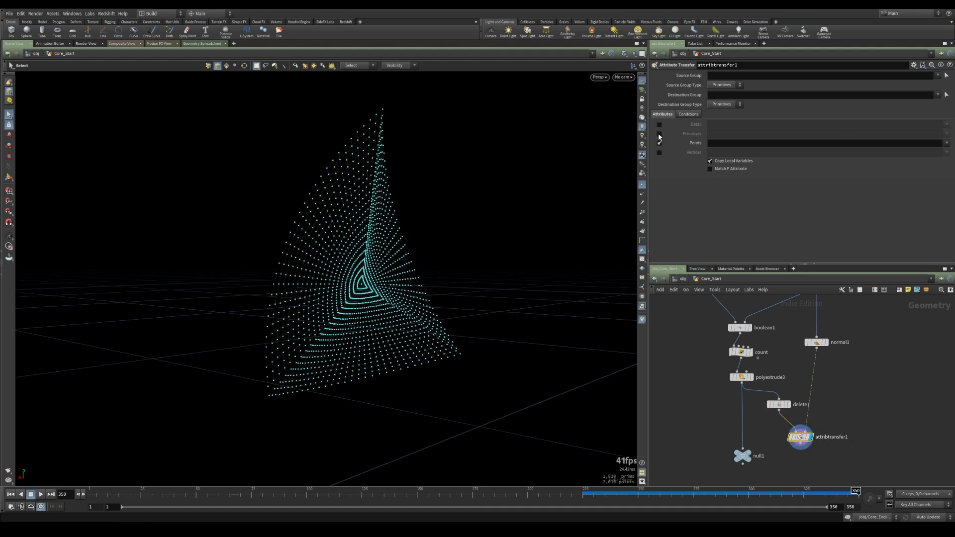
left_click(737, 143)
key("Return")
left_click(642, 194)
left_click_drag(378, 215, 452, 216)
key("s")
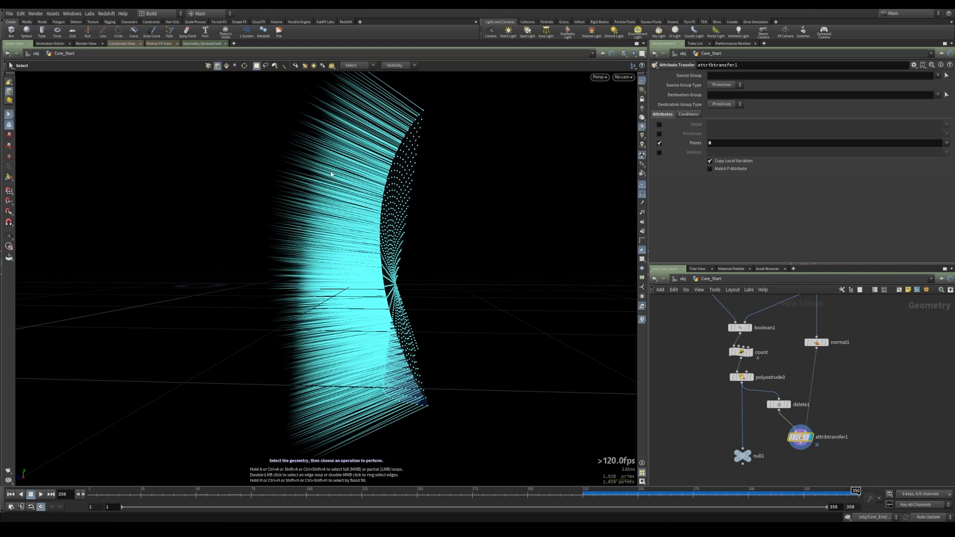
left_click_drag(383, 246, 330, 253, "alt")
Add a Ray node projecting the attribtransfer1 surface onto the normal1 sphere, and display its result.
middle_click_drag(823, 477, 810, 441)
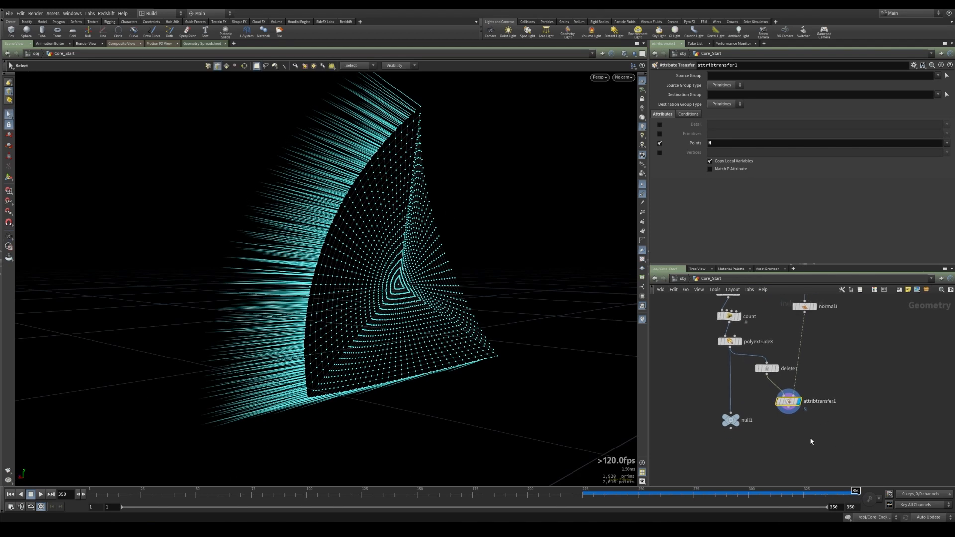
key("Tab")
key("Return")
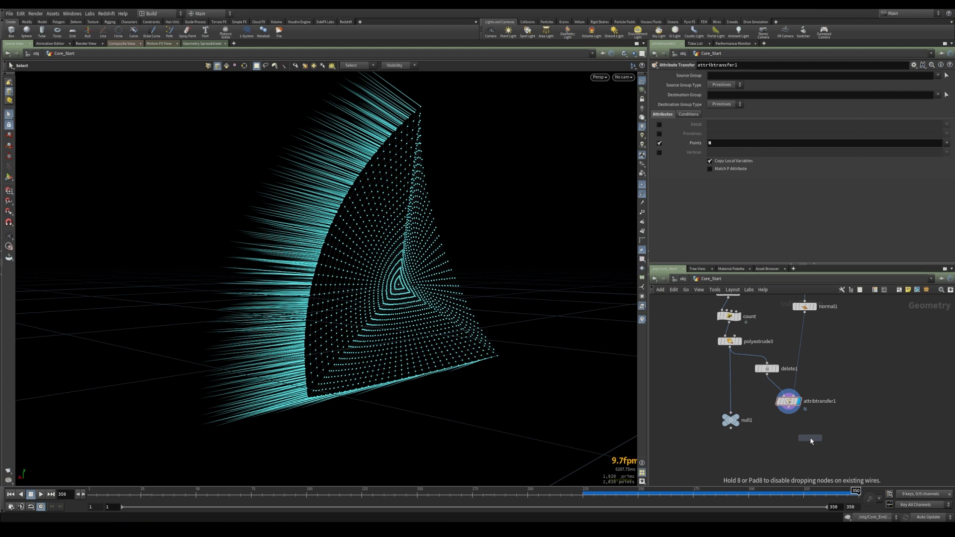
left_click(801, 427)
left_click_drag(789, 410, 810, 432)
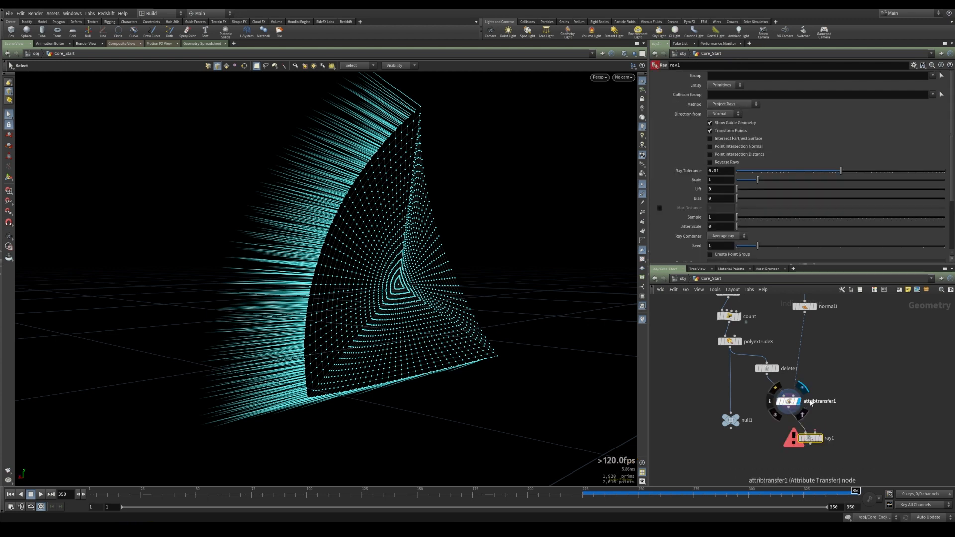
middle_click_drag(835, 358, 821, 373)
left_click(792, 329)
left_click(802, 446)
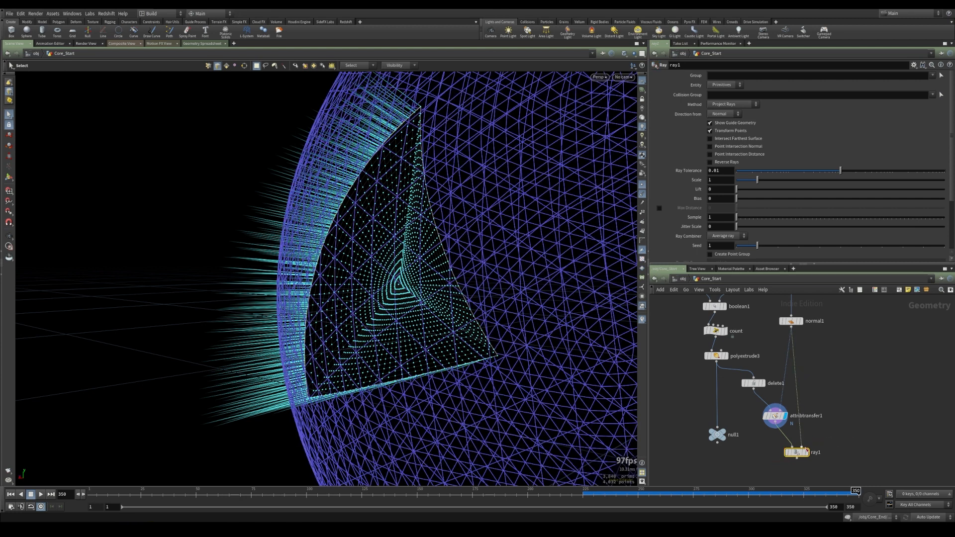
middle_click_drag(802, 469, 805, 421)
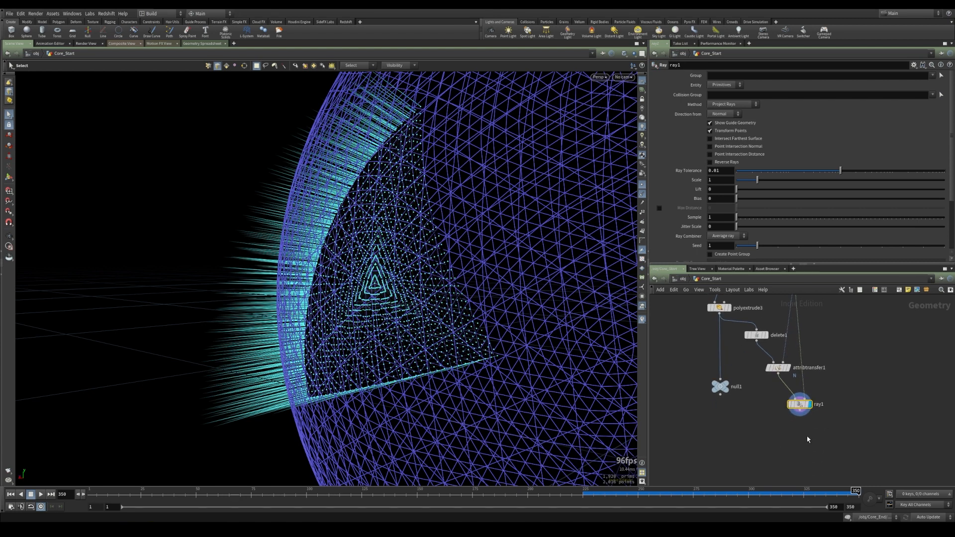
Add a Null node after ray1 and display its result.
left_click(808, 440)
key("Tab")
type("null")
key("Return")
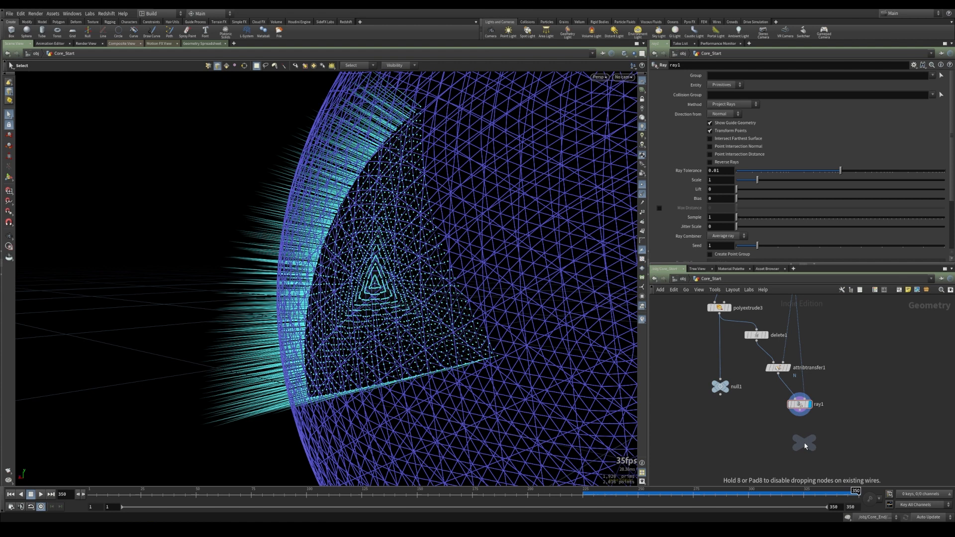
left_click(805, 445)
left_click(813, 434)
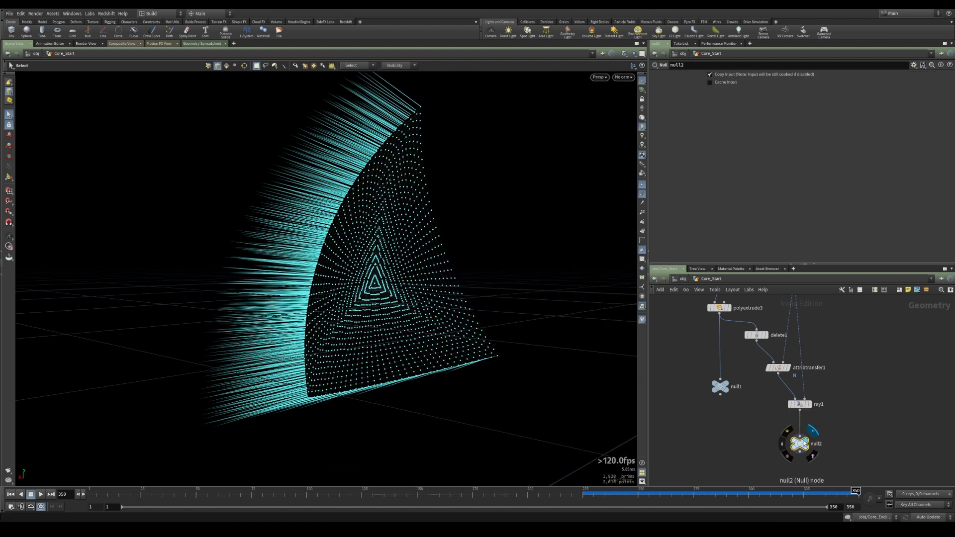
Hide the points and point normals and inspect the projected back surface as a wireframe.
left_click(642, 185)
left_click(642, 194)
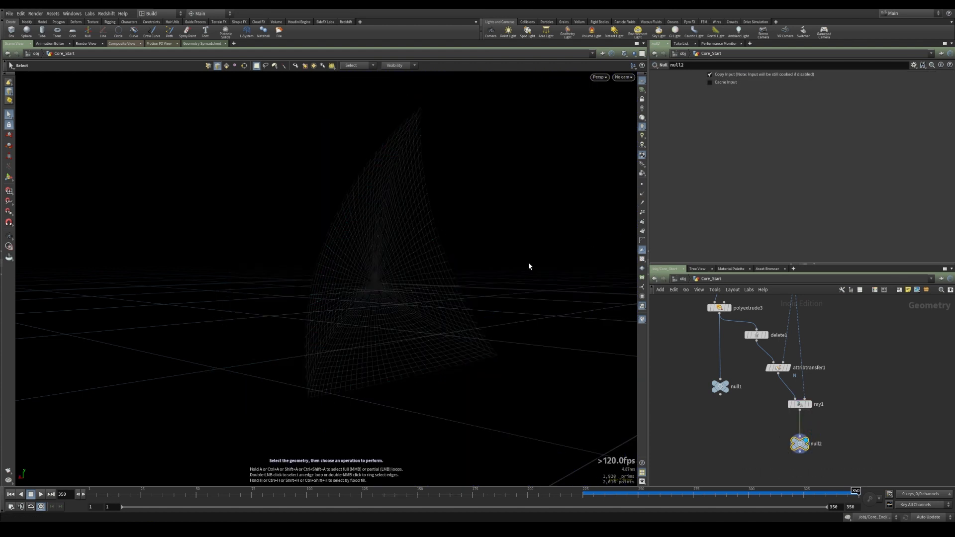
key("w")
left_click_drag(393, 292, 364, 290, "alt")
Insert a Smooth node between ray1 and null2 and display its result.
middle_click_drag(768, 457, 761, 433)
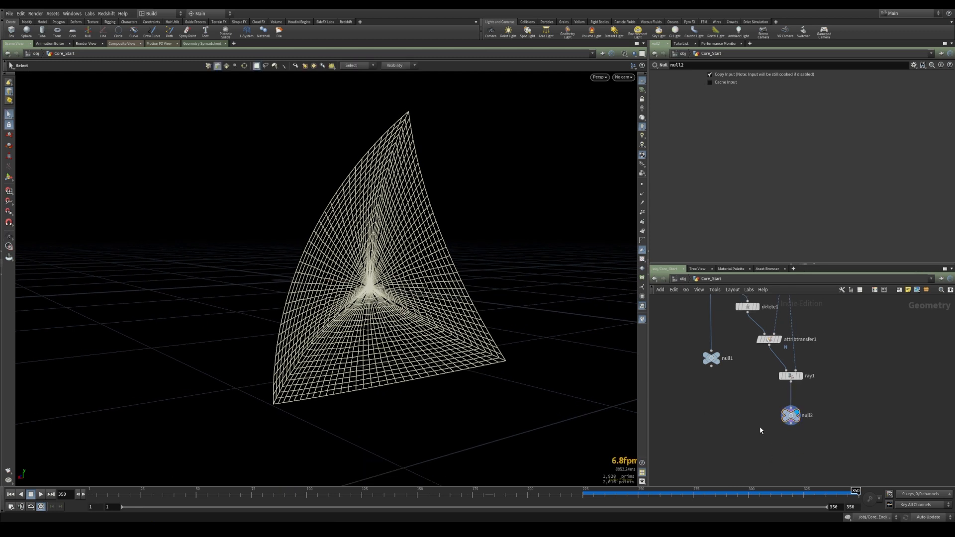
key("Tab")
type("switch")
key("Return")
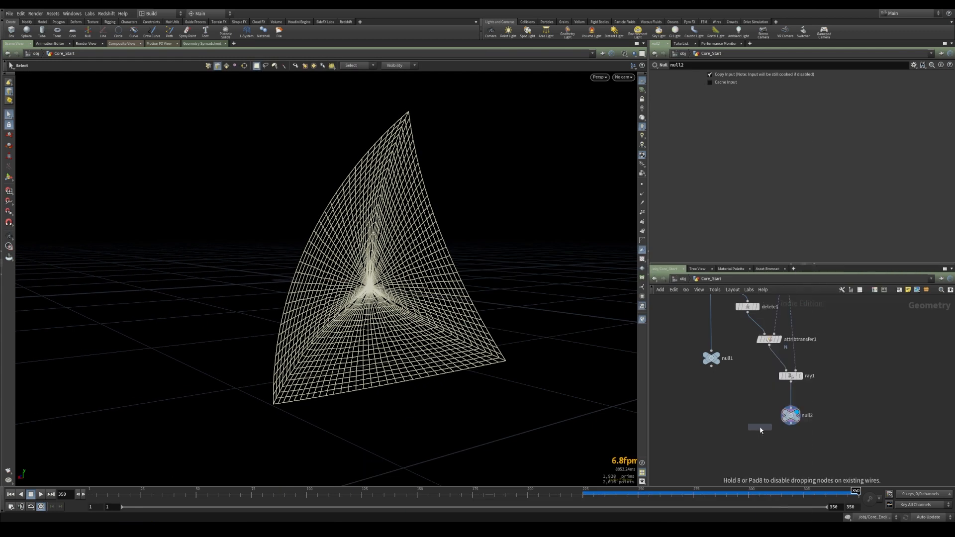
left_click(792, 397)
left_click(802, 402)
Set the strength of smooth1 to 50 and compare the surface with the unsmoothed ray1 result.
left_click_drag(389, 322, 385, 308, "alt")
key("shift+w")
key("shift+w")
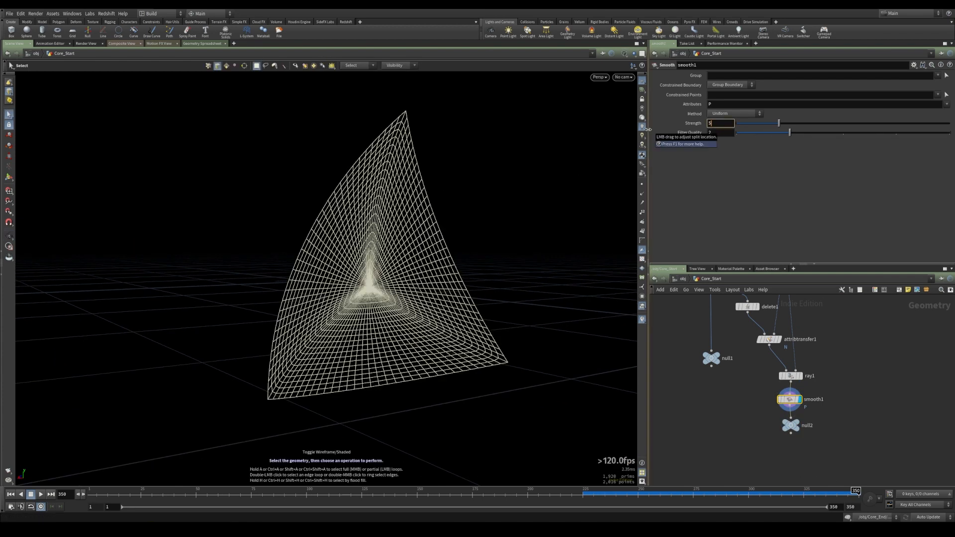
key("Return")
left_click(801, 377)
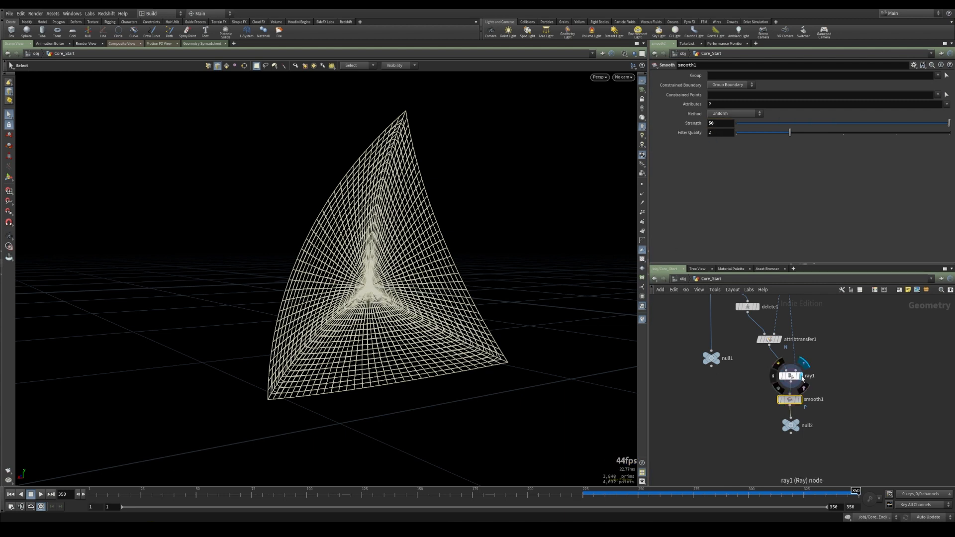
left_click(800, 400)
key("Escape")
mouse_move(308, 304)
left_mouse_down()
mouse_move(394, 345)
mouse_move(507, 312)
mouse_move(293, 314)
left_mouse_up()
key("s")
Insert a Normal node between smooth1 and null2 and check the shaded back surface.
key("Tab")
type("merge")
key("Return")
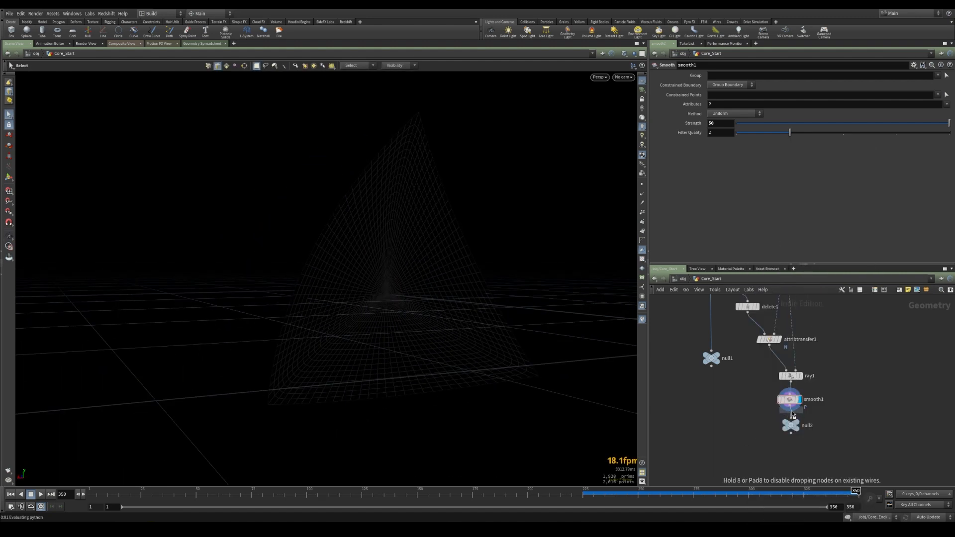
left_click(793, 416)
key("Escape")
left_click_drag(420, 344, 335, 363)
left_click(750, 423)
left_click_drag(406, 319, 486, 305)
key("s")
Delete the null1 node below polyextrude3.
middle_click_drag(687, 359, 687, 404)
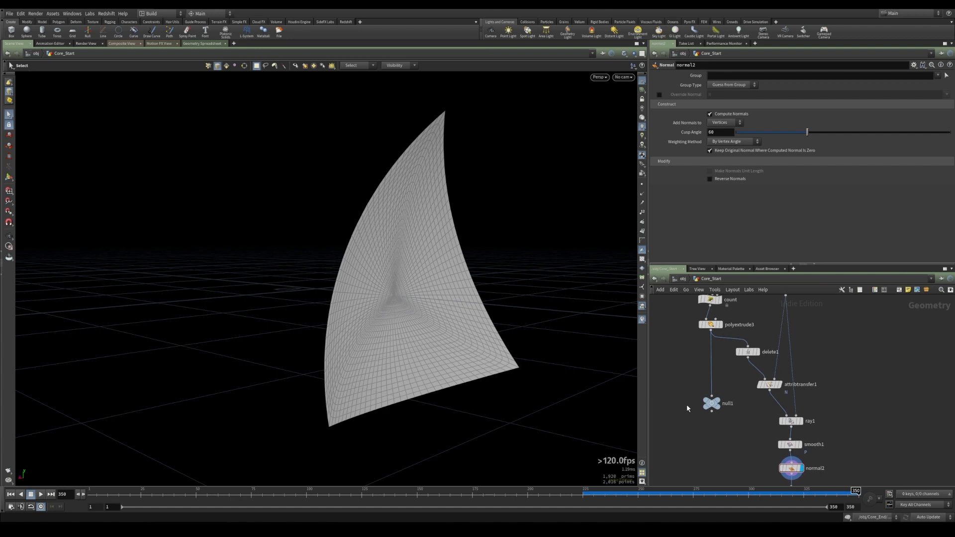
left_click_drag(719, 444, 725, 446)
key("Delete")
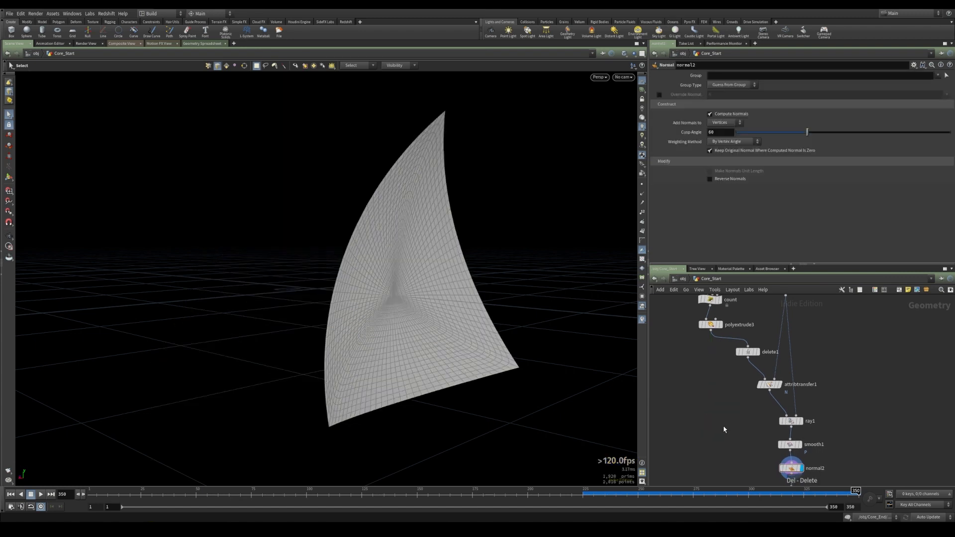
Duplicate delete1 as a second branch from polyextrude3, display the copy, and set its operation to Delete Selected.
left_click(746, 352)
left_click_drag(747, 353, 697, 371, "alt")
left_click(707, 371)
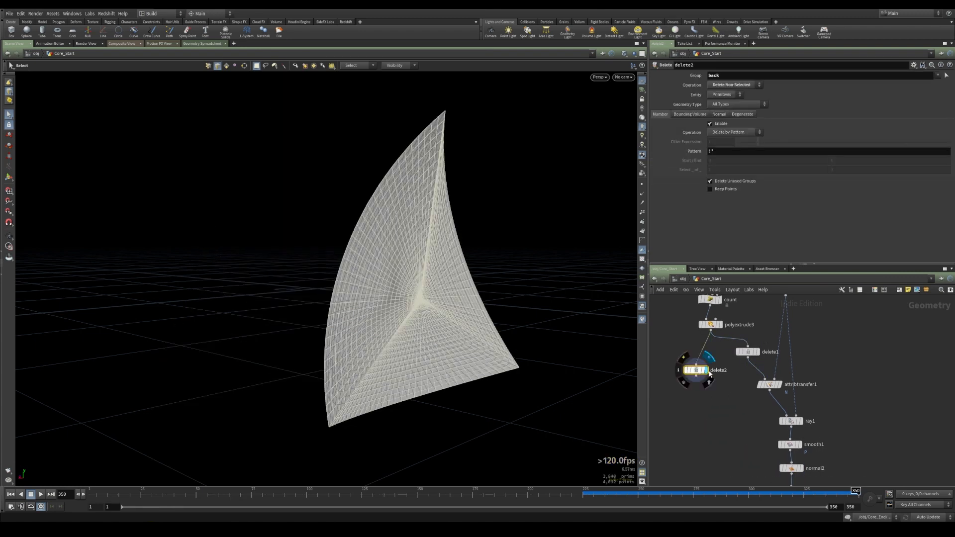
left_click(742, 85)
left_click(738, 95)
Add a Merge node below both branches and connect delete2 and normal2 to it.
middle_click_drag(711, 463, 740, 411)
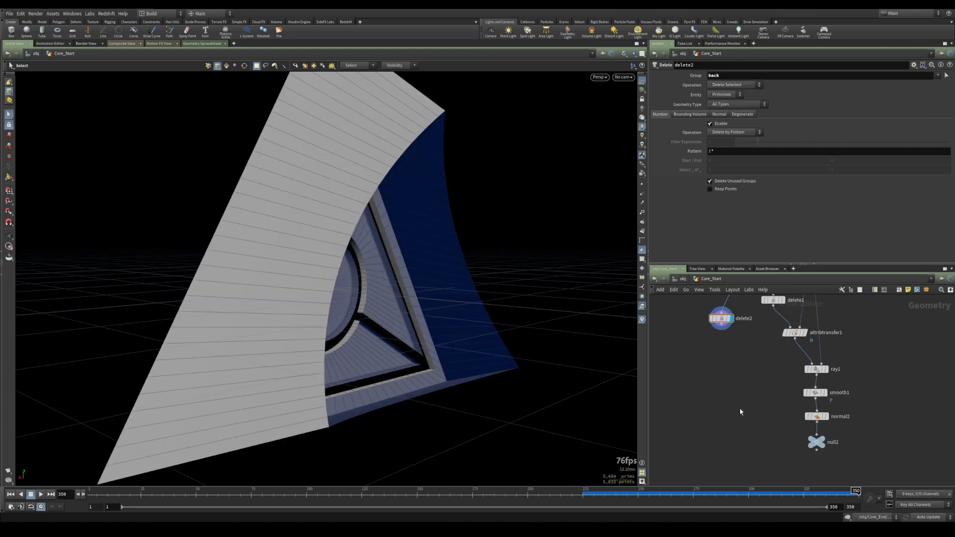
key("Tab")
type("mre")
key("BackSpace")
key("BackSpace")
type("er")
key("Return")
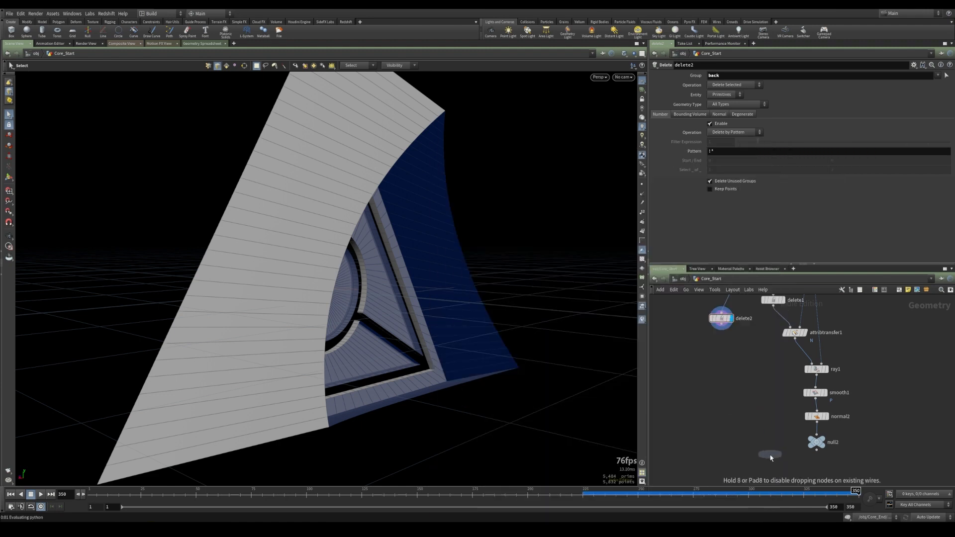
left_click(776, 471)
left_click_drag(720, 330, 772, 456)
left_click(816, 424)
left_click(777, 465)
Delete null2, display merge2, and inspect the combined core piece from the front and back.
left_click(817, 443)
key("Delete")
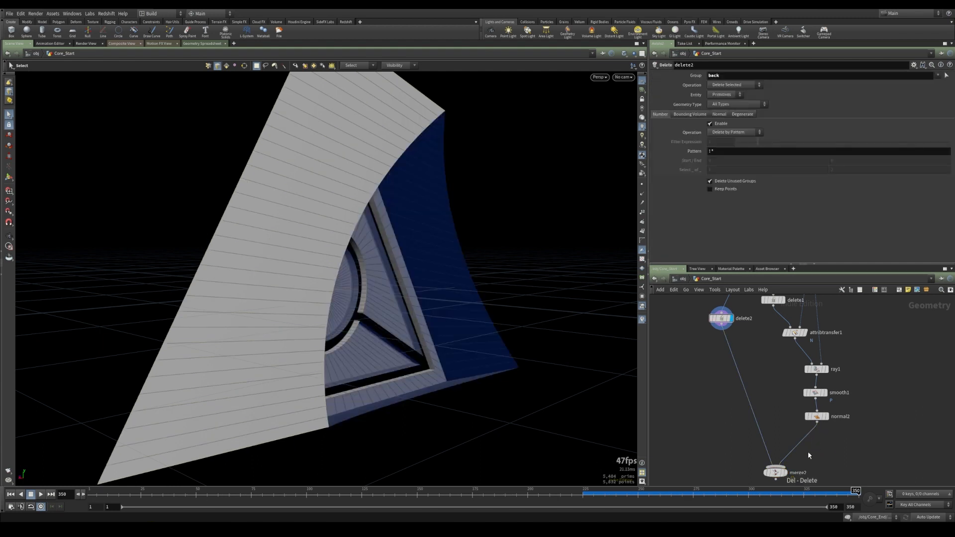
left_click(787, 473)
left_click(774, 476)
left_click_drag(563, 321, 332, 332, "alt")
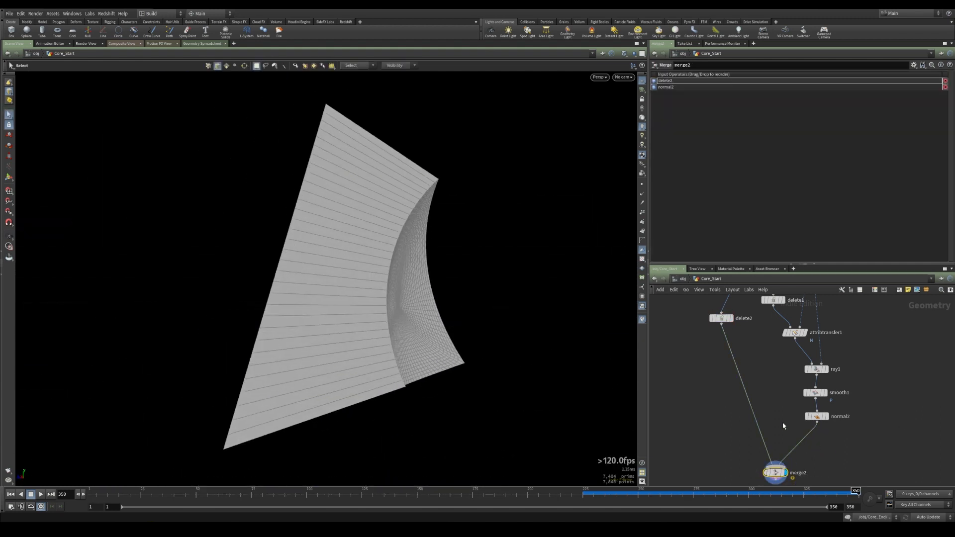
middle_click_drag(771, 393, 775, 393)
left_click_drag(372, 356, 562, 322, "alt")
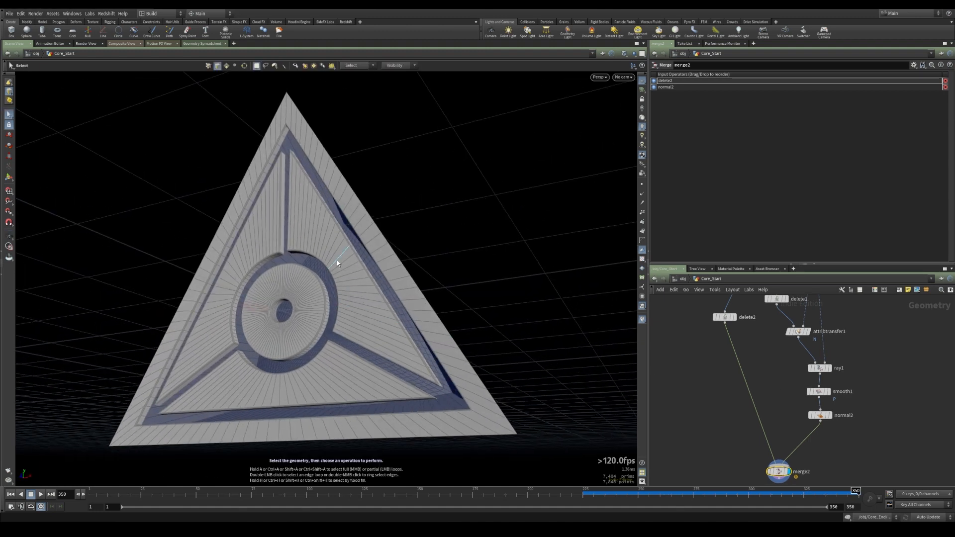
left_click_drag(390, 266, 493, 212, "alt")
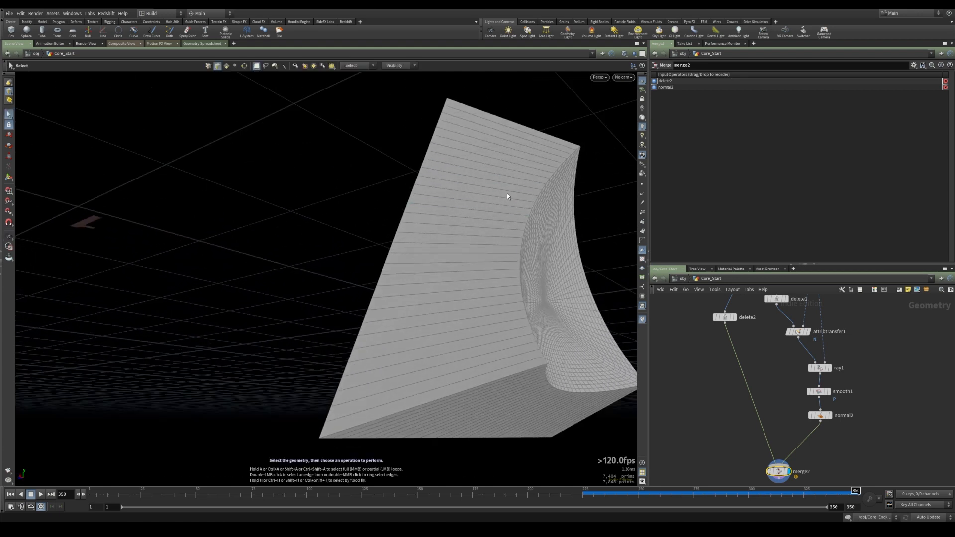
Rearrange the network by spacing out the back-surface branch and moving sphere1 and its Normal node farther from the boolean chain.
scroll(745, 357, "down", 5)
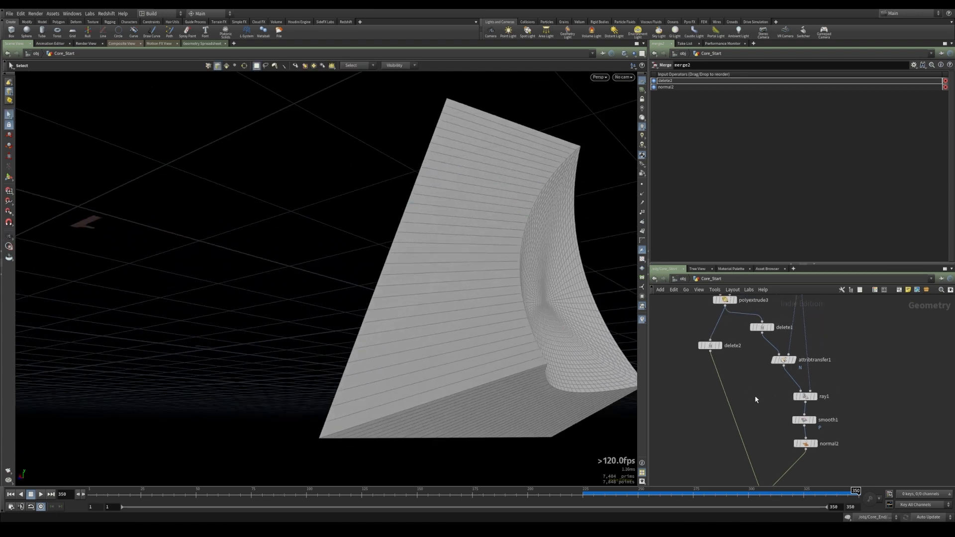
left_click_drag(746, 357, 781, 398)
middle_click_drag(749, 378, 746, 426)
left_click_drag(776, 325, 813, 377)
left_click_drag(749, 365, 769, 364)
left_click_drag(762, 389, 779, 392)
middle_click_drag(780, 390, 811, 441)
left_click_drag(807, 335, 843, 343)
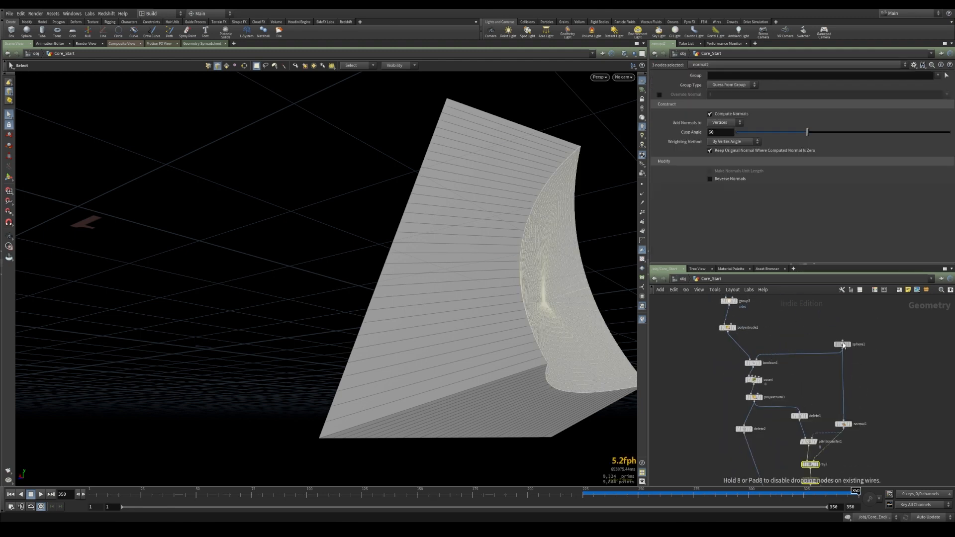
Tidy the node network by realigning the modelling chain, the boolean and sphere1 branches, and the row of circle nodes.
middle_click_drag(791, 428, 791, 361)
left_click_drag(743, 360, 720, 346)
left_click_drag(777, 362, 831, 444)
left_click_drag(842, 355, 820, 354)
middle_click_drag(796, 423, 817, 416)
left_click_drag(787, 459, 776, 444)
middle_click_drag(776, 319, 786, 464)
left_click_drag(785, 450, 753, 427)
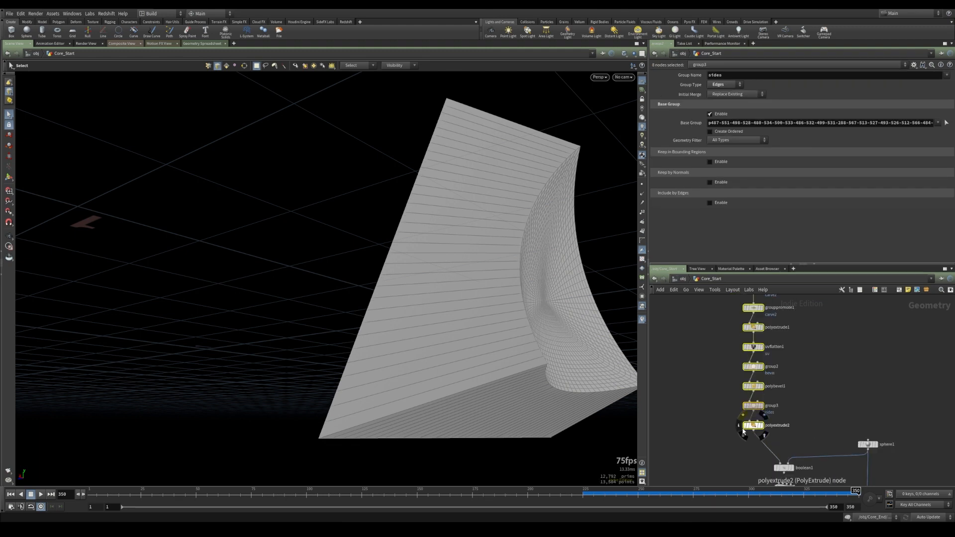
middle_click_drag(761, 348, 766, 428)
left_click_drag(746, 398, 767, 380)
middle_click_drag(767, 329, 755, 393)
left_click_drag(851, 303, 926, 398)
middle_click_drag(846, 348, 839, 413)
scroll(839, 413, "down", 2)
left_click_drag(891, 329, 683, 318)
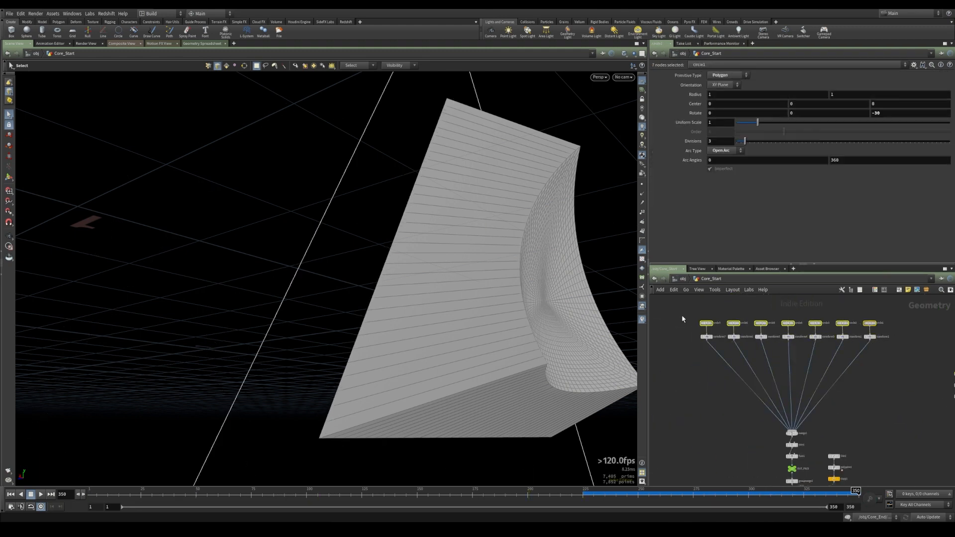
Add a Delete node below merge2, display it, and set its group to back.
middle_click_drag(781, 438, 796, 343)
scroll(796, 368, "up", 3)
left_click(810, 428)
middle_click_drag(799, 388, 792, 349)
key("Tab")
type("del")
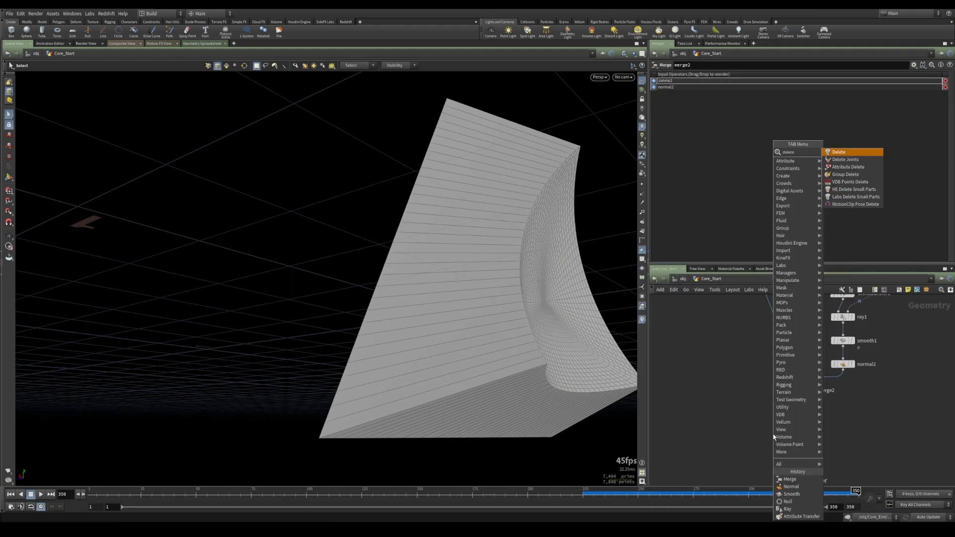
key("Return")
left_click(777, 440)
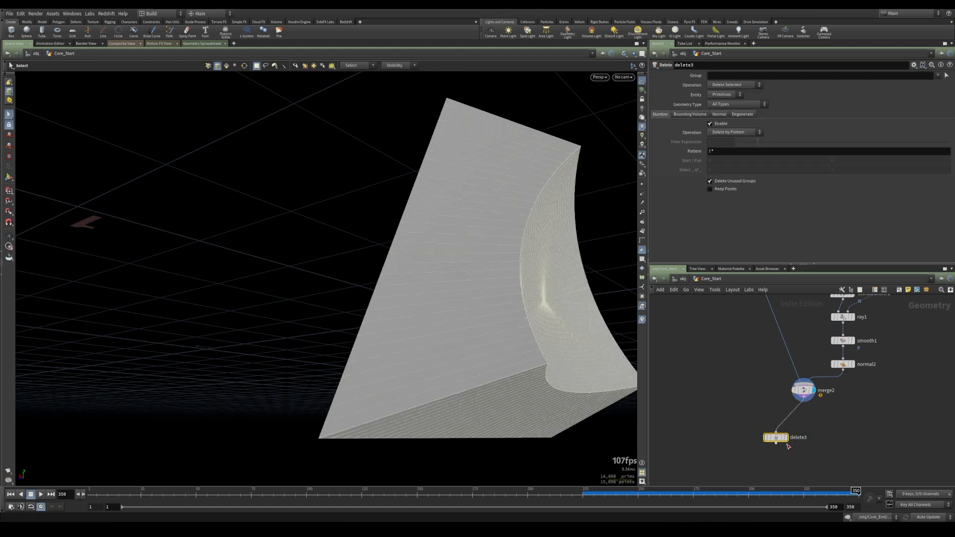
left_click(941, 84)
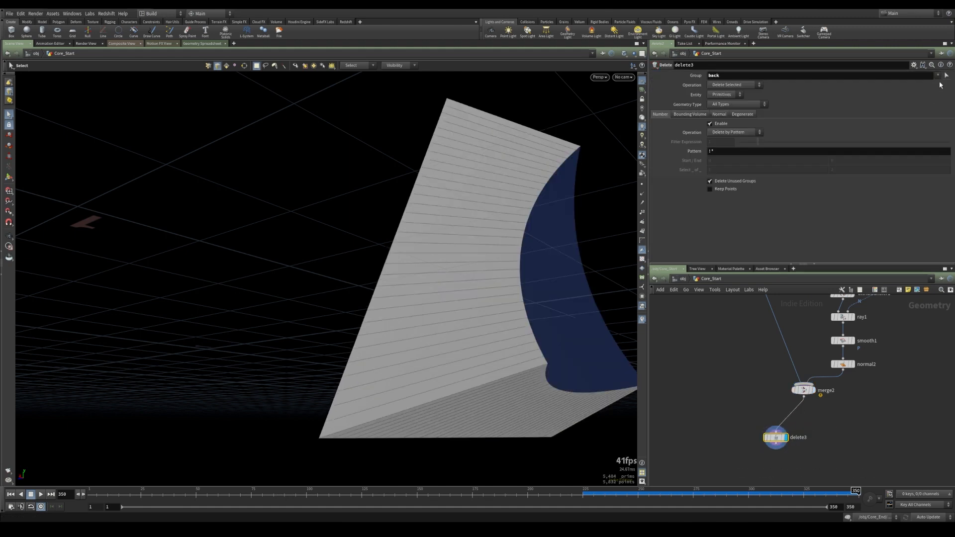
Inspect the piece with its back removed, and display polyextrude1 to check what that extrusion produces.
left_click_drag(518, 279, 479, 327, "alt")
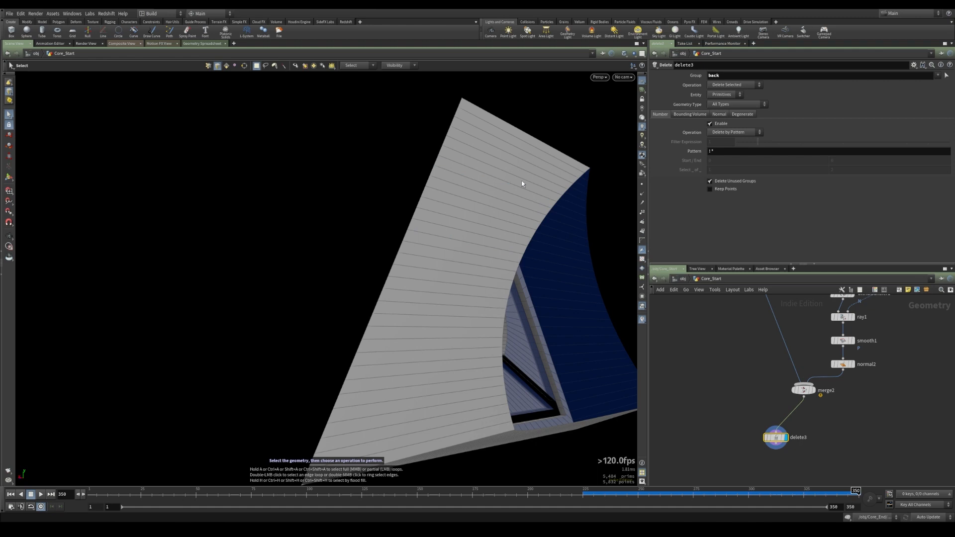
scroll(748, 428, "down", 4)
scroll(766, 347, "up", 5)
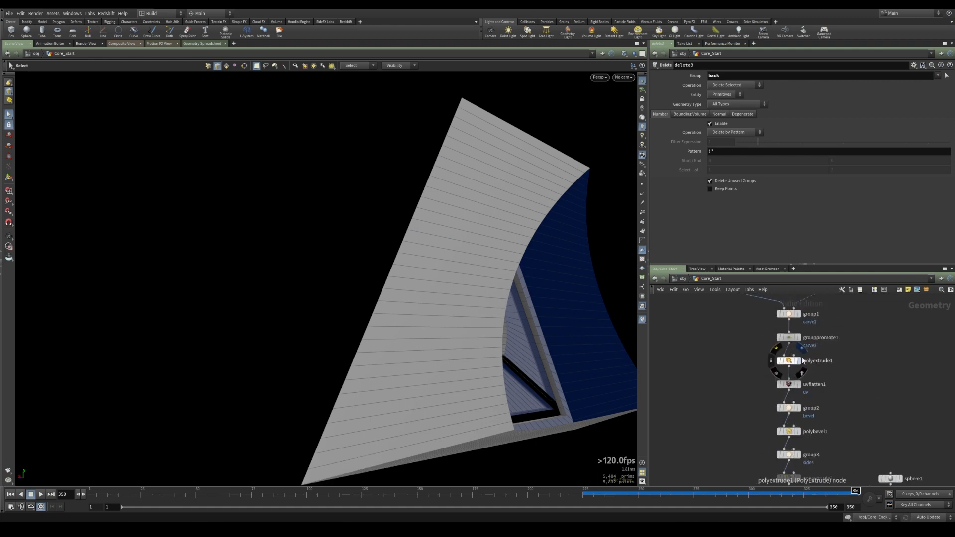
left_click(799, 360)
left_click(792, 362)
middle_click_drag(747, 418, 743, 341)
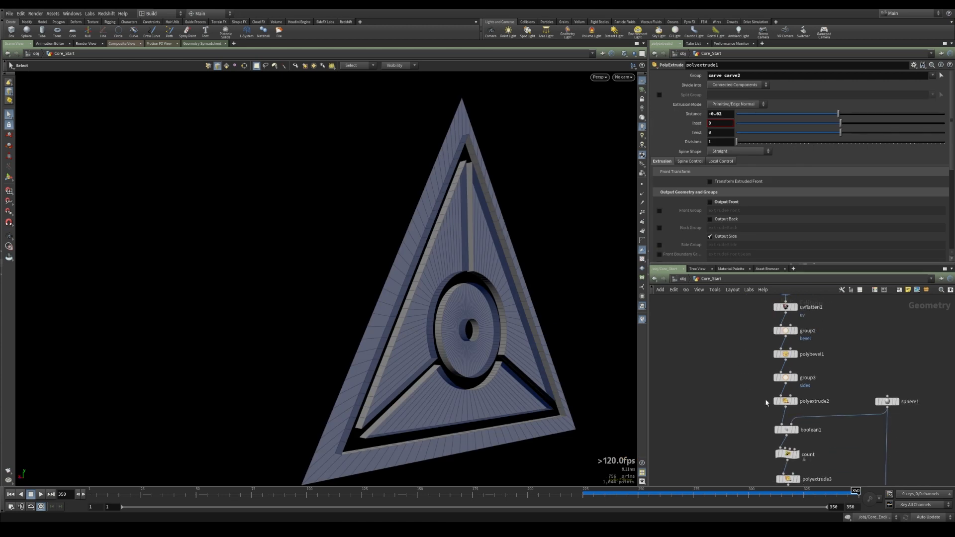
Display polyextrude2, view its extruded sides, and enable its side group output with the name side.
left_click(795, 401)
left_click(786, 401)
key("Escape")
left_click_drag(418, 316, 515, 311)
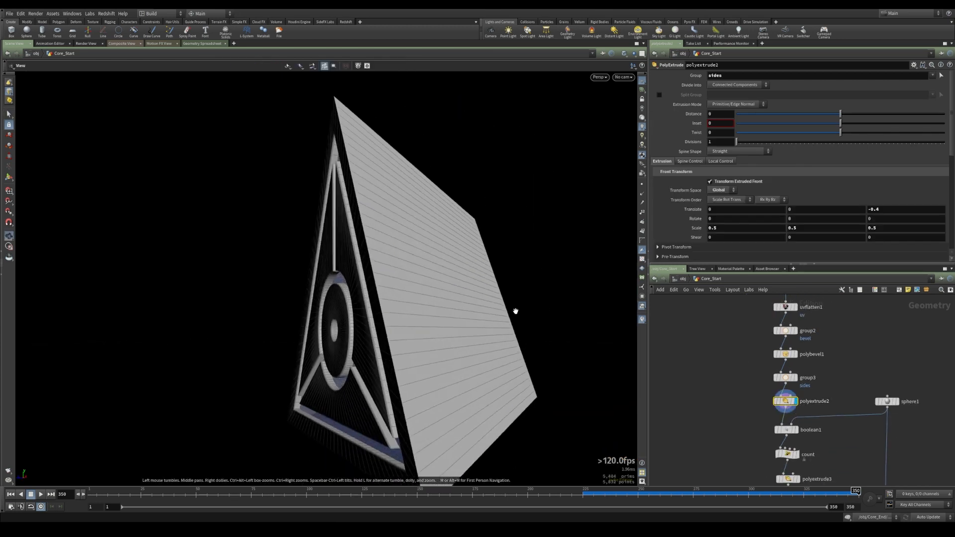
left_click_drag(481, 342, 392, 315)
key("s")
scroll(666, 229, "down", 3)
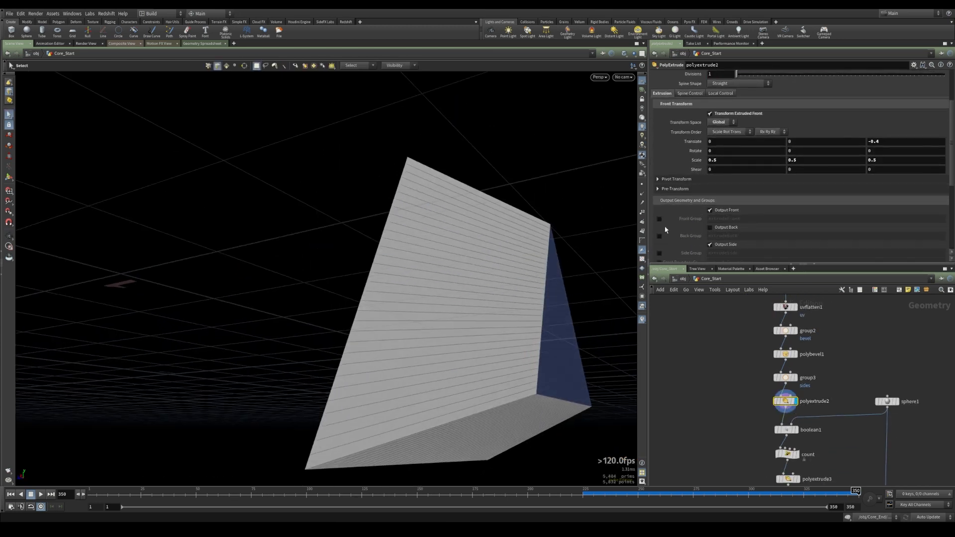
scroll(666, 229, "down", 2)
left_click(659, 225)
left_click_drag(746, 224, 600, 238)
type("side")
key("Return")
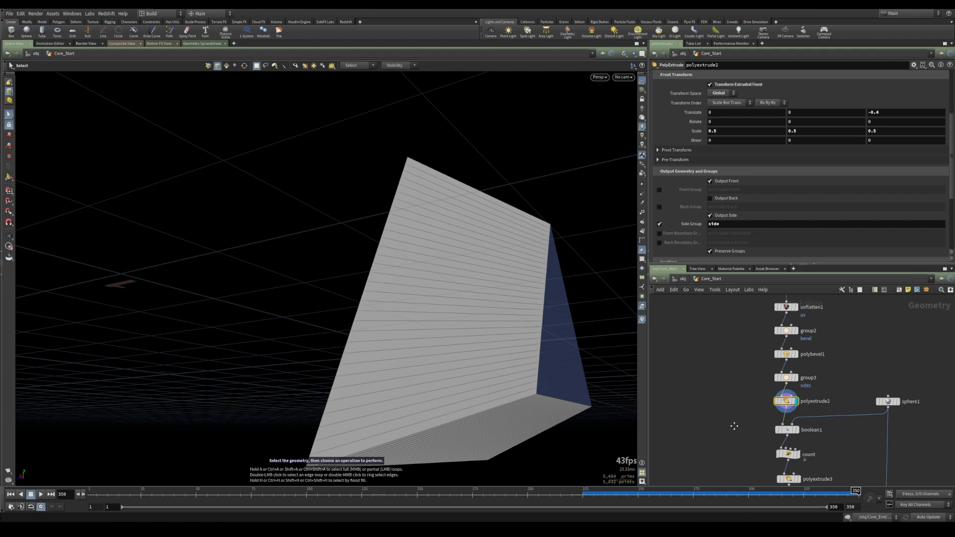
Display delete3 again, add the side group to its group list, move the node aside, and check the remaining front.
scroll(717, 430, "down", 10)
middle_click_drag(719, 413, 714, 345)
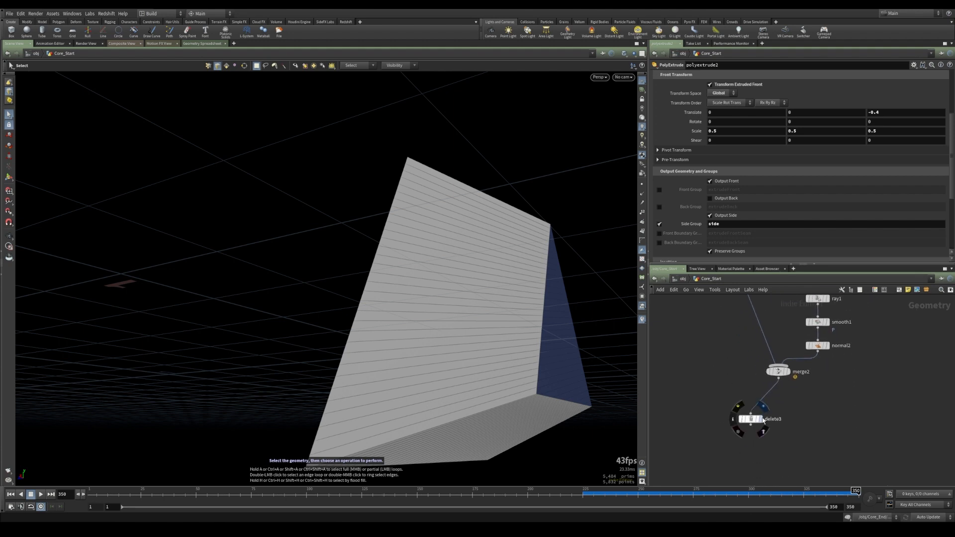
left_click(760, 419)
left_click(751, 419)
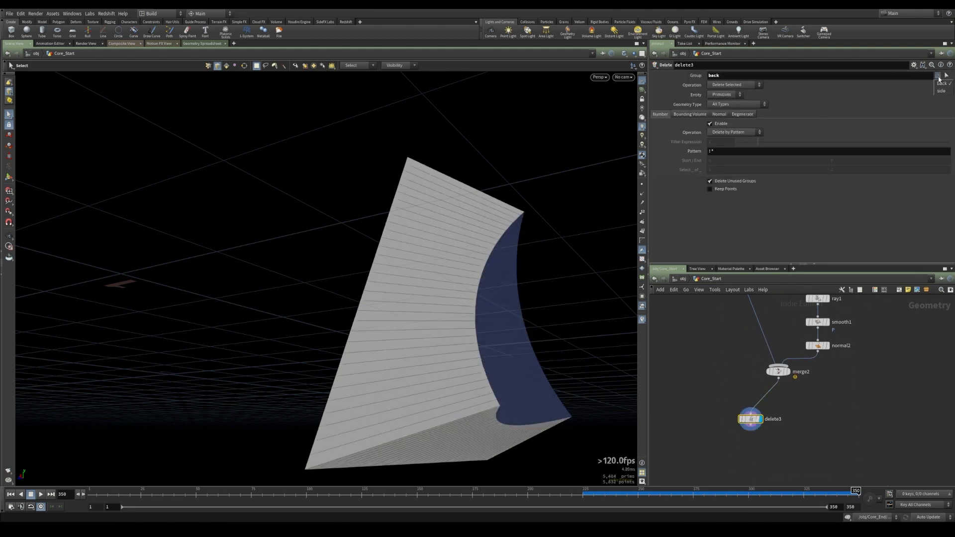
left_click(942, 92)
left_click_drag(750, 418, 722, 407)
left_click_drag(381, 324, 314, 232, "alt")
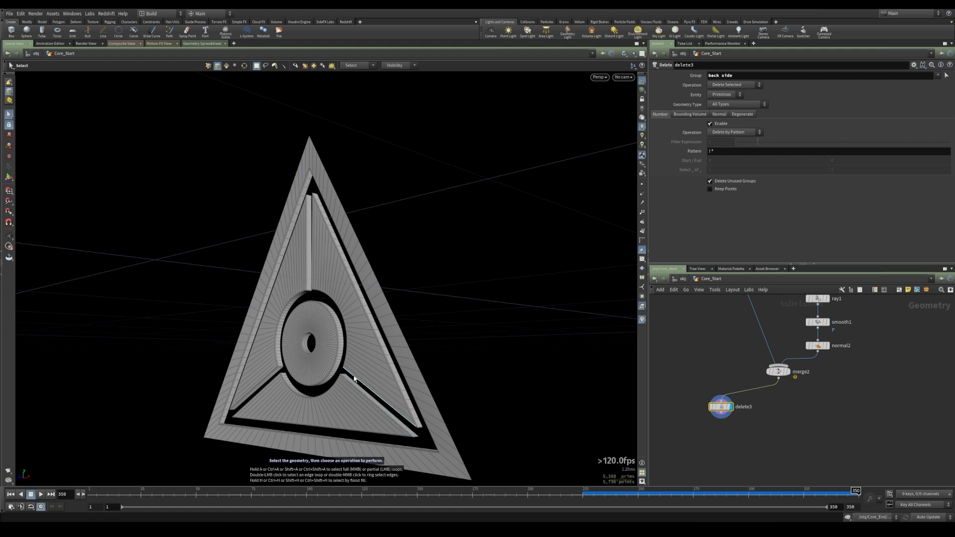
Duplicate delete3 as a second branch from merge2, set the copy to Delete Non-Selected, check it, and save the scene.
left_click_drag(722, 407, 819, 414, "alt")
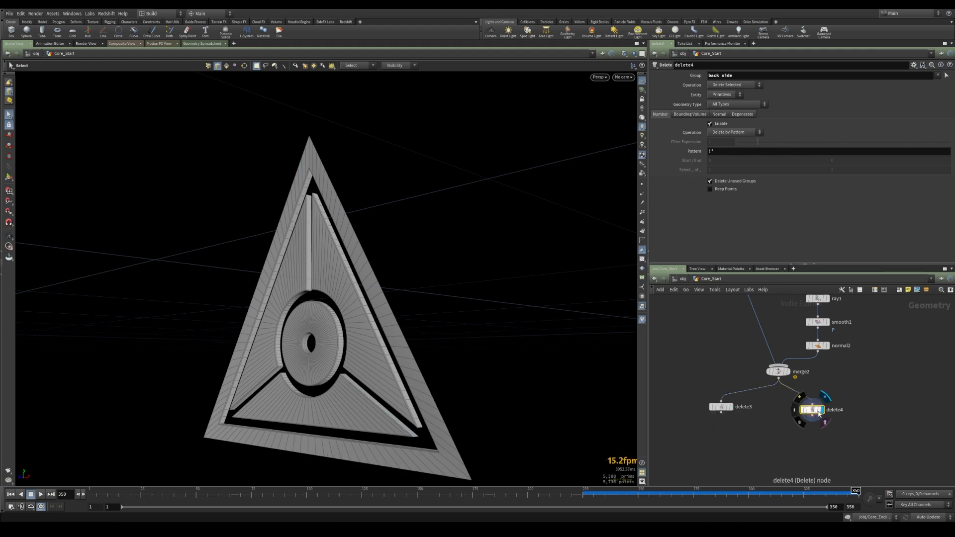
left_click(736, 85)
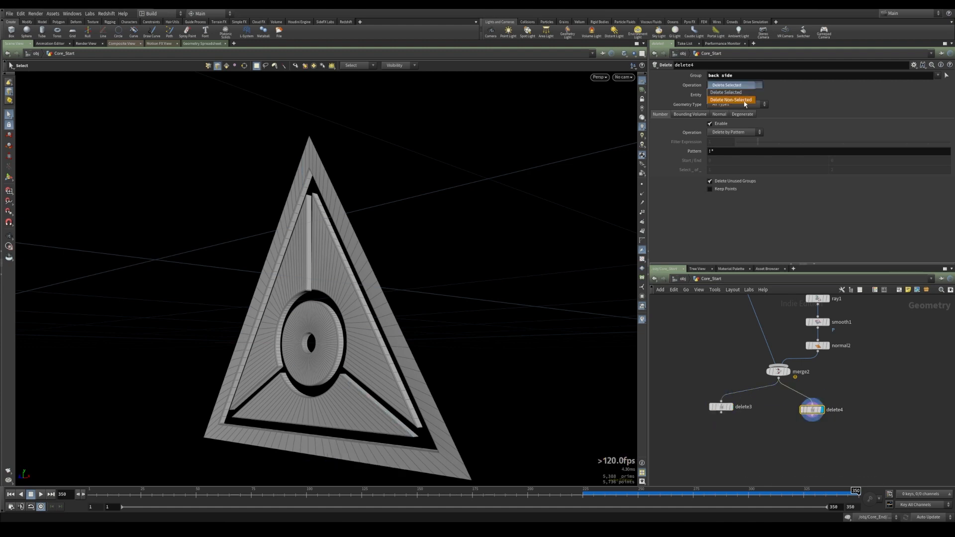
left_click(736, 99)
left_click_drag(461, 291, 399, 288)
key("s")
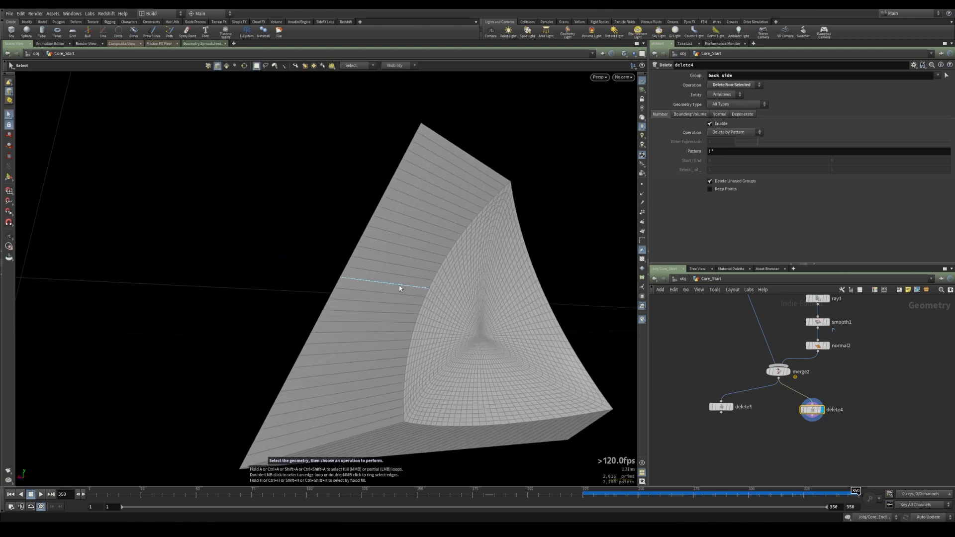
left_click_drag(396, 245, 373, 291, "alt")
key("ctrl+s")
Add a UV Flatten node below delete4, display it, and show its UV layout beside the model.
middle_click_drag(842, 455, 832, 449)
key("Tab")
type("null")
key("Return")
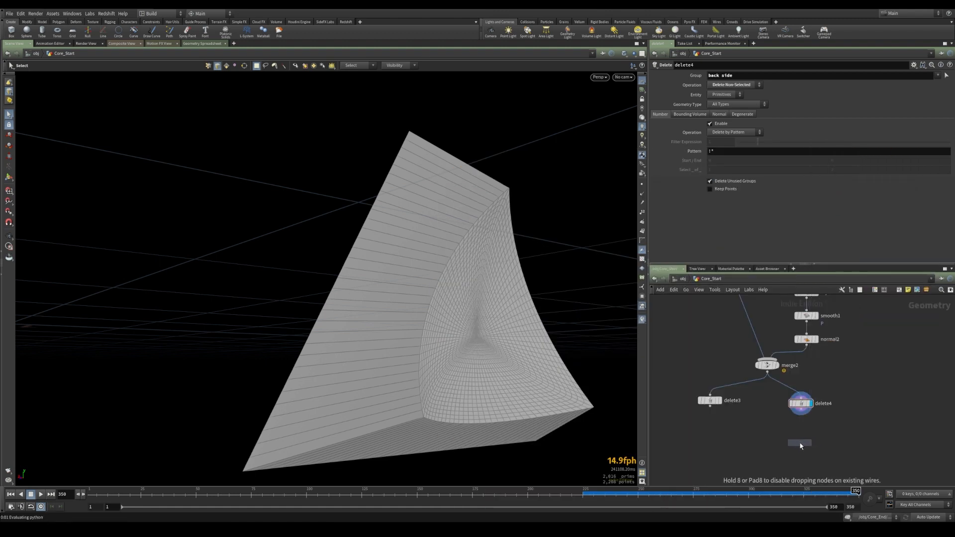
left_click(800, 443)
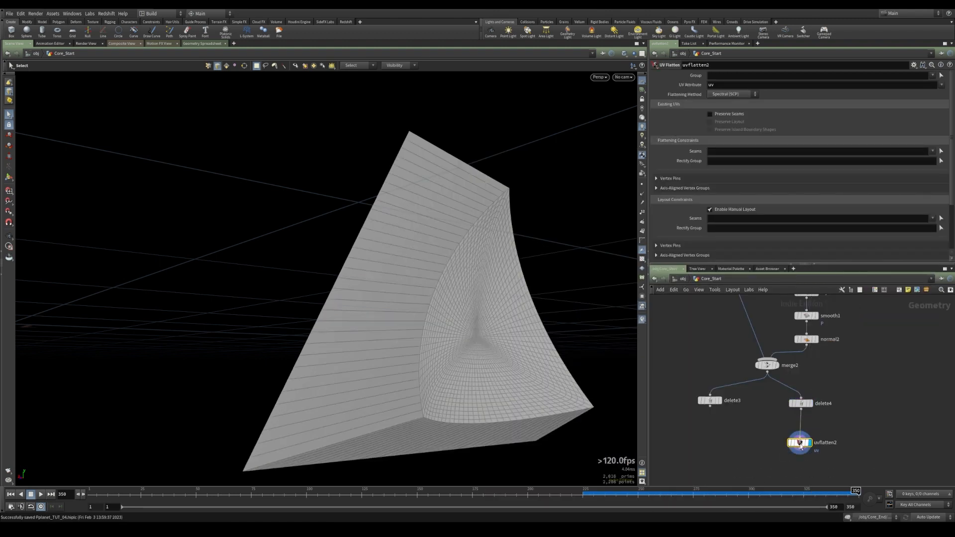
left_click(9, 177)
left_click_drag(604, 316, 550, 273)
key("Return")
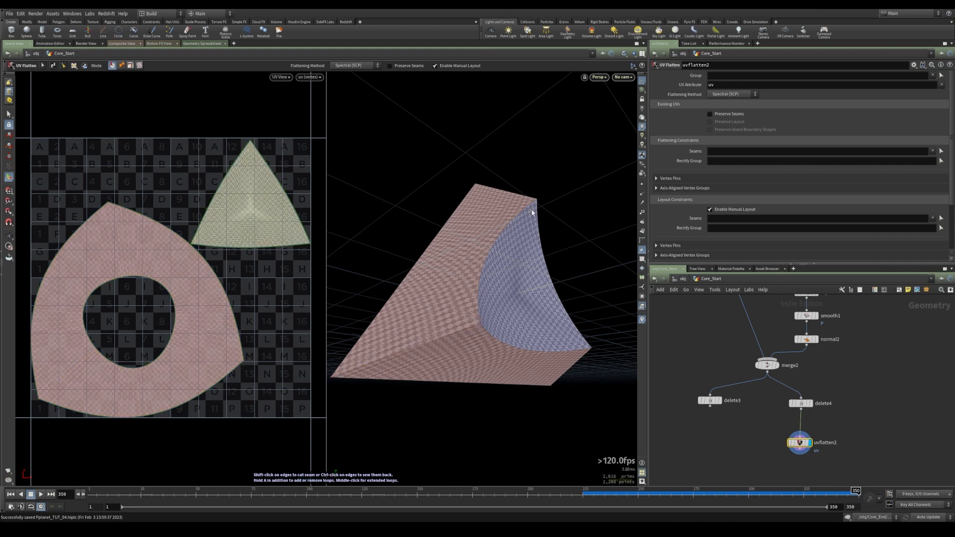
Insert a Group Create node between delete4 and uvflatten2, display it, and set its group type to Edges.
key("Tab")
type("gro")
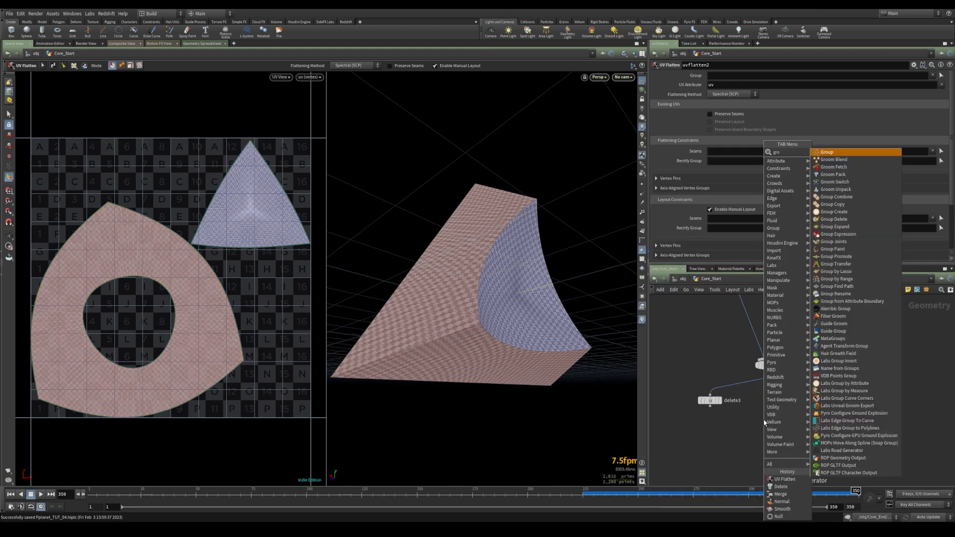
key("Return")
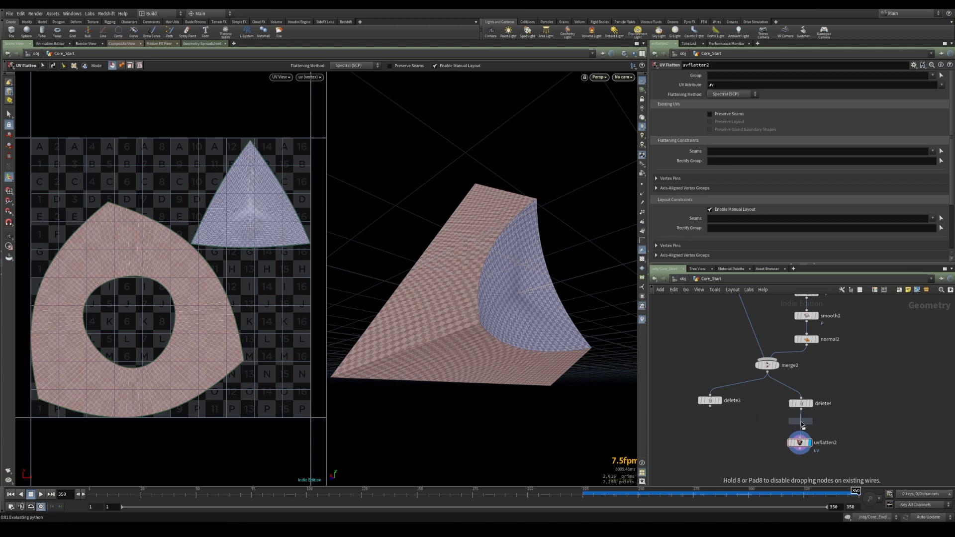
left_click(802, 425)
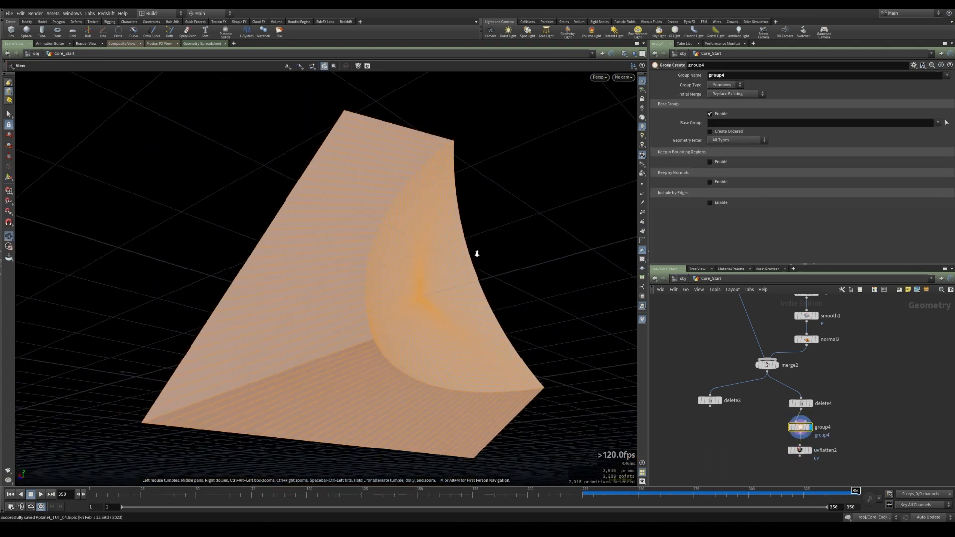
key("Return")
left_click(724, 85)
left_click(717, 109)
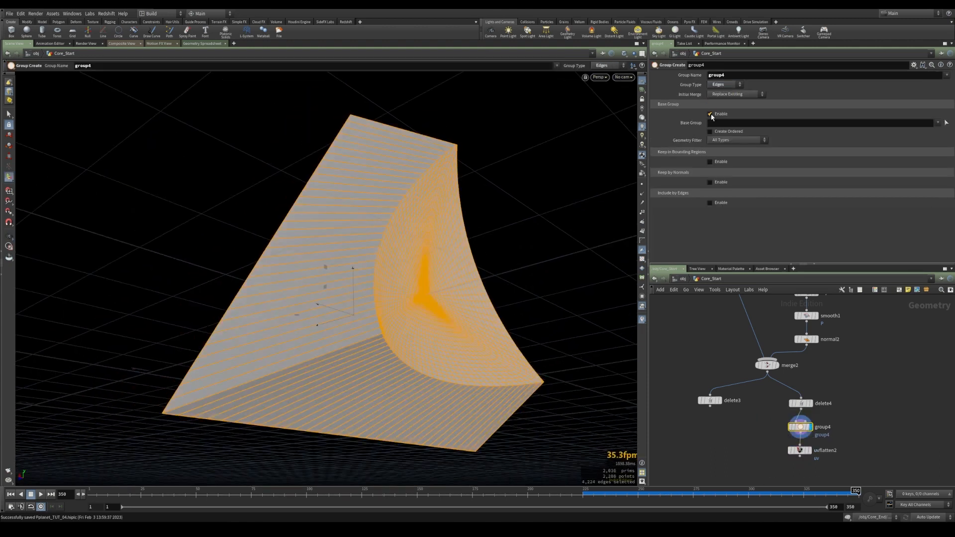
Replace the base group selection with Include by Edges, using a minimum edge angle of 92 and a maximum of 126.7.
left_click(710, 114)
left_click(712, 176)
left_click(660, 184)
left_click(660, 194)
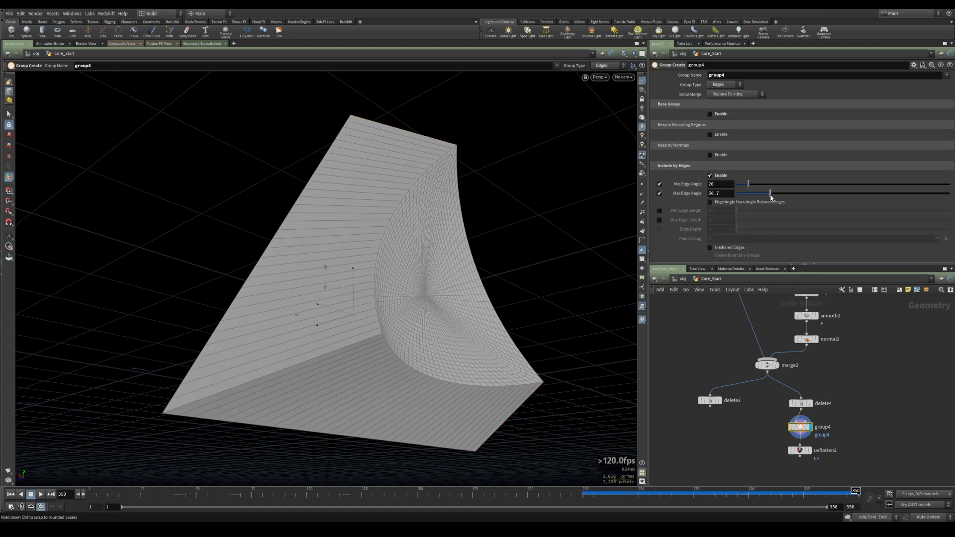
mouse_move(787, 200)
left_mouse_down()
mouse_move(812, 200)
mouse_move(791, 184)
left_mouse_up()
scroll(343, 267, "up", 5)
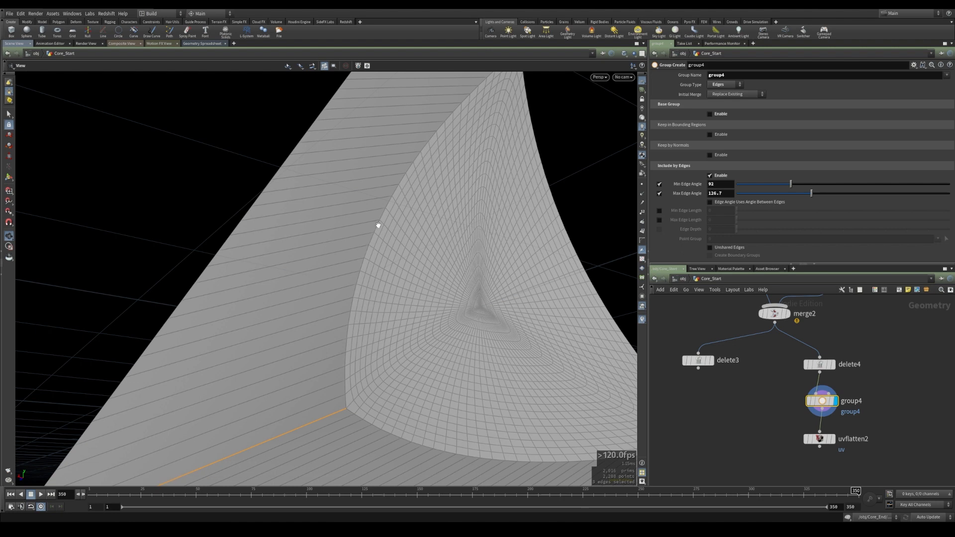
mouse_move(397, 194)
right_mouse_down()
mouse_move(343, 262)
mouse_move(402, 191)
right_mouse_up()
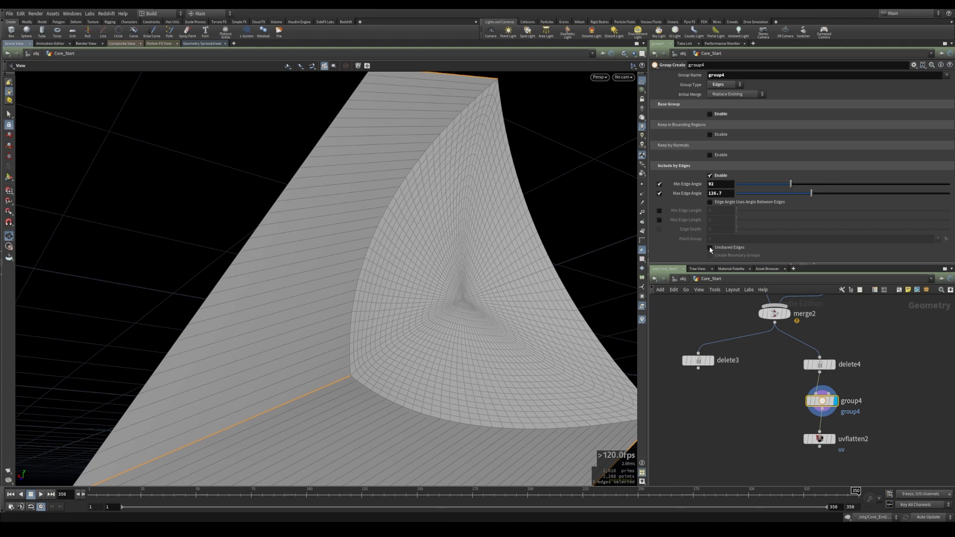
Include unshared edges in group4, check the highlighted borders, and name the group seams.
left_click(710, 248)
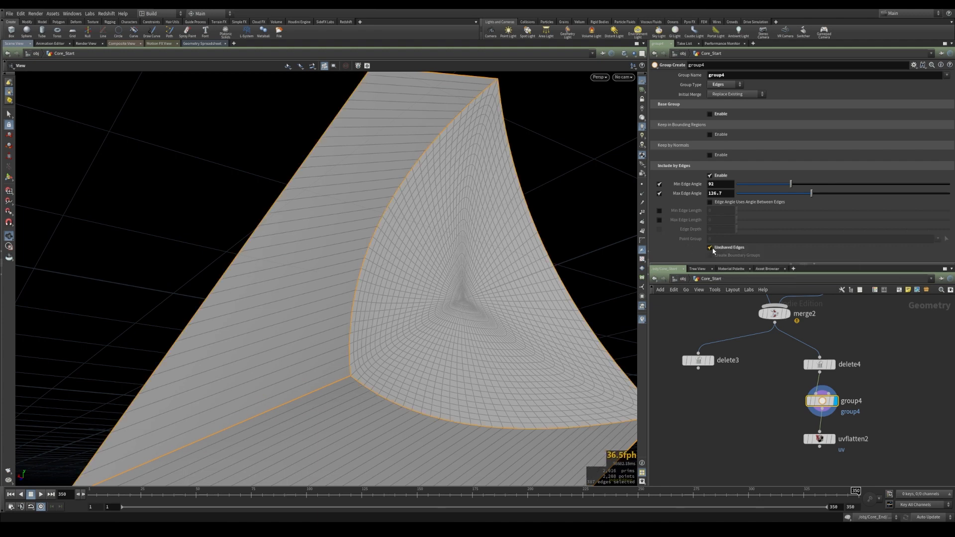
left_click_drag(472, 255, 367, 255)
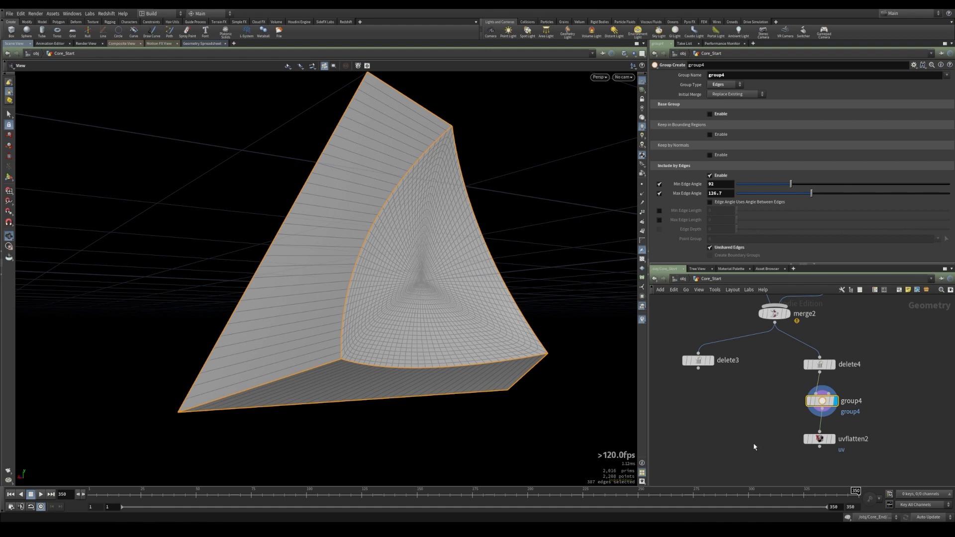
middle_click_drag(757, 448, 740, 421)
double_click(769, 74)
type("eeams")
key("Return")
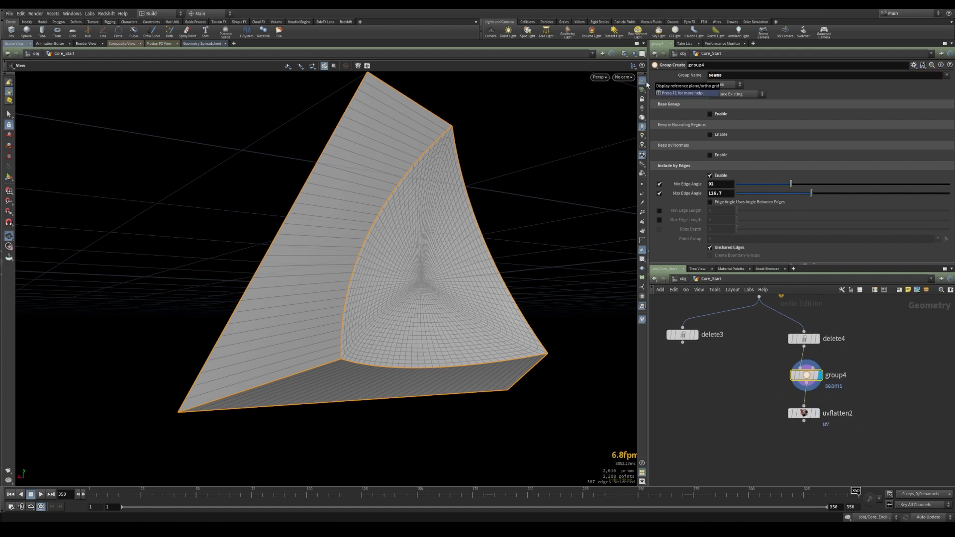
Display uvflatten2 with its UV layout, set its flattening seams to the seams group, and disable manual layout.
left_click(804, 413)
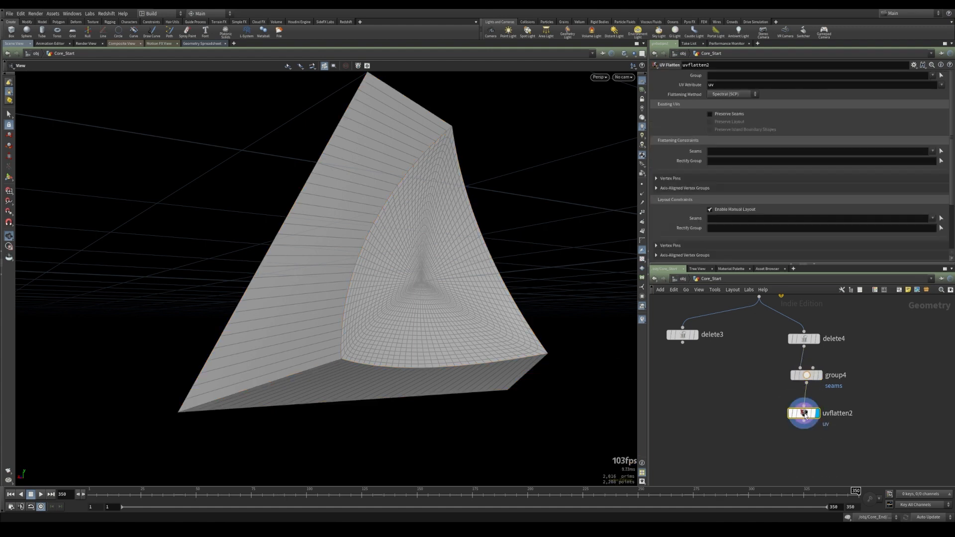
left_click(9, 177)
left_click(933, 151)
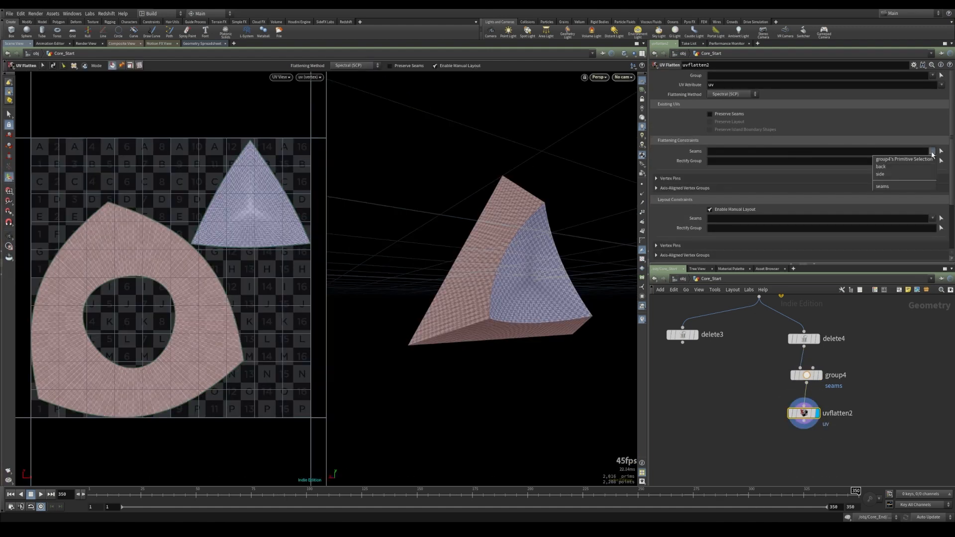
left_click(891, 187)
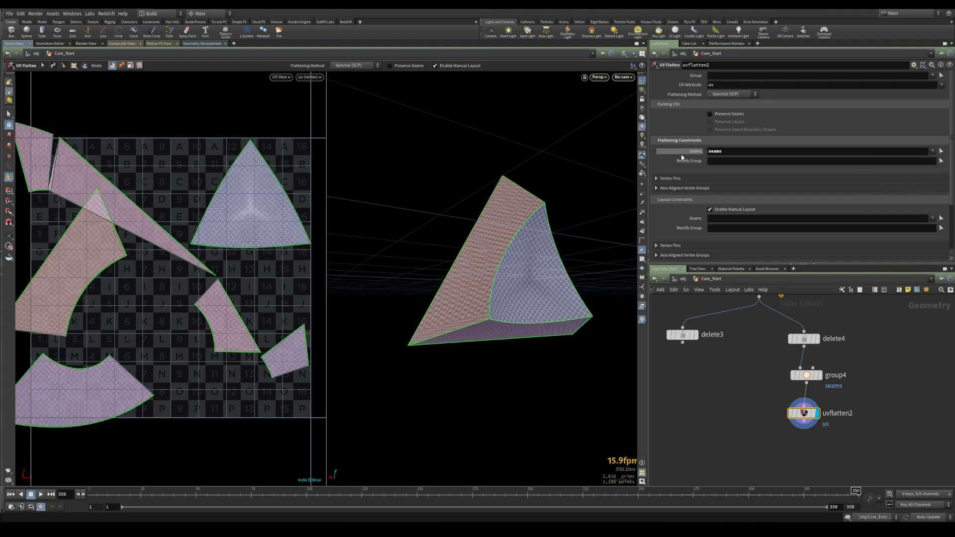
left_click(711, 209)
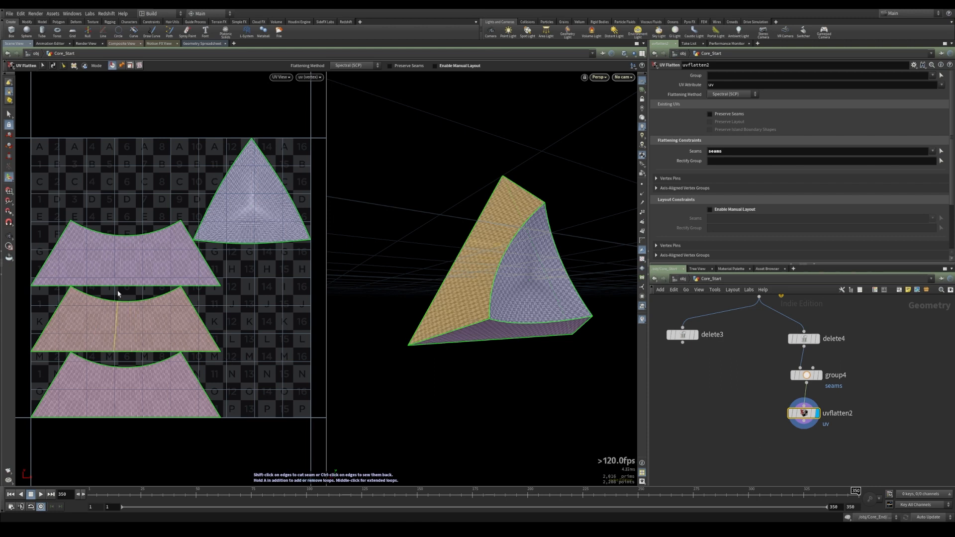
Add a Merge node below both branches, connect delete3 and uvflatten2 to it, and display the result.
middle_click_drag(719, 429, 750, 411)
key("Tab")
type("mer")
key("Return")
left_click(778, 437)
left_click_drag(714, 324, 770, 427)
left_click_drag(836, 411, 784, 423)
left_click(795, 420)
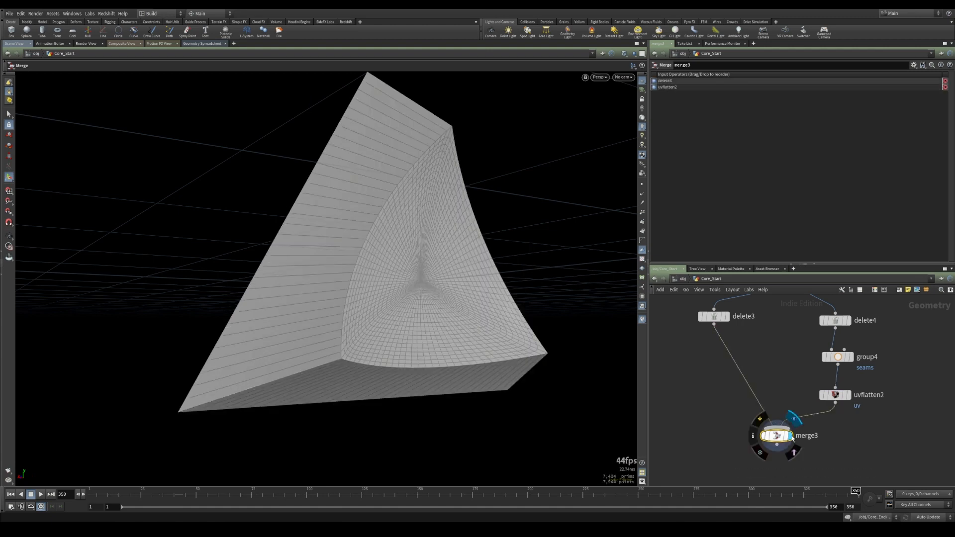
Add a Fuse node below merge3, connect merge3 to it, and display the fused result.
mouse_move(359, 300)
left_mouse_down("alt")
mouse_move(433, 311)
mouse_move(395, 306)
mouse_move(366, 316)
left_mouse_up("alt")
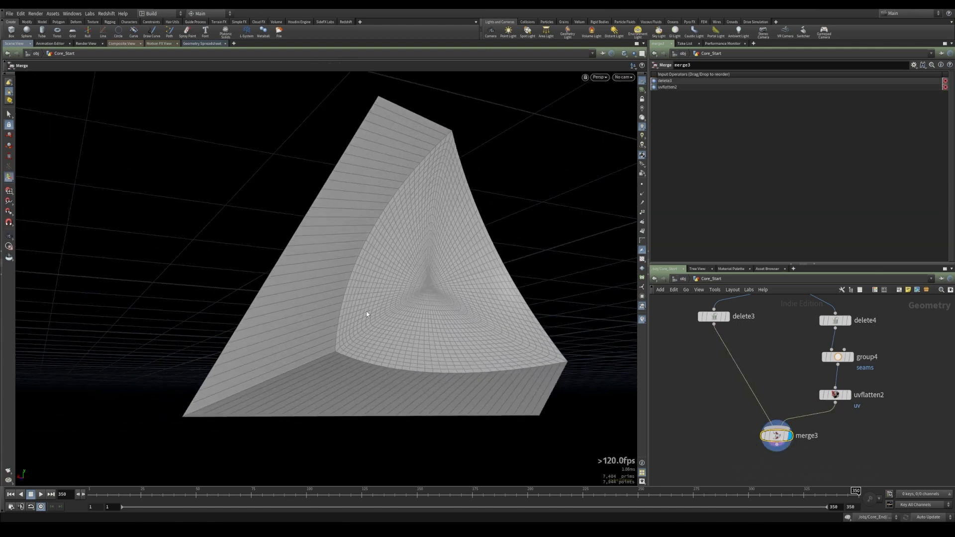
middle_click_drag(724, 450, 731, 425)
key("Tab")
type("fus")
key("Return")
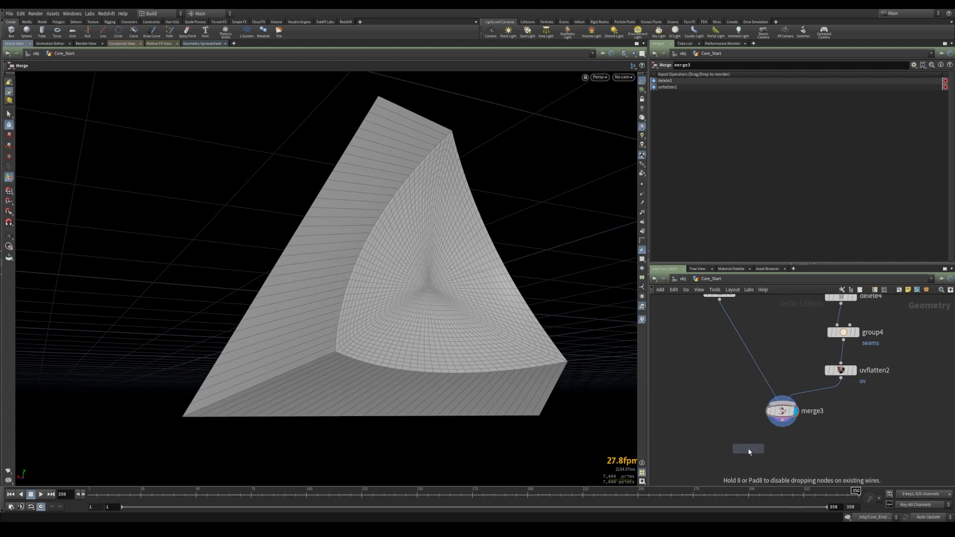
left_click(782, 454)
left_click(782, 427)
left_click(782, 449)
left_click(796, 455)
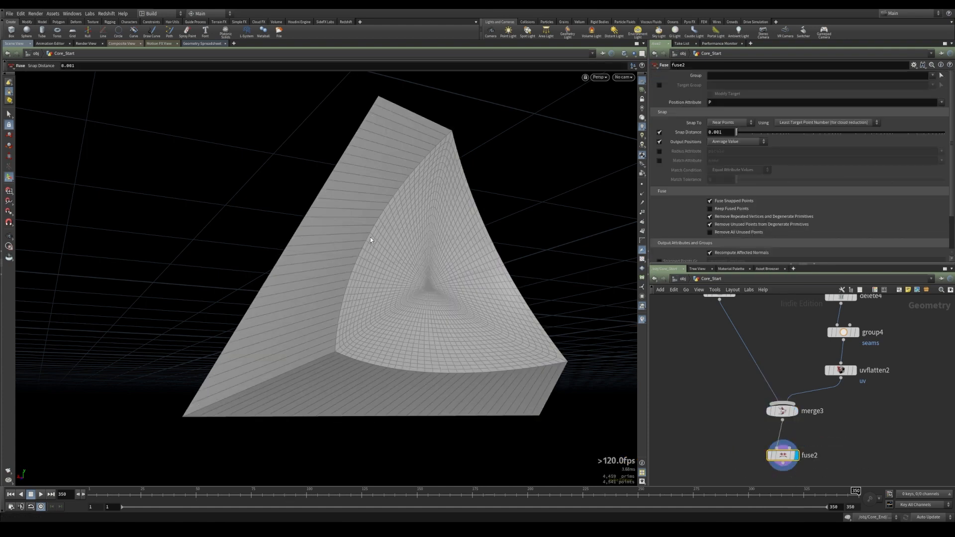
Add a PolyBevel node connected below fuse2.
middle_click_drag(717, 470, 730, 414)
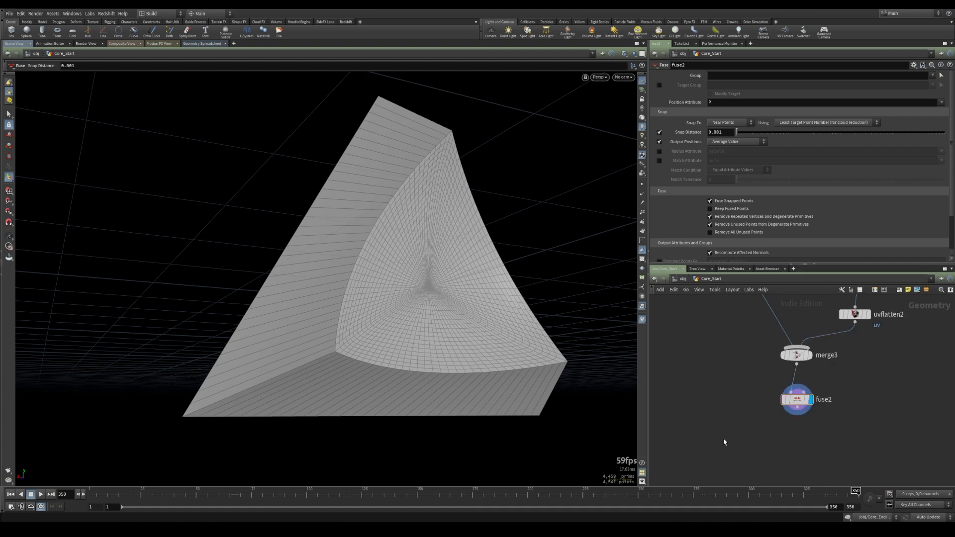
key("Escape")
left_click_drag(353, 338, 329, 341)
key("Return")
middle_click_drag(330, 342, 389, 309, "alt")
key("Tab")
type("uvl")
key("Return")
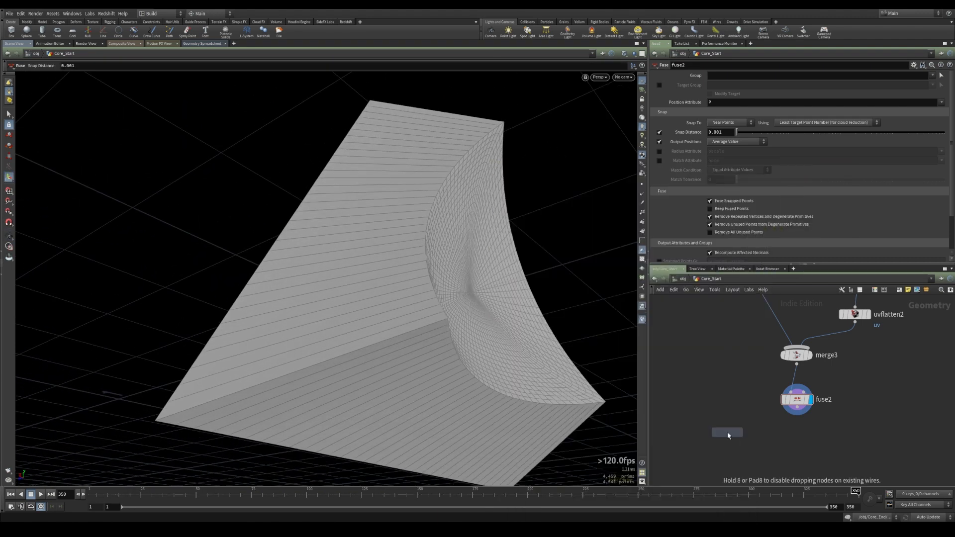
left_click(801, 451)
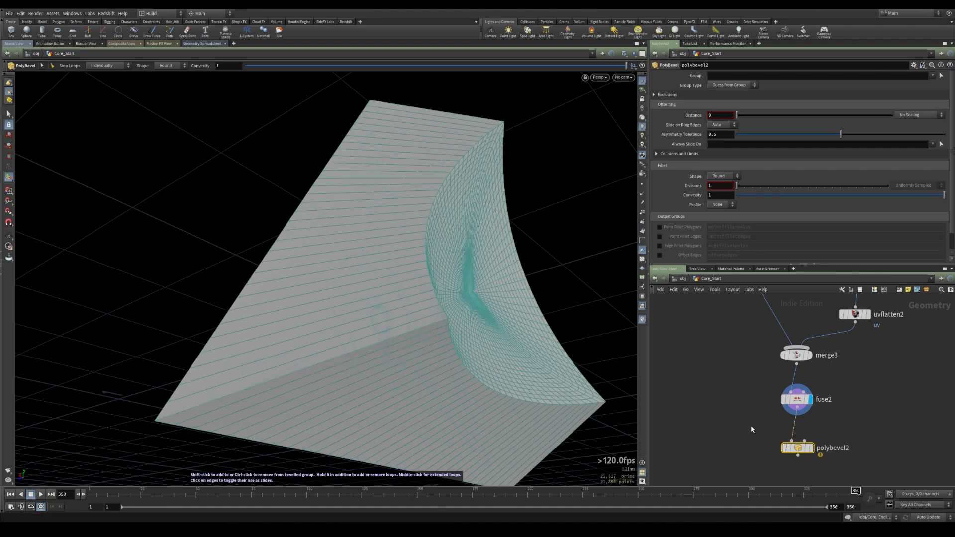
Insert a Group node between fuse2 and polybevel2, set its type to Edges, and name the group bevel.
key("Tab")
type("group")
key("Return")
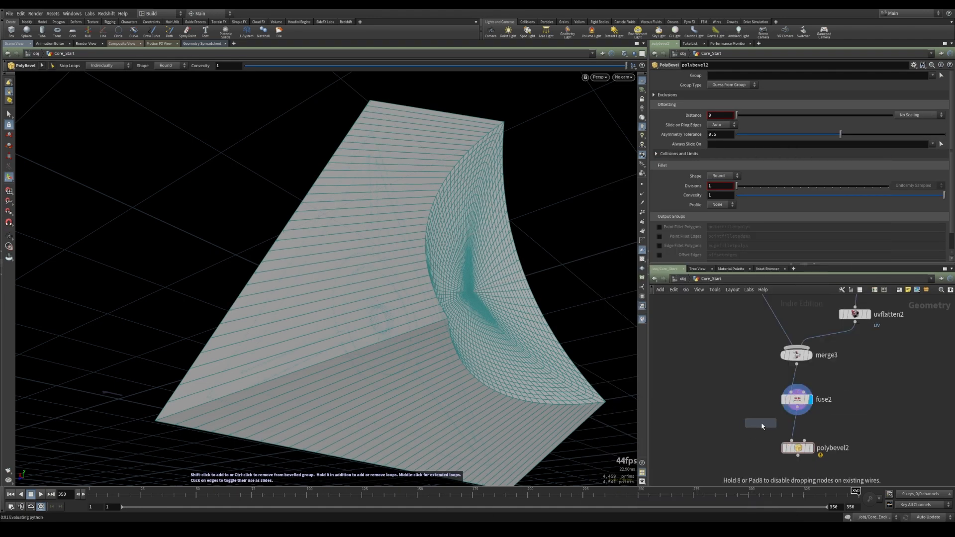
left_click(797, 426)
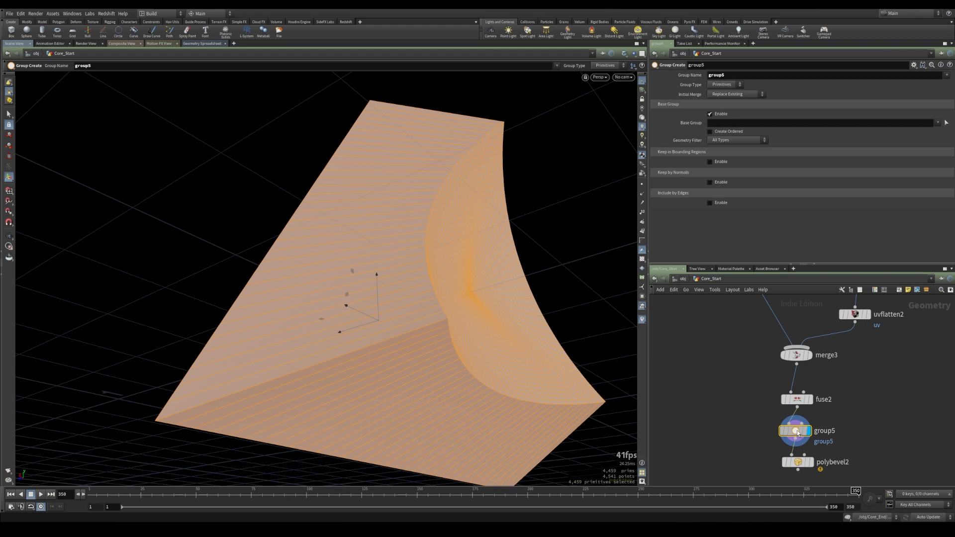
left_click(724, 84)
left_click(720, 108)
type("bevel")
key("Return")
Select the core piece's outer border, side corner and curved rim edge loops as the bevel group's base group.
left_click(947, 124)
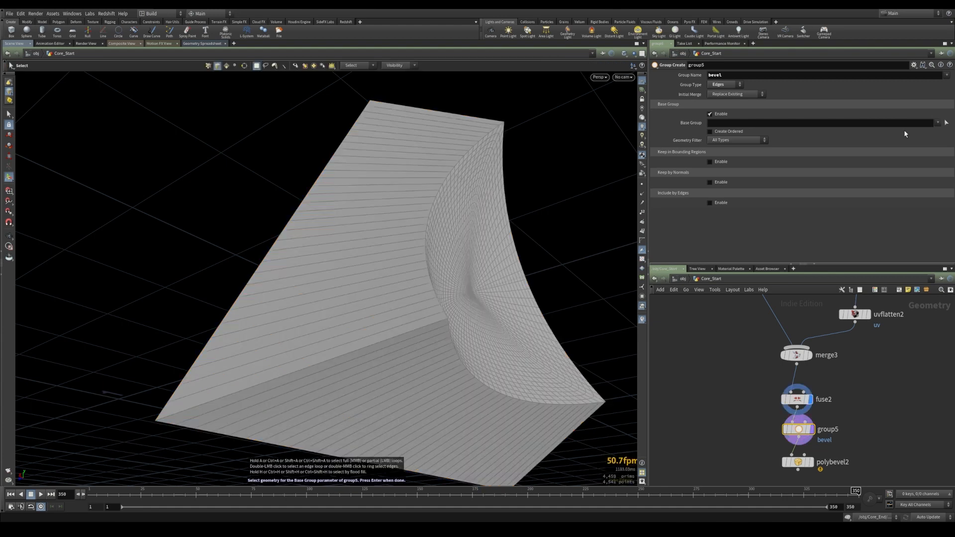
double_click(404, 337)
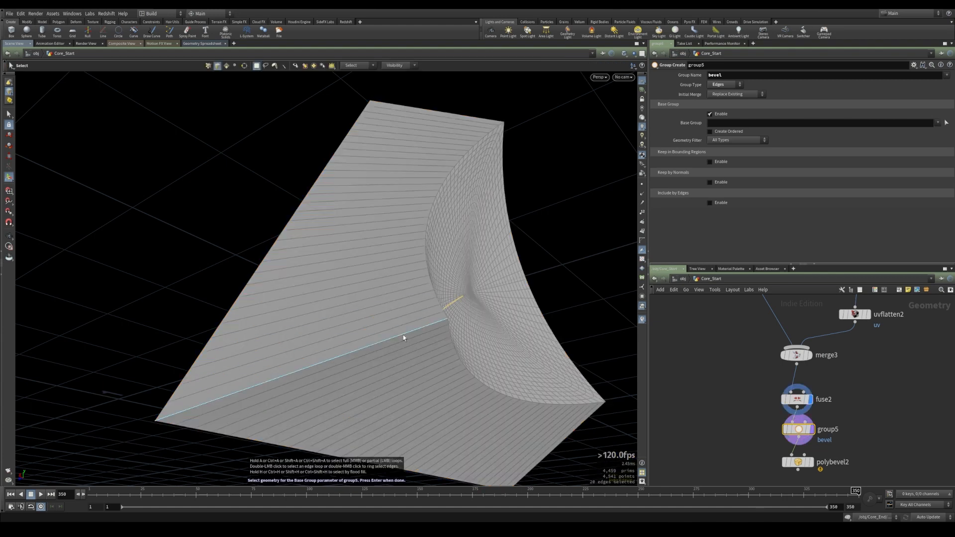
double_click(287, 449)
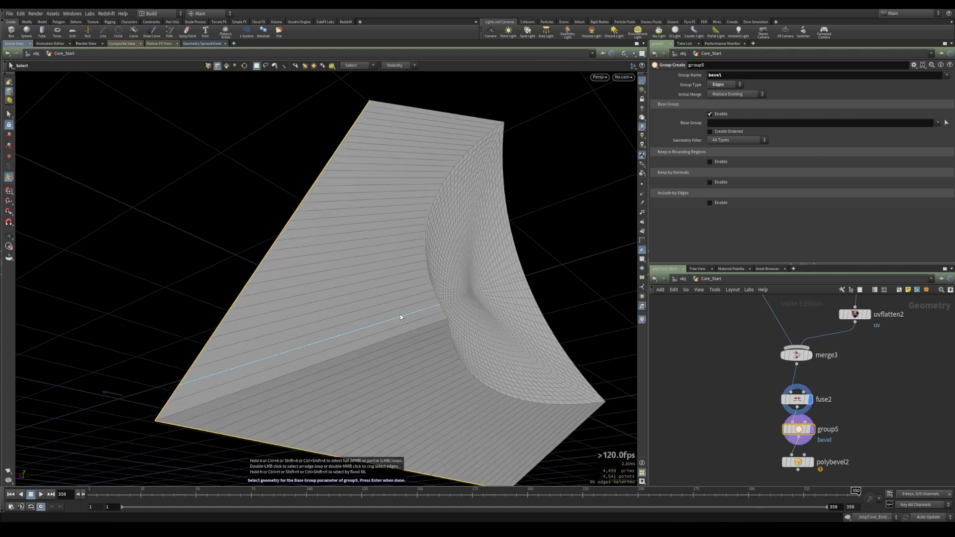
left_click(456, 164, "shift")
double_click(455, 164, "shift")
double_click(456, 114, "shift")
double_click(410, 329, "shift")
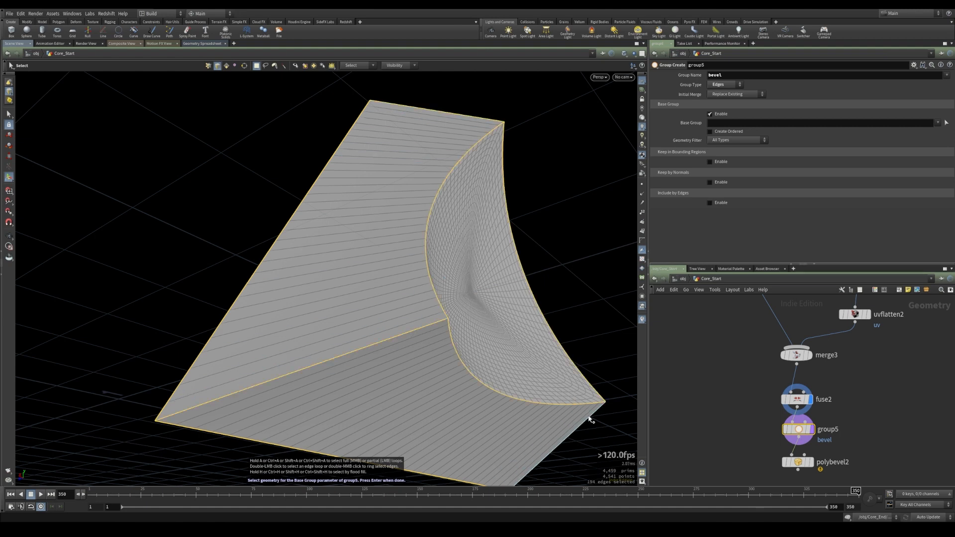
middle_click_drag(364, 289, 384, 256)
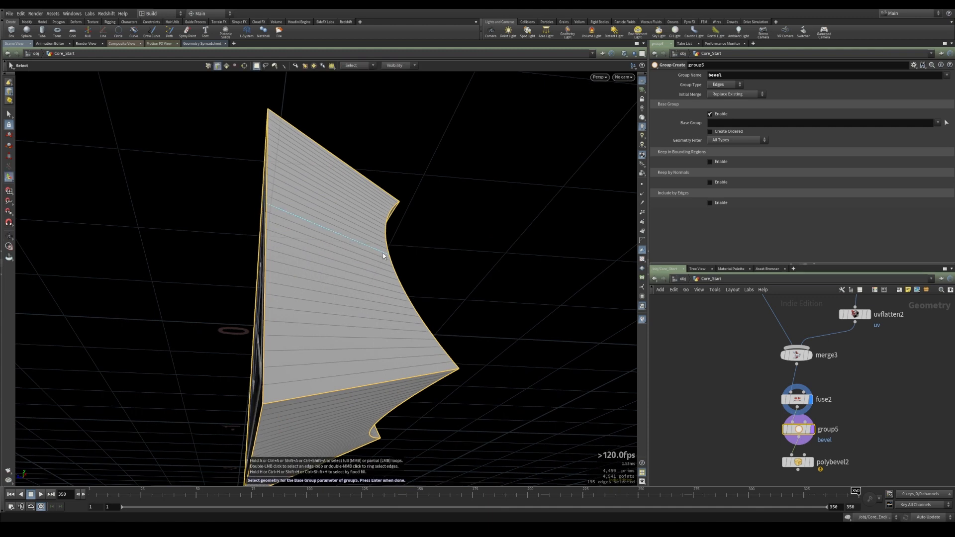
key("Return")
Display polybevel2, restrict it to the bevel group, and set the bevel distance to 0.001.
left_click(810, 463)
left_click(932, 76)
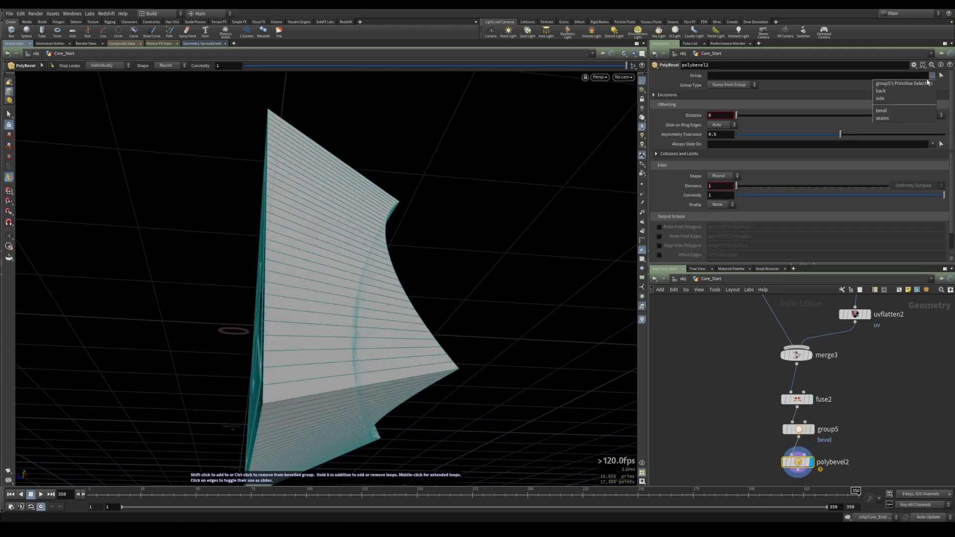
left_click(889, 111)
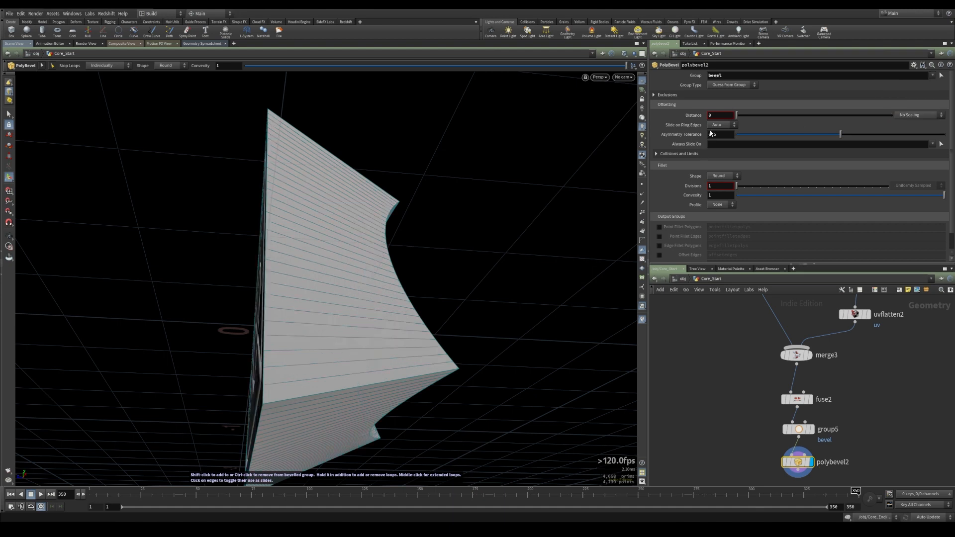
left_click(721, 114)
type("0.001")
key("Return")
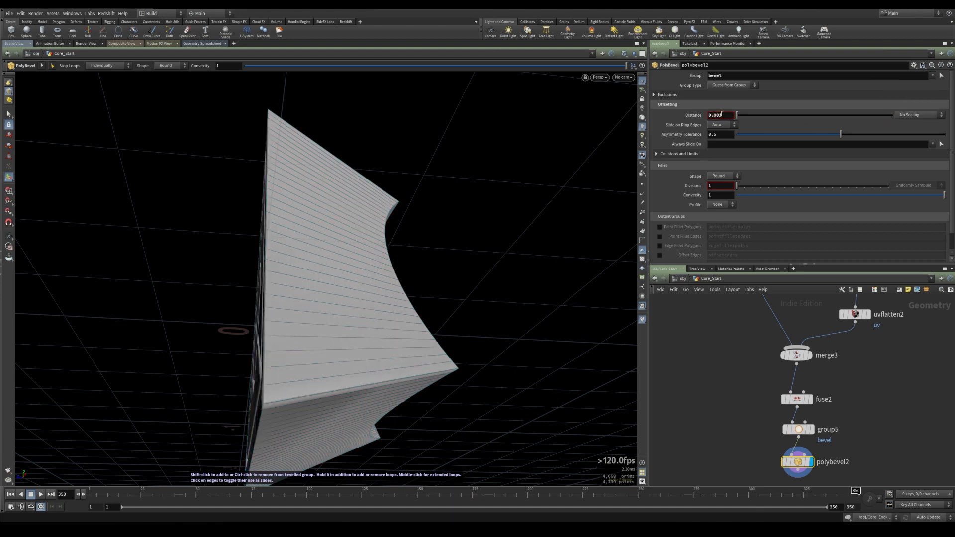
Set the bevel's fillet divisions to 8 and check the beveled corners and the back of the piece.
left_click_drag(348, 357, 328, 340, "alt")
right_click_drag(328, 340, 705, 154, "alt")
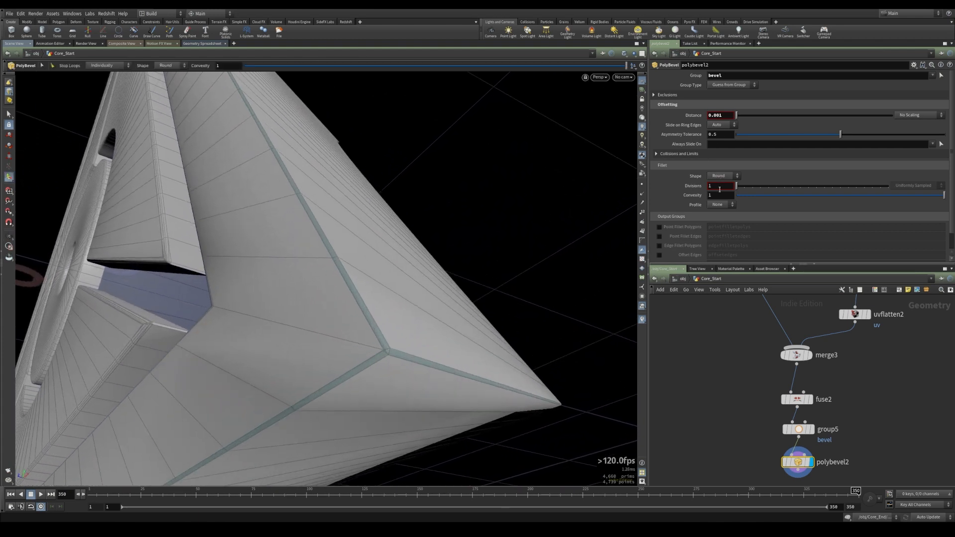
left_click_drag(741, 186, 753, 187)
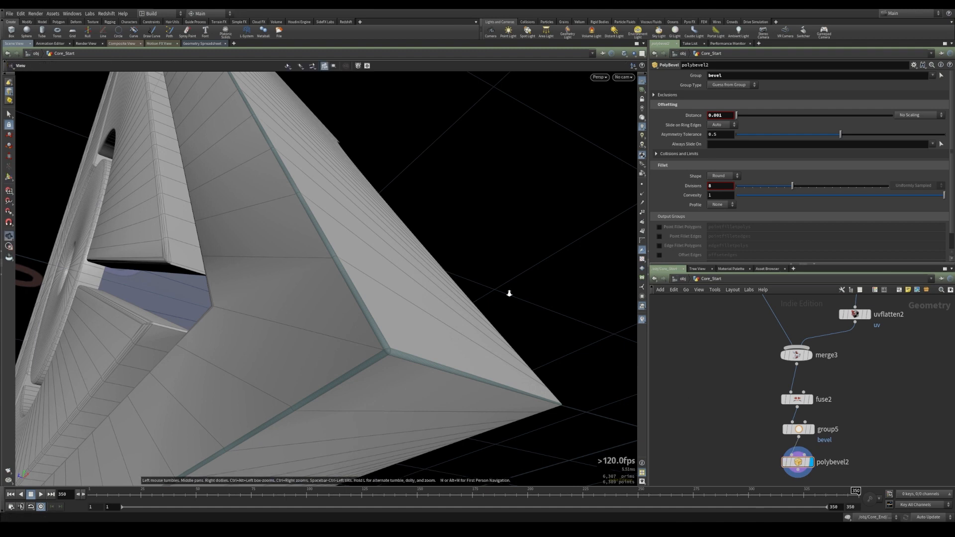
right_click_drag(507, 292, 268, 292, "alt")
left_click_drag(269, 292, 443, 321, "alt")
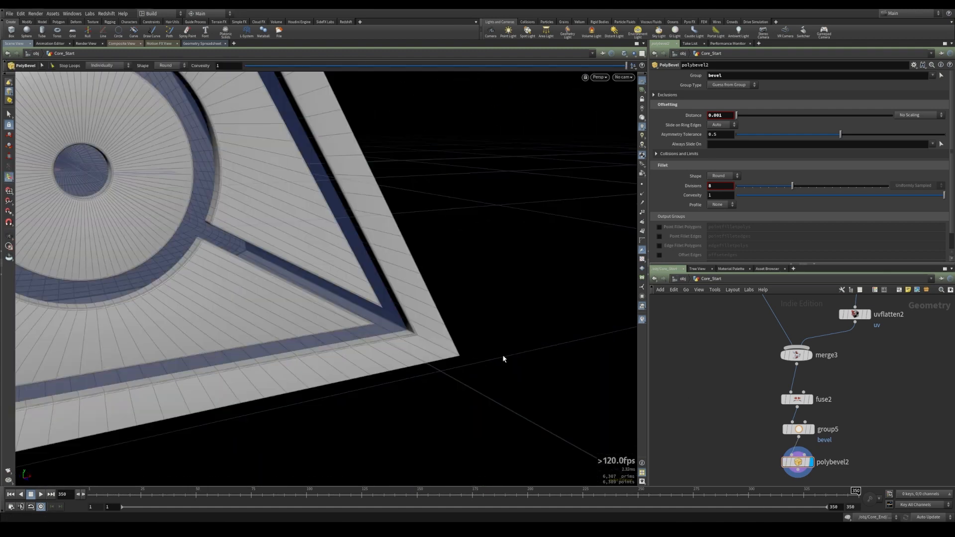
right_click_drag(503, 359, 273, 285, "alt")
middle_click_drag(274, 284, 336, 328, "alt")
left_click_drag(337, 329, 304, 199, "alt")
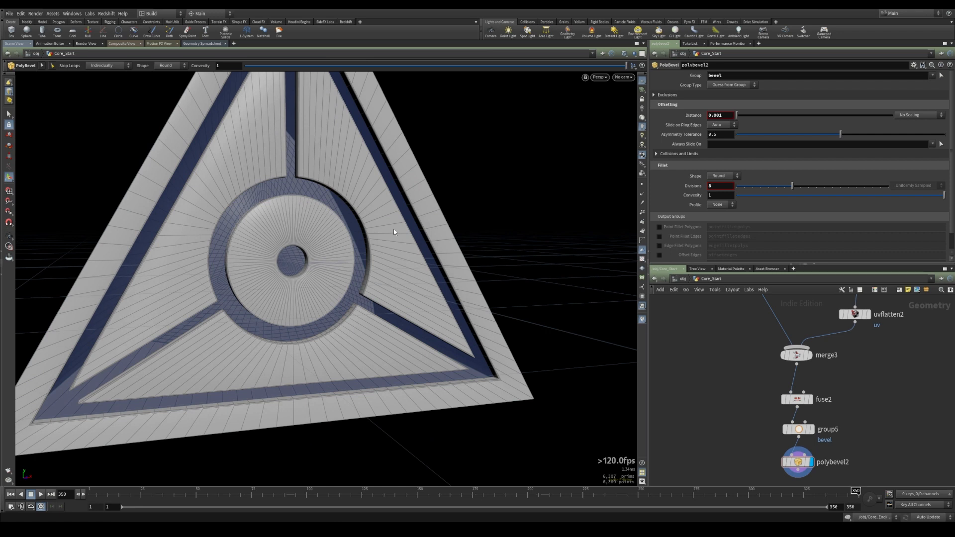
left_click_drag(394, 270, 370, 272, "alt")
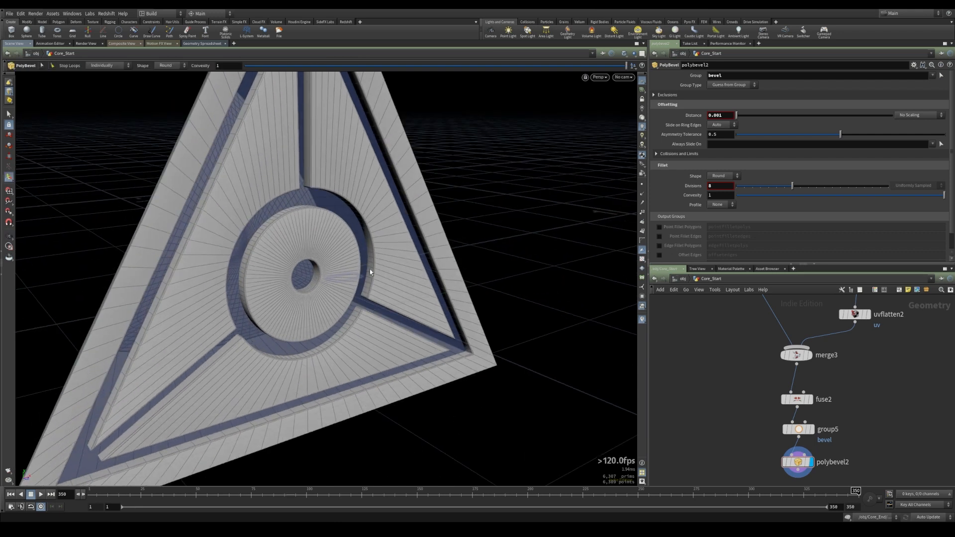
Add a Circle node beside polybevel2.
middle_click_drag(764, 478, 772, 433)
key("Tab")
type("circ")
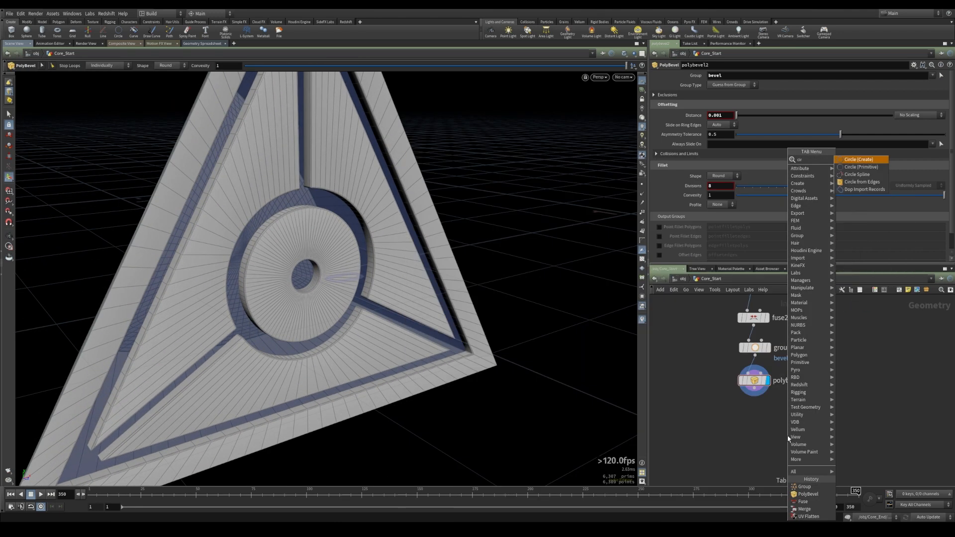
key("Return")
left_click(840, 379)
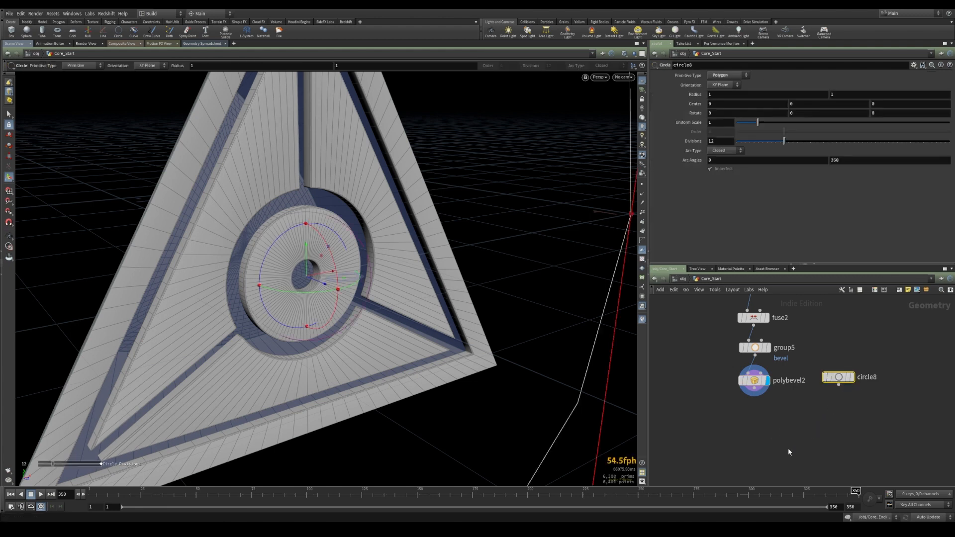
Add a Merge node, connect polybevel2 and circle8 to it, and display the combined result.
key("Tab")
type("merge")
key("Return")
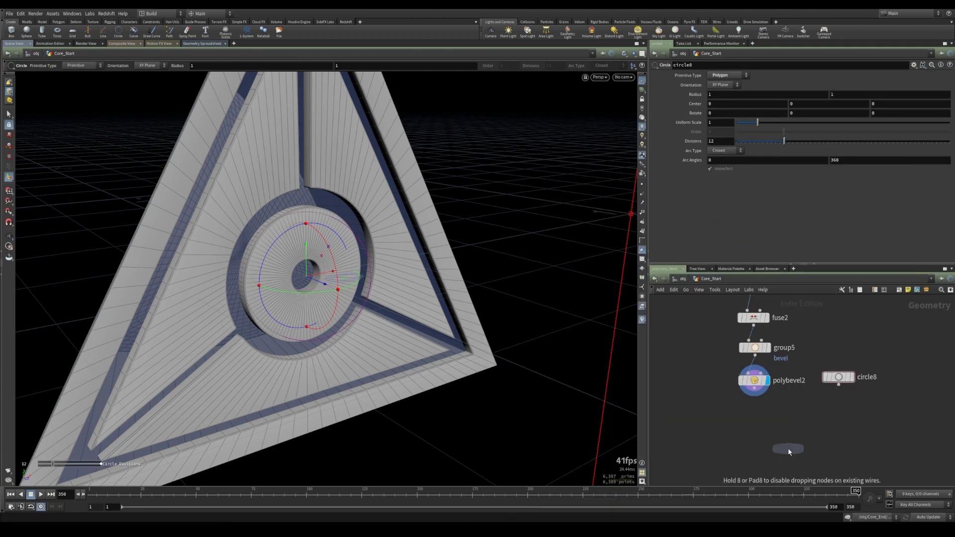
left_click(789, 451)
left_click_drag(754, 395, 796, 438)
left_click_drag(839, 385, 804, 434)
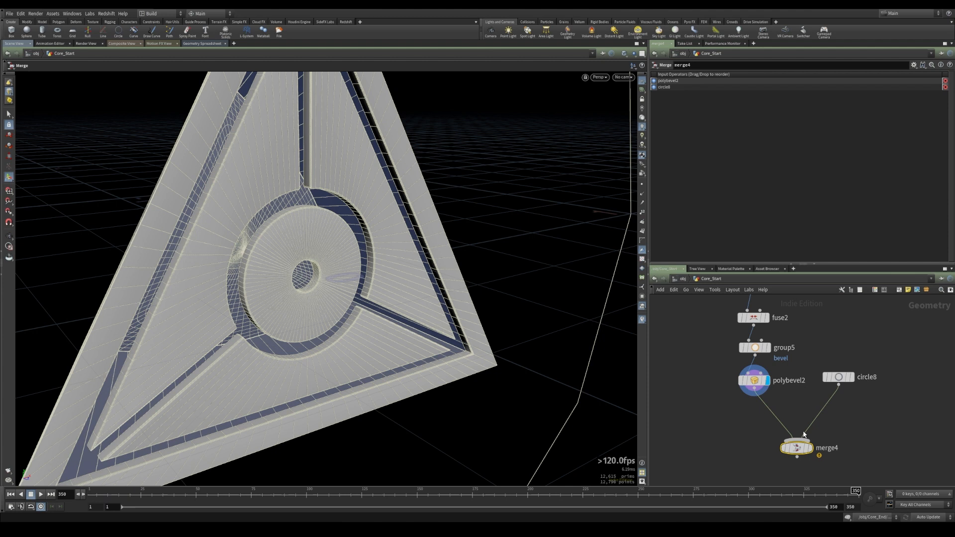
left_click(816, 448)
Turn circle8 into a triangle with 3 divisions and reduce its uniform scale to 0.42.
left_click(839, 377)
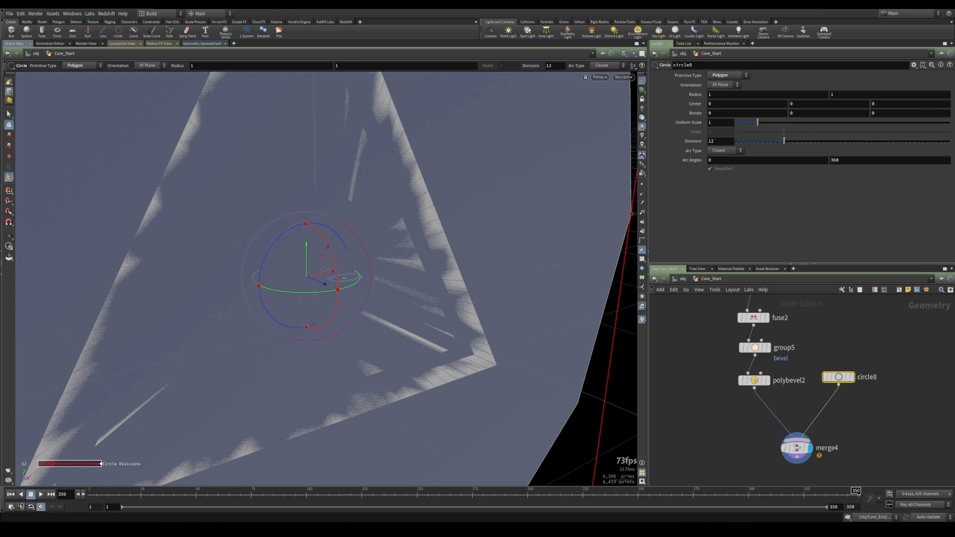
mouse_move(834, 381)
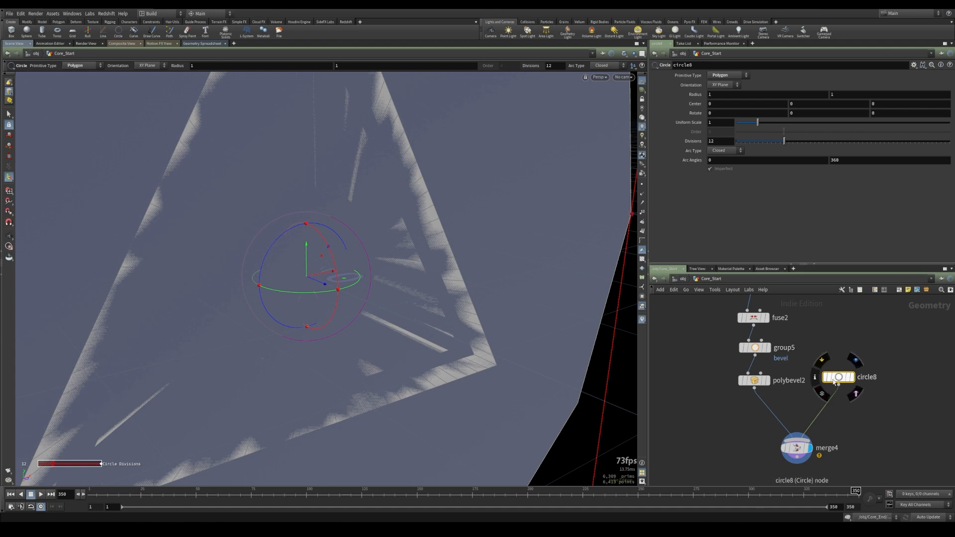
key("h")
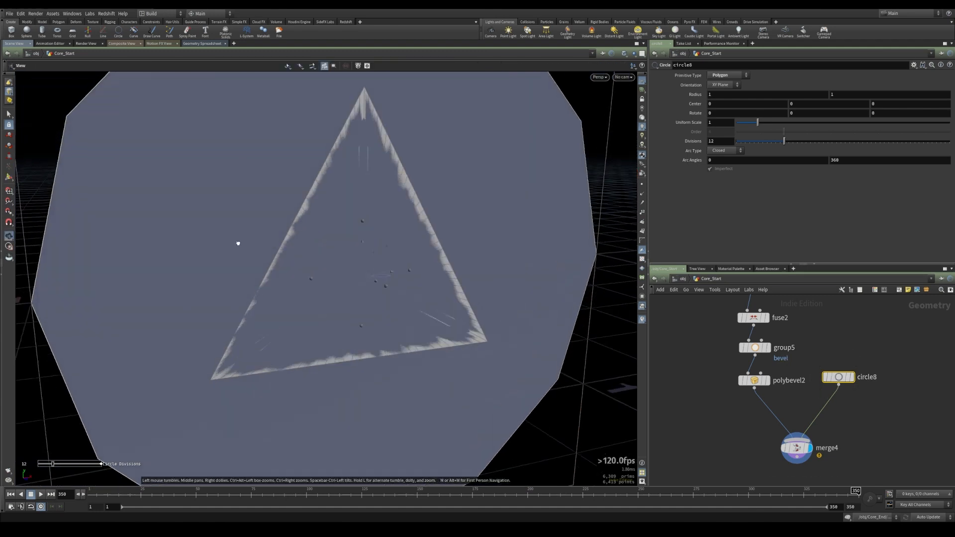
left_click_drag(773, 148, 746, 147)
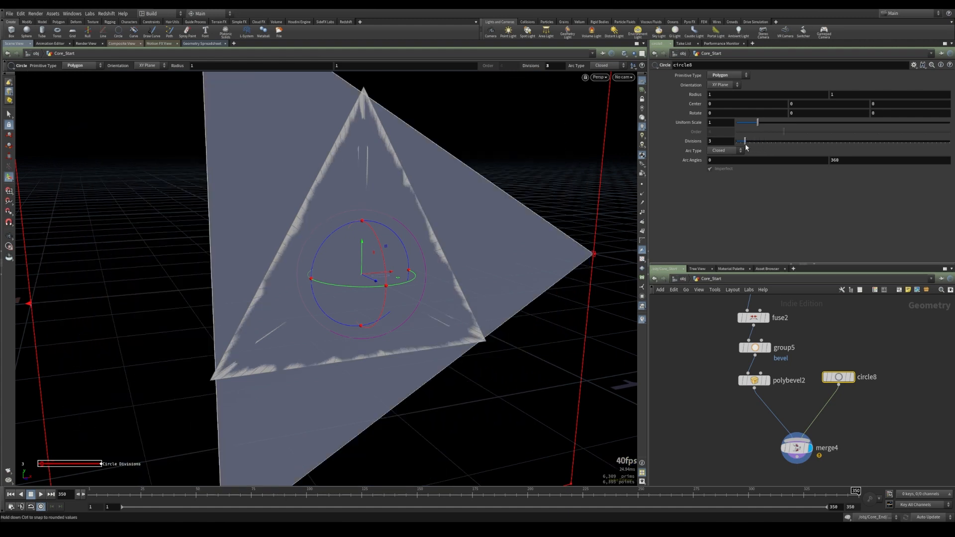
key("ctrl+z")
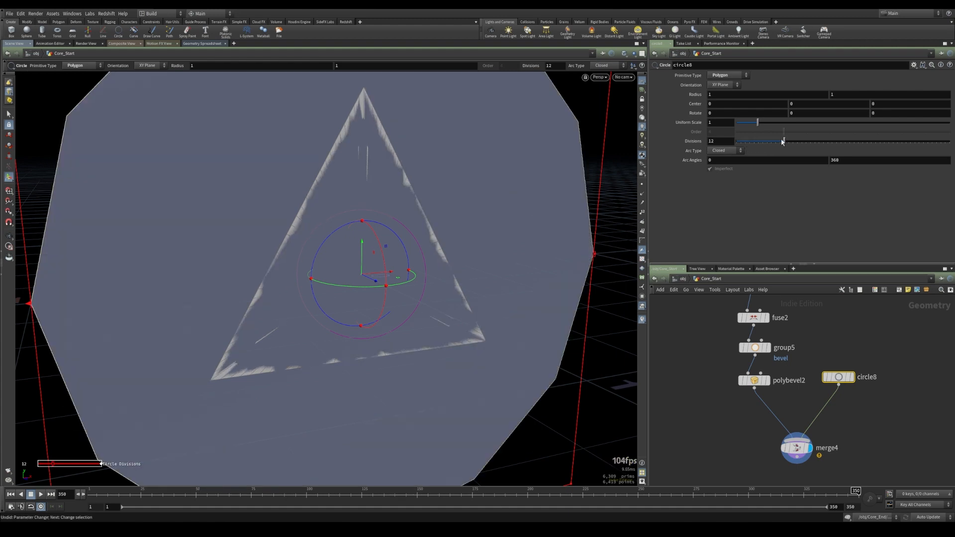
left_click_drag(784, 144, 745, 123)
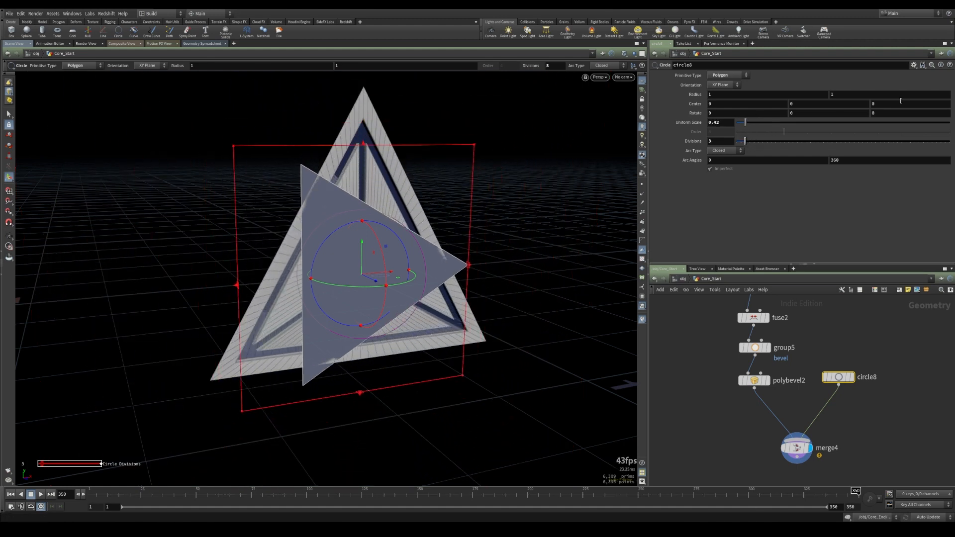
Rotate circle8 by -30 about Z and set its uniform scale to 0.53 to cover the back grooves.
left_click(908, 105)
left_click(879, 113)
type("-30")
key("Return")
middle_click_drag(726, 123, 768, 136)
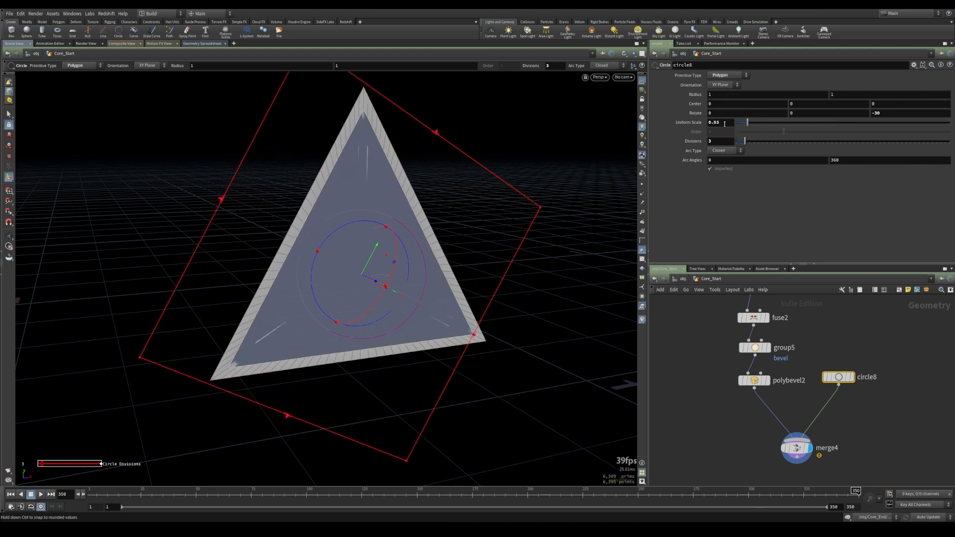
Try to offset circle8's center along Z relative to the core piece's back.
left_click_drag(319, 174, 426, 172, "alt")
right_click_drag(426, 173, 413, 154, "alt")
left_click_drag(414, 153, 460, 174, "alt")
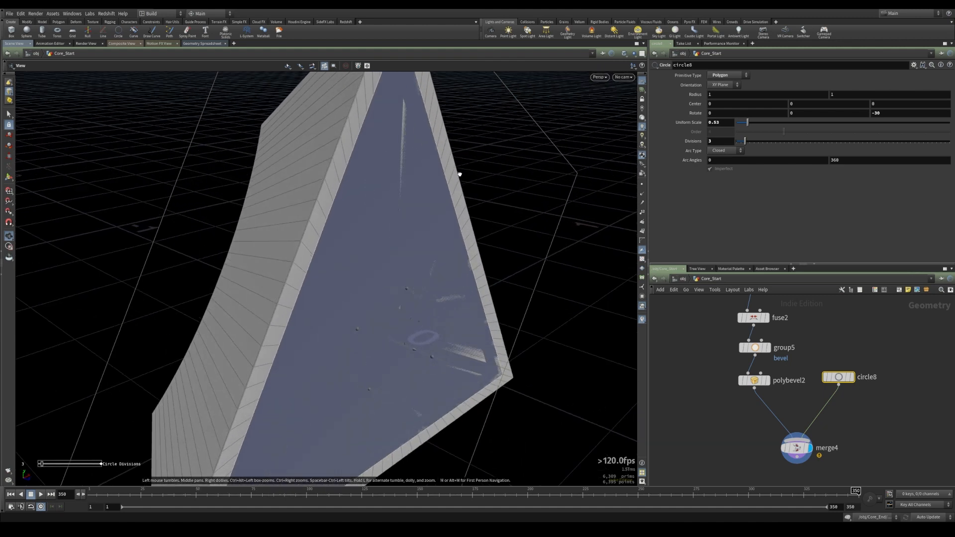
key("Return")
middle_click_drag(901, 105, 895, 105)
Display the upstream polyextrude1 node and examine its extrusion distance and the depth of the carved grooves.
scroll(848, 340, "down", 5)
middle_click_drag(840, 305, 813, 382)
middle_click_drag(746, 336, 716, 471)
scroll(746, 401, "up", 3)
left_click(784, 376)
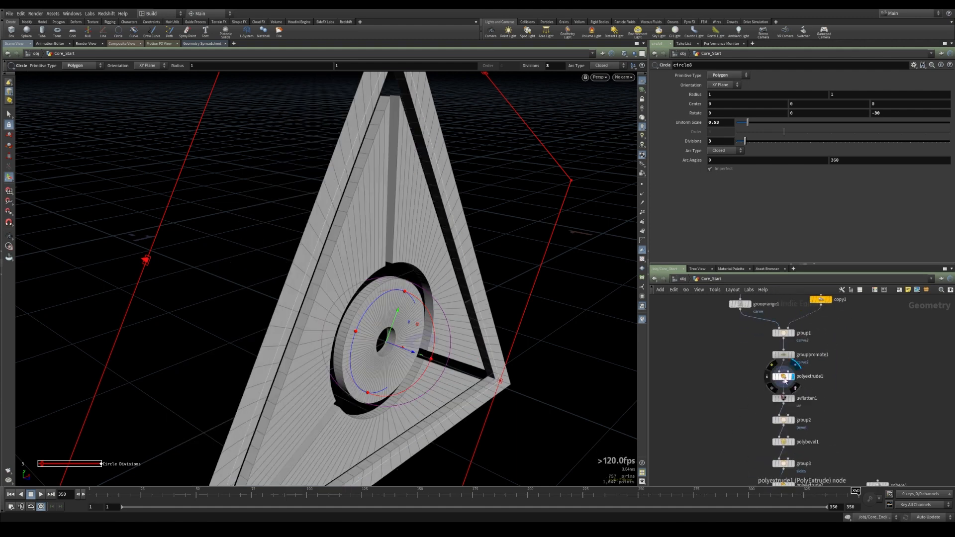
left_click_drag(423, 279, 464, 307, "alt")
scroll(464, 306, "up", 4)
left_click_drag(432, 277, 454, 282, "alt")
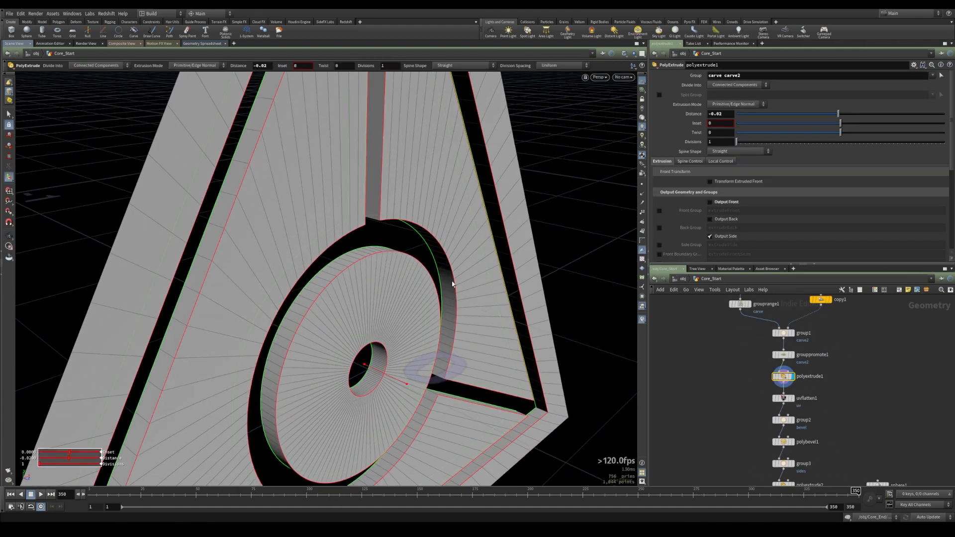
Link circle8's center Z to the polyextrude1 distance by copying that parameter and pasting it as a relative reference.
right_click(726, 114)
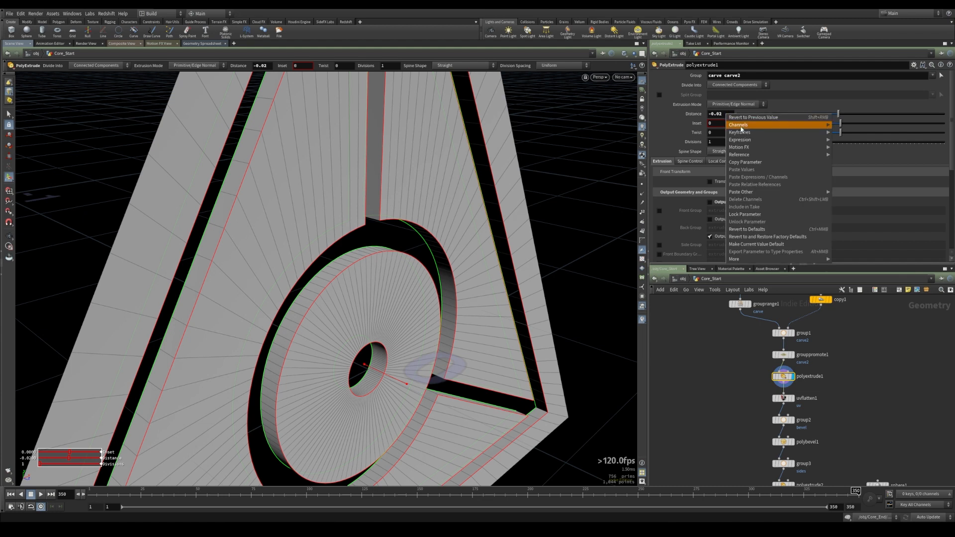
left_click(744, 163)
scroll(709, 378, "down", 2)
middle_click_drag(709, 458, 708, 348)
scroll(710, 354, "down", 1)
middle_click_drag(713, 413, 714, 324)
middle_click_drag(731, 453, 741, 352)
middle_click_drag(793, 411, 797, 391)
scroll(798, 390, "up", 3)
left_click(812, 346)
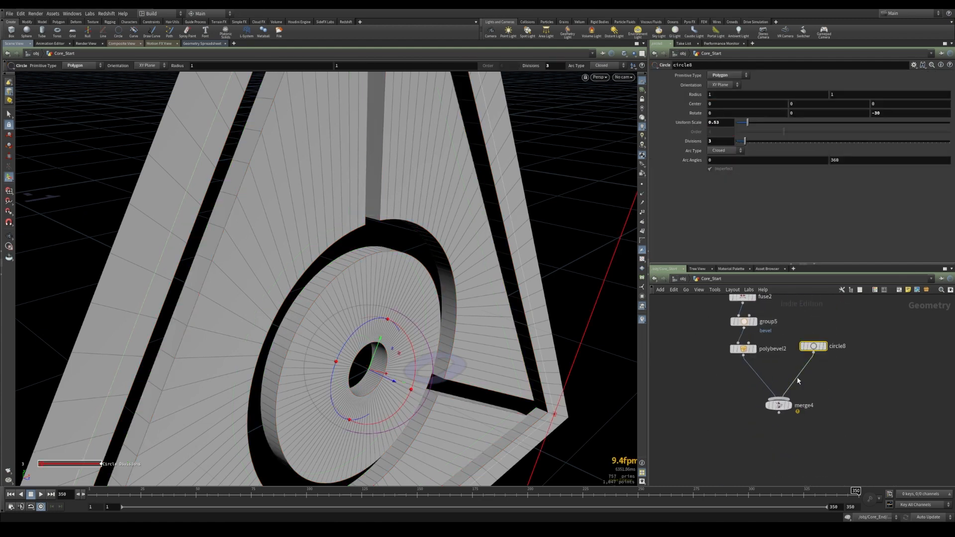
left_click(780, 408)
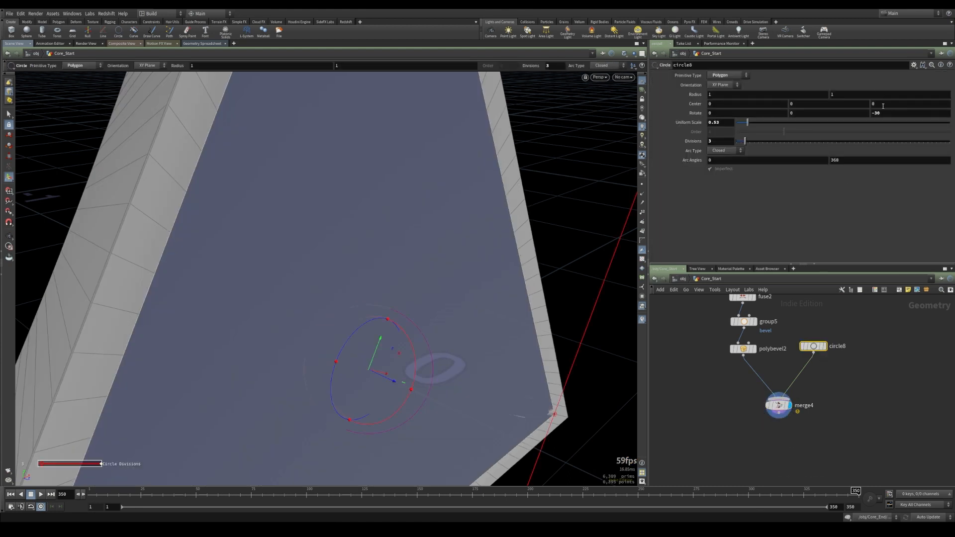
right_click(883, 106)
left_click(882, 178)
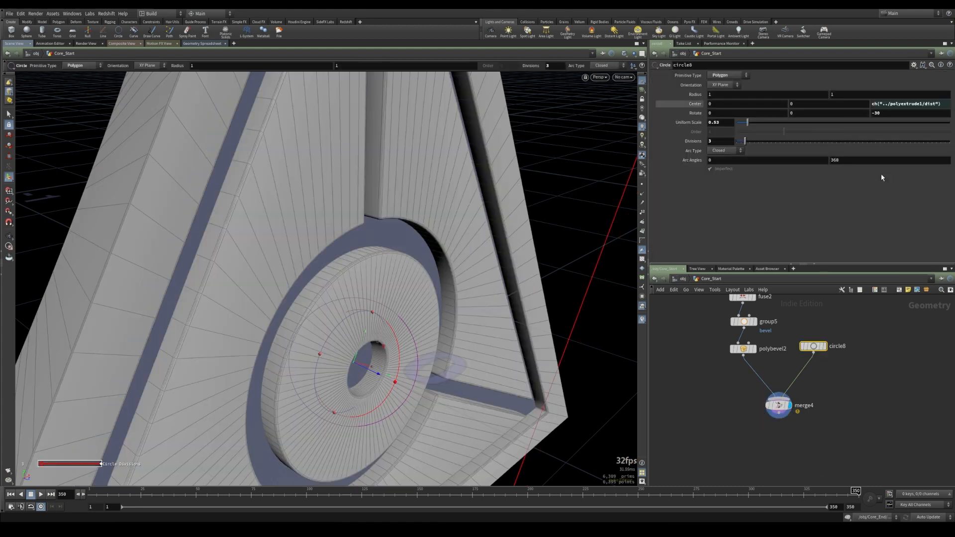
Offset circle8's center Z expression by trying +0.02 and settling on ch("../polyextrude1/dist")+0.002.
right_click_drag(429, 244, 566, 234, "alt")
left_click_drag(565, 234, 369, 155, "alt")
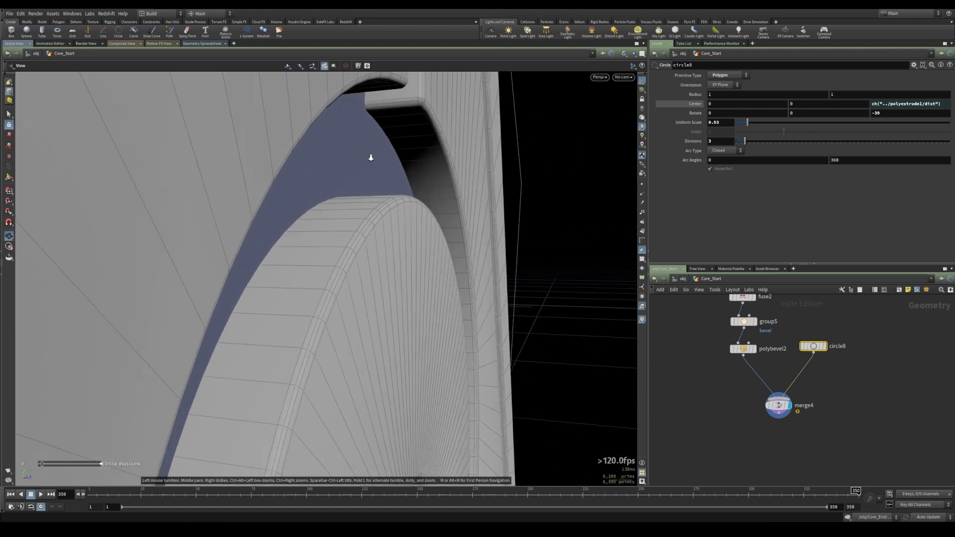
right_click_drag(369, 155, 438, 150, "alt")
left_click(945, 104)
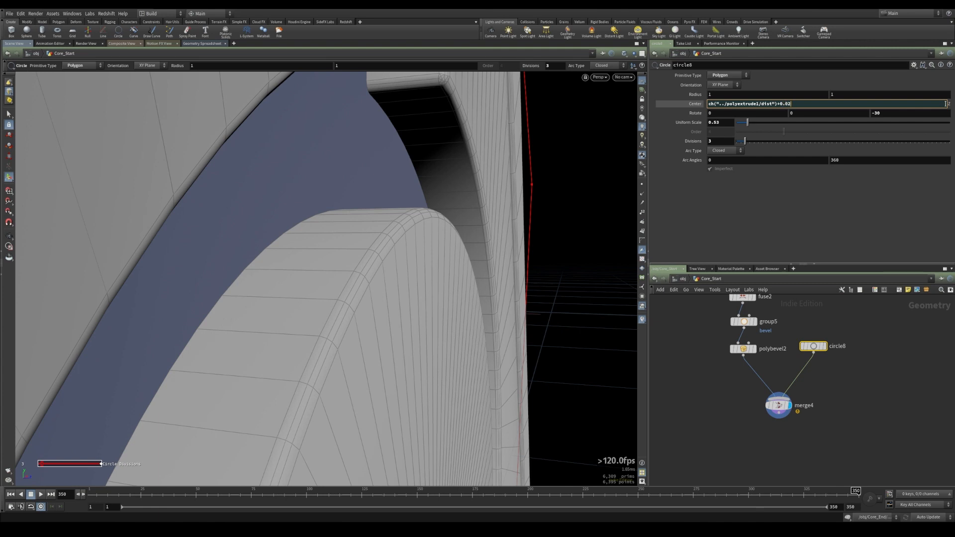
key("Return")
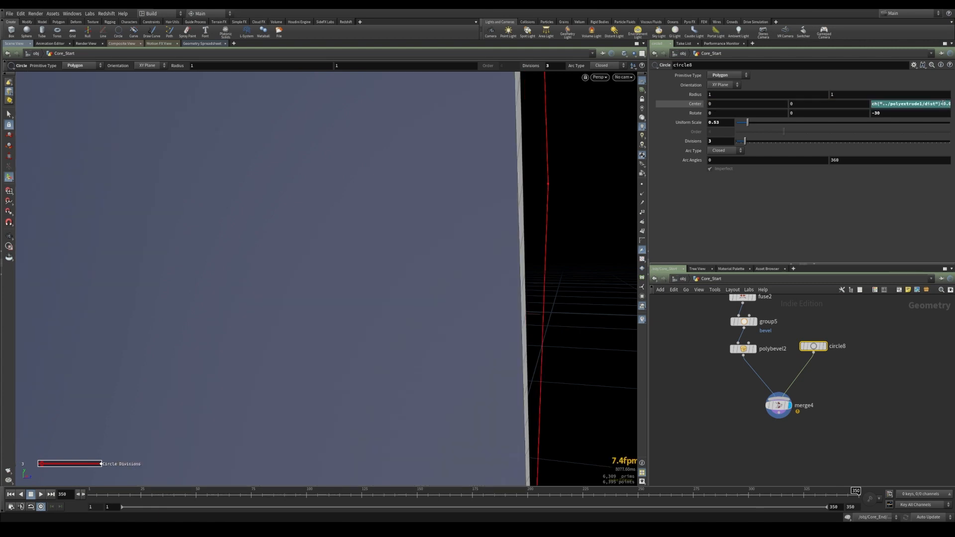
left_click(943, 104)
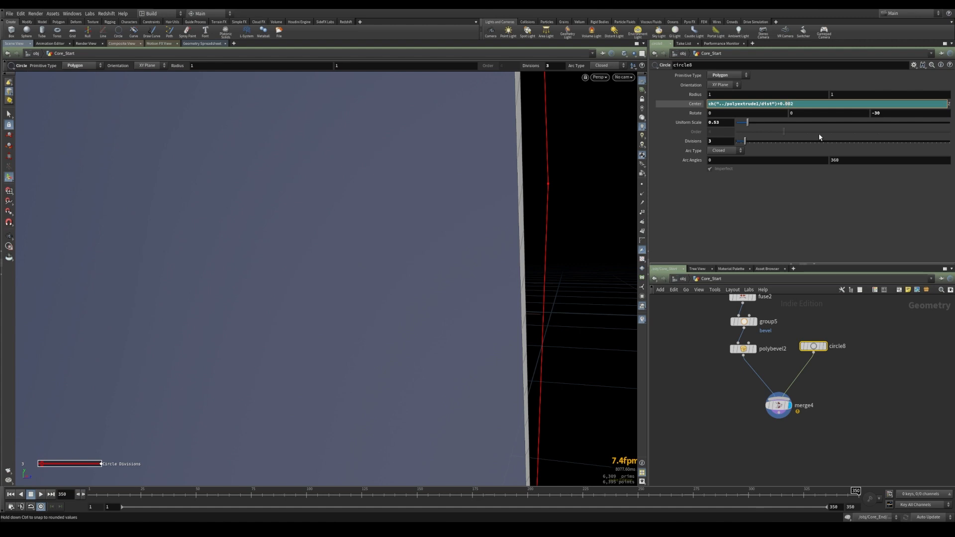
key("Return")
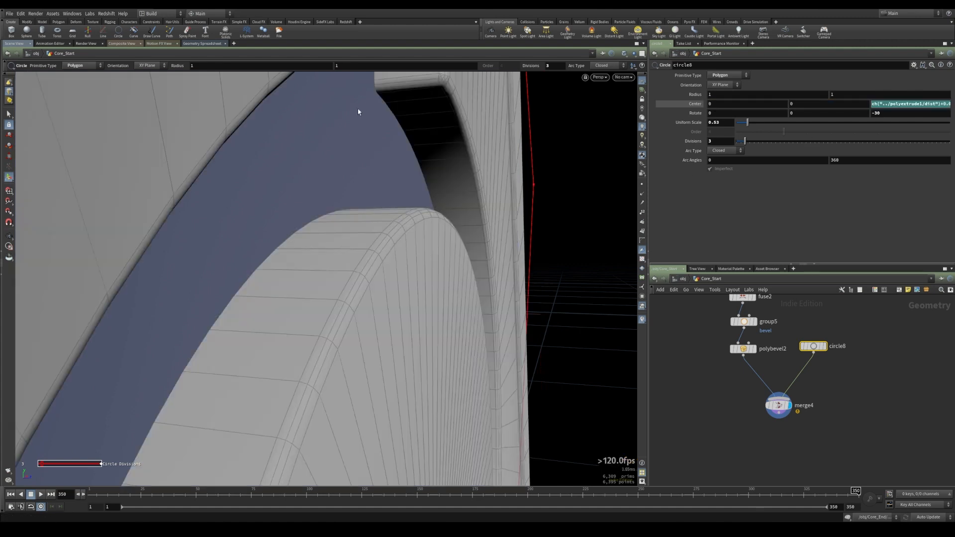
Rotate circle8 by 180 about X to flip the backing plate's facing direction.
middle_click_drag(765, 113, 828, 79)
right_click_drag(263, 261, 405, 240, "alt")
left_click_drag(405, 240, 359, 253, "alt")
left_click_drag(473, 208, 300, 230, "alt")
key("Return")
Insert a Normal node between circle8 and merge4, and move merge4 down to make room.
key("Tab")
type("res")
key("Return")
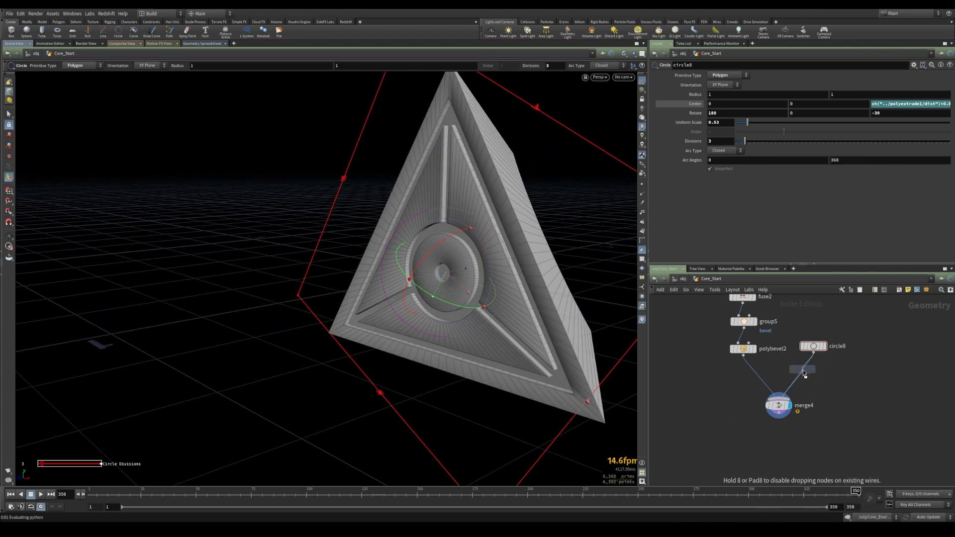
left_click(805, 374)
left_click_drag(779, 405, 771, 451)
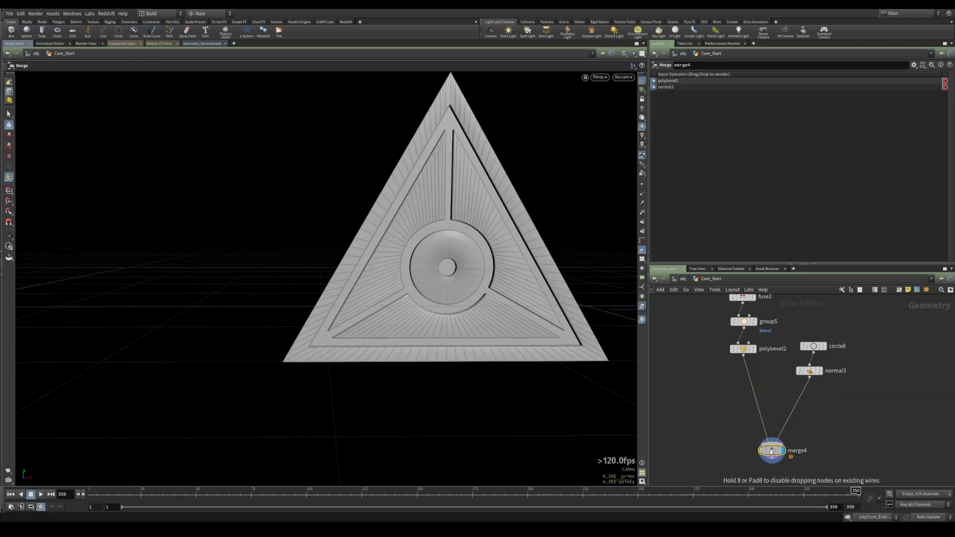
Insert a UV Flatten node between circle8 and normal3, and display the merge4 result.
left_click_drag(810, 372, 813, 414)
key("Tab")
type("flat")
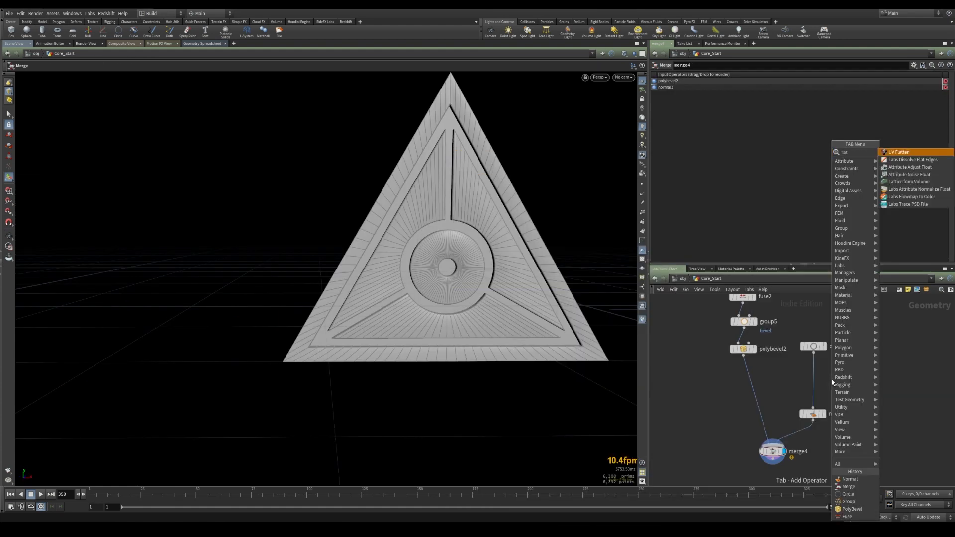
key("Return")
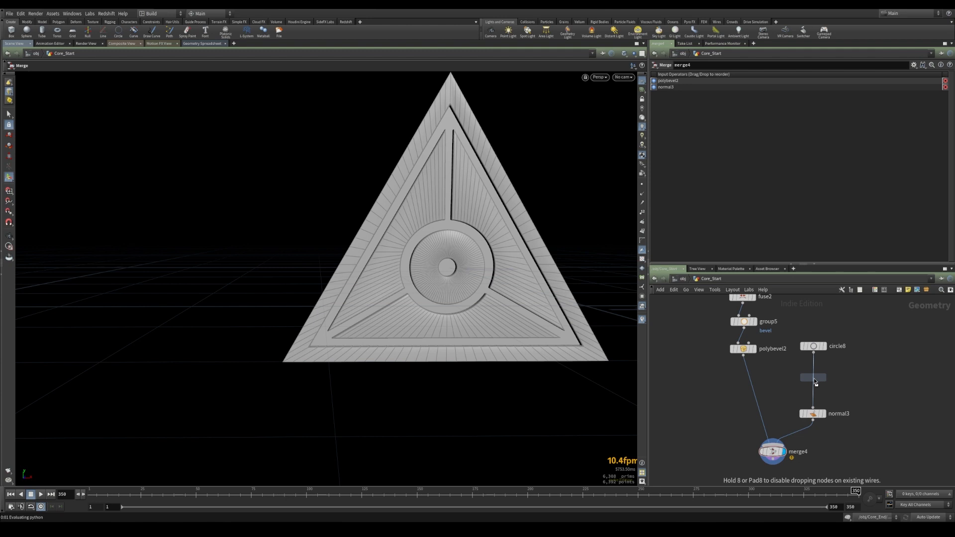
left_click(814, 378)
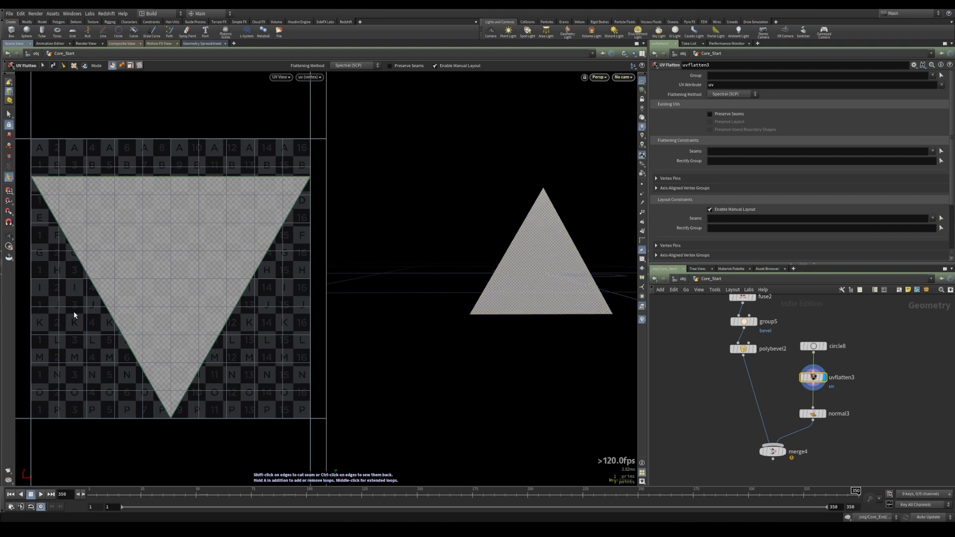
left_click(783, 452)
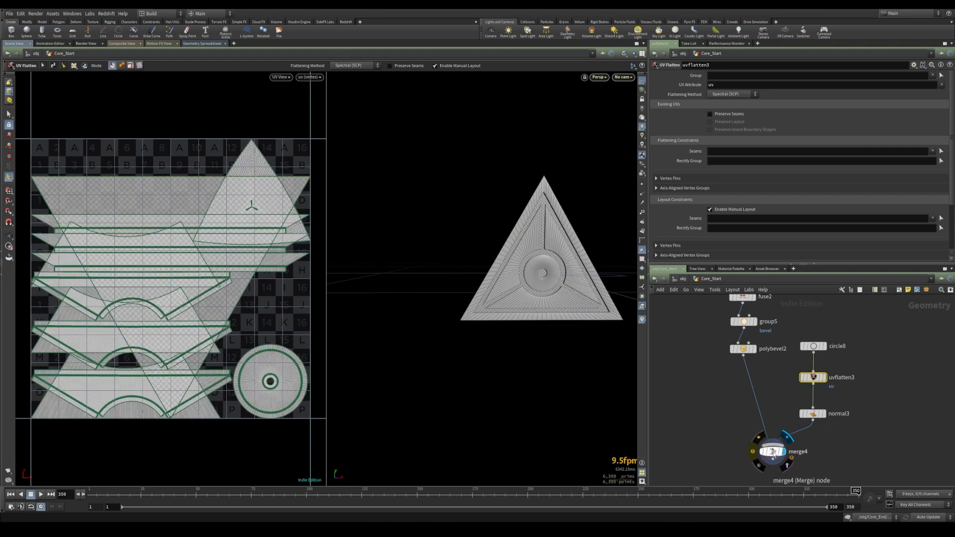
left_click(773, 451)
Switch to PotPlayer to examine the reference render of the assembled core, and compare it with the merged piece in Houdini.
left_click_drag(517, 234, 376, 274)
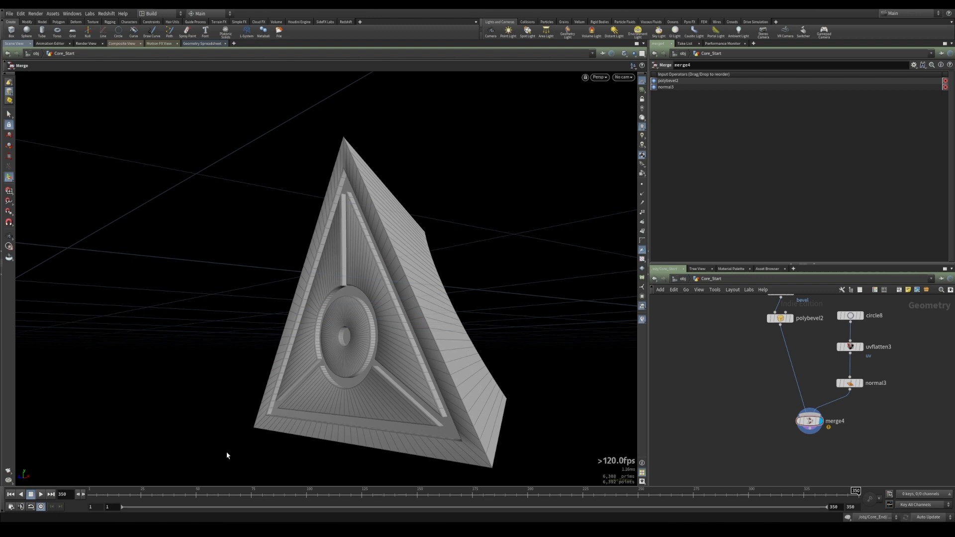
key("alt+Tab")
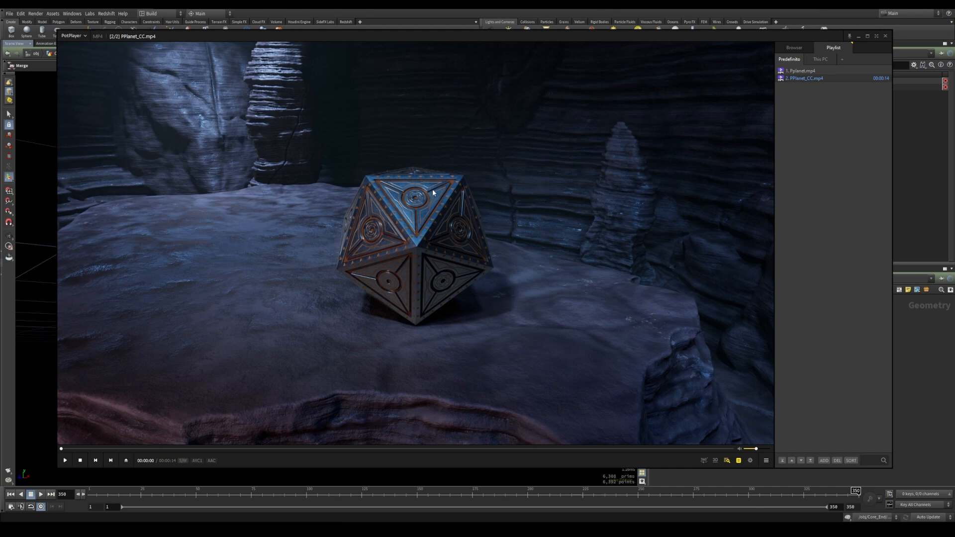
left_click(910, 377)
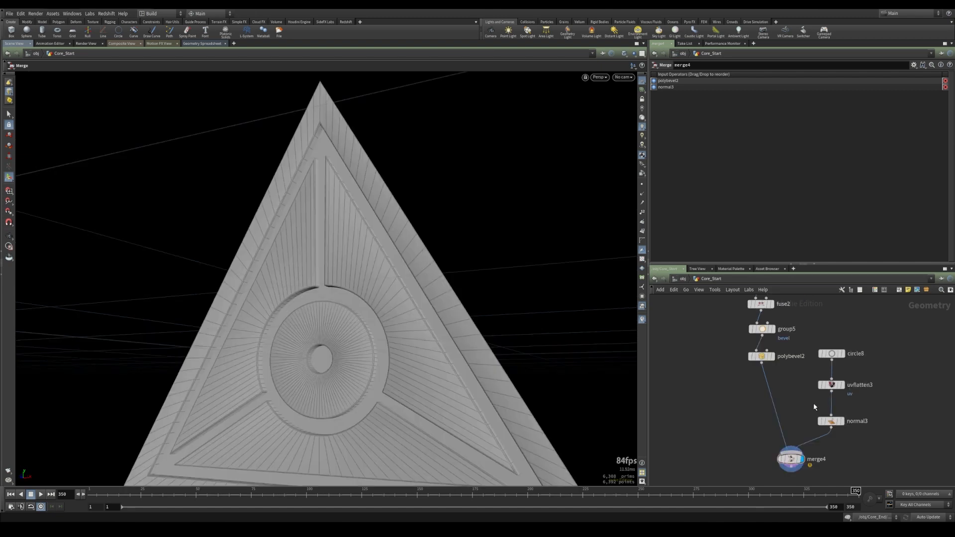
middle_click_drag(709, 398, 718, 365)
left_click_drag(425, 357, 334, 341)
key("Return")
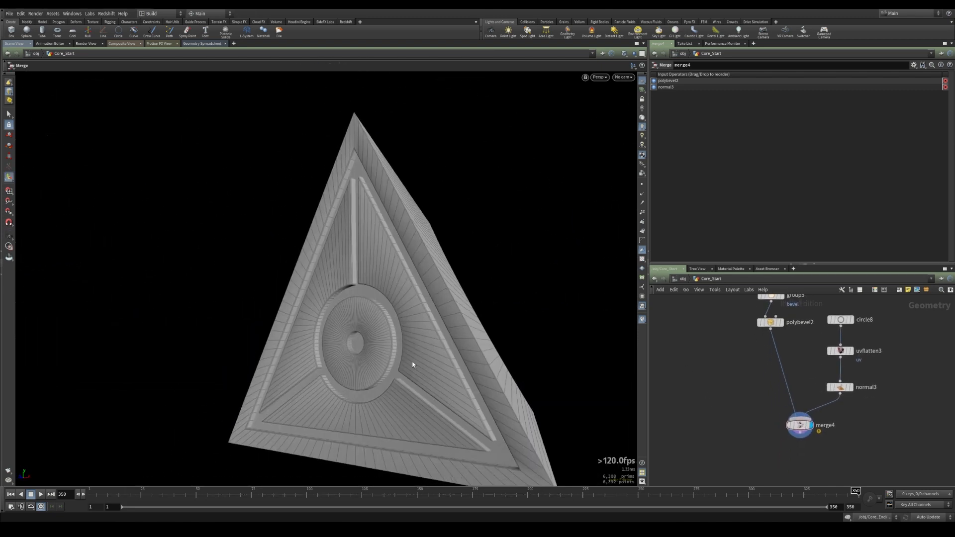
Compare the attributes of normal3 and polybevel2, and insert an Attribute Rename node between polybevel2 and merge4.
middle_click(839, 388)
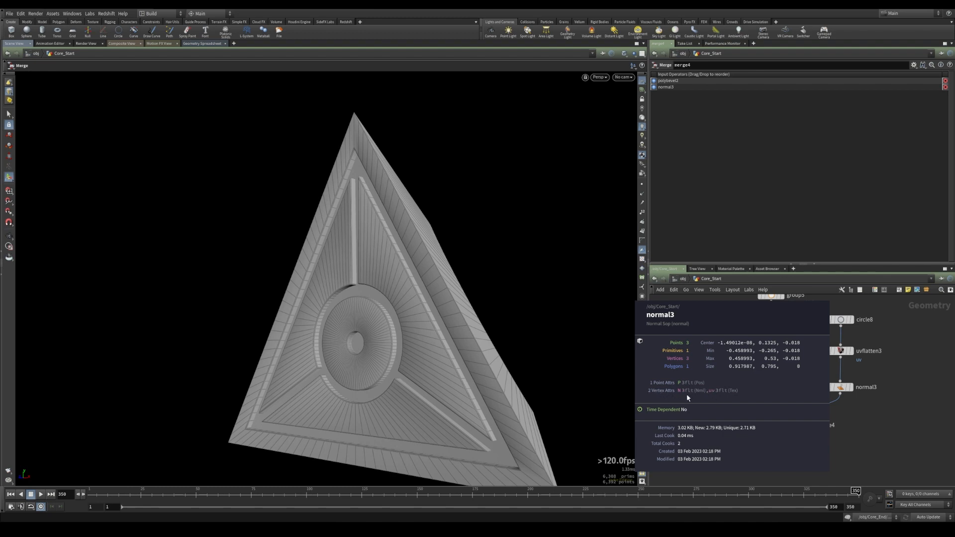
middle_click(771, 322)
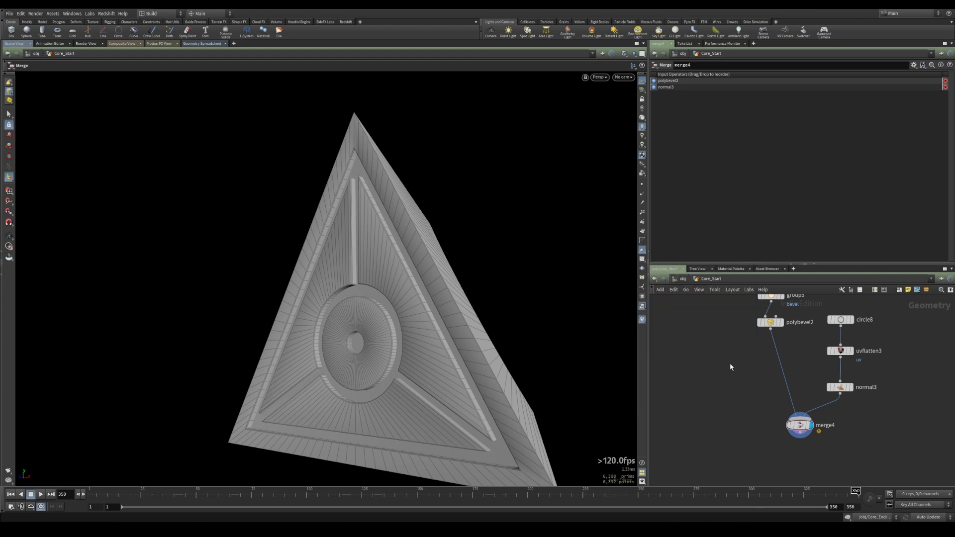
key("Tab")
type("rena")
key("Return")
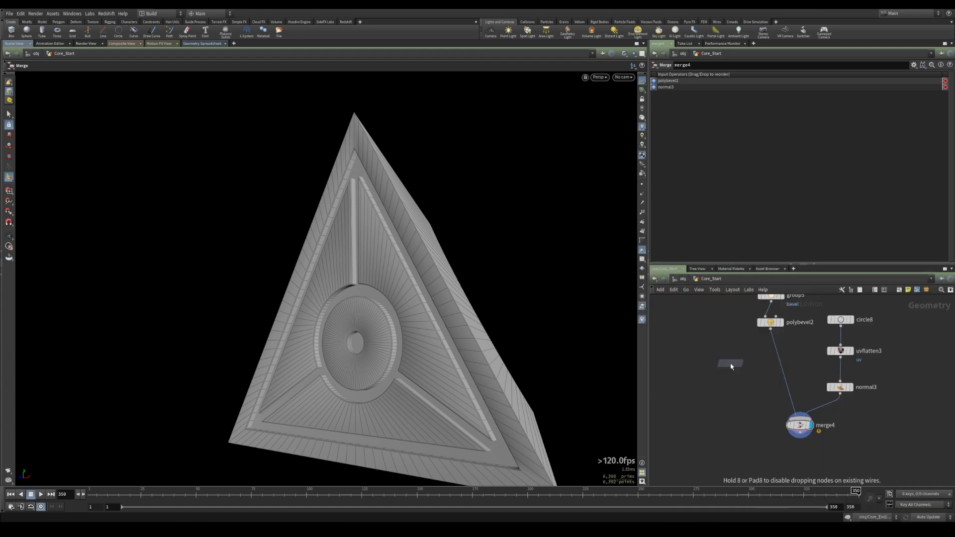
left_click(779, 361)
left_click_drag(779, 362, 772, 362)
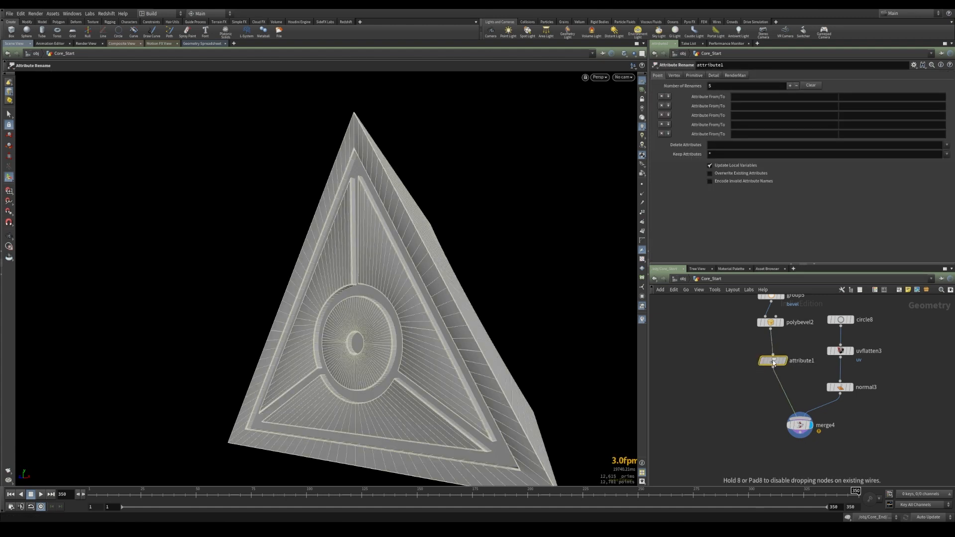
Set attribute1 to delete all point attributes with *, and check its remaining attributes and the merged piece.
left_click(716, 144)
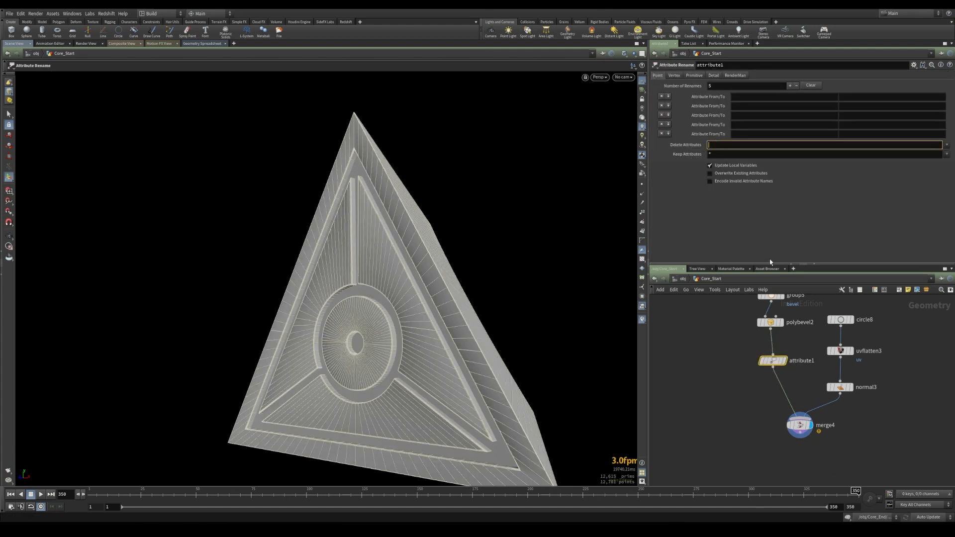
key("Return")
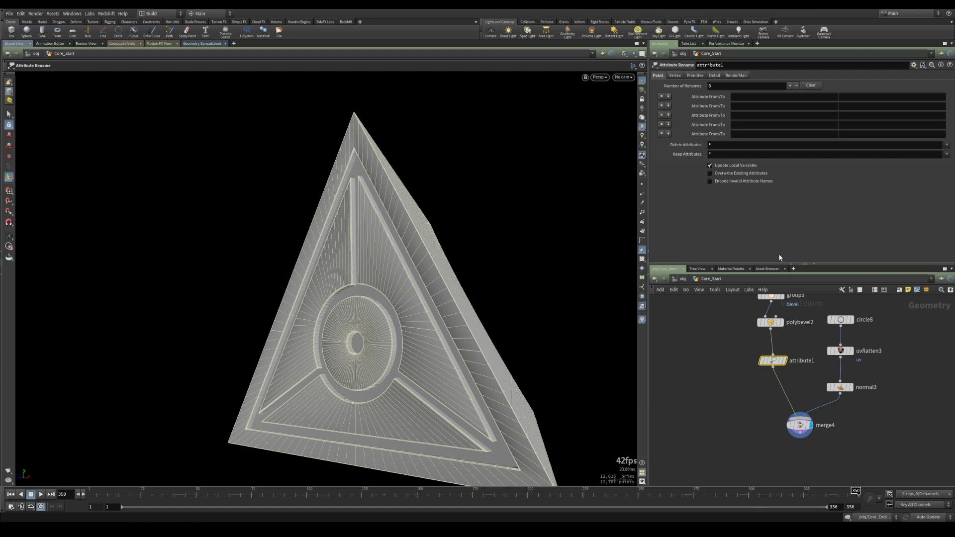
middle_click(772, 361)
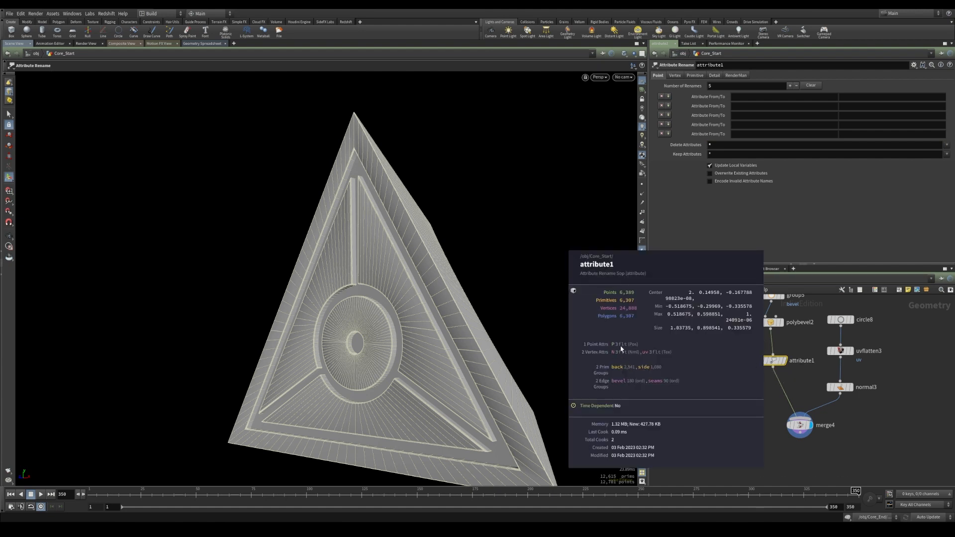
left_click_drag(800, 426, 799, 422)
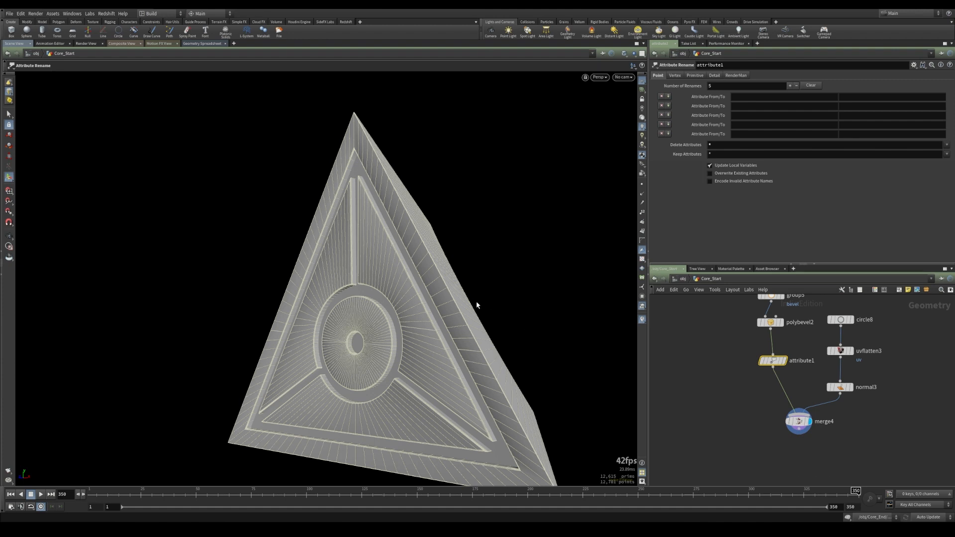
left_click_drag(465, 308, 541, 226, "alt")
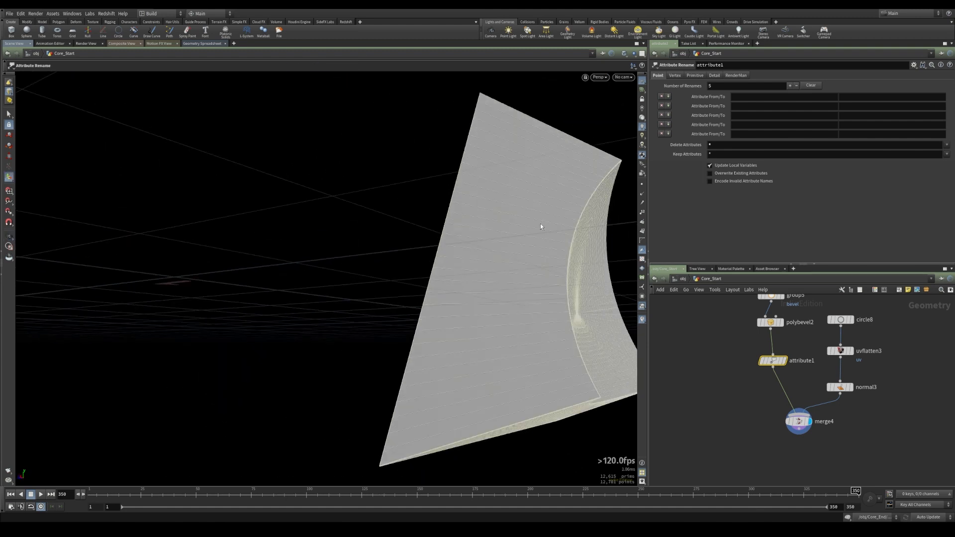
left_click_drag(349, 213, 428, 231, "alt")
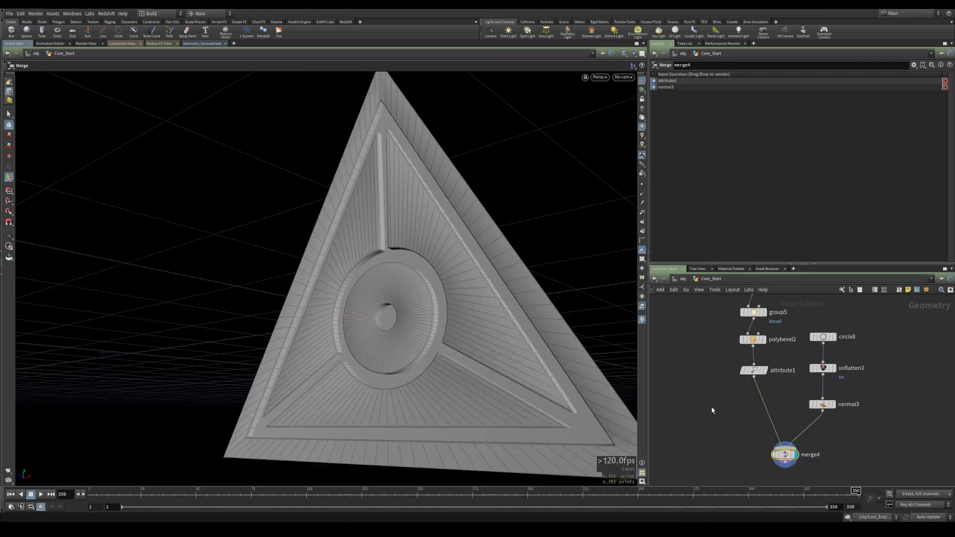
mouse_move(499, 307)
left_mouse_down("alt")
mouse_move(473, 292)
mouse_move(489, 312)
left_mouse_up("alt")
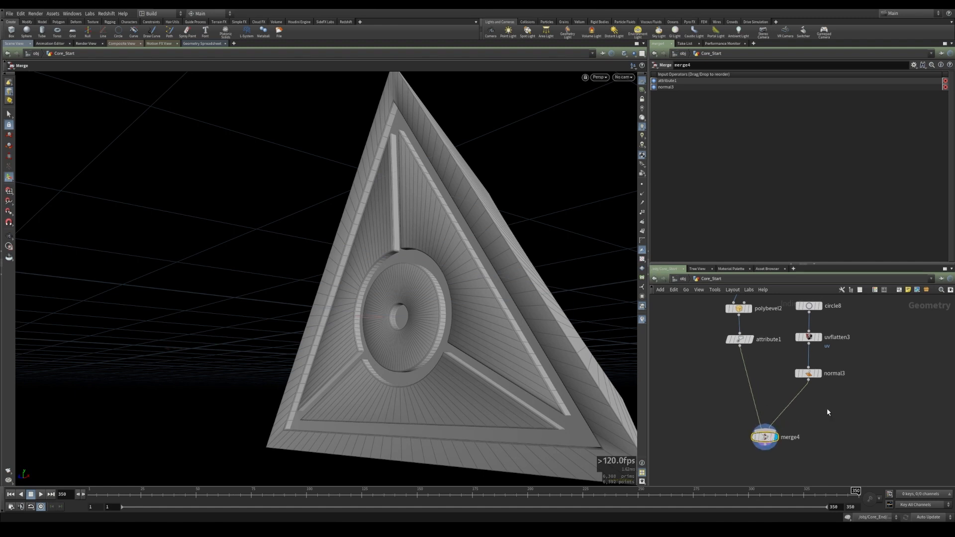
Insert a Group Create node between normal3 and merge4.
key("Tab")
type("grop")
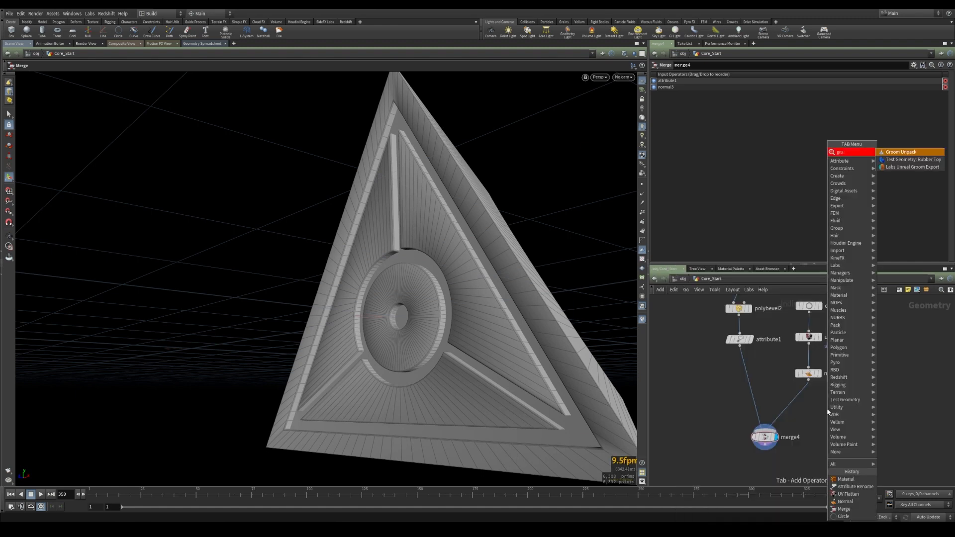
key("BackSpace")
type("up")
key("Return")
left_click(791, 405)
left_click_drag(792, 407, 806, 408)
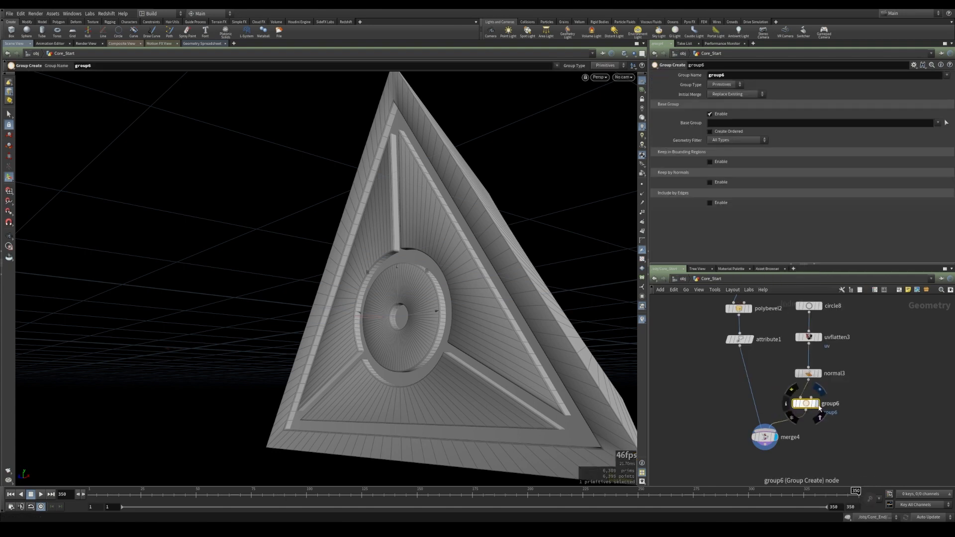
Put the whole backing plate in a primitive group named emission_mat with base group *, and display the attribute1 output.
left_click(817, 404)
left_click(721, 122)
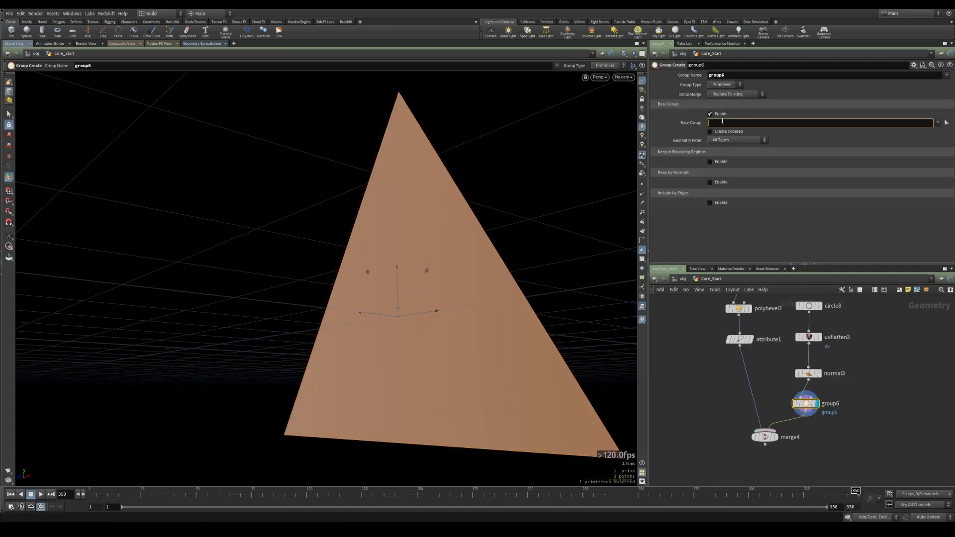
type("*")
key("Return")
left_click(748, 75)
type("emission_")
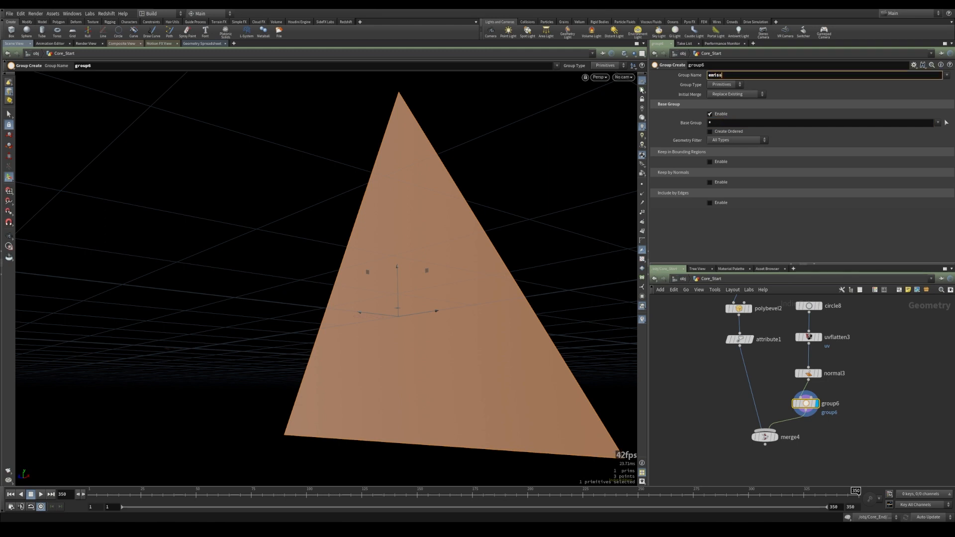
key("Return")
left_click(765, 437)
left_click(742, 341)
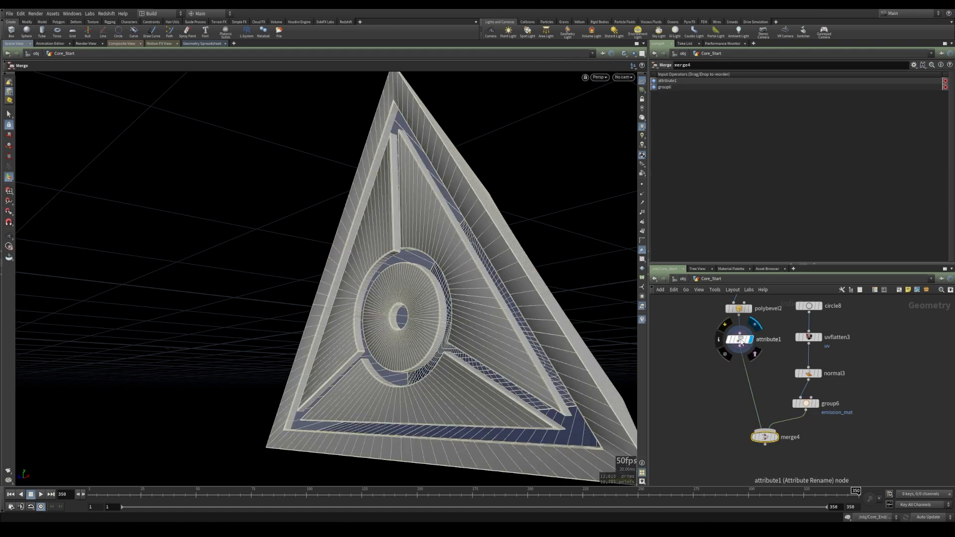
Insert a Group Combine node between attribute1 and merge4.
left_click(741, 340)
key("Tab")
type("group")
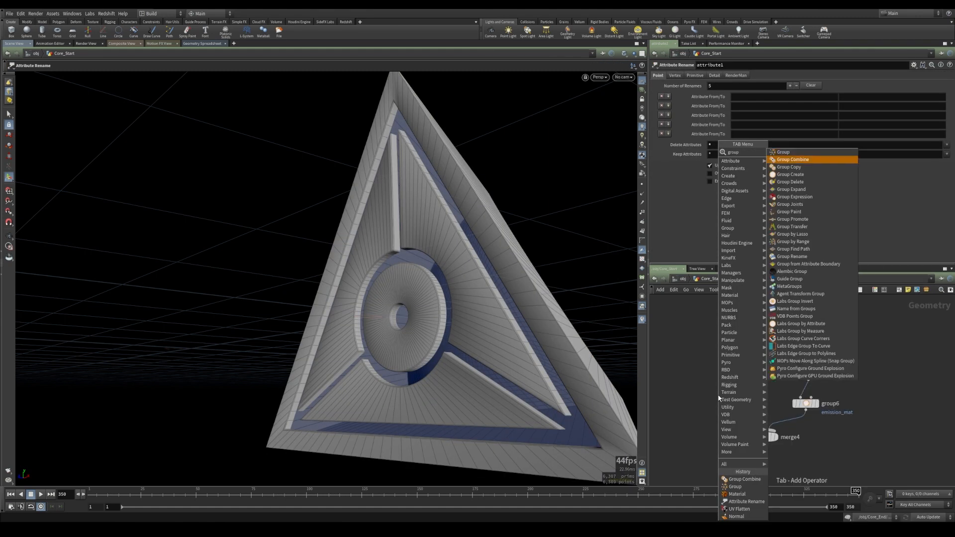
key("Return")
left_click(749, 369)
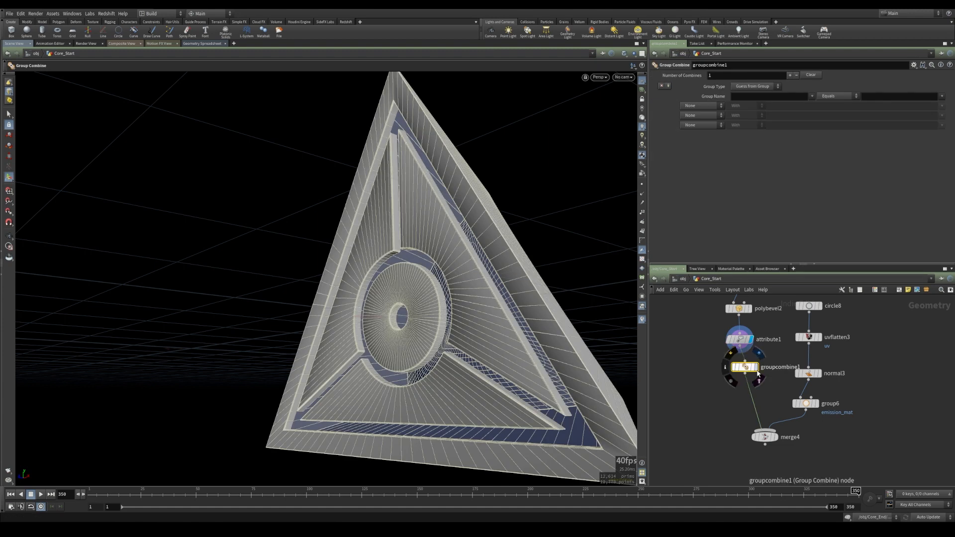
Define the combined group side_mat in groupcombine1 as the union of the back and side groups.
left_click(747, 96)
type("side_mat")
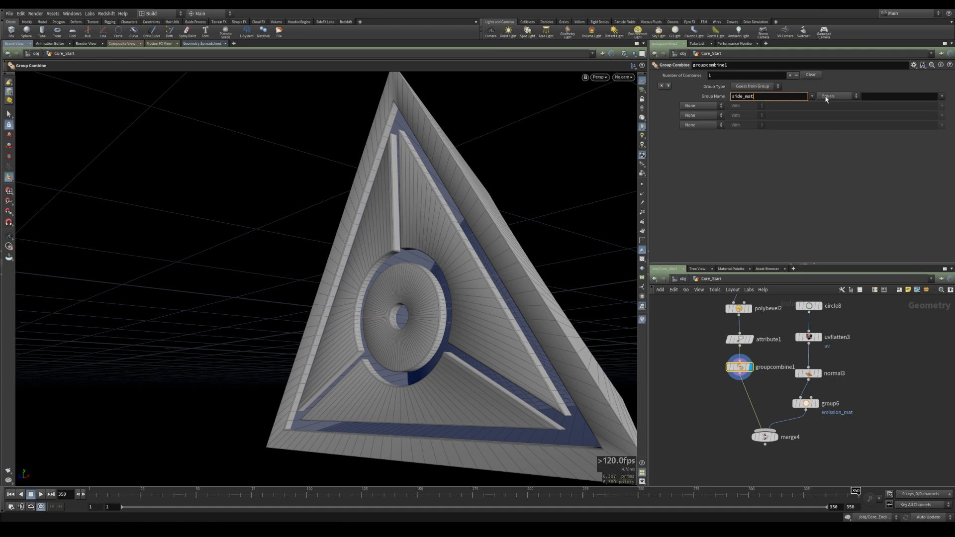
left_click(942, 96)
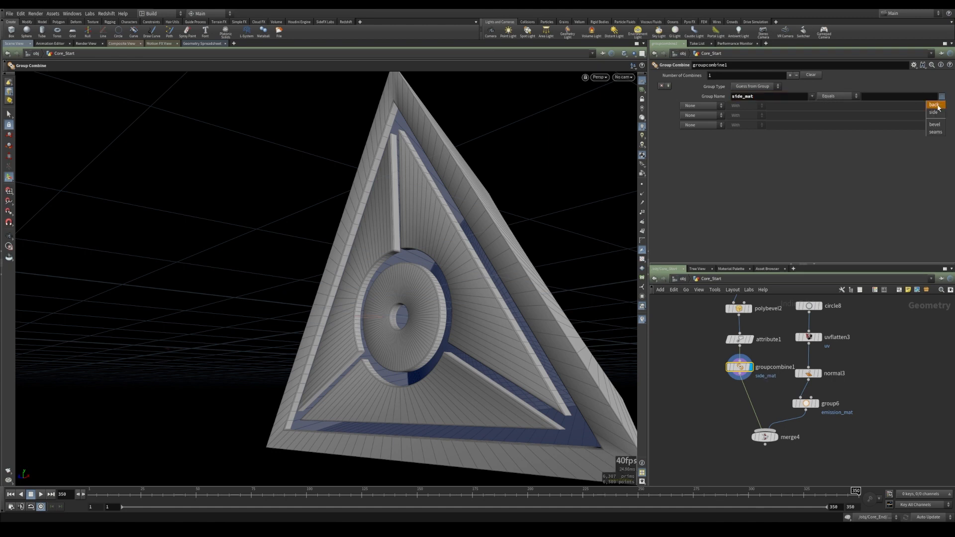
left_click(935, 106)
left_click(698, 106)
left_click(693, 120)
left_click(942, 106)
left_click(932, 122)
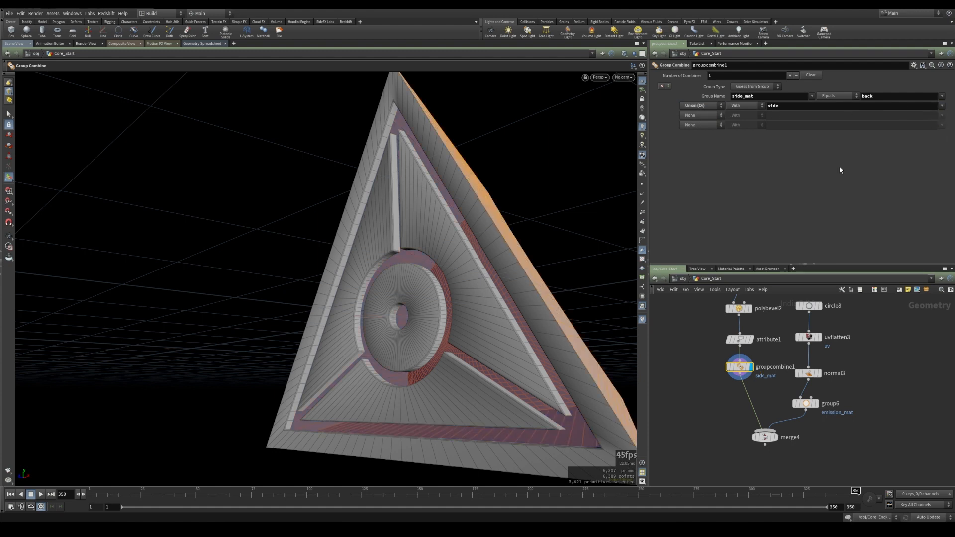
Insert a second Group Combine node between groupcombine1 and merge4.
left_click_drag(625, 383, 572, 338, "alt")
left_click(775, 437)
key("Tab")
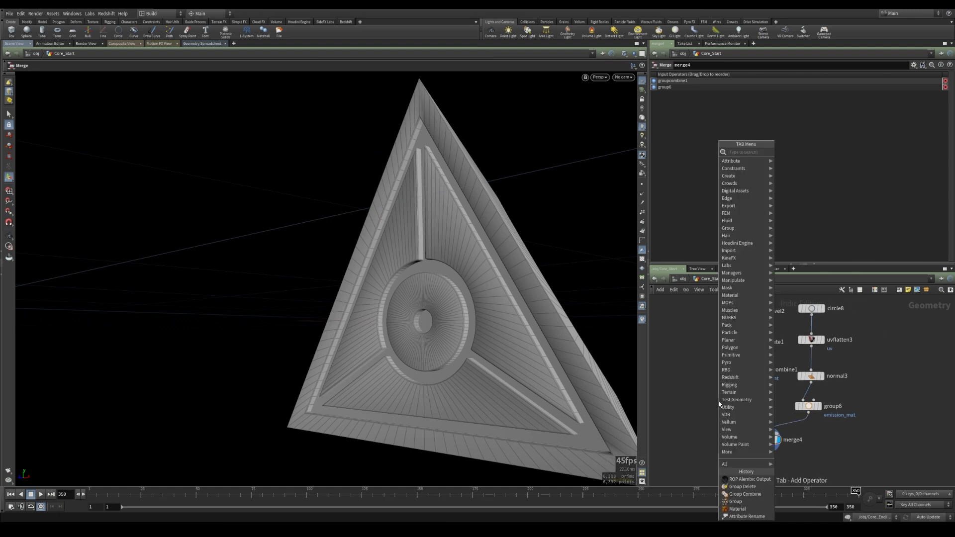
type("group")
key("Down")
key("Return")
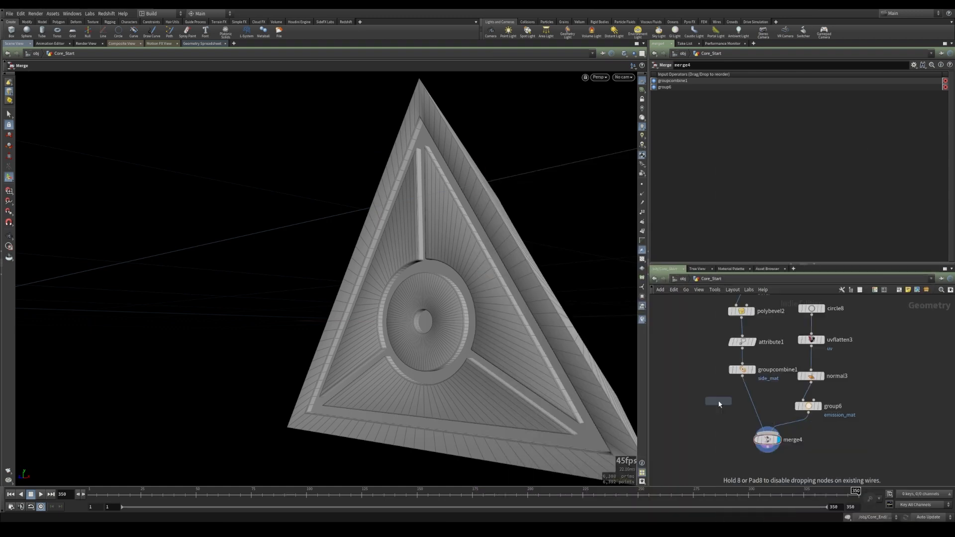
left_click(750, 400)
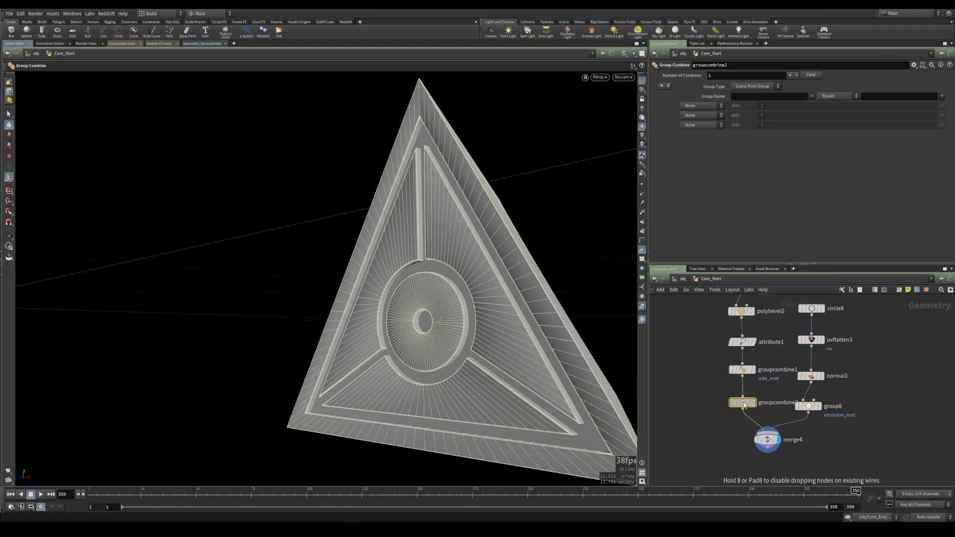
Define the group front_mat in groupcombine2 as all primitives (*) with side_mat subtracted.
left_click(747, 96)
type("front_mat")
key("Return")
left_click(863, 96)
type("*")
key("Return")
left_click(704, 105)
left_click(695, 143)
left_click(942, 106)
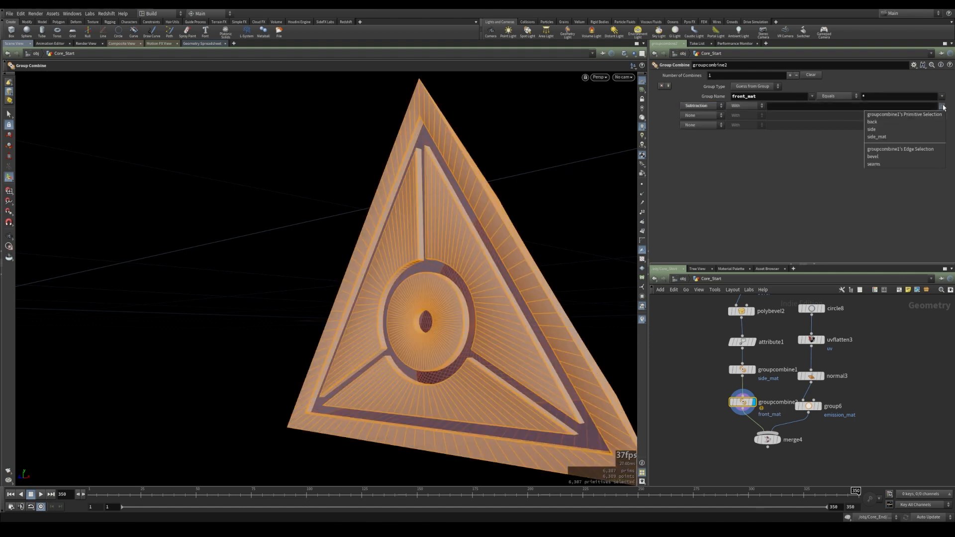
left_click(884, 142)
Check the groups on groupcombine2 and insert a Group Delete node between it and merge4.
scroll(761, 448, "down", 2)
left_click_drag(776, 393, 760, 413)
middle_click(736, 343)
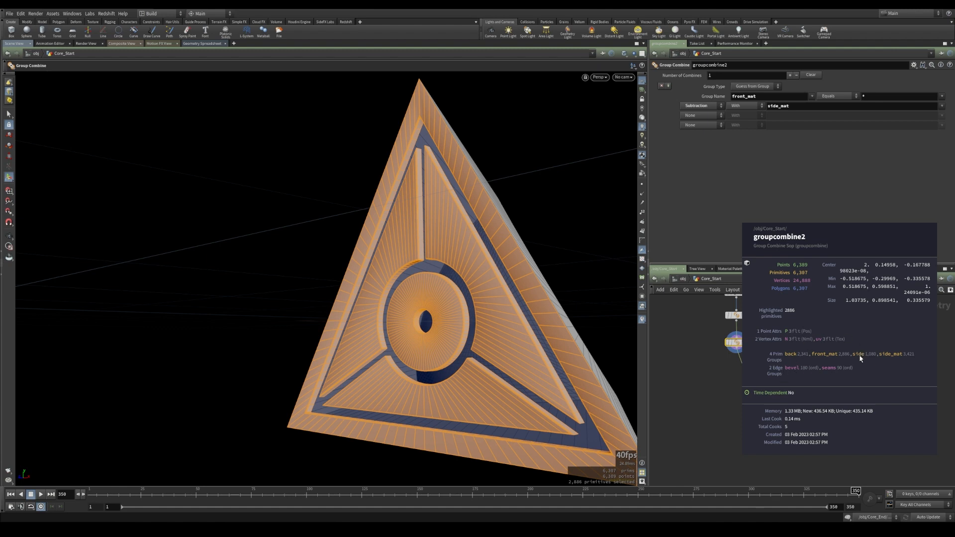
key("Tab")
type("group d")
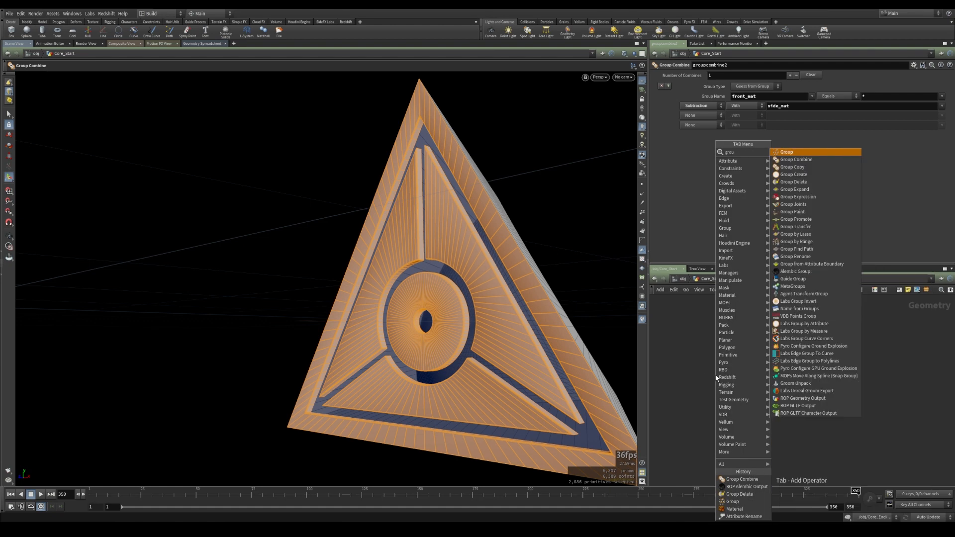
key("Return")
left_click(741, 368)
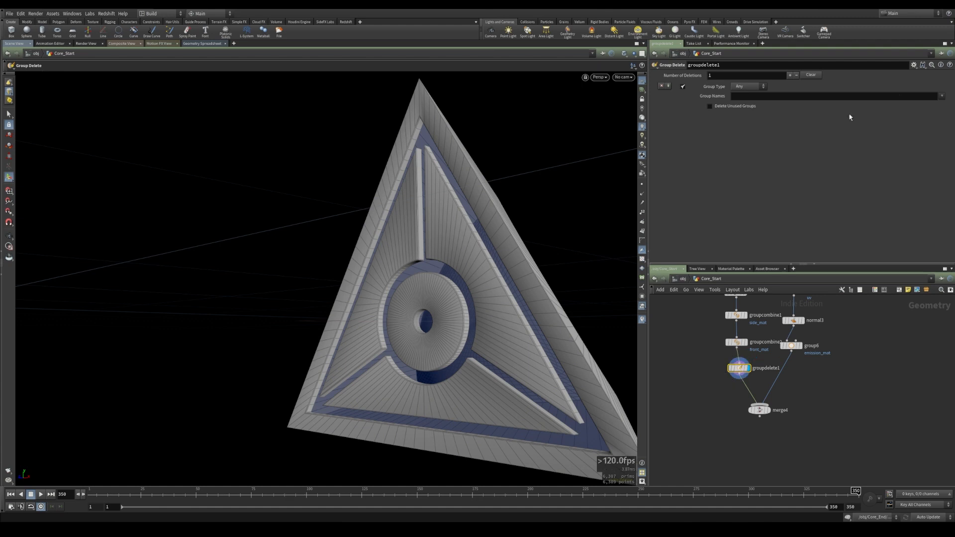
Set groupdelete1 to remove the groups back, side, bevel and seams.
left_click(942, 96)
left_click(900, 114)
left_click(941, 96)
left_click(896, 128)
left_click(942, 96)
left_click(890, 154)
left_click(942, 96)
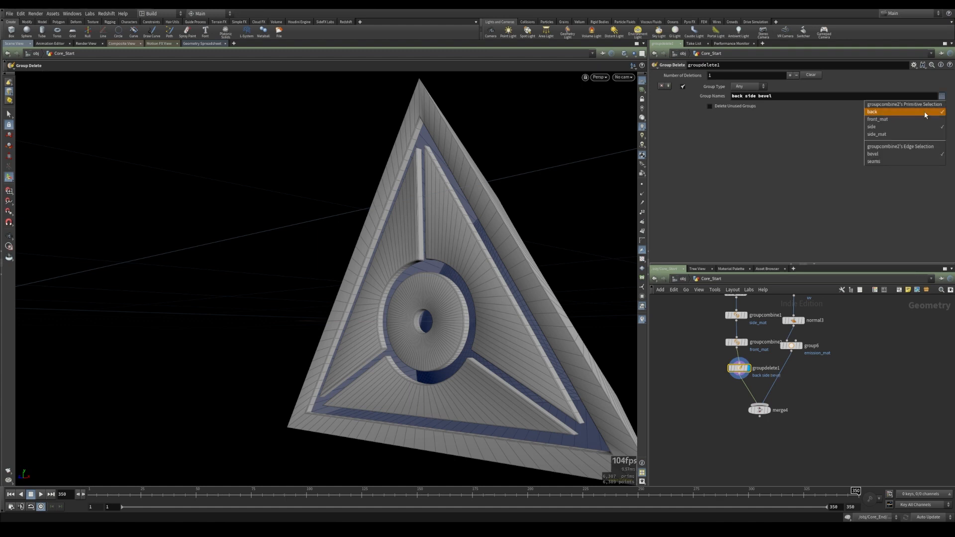
left_click(883, 157)
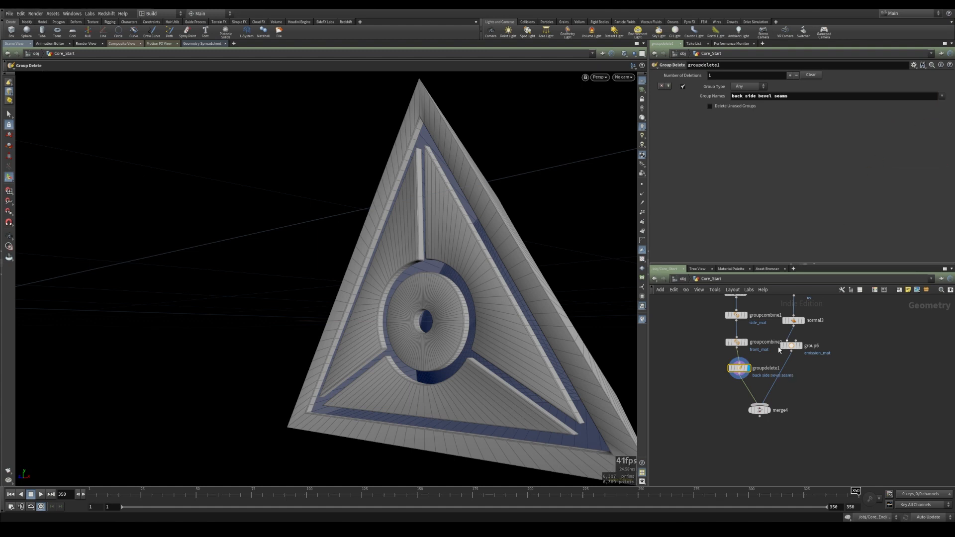
Display the merge4 output and check its node information.
left_click(767, 410)
left_click(757, 412)
middle_click(757, 413)
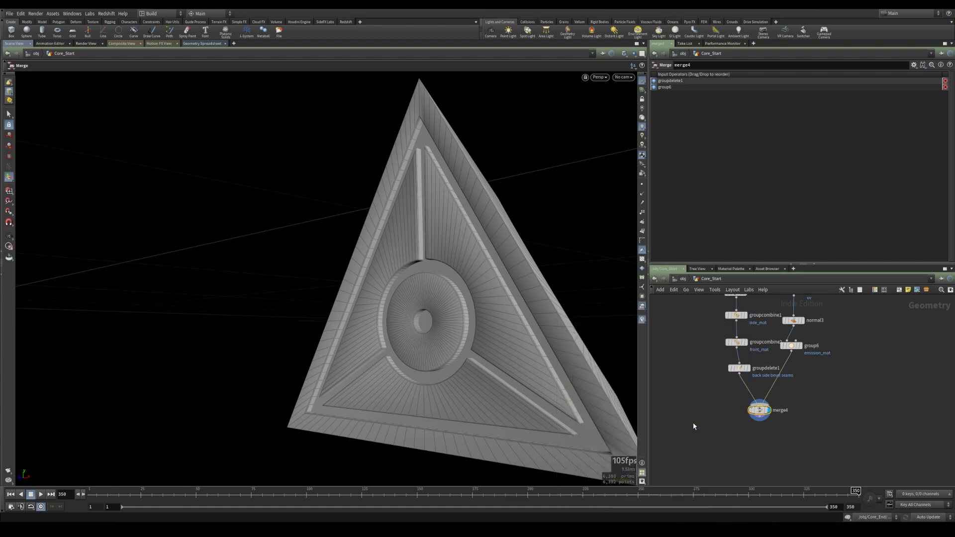
Add a ROP Alembic Output node below merge4.
key("Tab")
type("rop")
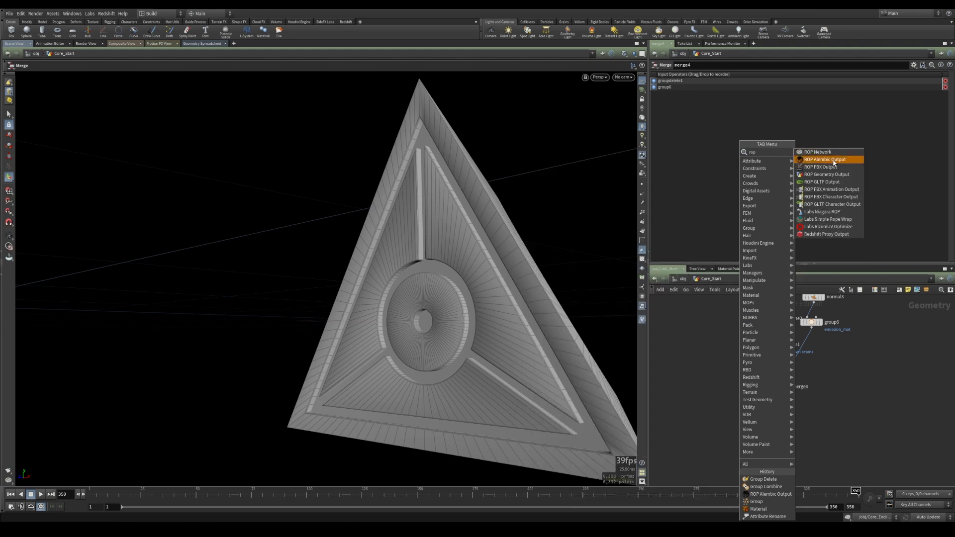
left_click(834, 160)
left_click(758, 423)
Rename the Alembic output node as Core_Piece and connect the merge4 output to it.
left_click(779, 386)
double_click(783, 425)
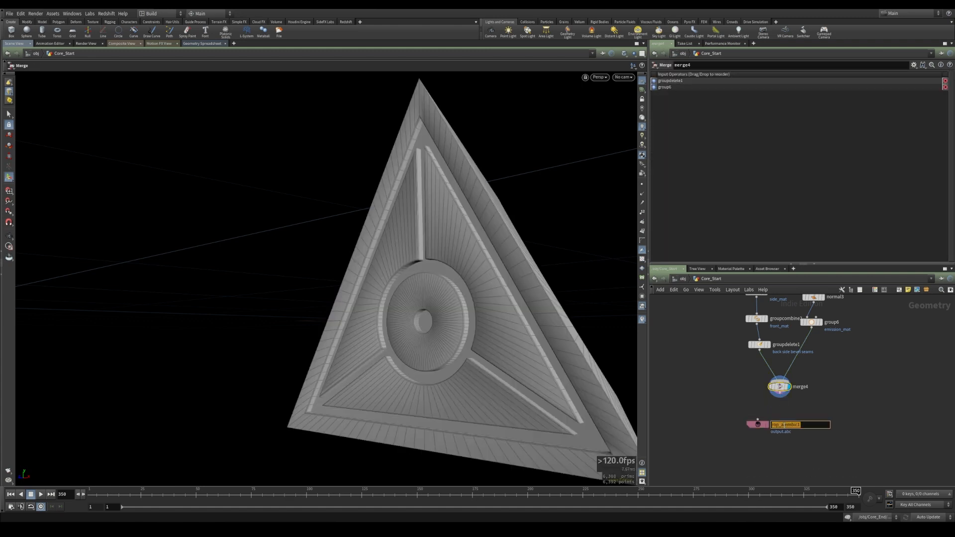
type("Core_Piece")
key("Return")
left_click_drag(780, 397, 758, 423)
left_click(758, 424)
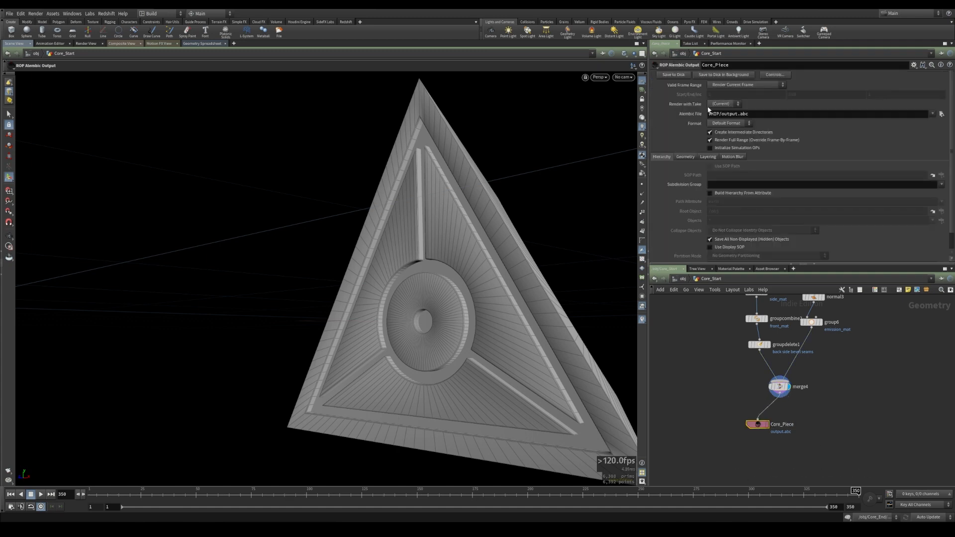
Set the Alembic file path of Core_Piece to $HIP/$OS.abc.
left_click_drag(736, 114, 810, 119)
key("BackSpace")
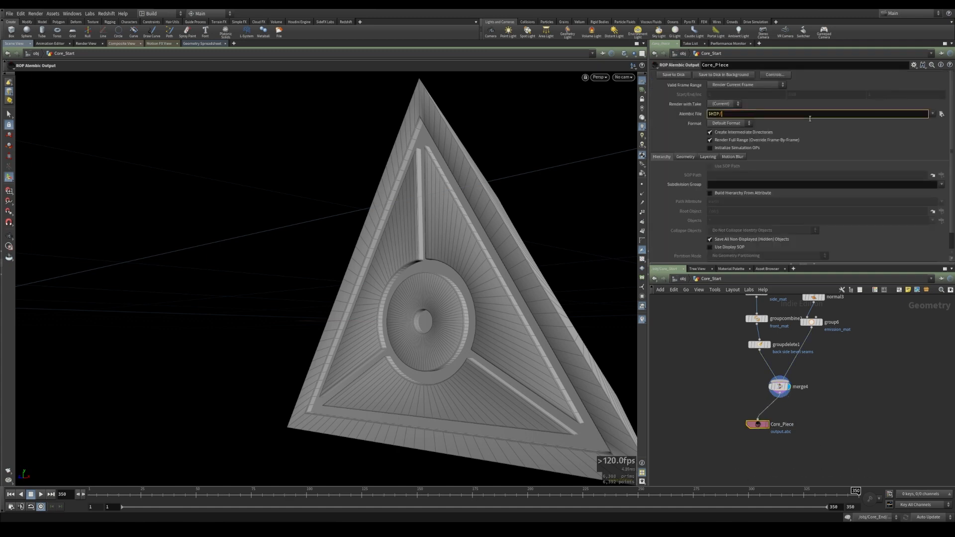
type("$OS.abc")
key("Return")
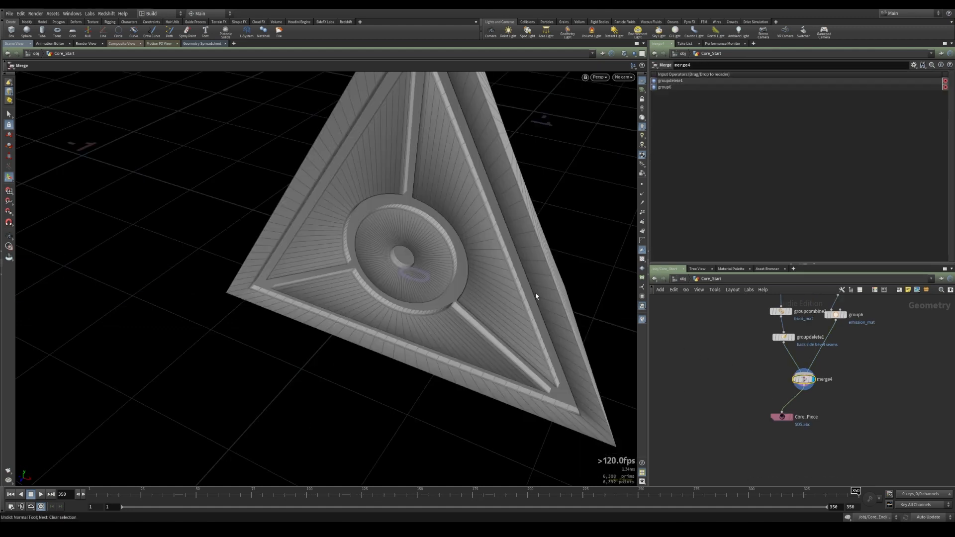
Inspect the merged piece in smooth shading without wires, and display the fuse2 node's output.
mouse_move(536, 296)
left_mouse_down("alt")
mouse_move(447, 288)
mouse_move(454, 249)
mouse_move(488, 279)
mouse_move(412, 259)
left_mouse_up("alt")
key("shift+w")
scroll(737, 355, "down", 3)
middle_click_drag(684, 360, 717, 308)
scroll(734, 424, "up", 5)
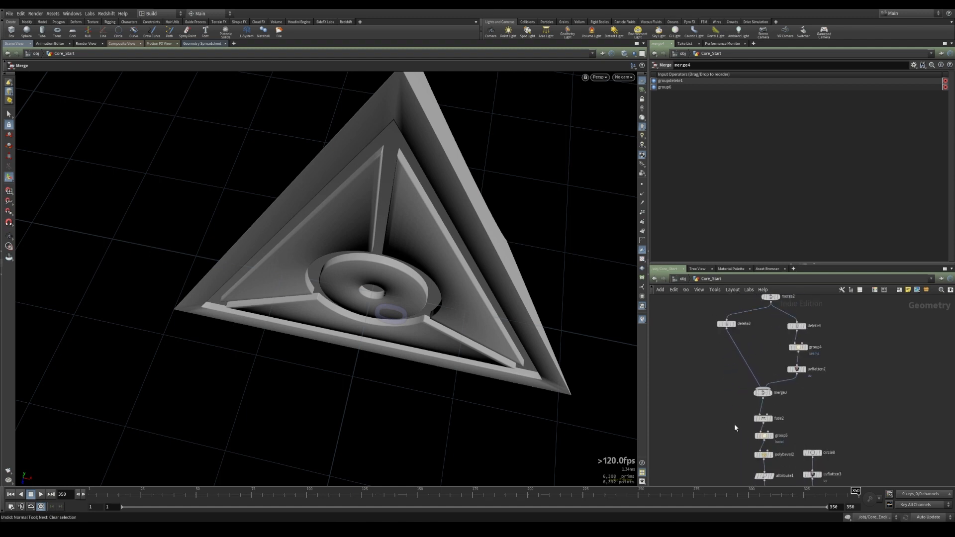
left_click(780, 414)
left_click(783, 377)
left_click(785, 415)
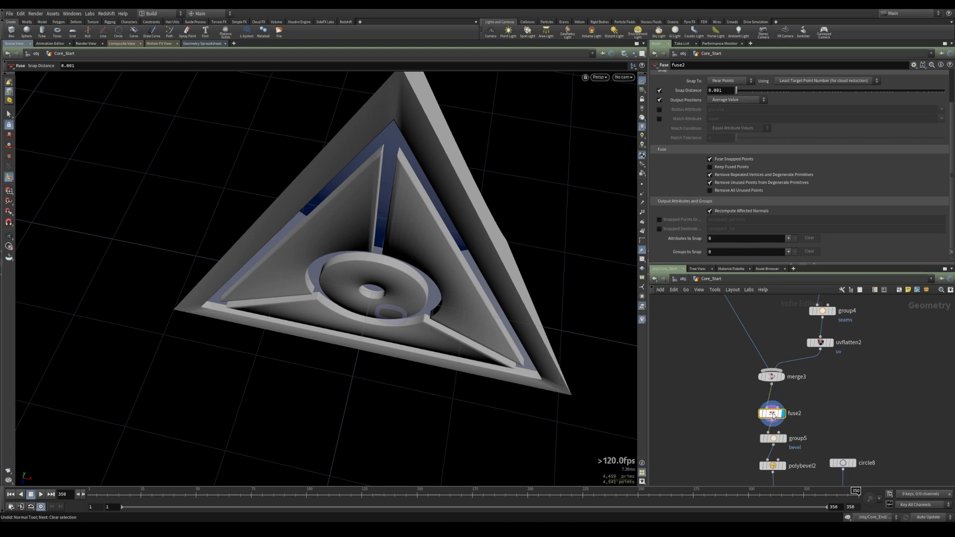
Examine the inner ring edges with wireframe shading and set the fuse2 snap distance to 0.0001.
key("shift+w")
scroll(398, 274, "up", 10)
right_click_drag(398, 274, 607, 288, "alt")
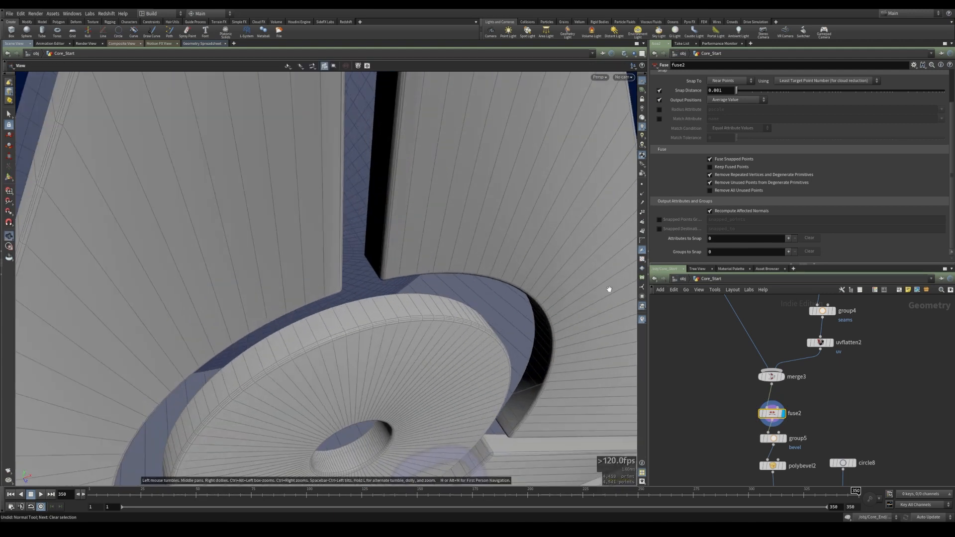
left_click_drag(608, 288, 412, 239, "alt")
left_click(718, 91)
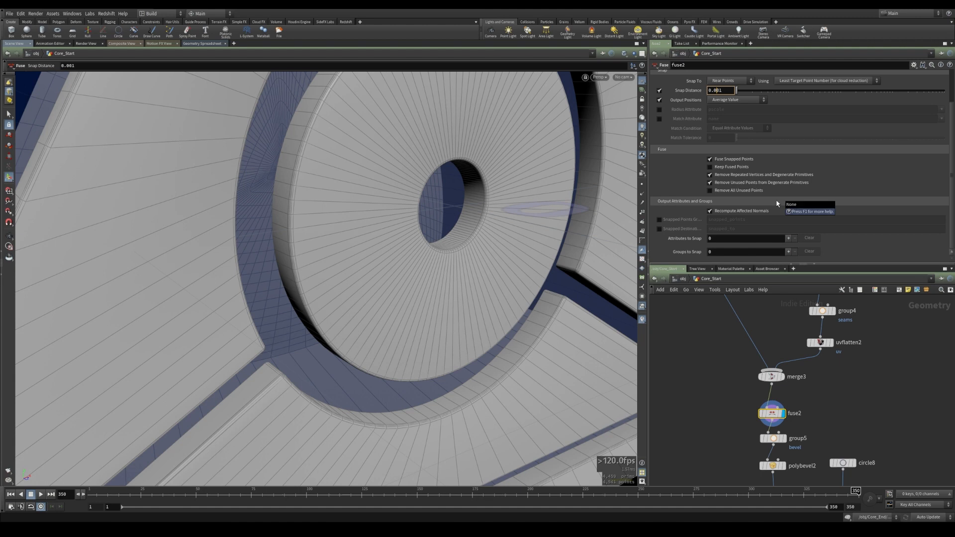
type("0")
key("Return")
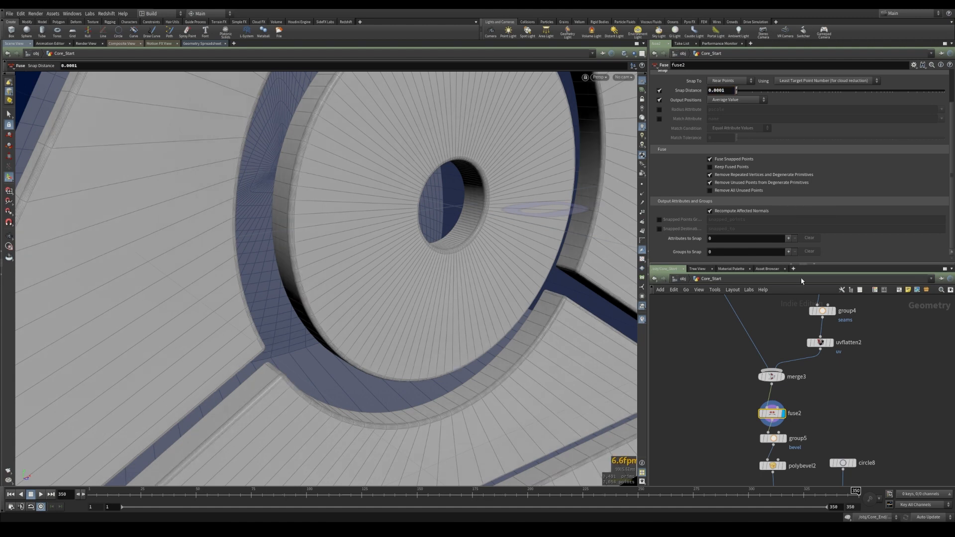
Display merge4 again and inspect the whole merged piece.
scroll(713, 418, "down", 3)
middle_click_drag(712, 418, 711, 323)
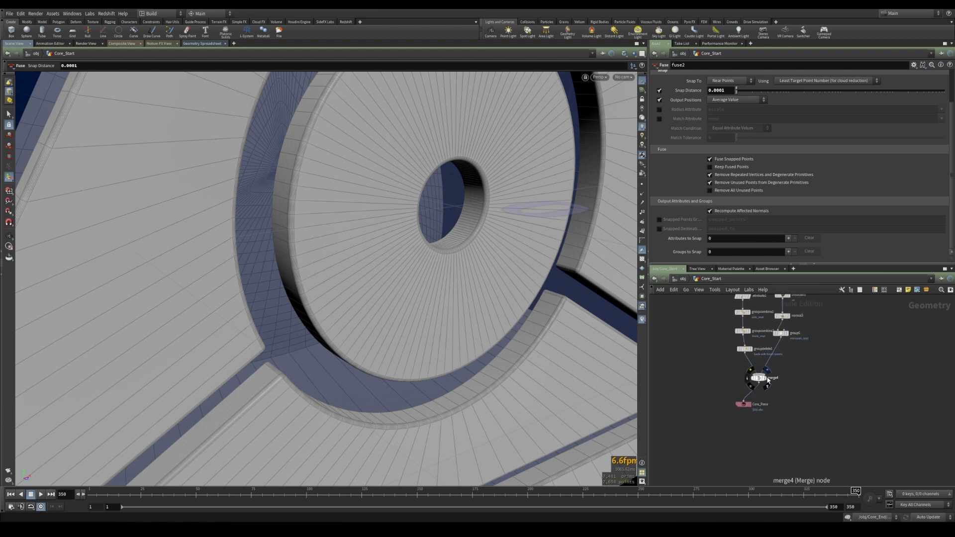
left_click(768, 370)
left_click(759, 378)
key("Escape")
left_click_drag(497, 249, 378, 309)
Change the Core_Piece Alembic path to $HIP/geo/$OS.abc and save the geometry to disk.
left_click(736, 408)
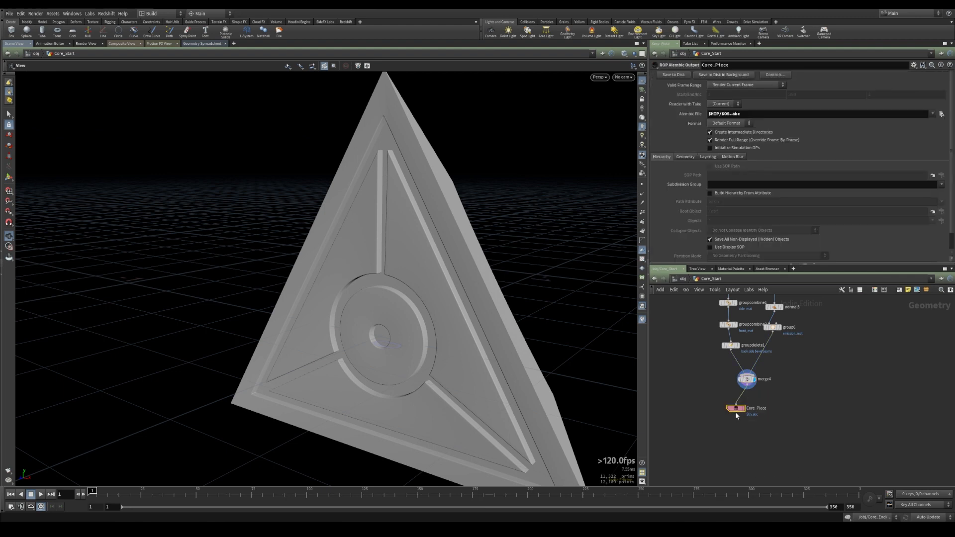
double_click(730, 114)
type("geo/")
key("Return")
left_click(671, 75)
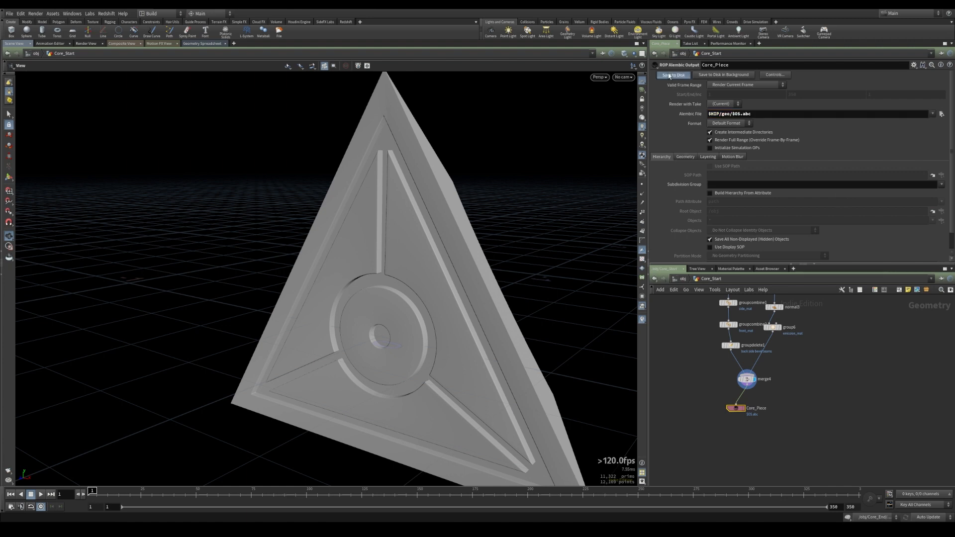